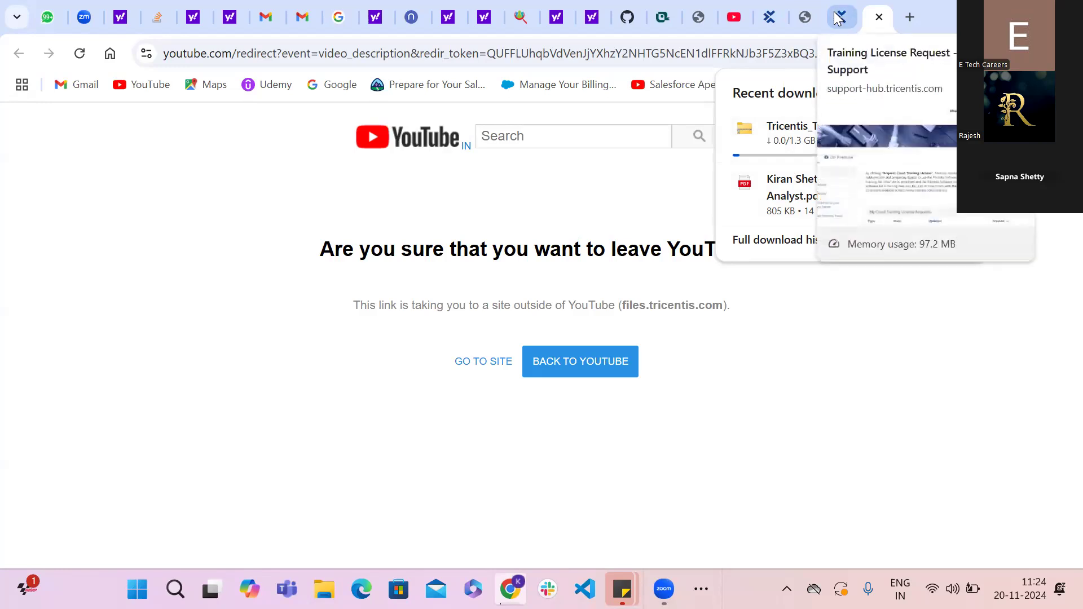
# - Close the YouTube home page, look through the open Tricentis support and E Tech pages, and return to the YouTube redirect page
pyautogui.click(735, 20)
pyautogui.click(737, 19)
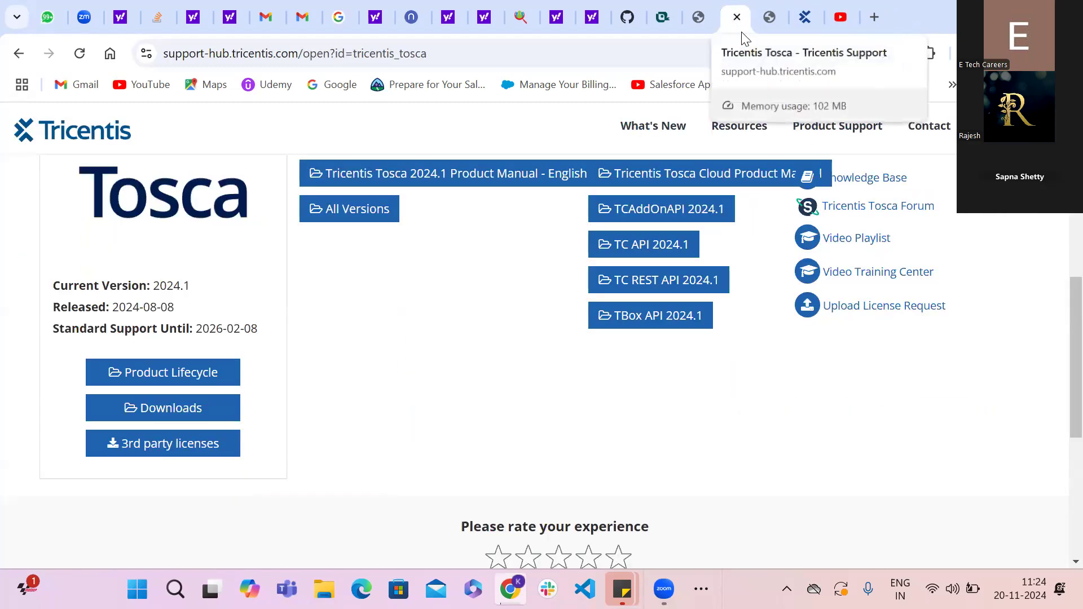
pyautogui.click(771, 20)
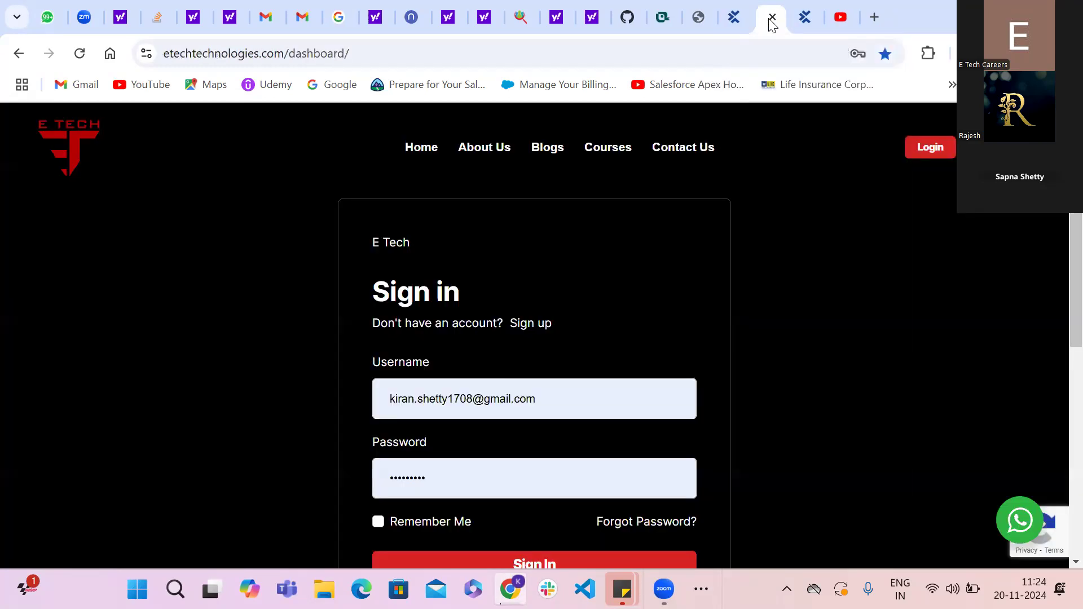
pyautogui.click(804, 22)
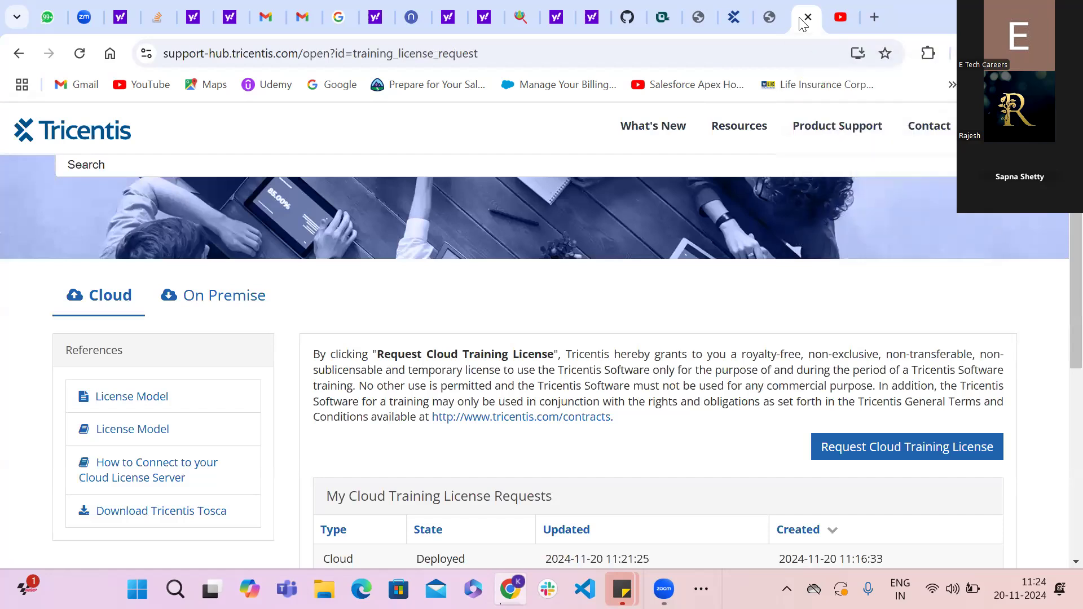
pyautogui.click(836, 22)
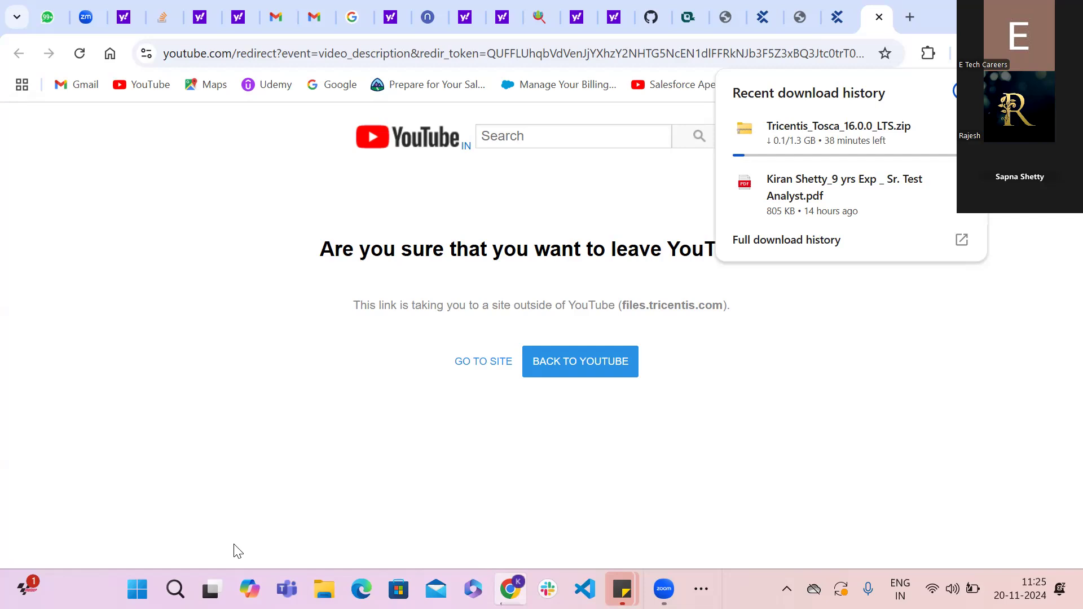
# - Switch the computer's Wi-Fi connection to the OnePlus 11 5G network with automatic connection enabled
pyautogui.click(952, 589)
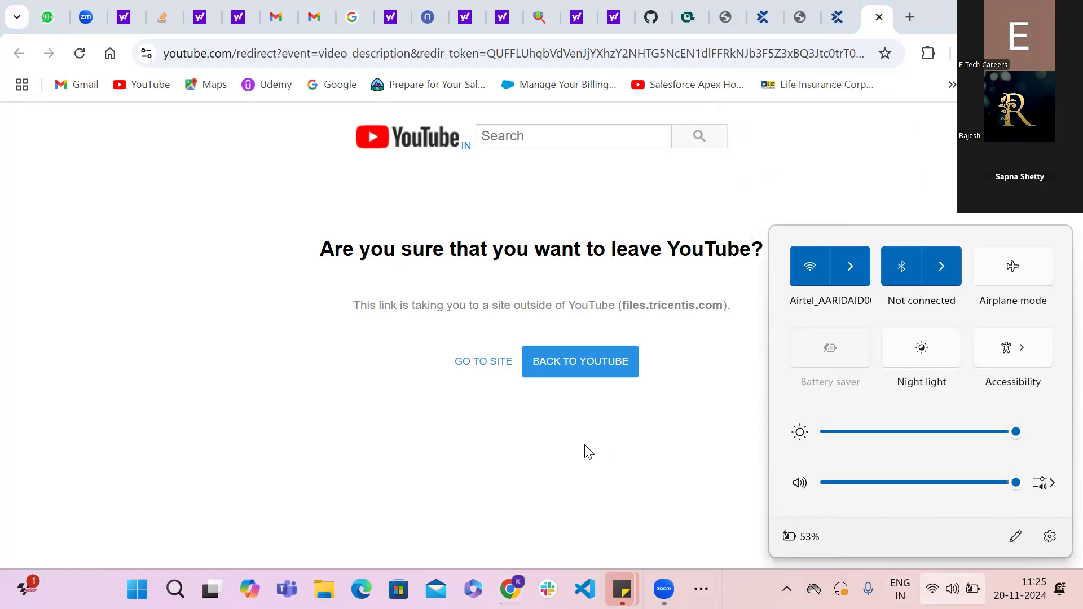
pyautogui.click(547, 450)
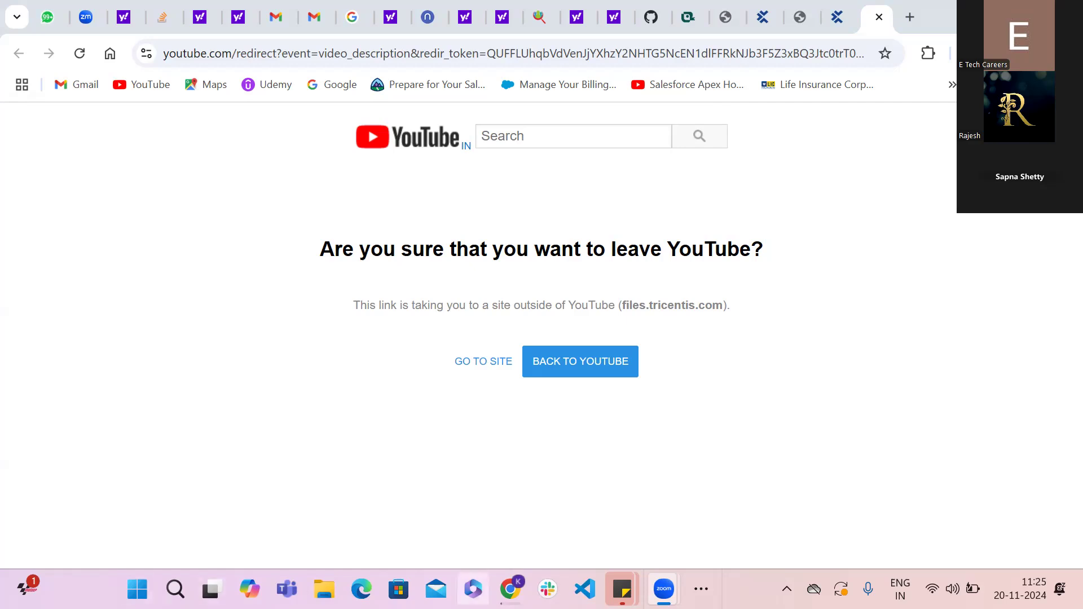
pyautogui.click(952, 589)
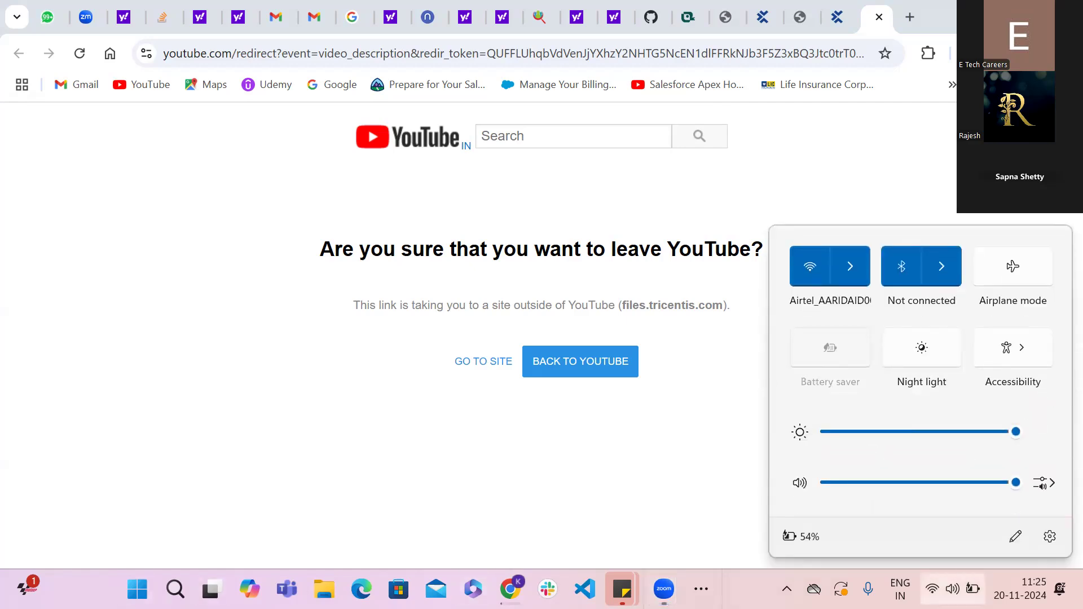
pyautogui.click(856, 268)
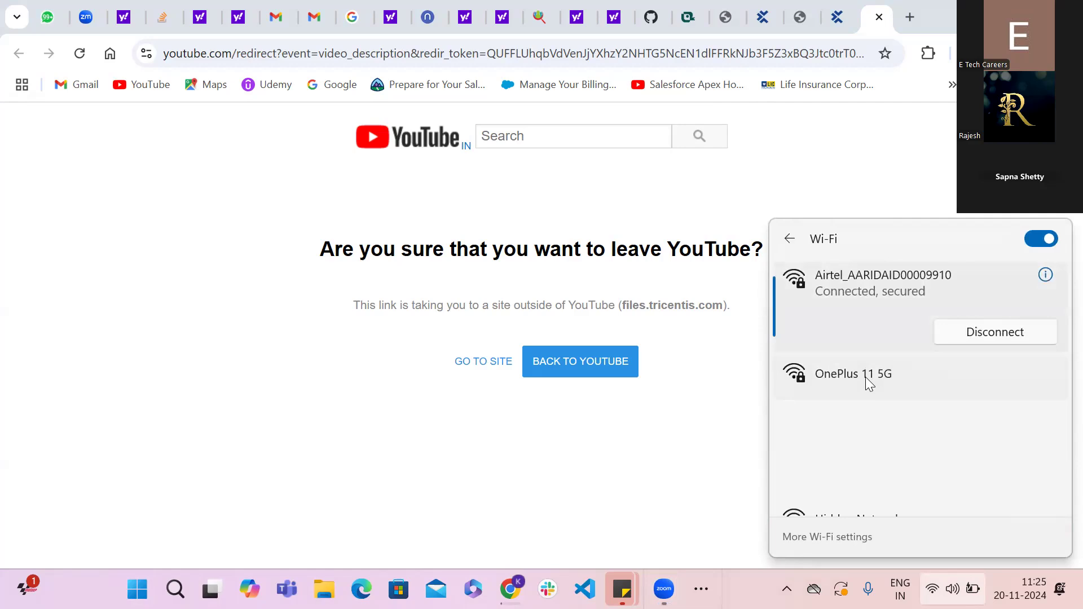
pyautogui.click(865, 375)
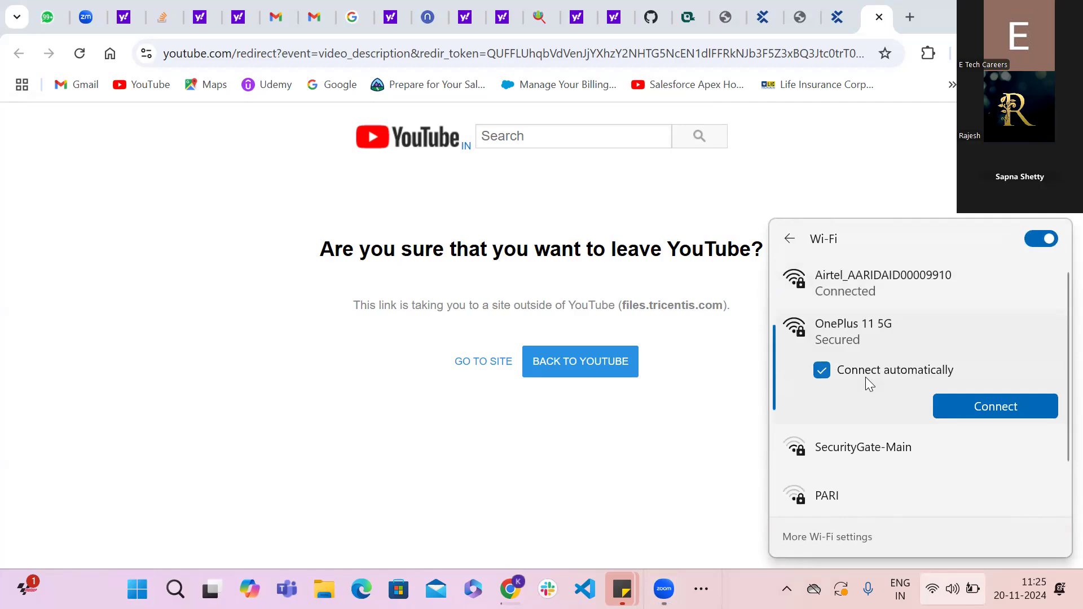
pyautogui.click(968, 407)
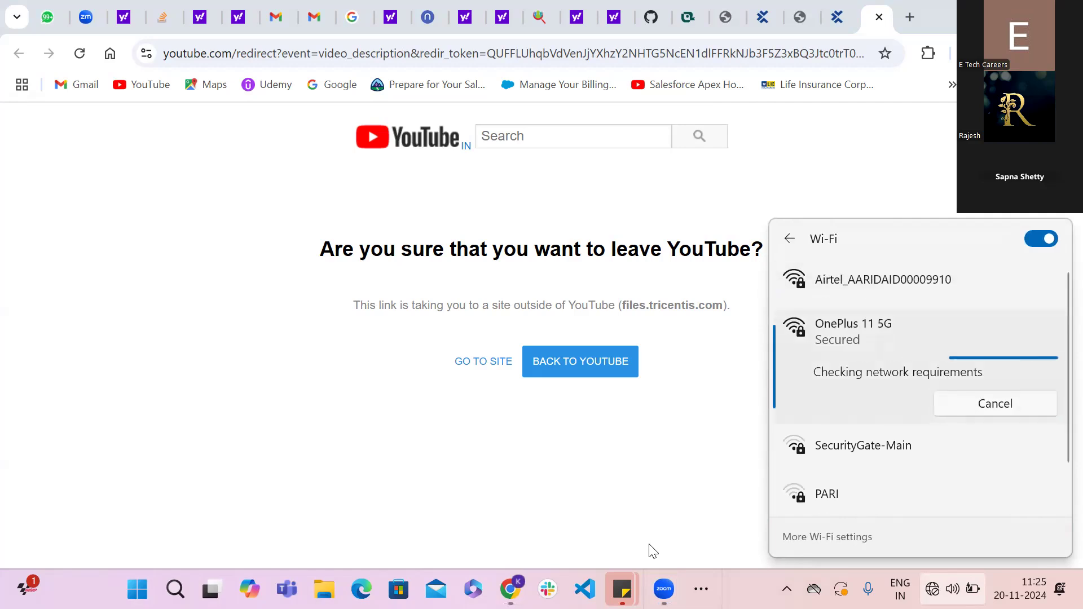
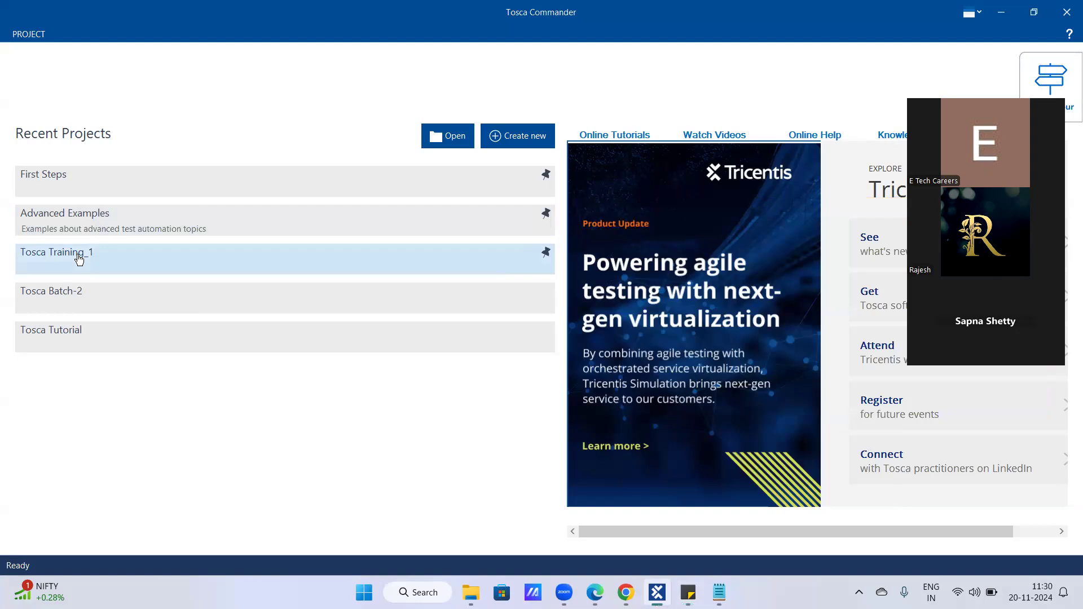
# - Open the Tosca Training_1 project and close the open Notepad window
pyautogui.click(74, 179)
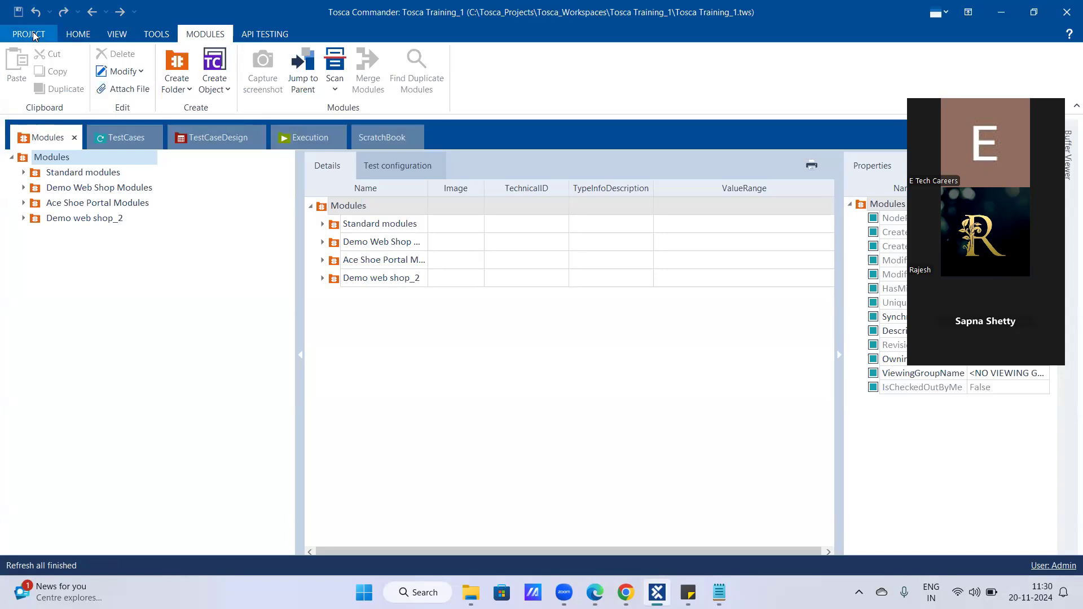
pyautogui.click(718, 592)
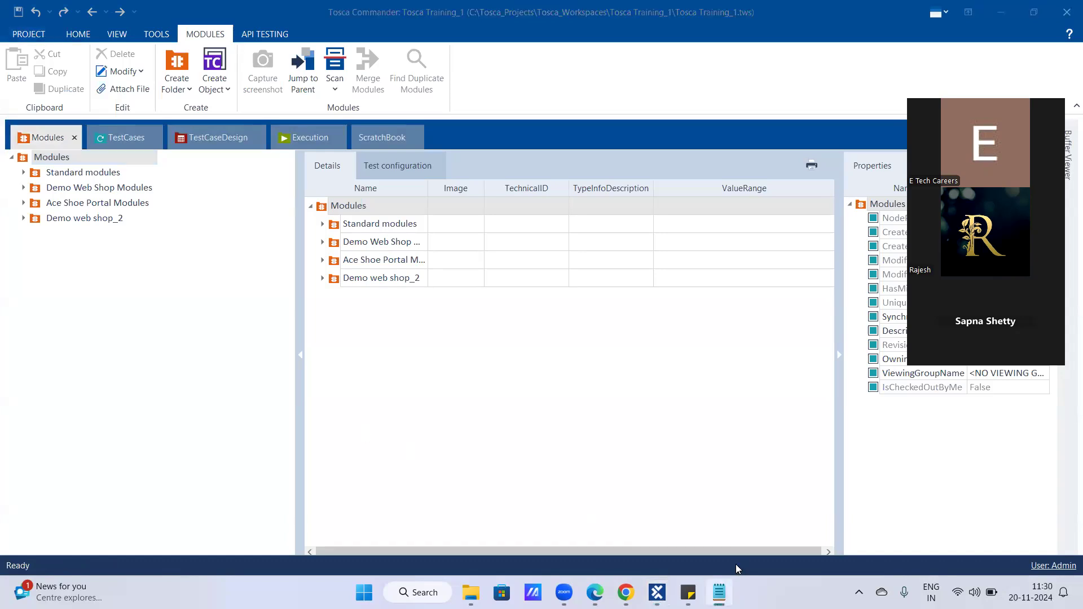
pyautogui.rightClick(719, 593)
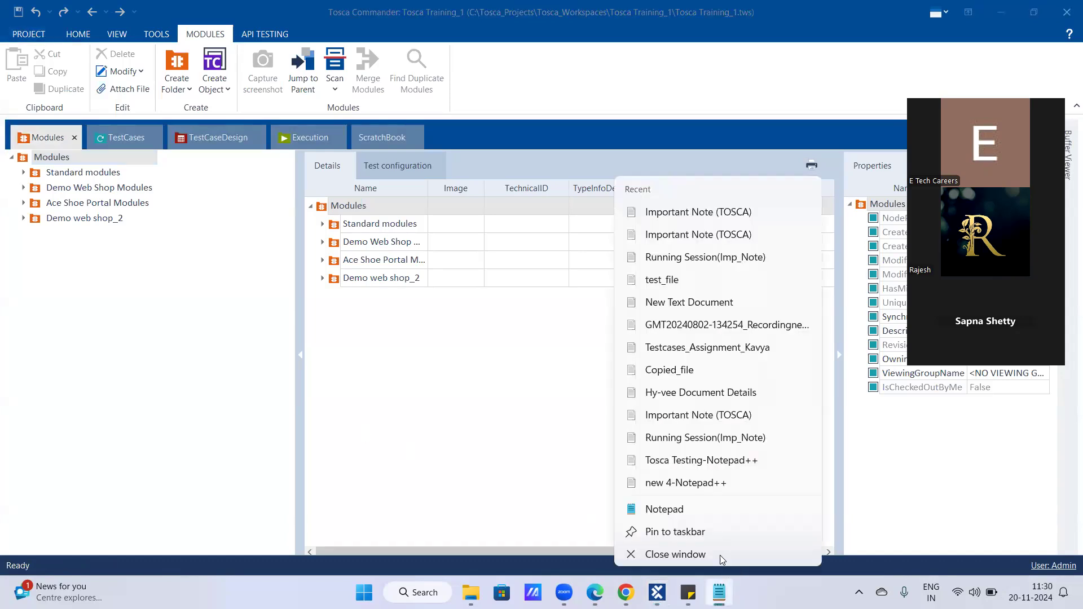
pyautogui.click(672, 555)
# - Bring up the Sticky Notes window, move the note clear of the meeting overlay, and close Sticky Notes
pyautogui.moveTo(703, 593)
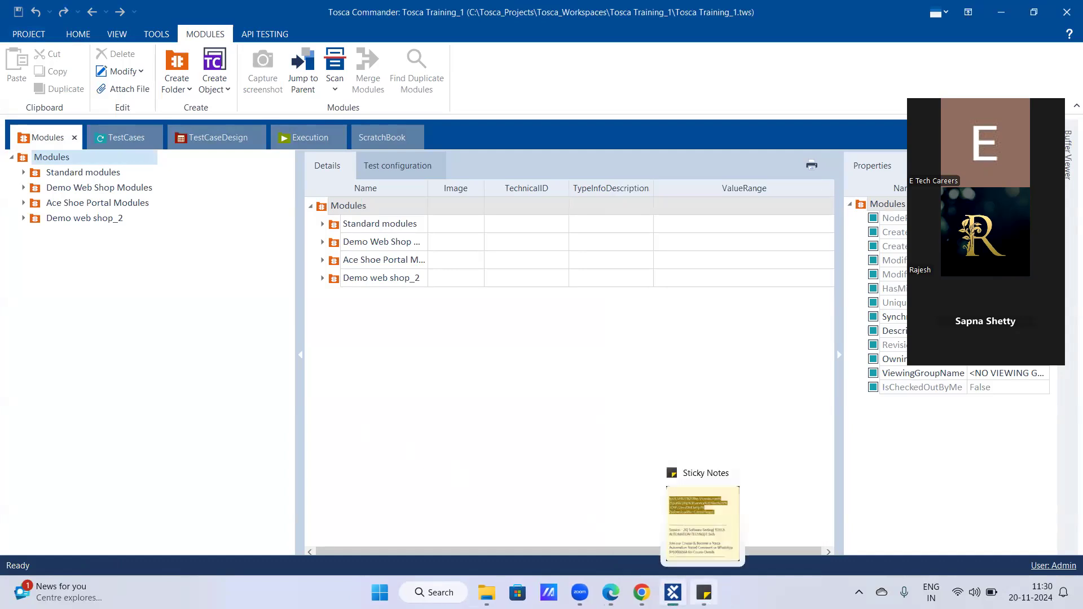
pyautogui.click(702, 523)
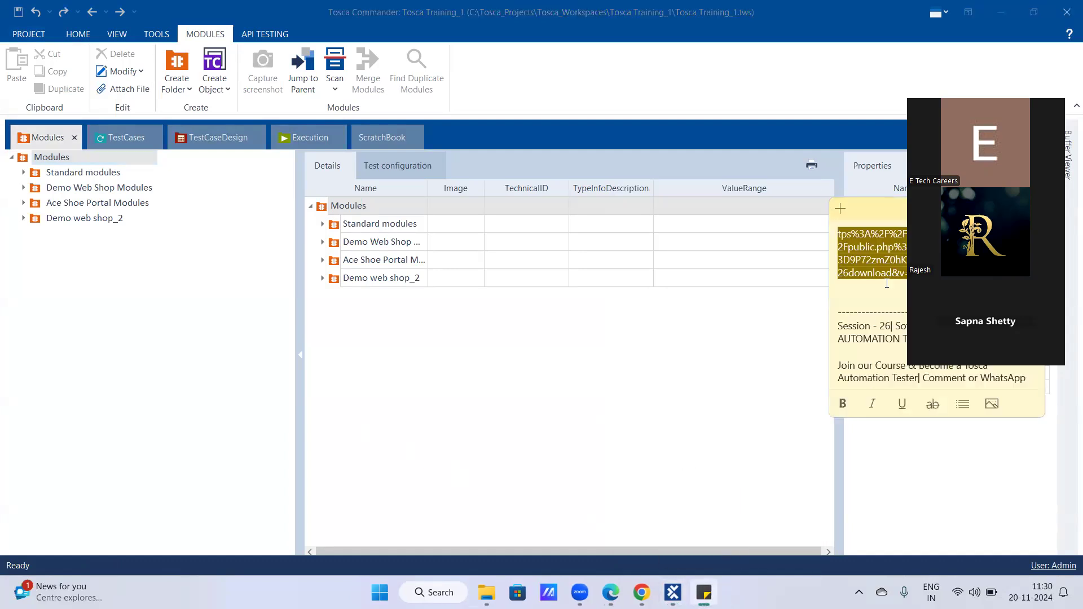
pyautogui.moveTo(876, 211); pyautogui.dragTo(510, 283)
pyautogui.moveTo(654, 373)
pyautogui.mouseDown()
pyautogui.moveTo(658, 391)
pyautogui.moveTo(649, 361)
pyautogui.mouseUp()
pyautogui.click(716, 484)
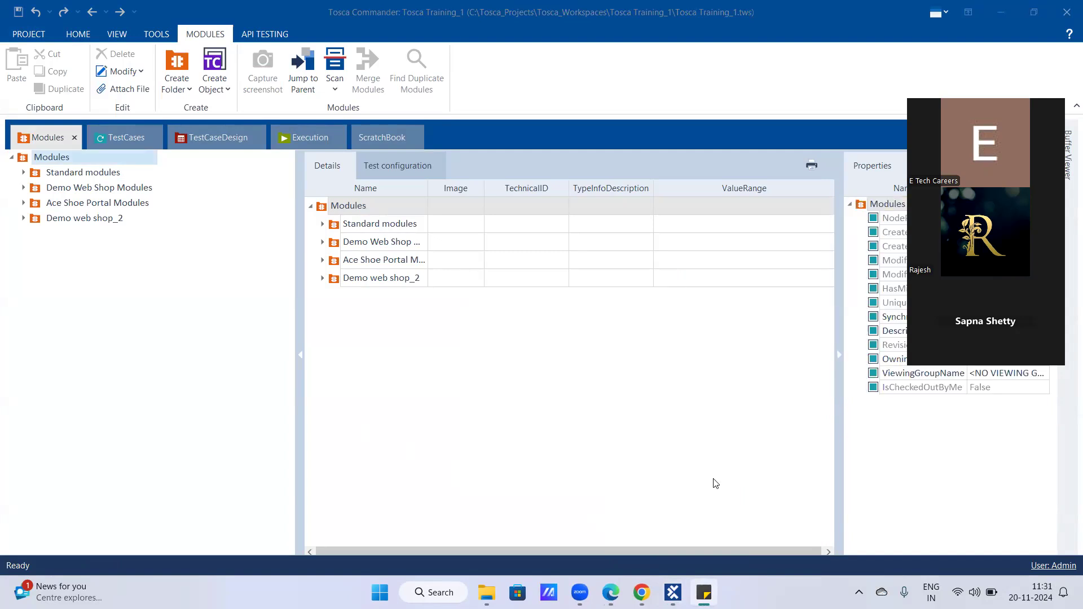
pyautogui.rightClick(704, 593)
pyautogui.click(658, 556)
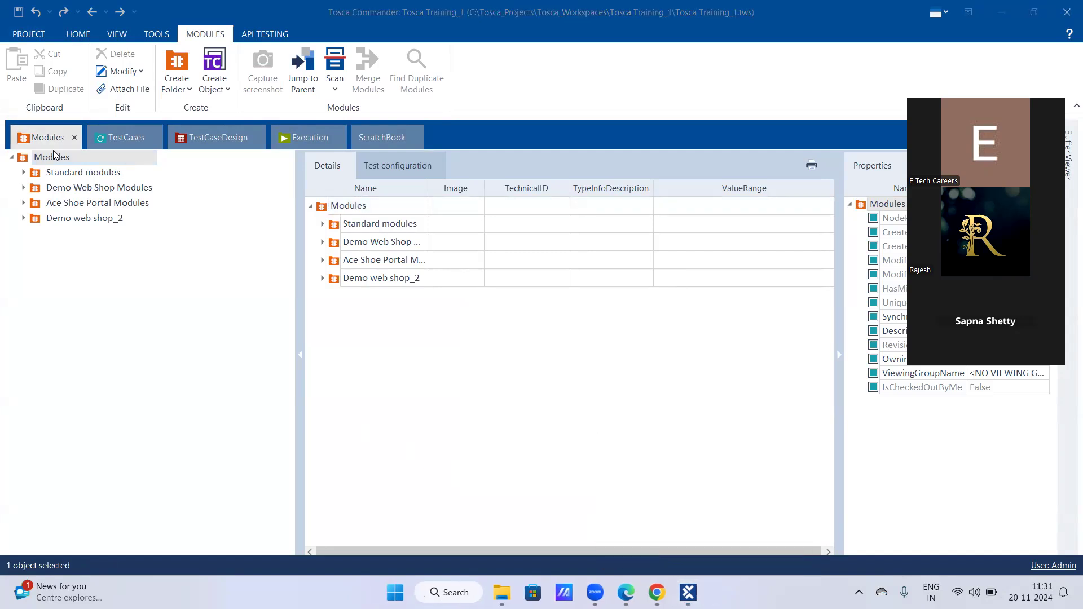
# - Close the Tosca Training_1 project and open the recent project Tosca Batch-2
pyautogui.click(27, 35)
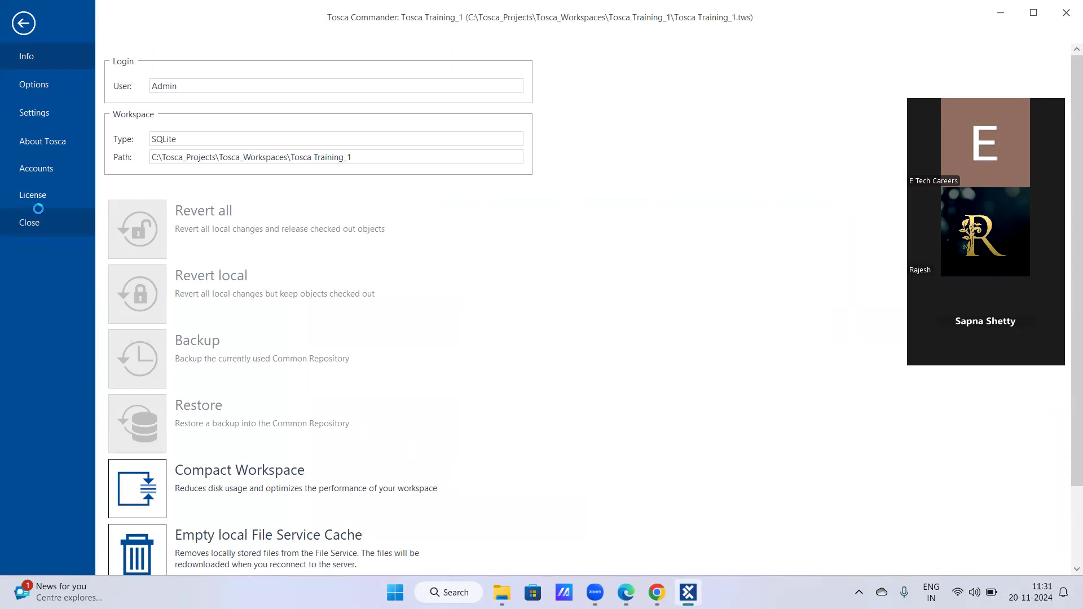
pyautogui.click(39, 211)
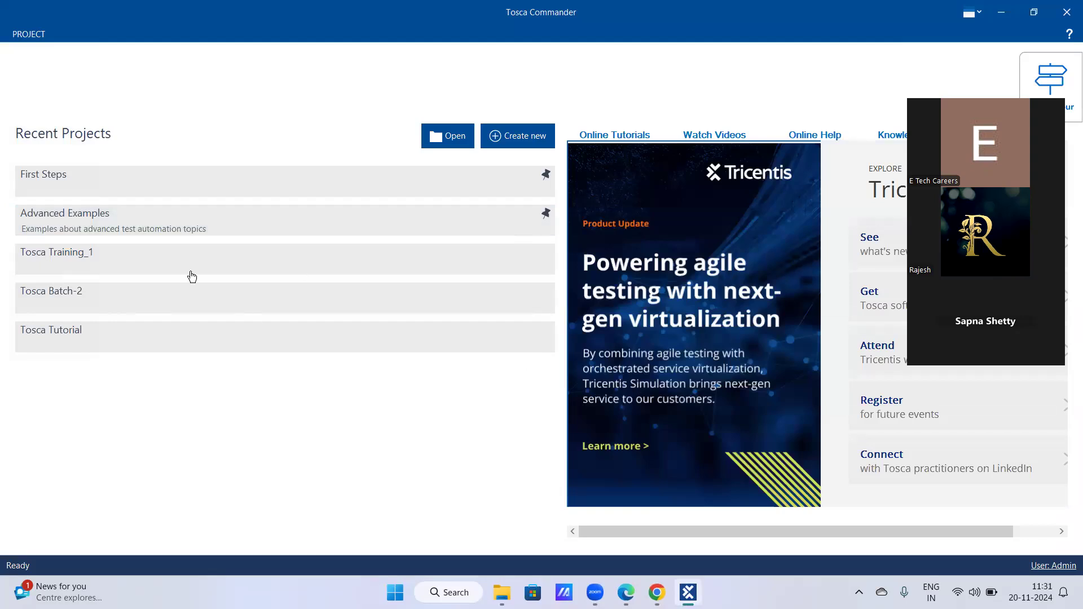
pyautogui.click(61, 299)
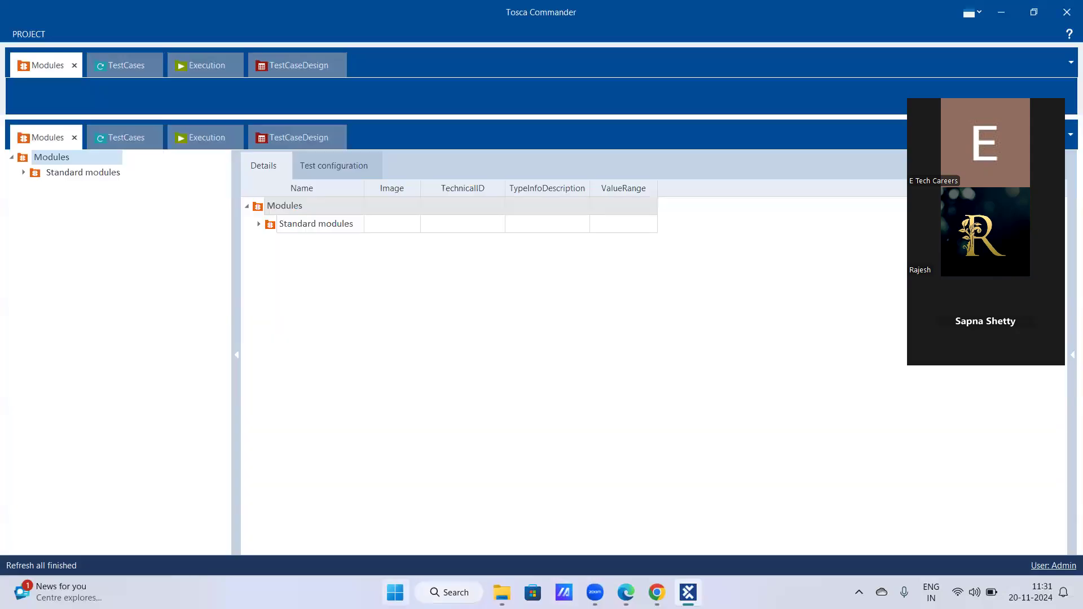
# - Launch Notepad++ and bring up the Batch-2_Tosca notes file
pyautogui.click(389, 590)
pyautogui.write('no')
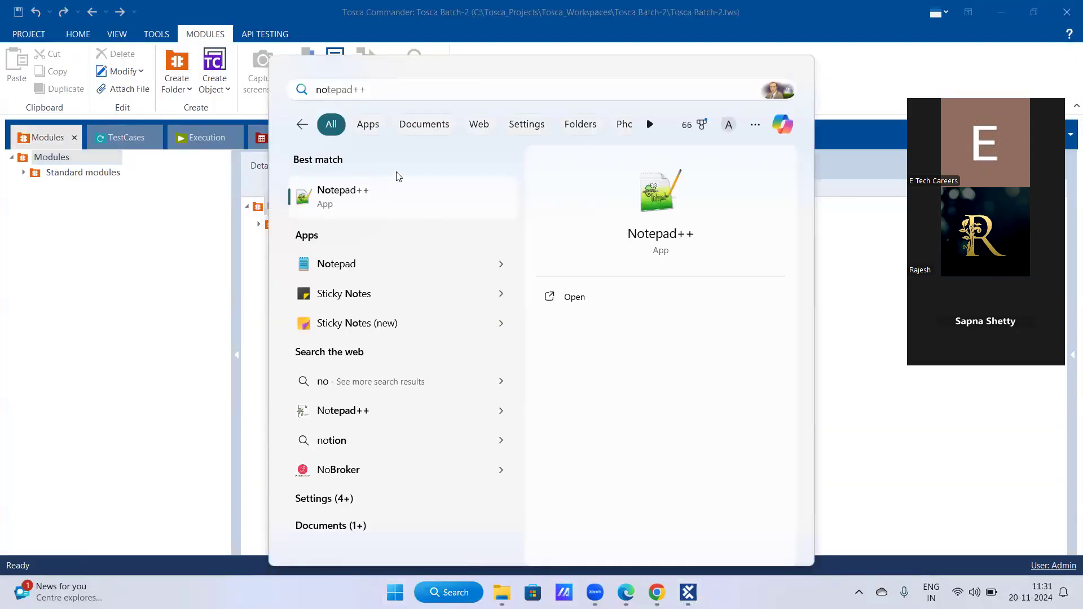
pyautogui.click(319, 198)
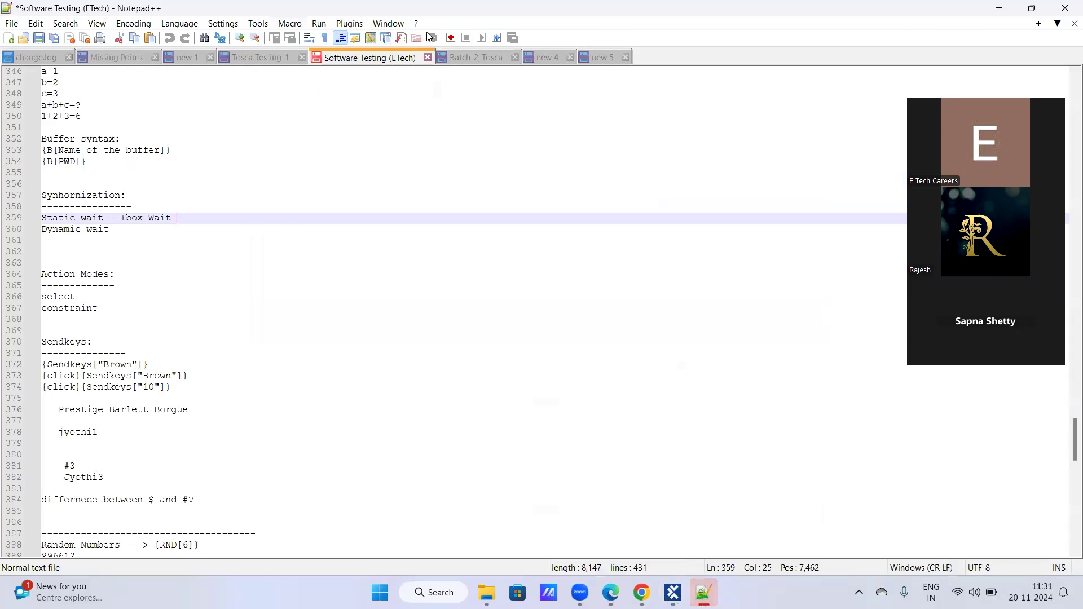
pyautogui.click(475, 57)
# - Add the heading "Module:-" with a dashed underline below the "Tosca Repository" line, leaving a blank line between them
pyautogui.click(141, 139)
pyautogui.click(142, 151)
pyautogui.press('Return')
pyautogui.press('Return')
pyautogui.write('Module:-')
pyautogui.press('Return')
pyautogui.write('--------')
pyautogui.press('Return')
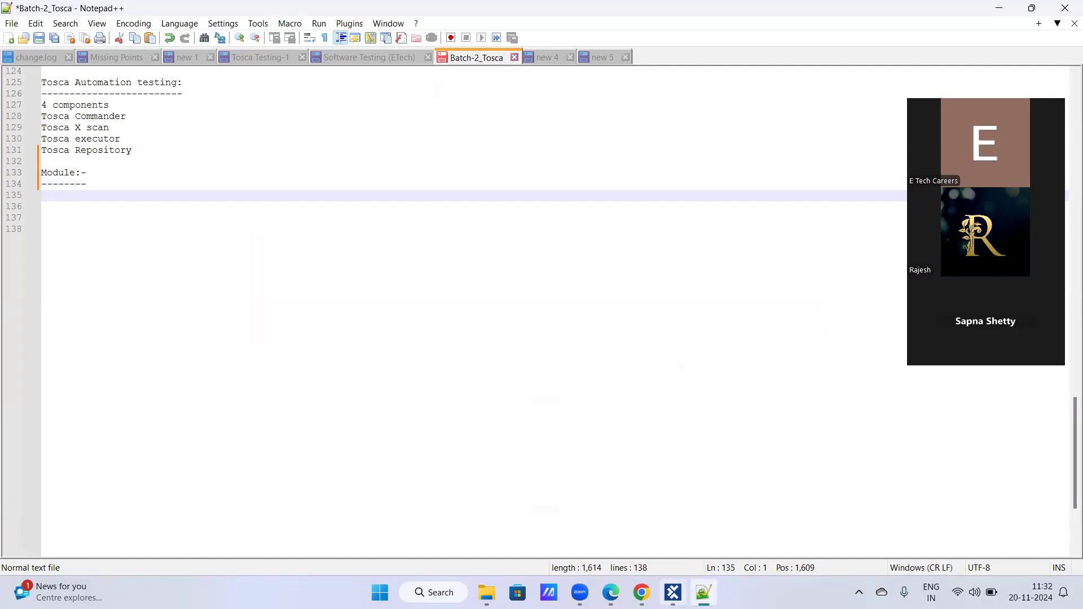
# - Check the Tosca Commander modules view, and write "Modules is a group /collection of attributes." under the Module heading in the Notepad++ notes
pyautogui.click(673, 592)
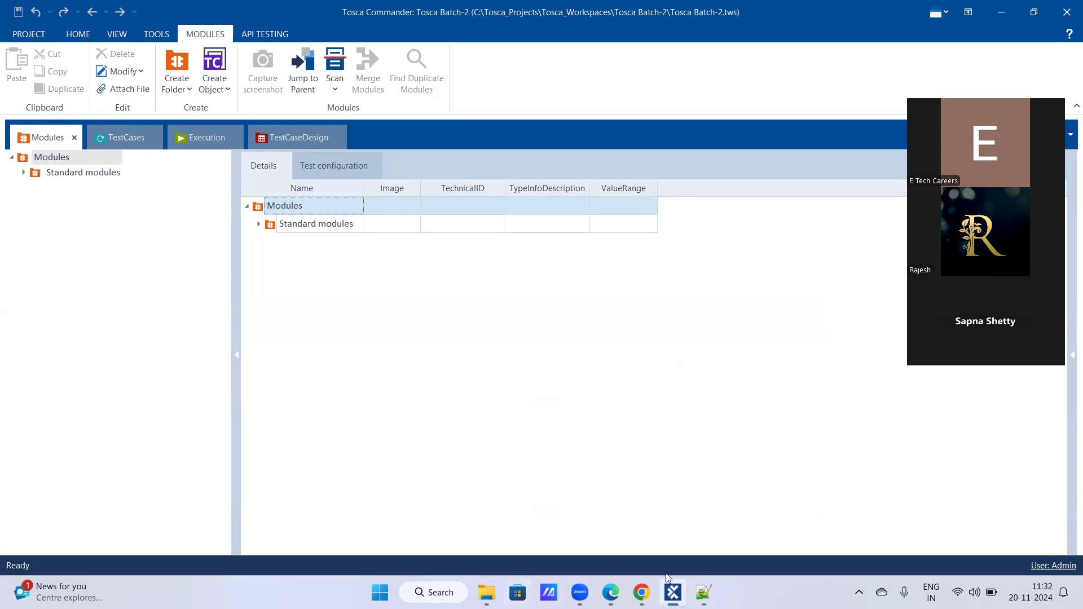
pyautogui.click(703, 592)
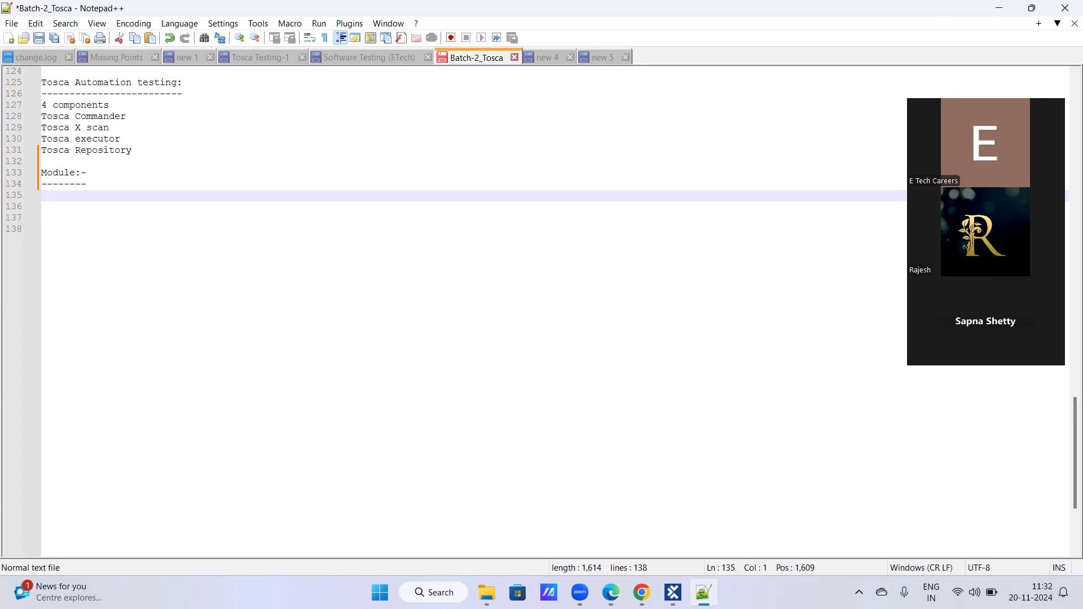
pyautogui.write('Modules ia')
pyautogui.press('BackSpace')
pyautogui.press('BackSpace')
pyautogui.write('s agroup')
pyautogui.press('BackSpace')
pyautogui.press('BackSpace')
pyautogui.press('BackSpace')
pyautogui.press('BackSpace')
pyautogui.press('BackSpace')
pyautogui.write('group ')
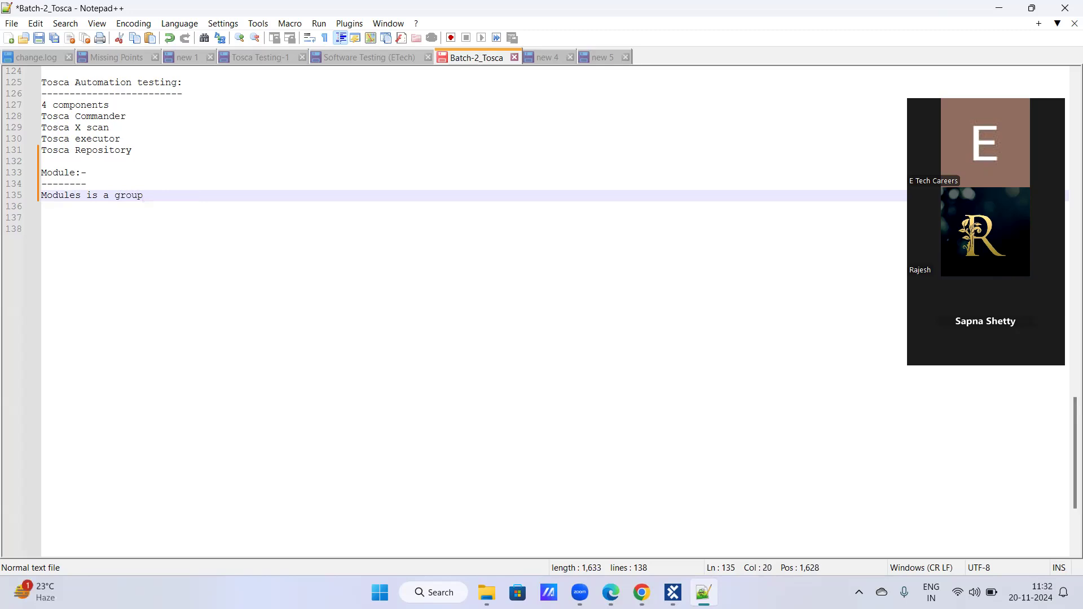
pyautogui.write('/collection of')
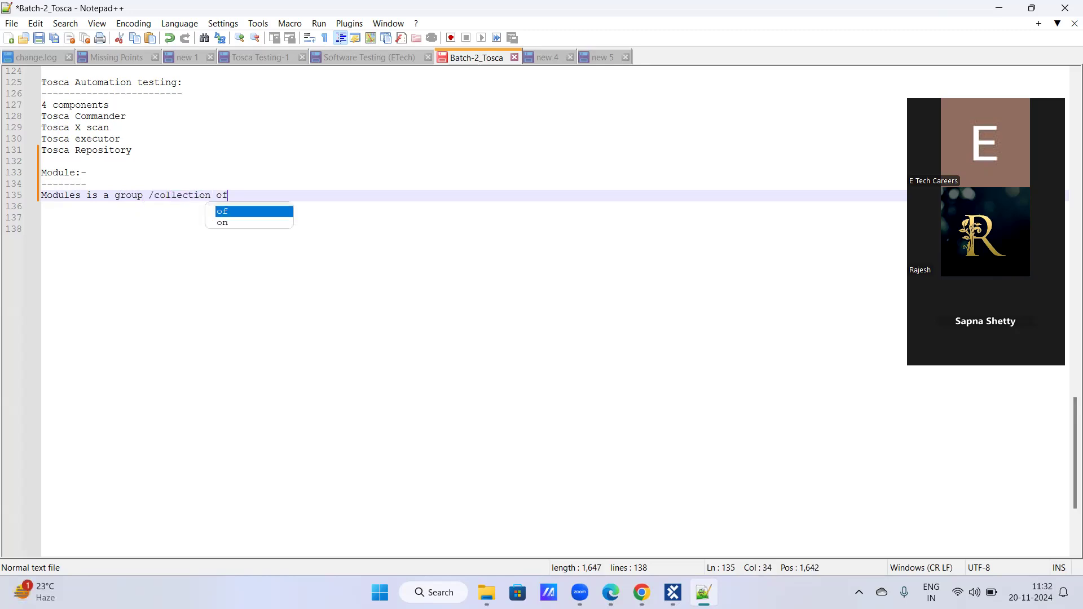
pyautogui.write(' attributes')
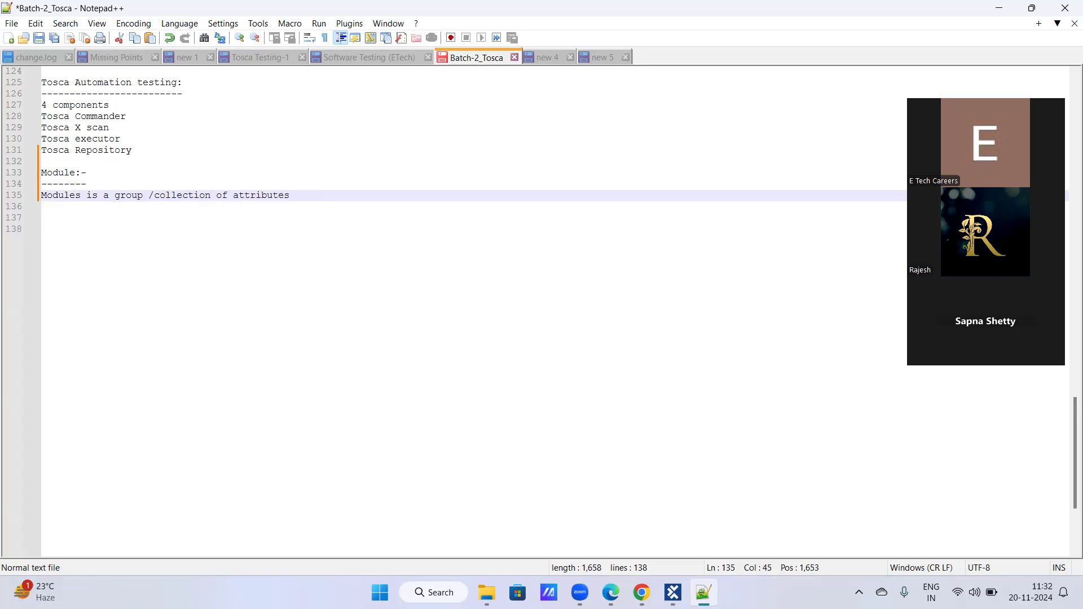
pyautogui.write('.')
pyautogui.press('Return')
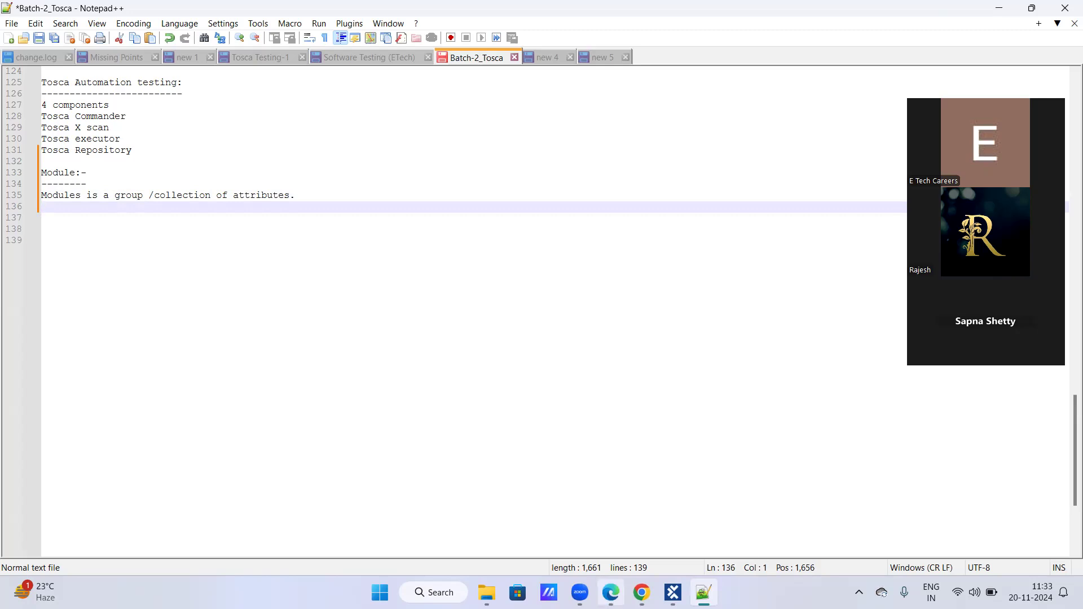
# - Switch to Microsoft Edge, close the Tricentis Support login and old Demo Web Shop pages, and open a blank new tab
pyautogui.click(610, 593)
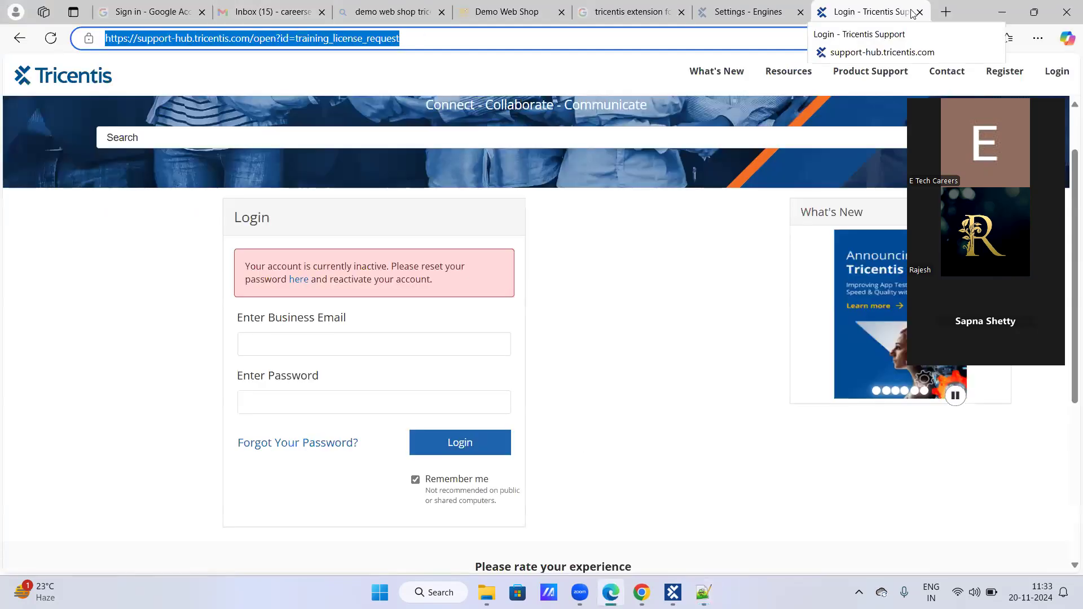
pyautogui.click(920, 12)
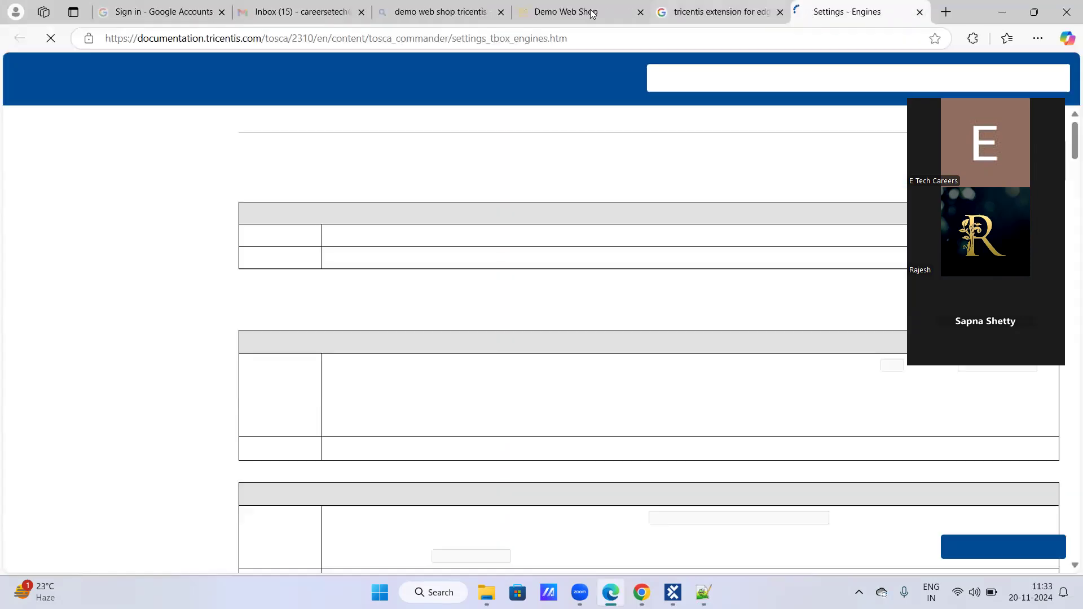
pyautogui.click(591, 13)
pyautogui.click(641, 12)
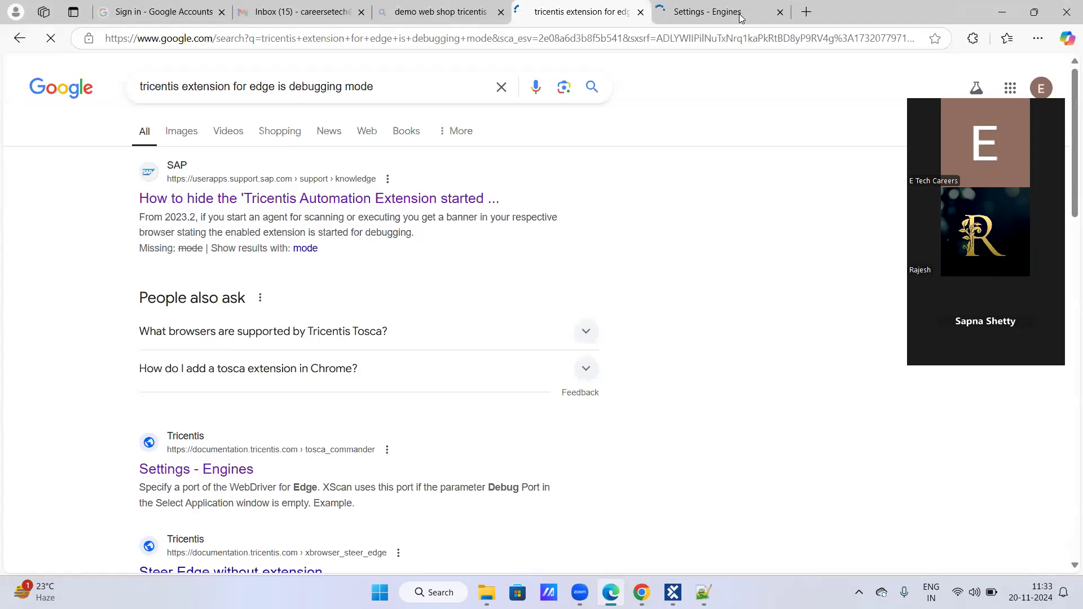
pyautogui.click(807, 12)
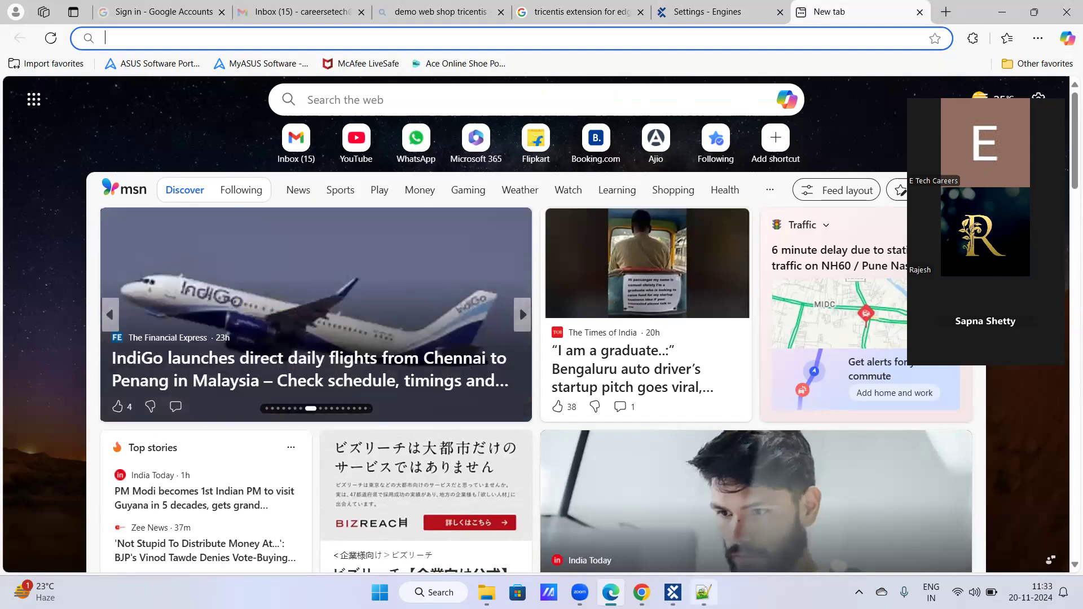
# - Search the web in Edge for "demo web shop tricentis" and open the Tricentis Demo Web Shop site from the results
pyautogui.click(703, 592)
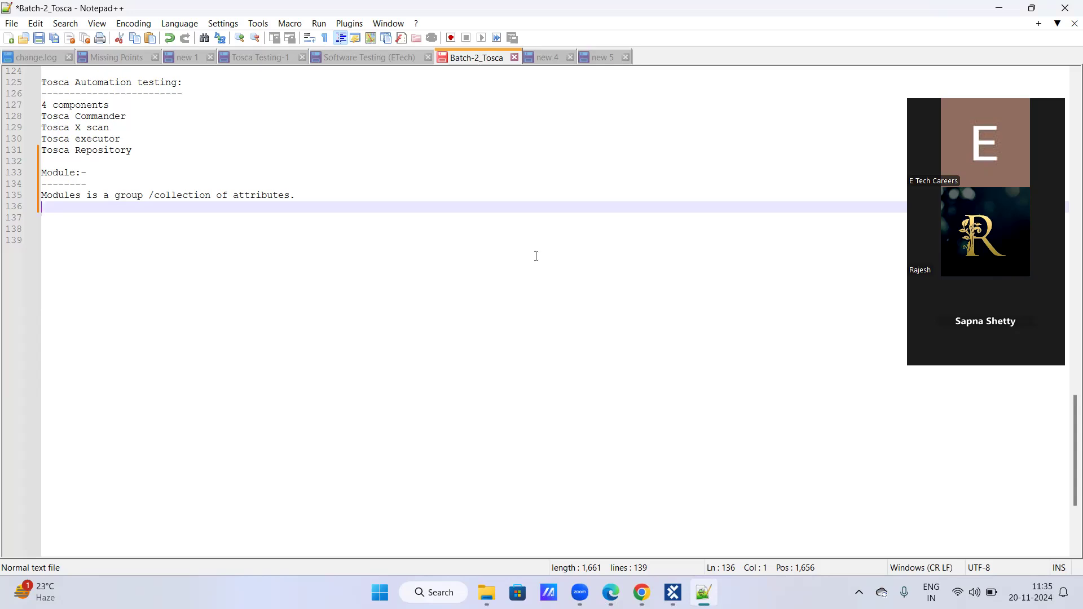
pyautogui.click(673, 593)
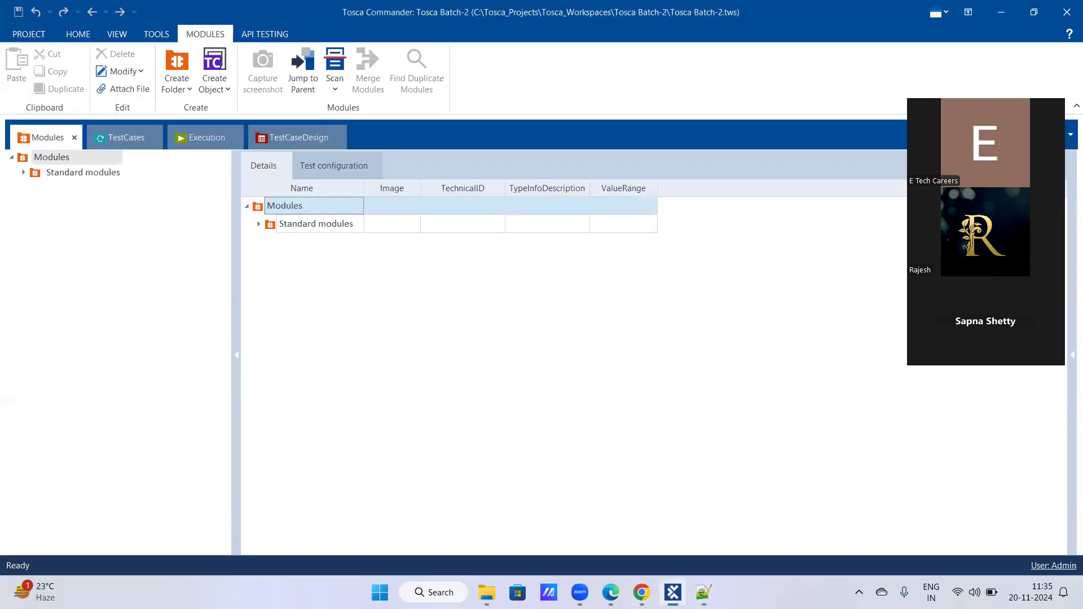
pyautogui.click(611, 593)
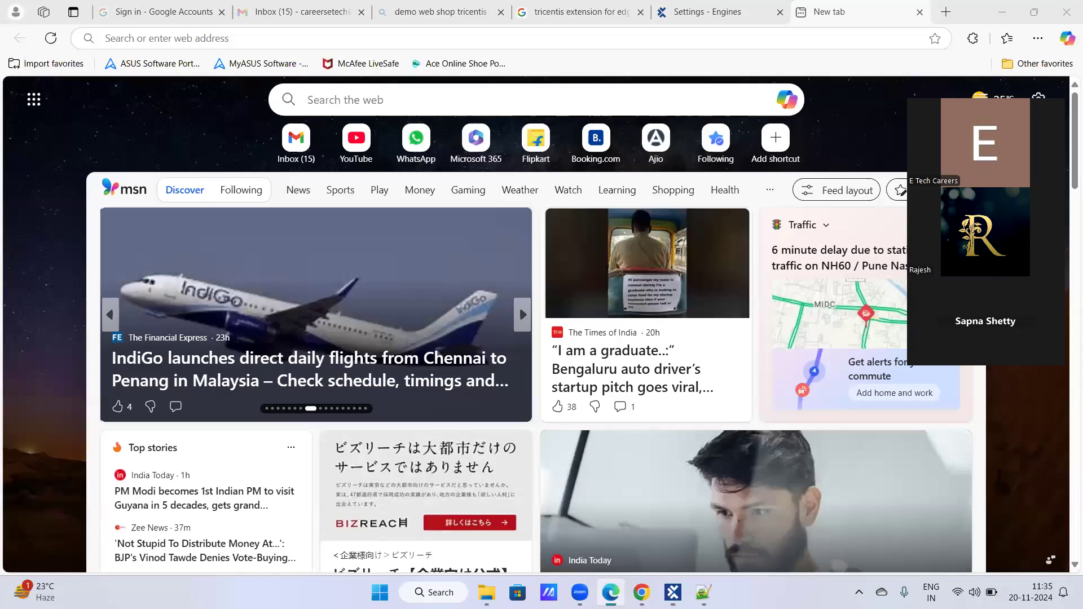
pyautogui.write('demo web shop')
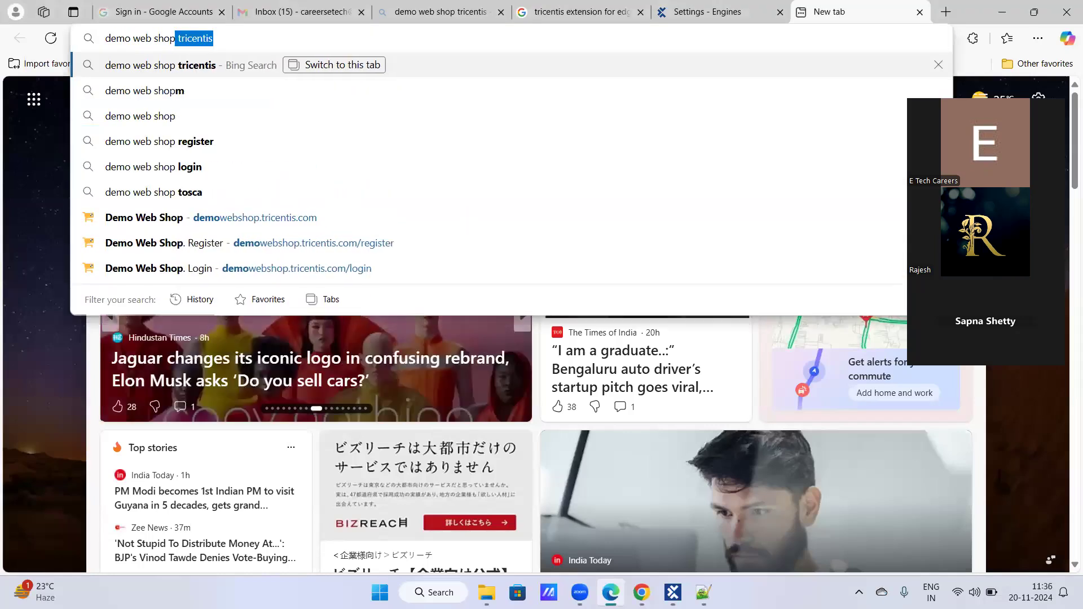
pyautogui.press('Return')
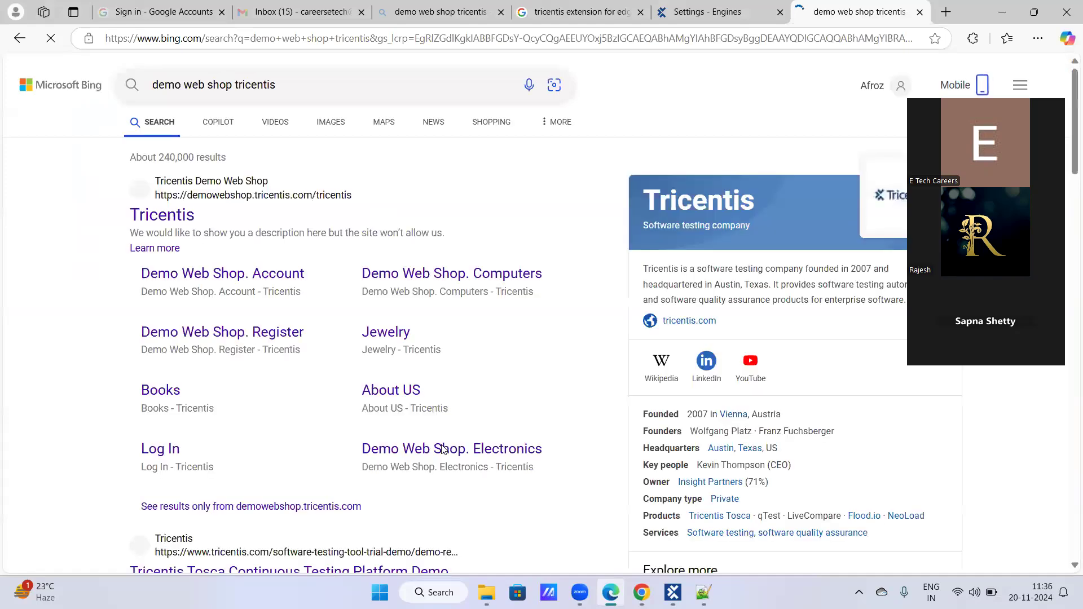
pyautogui.click(182, 223)
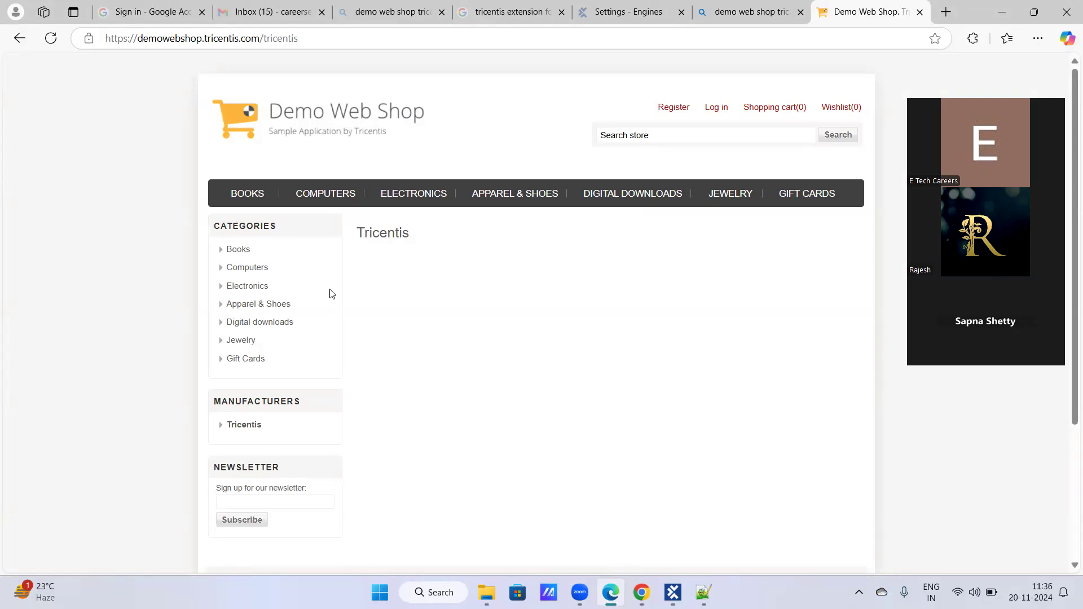
pyautogui.moveTo(309, 35); pyautogui.dragTo(37, 34)
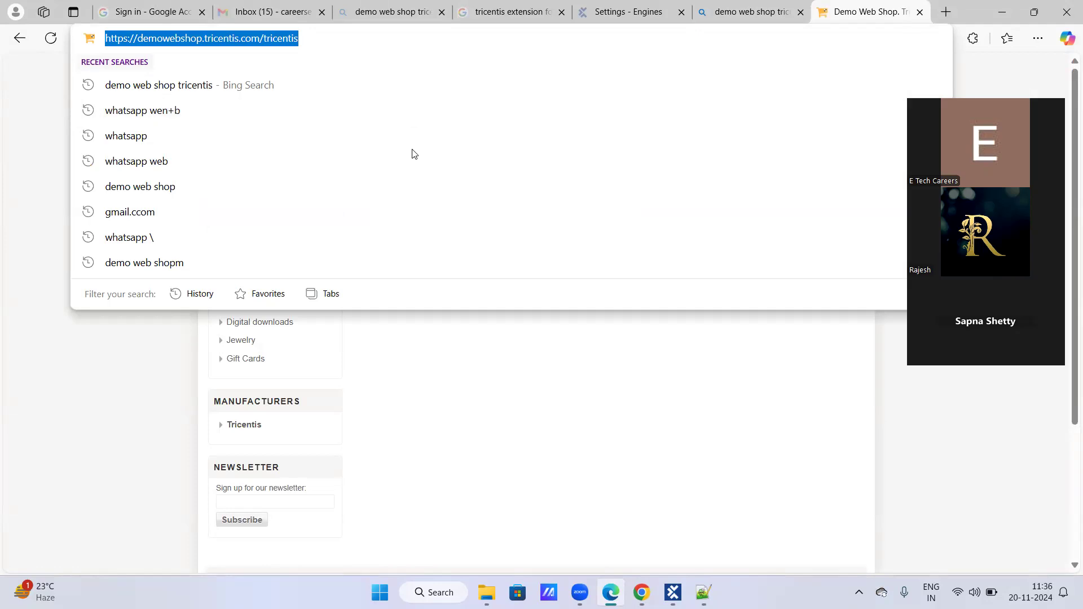
pyautogui.press('Escape')
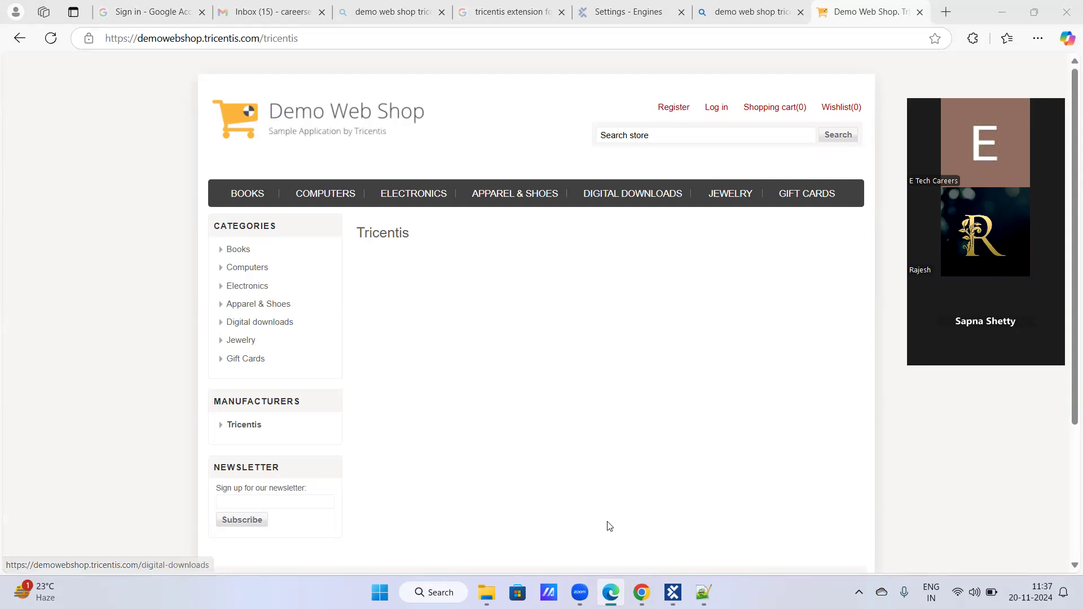
# - Switch to Tosca Commander and create a folder named "Demo web shop Modules" under the root Modules folder
pyautogui.click(673, 593)
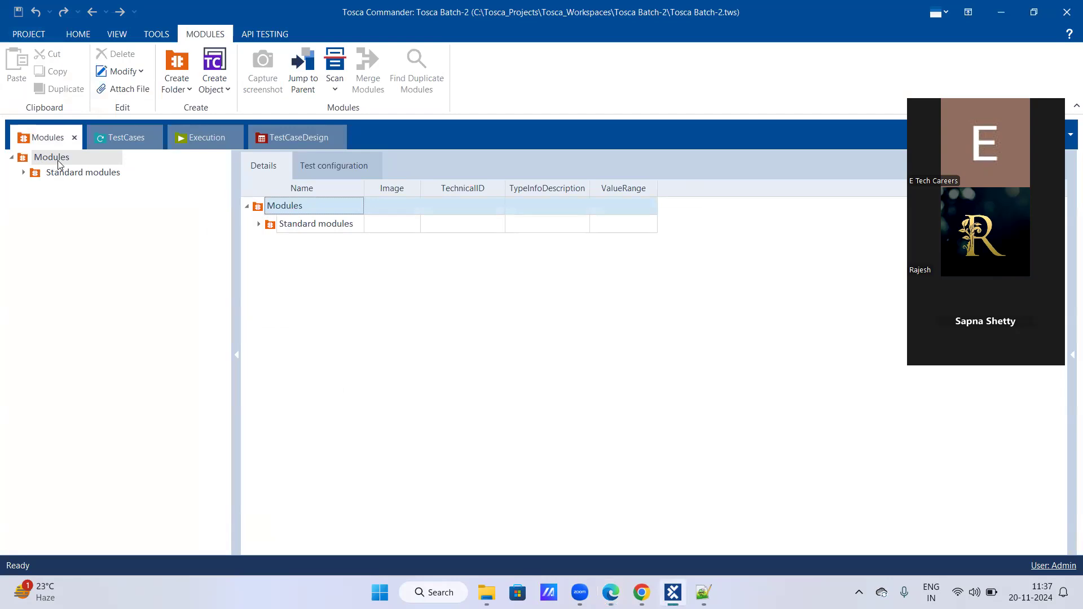
pyautogui.rightClick(62, 162)
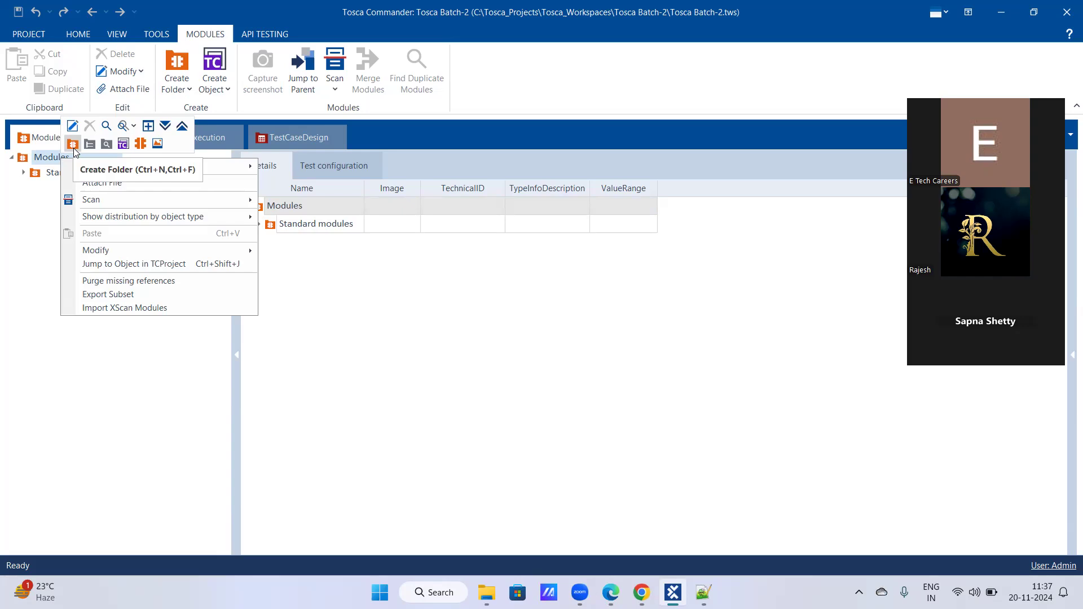
pyautogui.click(74, 145)
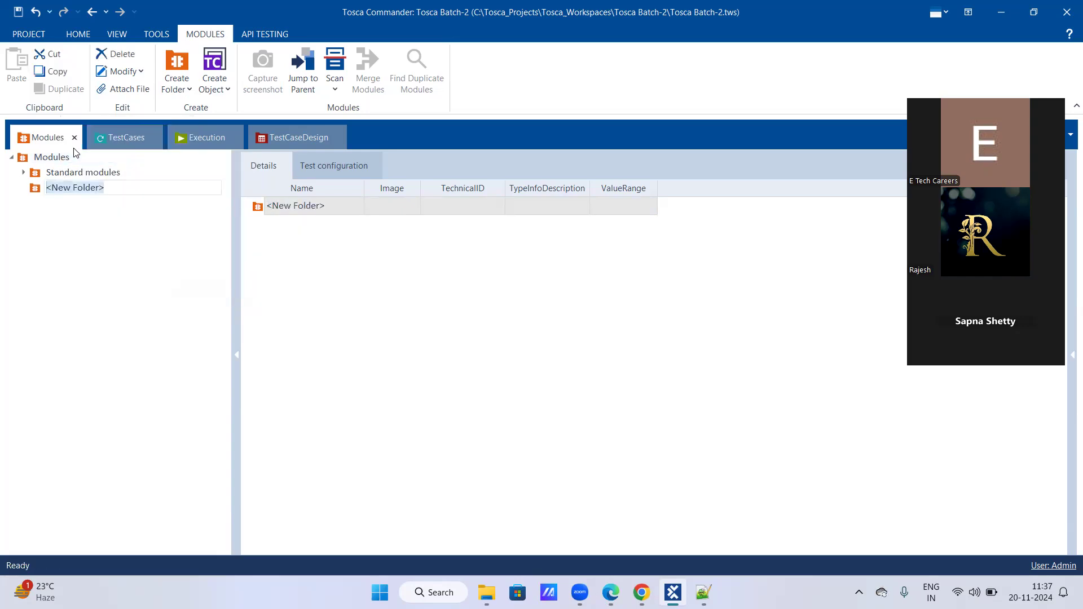
pyautogui.write('Demo web shop Modules')
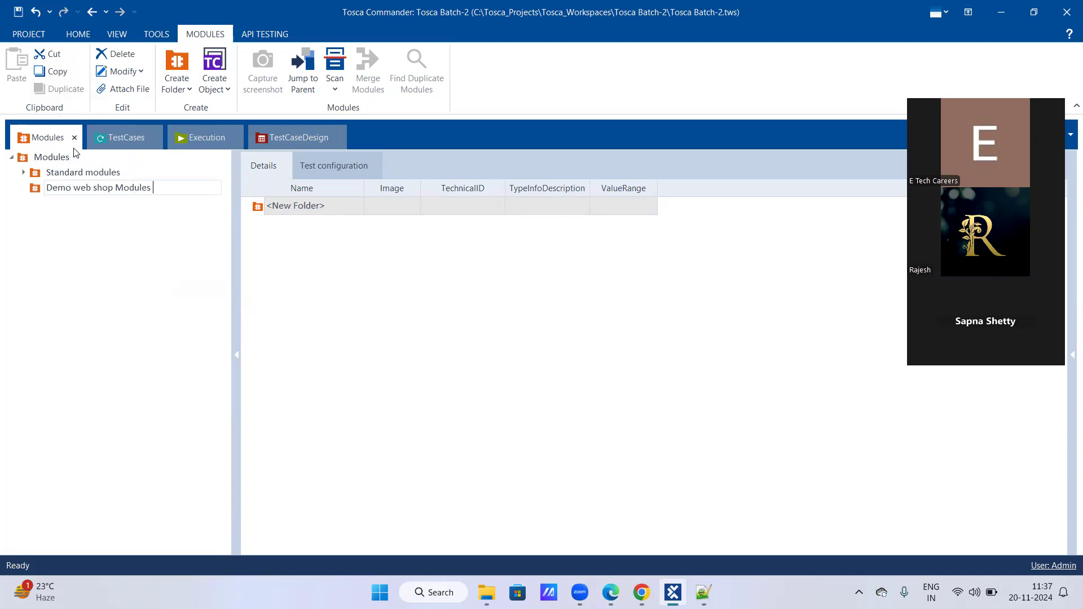
pyautogui.press('Return')
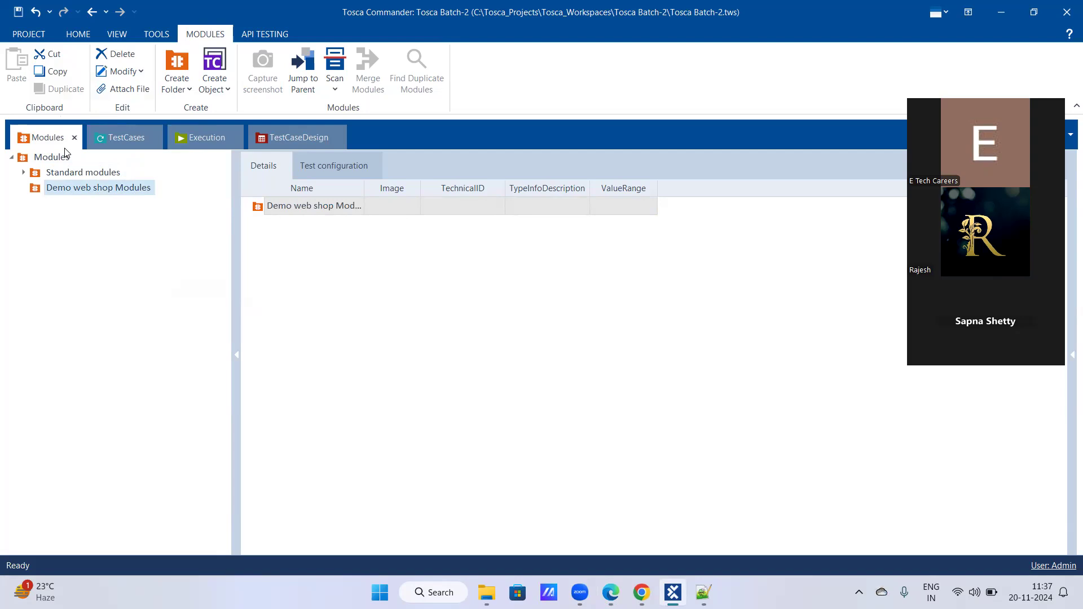
pyautogui.rightClick(82, 191)
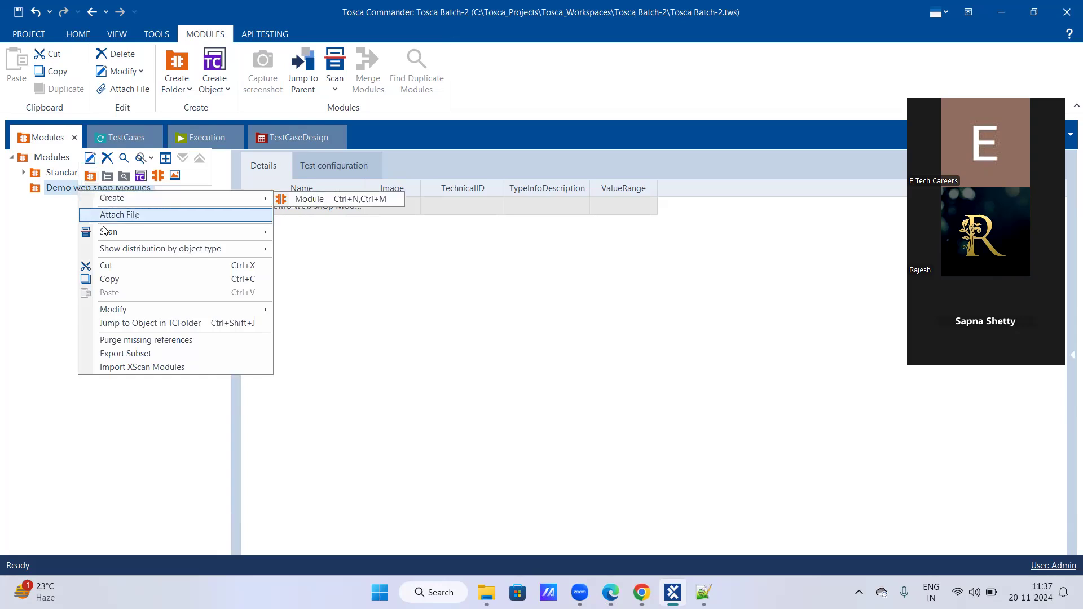
pyautogui.moveTo(109, 235)
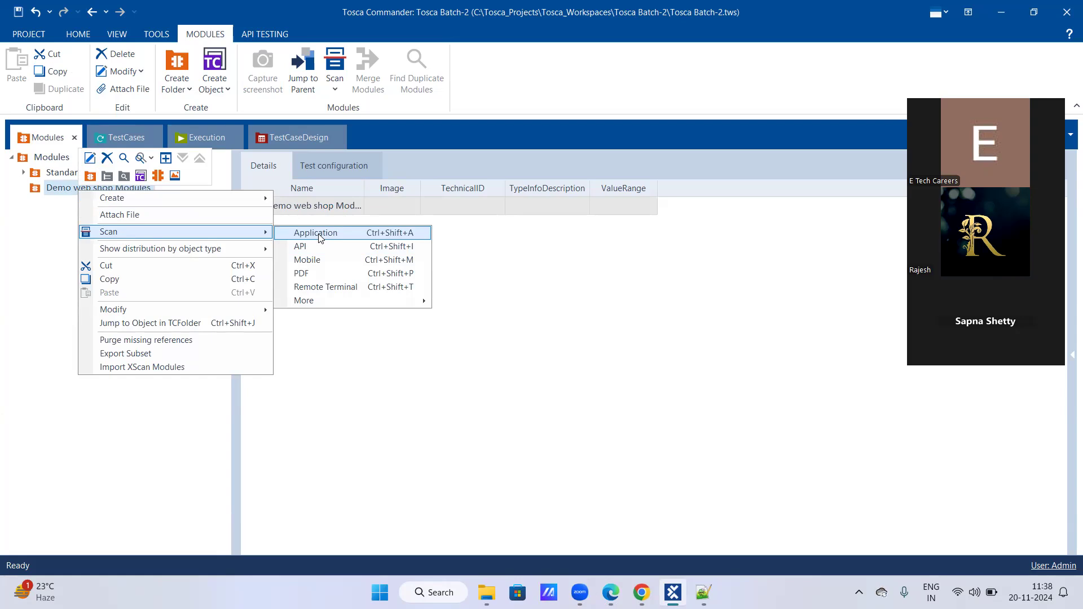
pyautogui.click(704, 593)
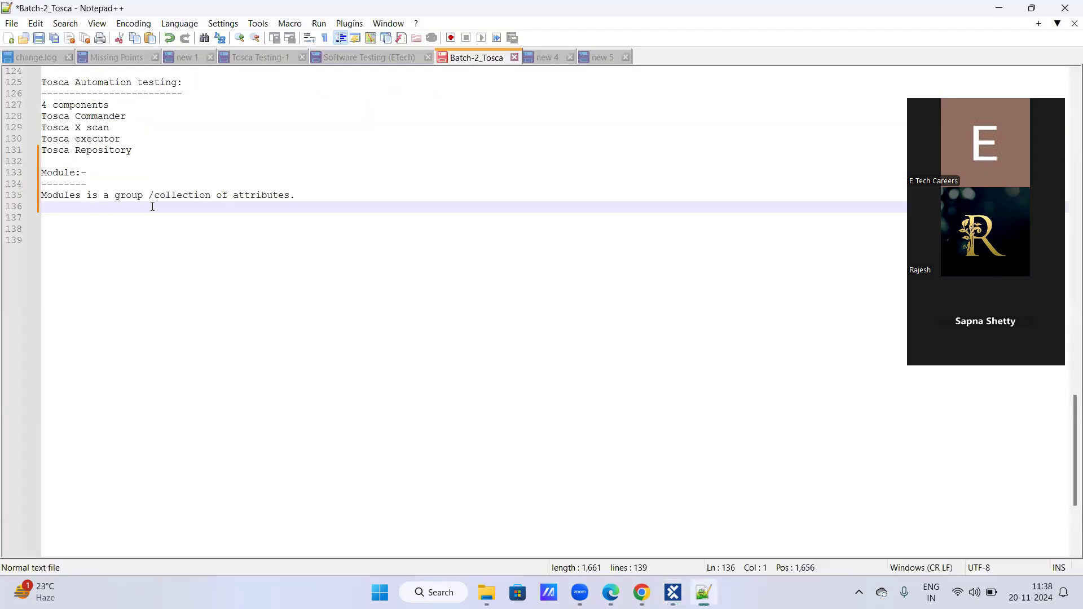
pyautogui.moveTo(673, 593)
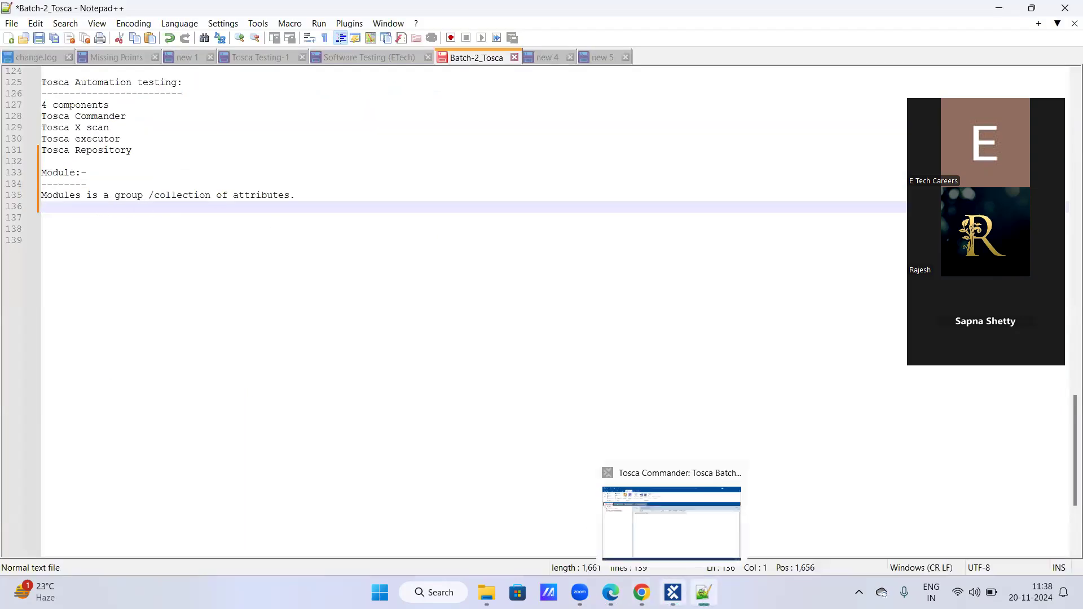
pyautogui.click(660, 556)
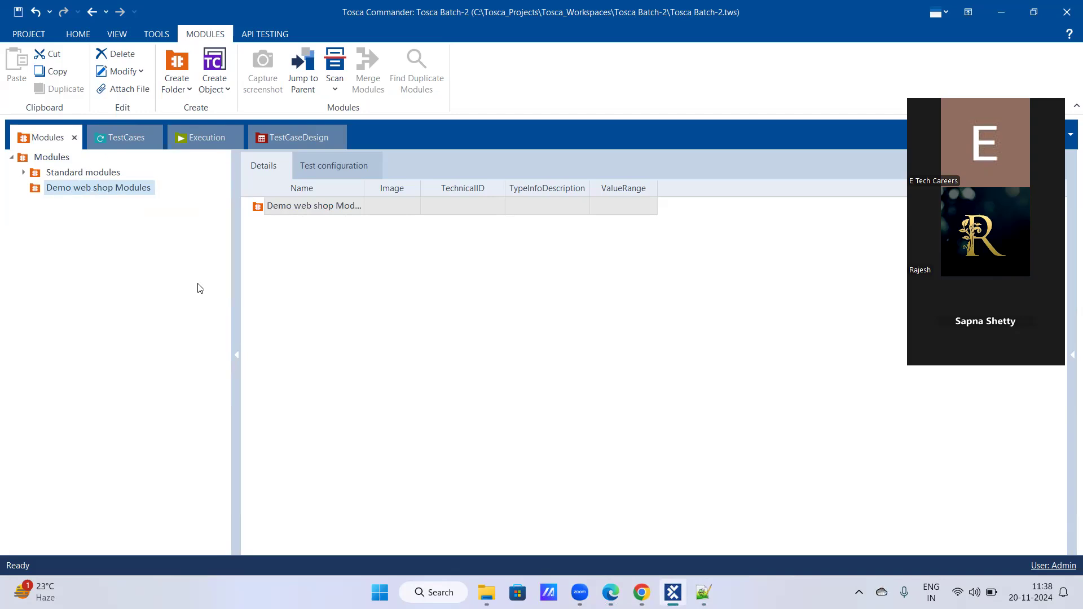
# - Start an application scan from the Demo web shop Modules folder, scan the Demo Web Shop browser page, and move the XScan window toward the screen's middle
pyautogui.rightClick(87, 188)
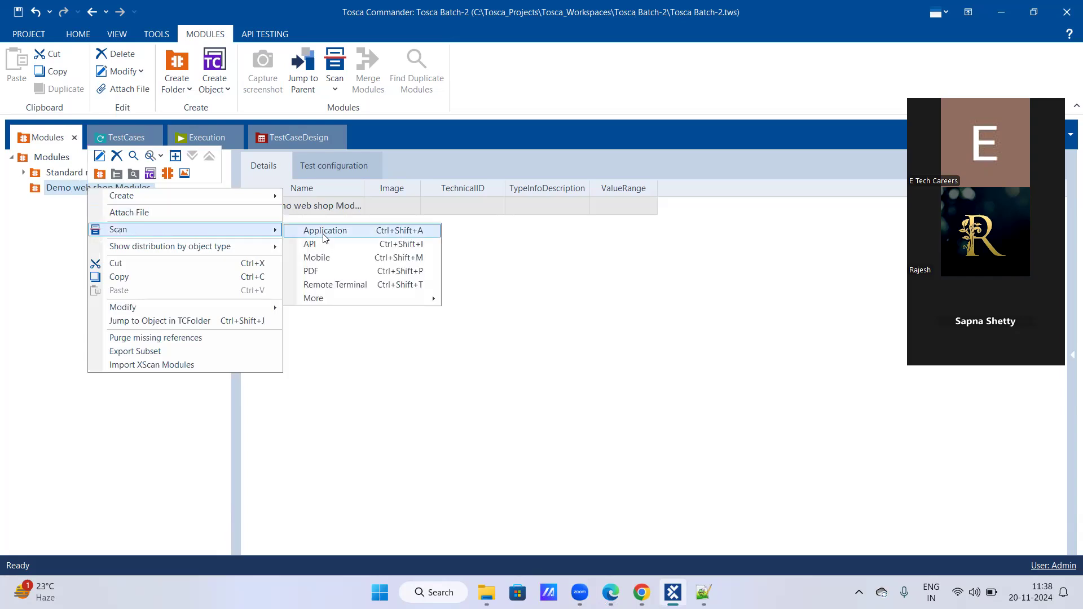
pyautogui.click(325, 235)
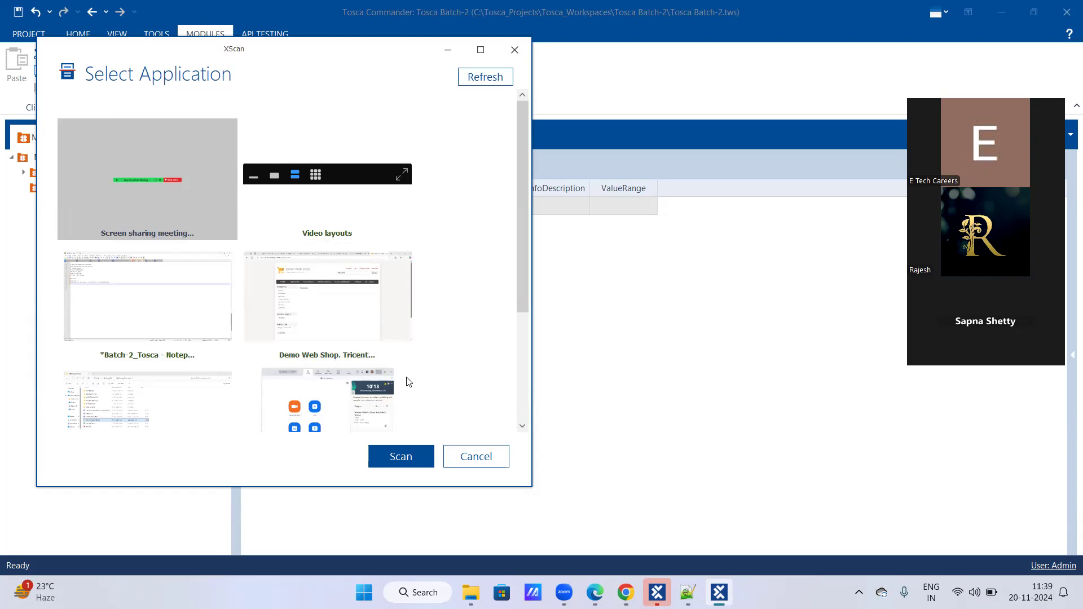
pyautogui.click(357, 310)
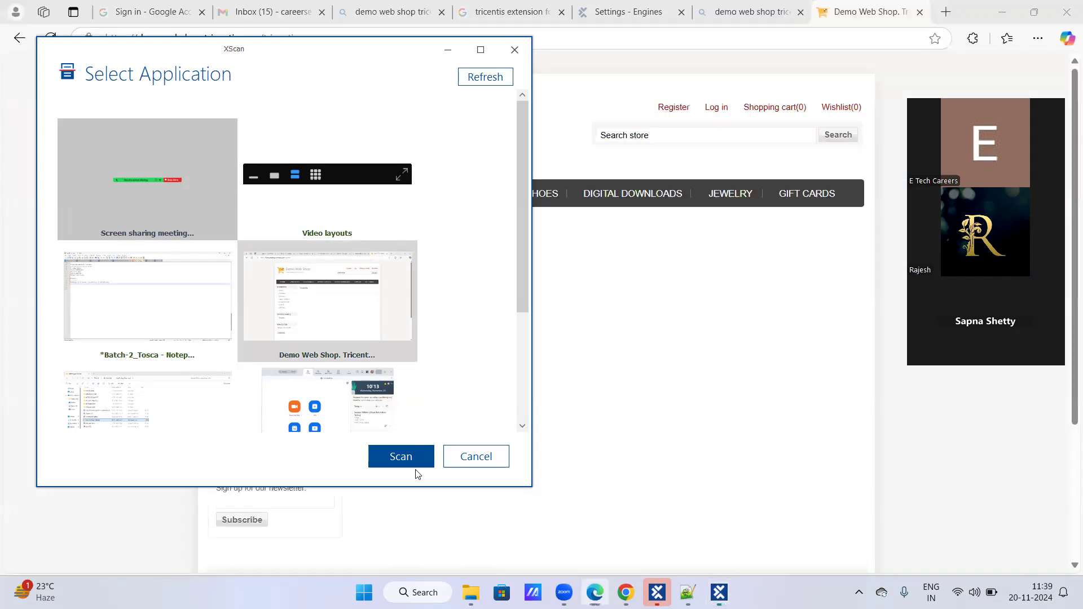
pyautogui.click(401, 457)
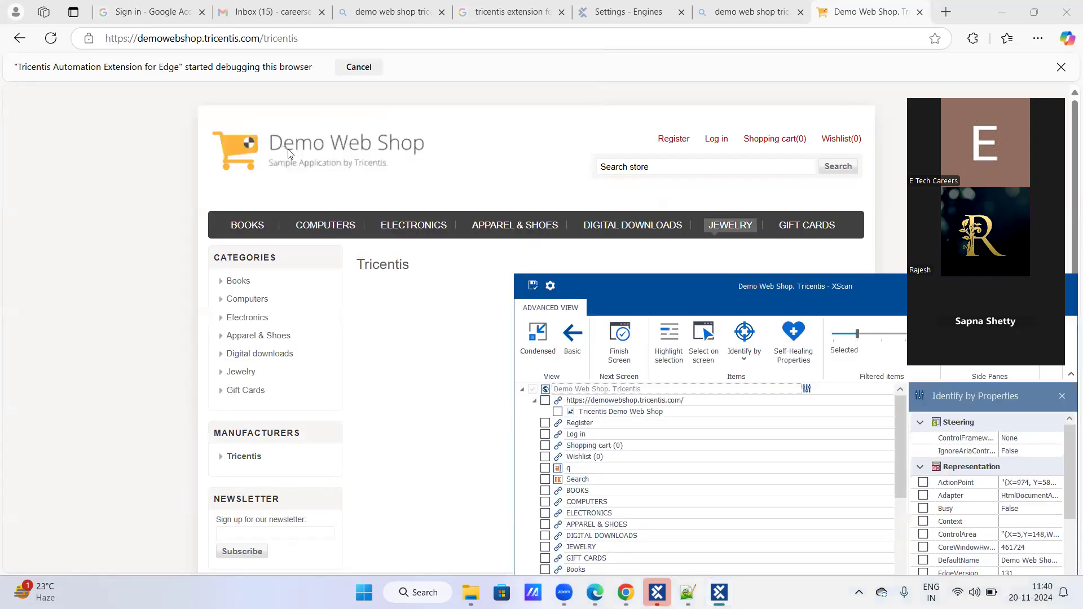
pyautogui.moveTo(363, 219)
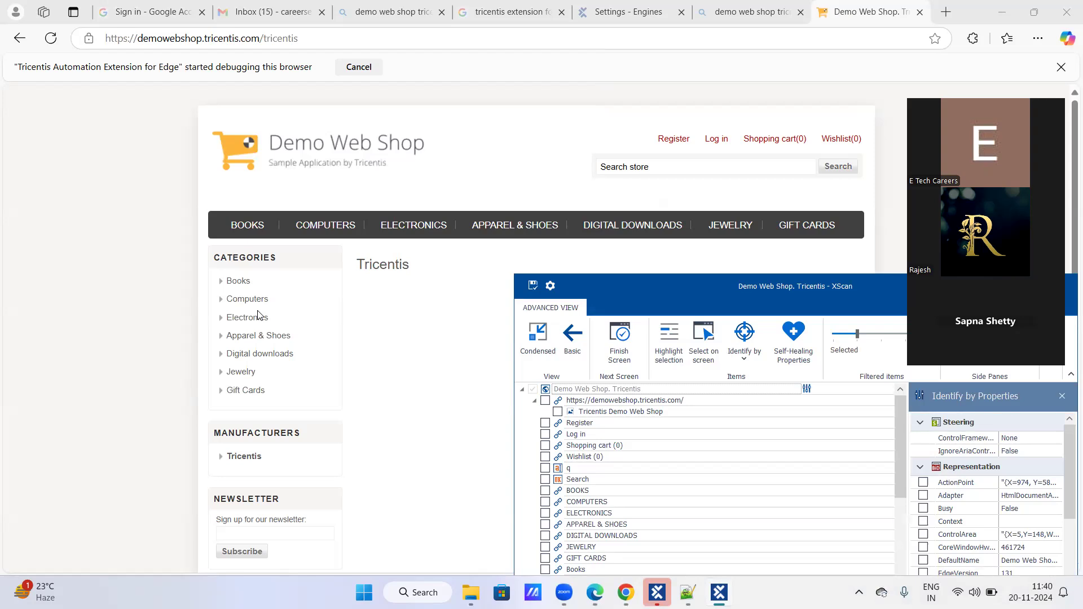
pyautogui.moveTo(743, 301); pyautogui.dragTo(545, 146)
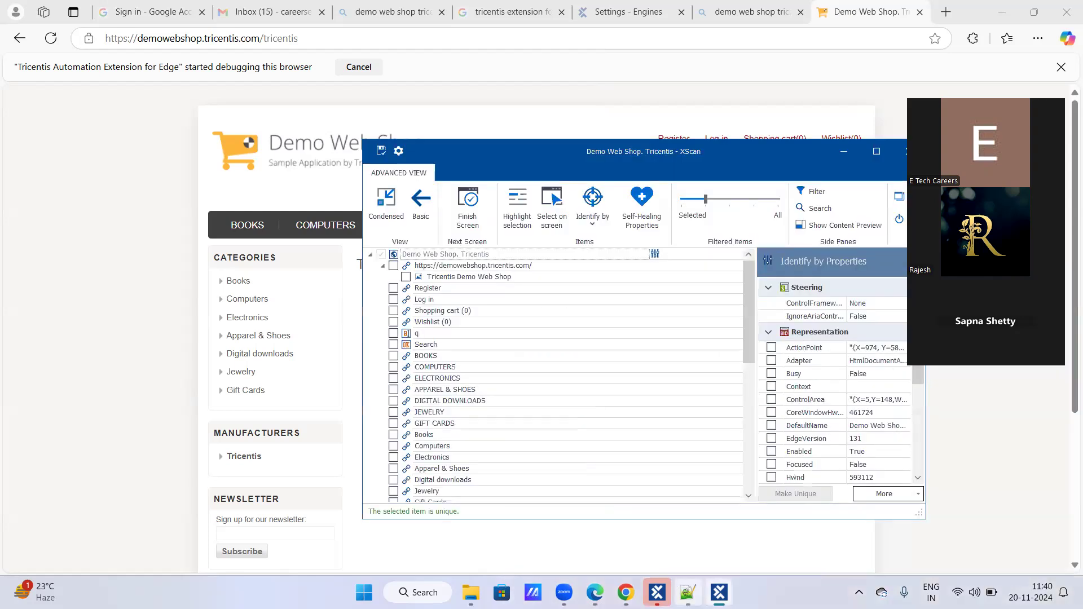
# - Return to Microsoft Edge, open Google in a new tab, and search for "tosca automation"
pyautogui.click(733, 113)
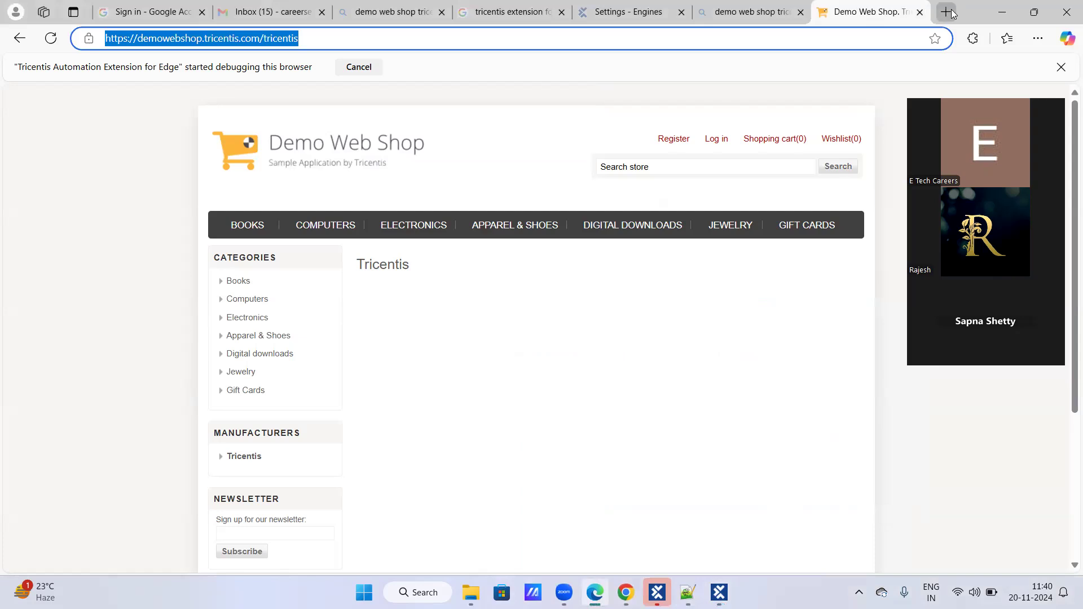
pyautogui.click(946, 12)
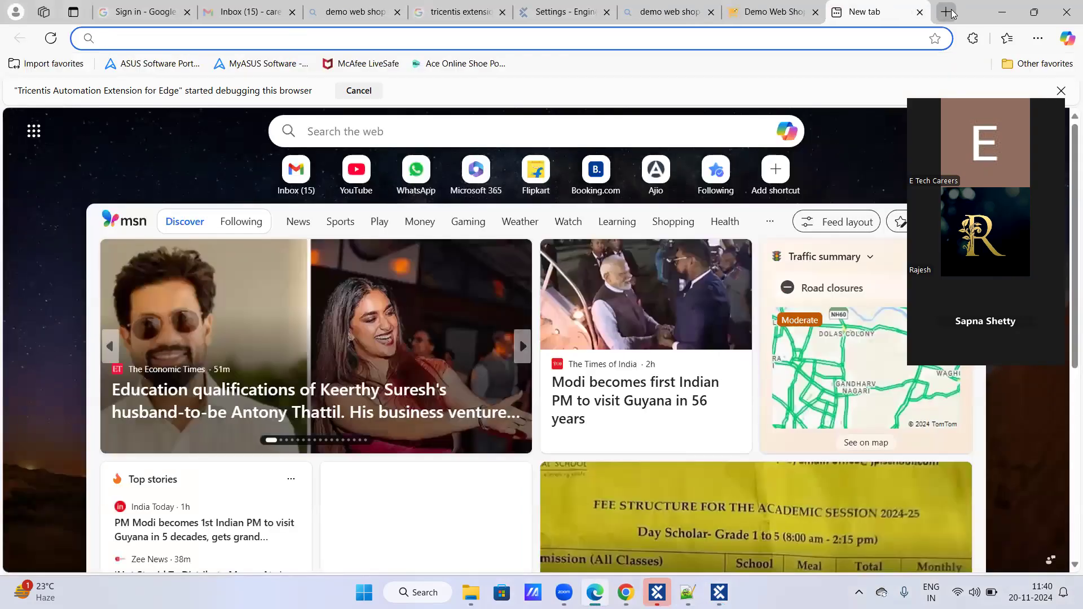
pyautogui.write('goog')
pyautogui.press('Return')
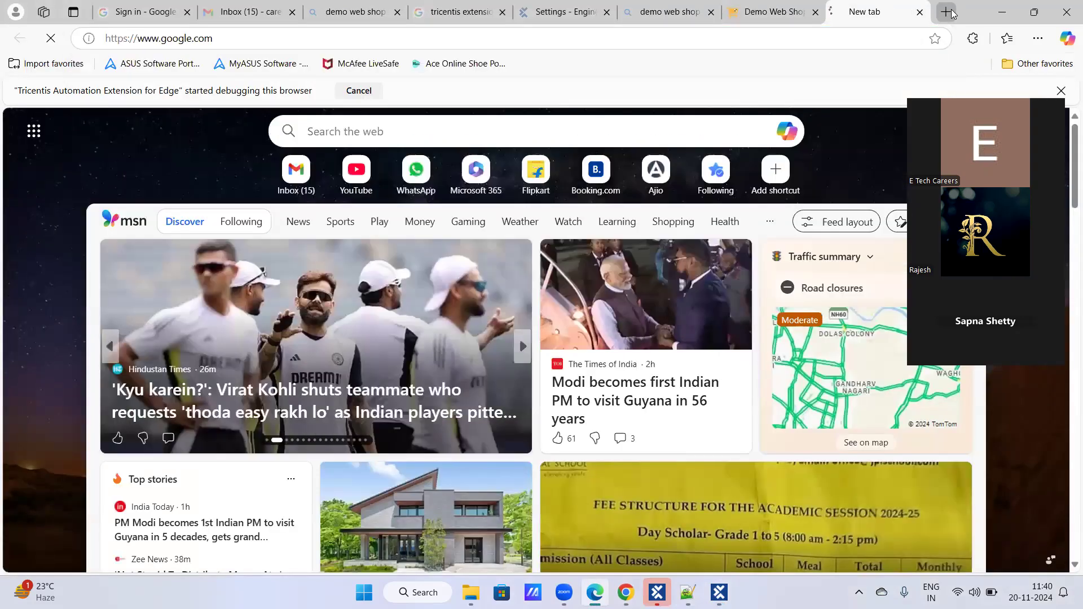
pyautogui.write('tosca')
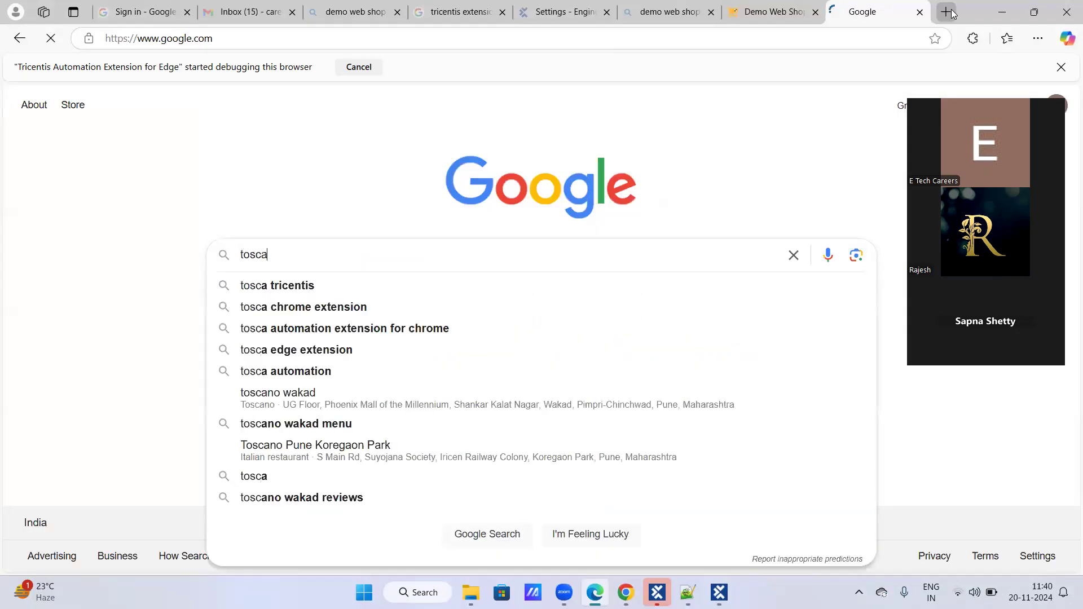
pyautogui.write(' automationm')
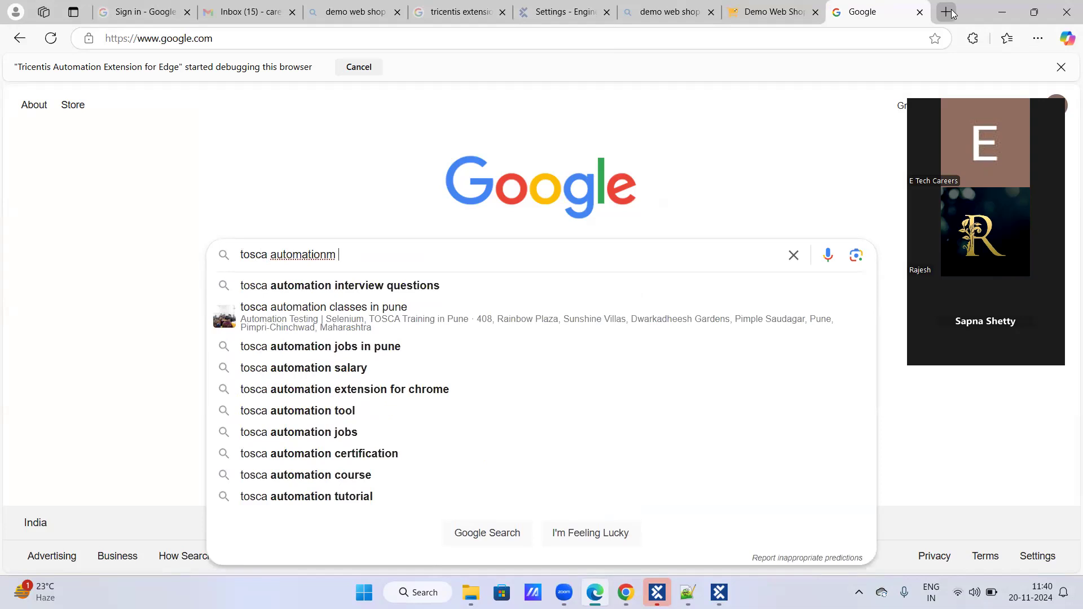
pyautogui.press('BackSpace')
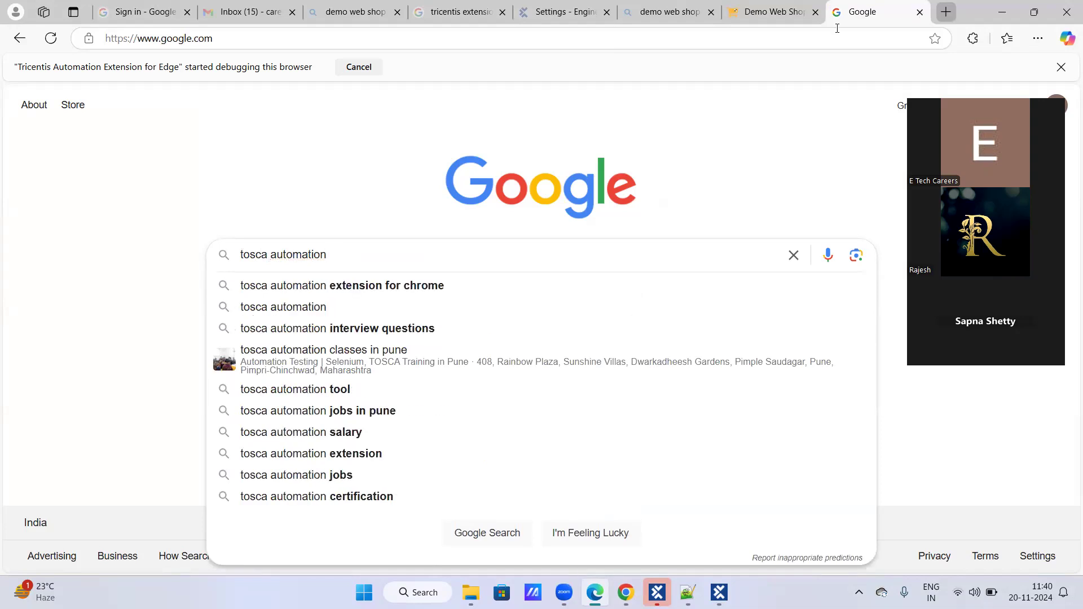
pyautogui.press('Return')
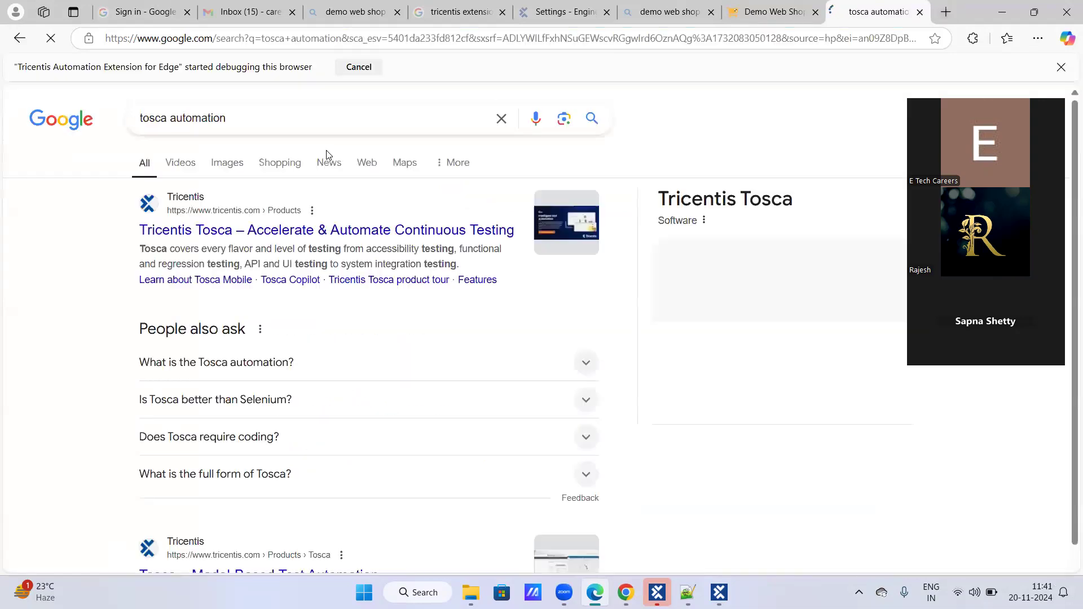
# - Change the Google search to the suggested query "tosca automation extension for chrome"
pyautogui.click(272, 116)
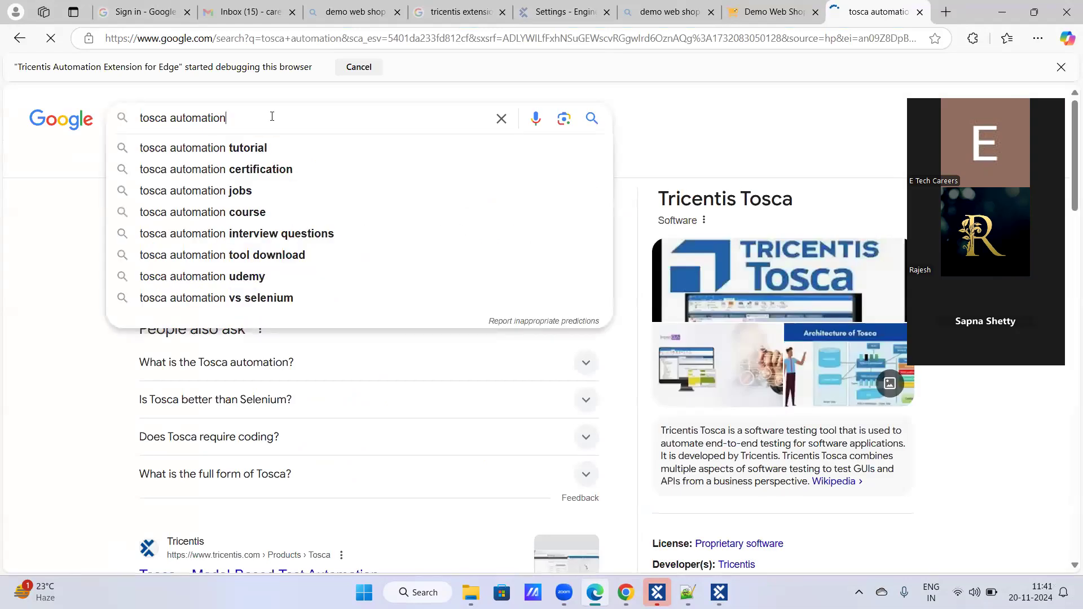
pyautogui.write('e')
pyautogui.press('BackSpace')
pyautogui.press('BackSpace')
pyautogui.press('BackSpace')
pyautogui.press('BackSpace')
pyautogui.press('BackSpace')
pyautogui.press('BackSpace')
pyautogui.press('BackSpace')
pyautogui.press('BackSpace')
pyautogui.press('BackSpace')
pyautogui.press('BackSpace')
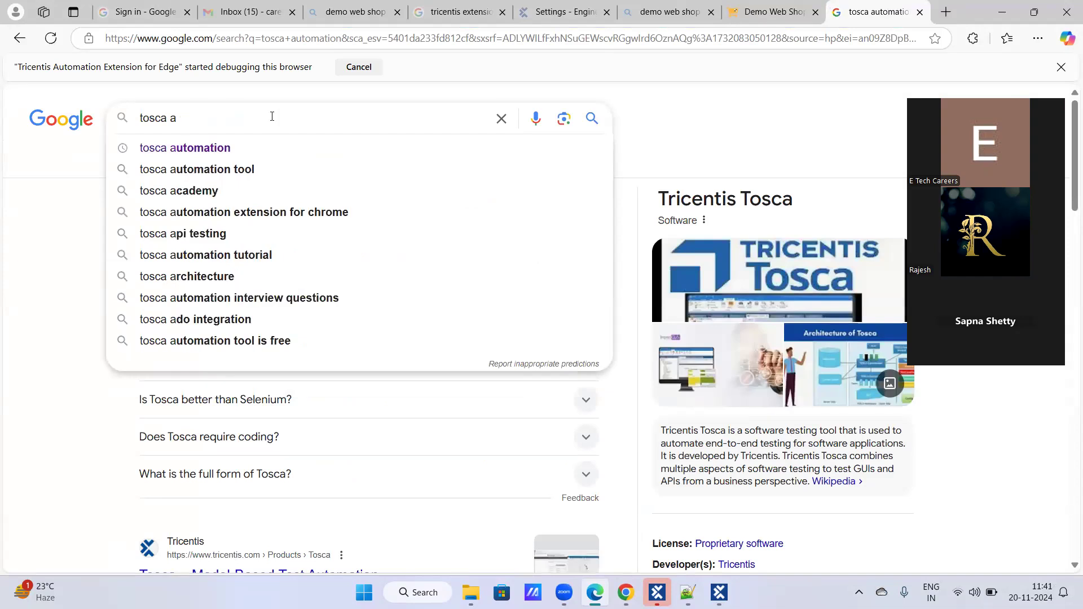
pyautogui.write('utomation')
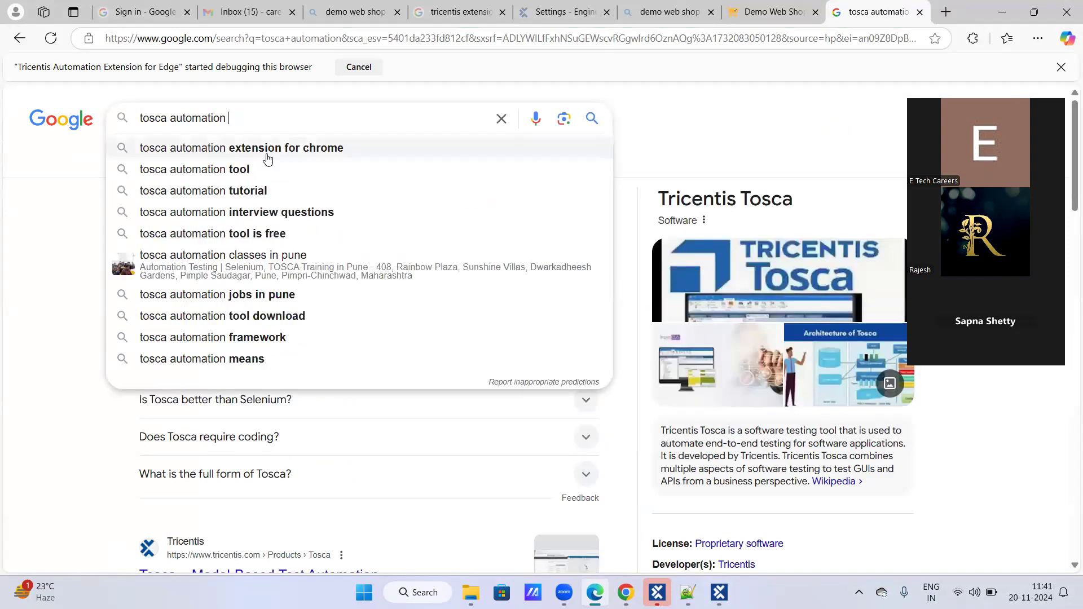
pyautogui.click(268, 148)
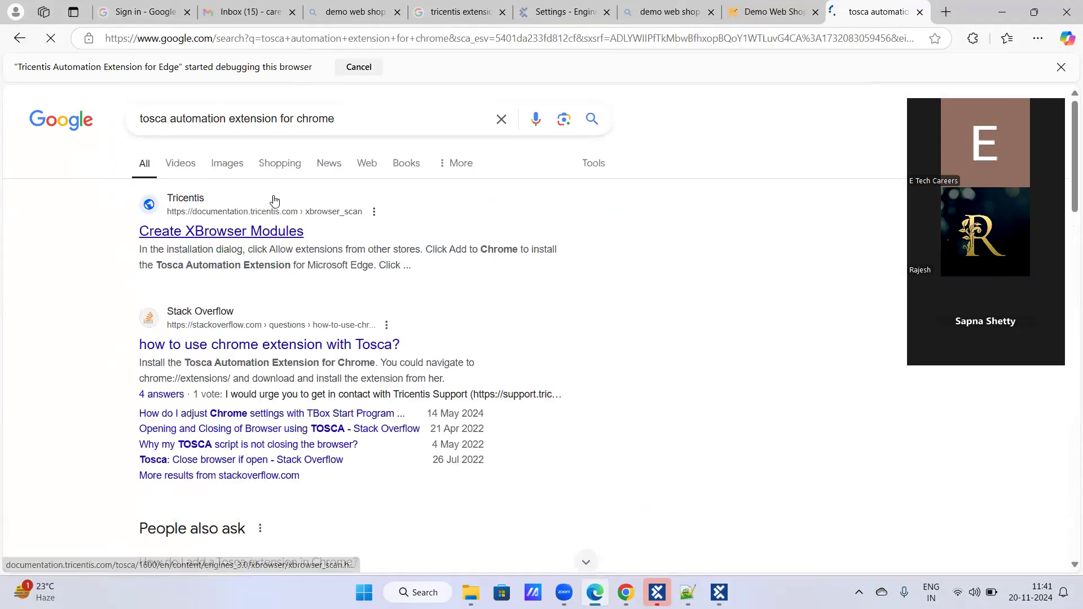
# - Find the Microsoft Edge Add-ons result "Tricentis Automation Extension for Edge" and open it in a new browser tab
pyautogui.scroll(-8, 277, 206)
pyautogui.scroll(-5, 278, 201)
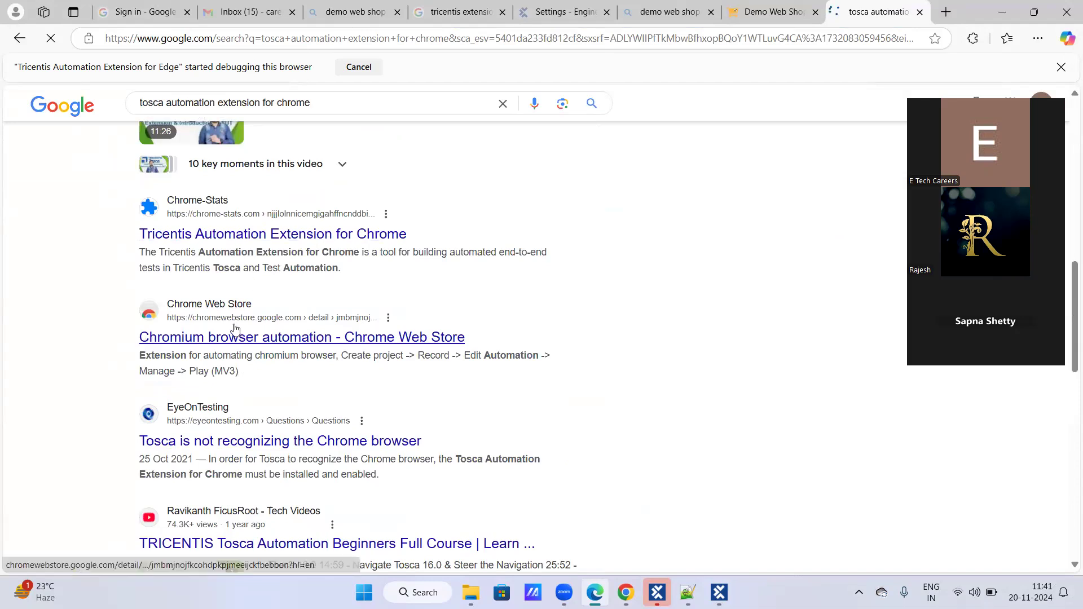
pyautogui.scroll(10, 233, 320)
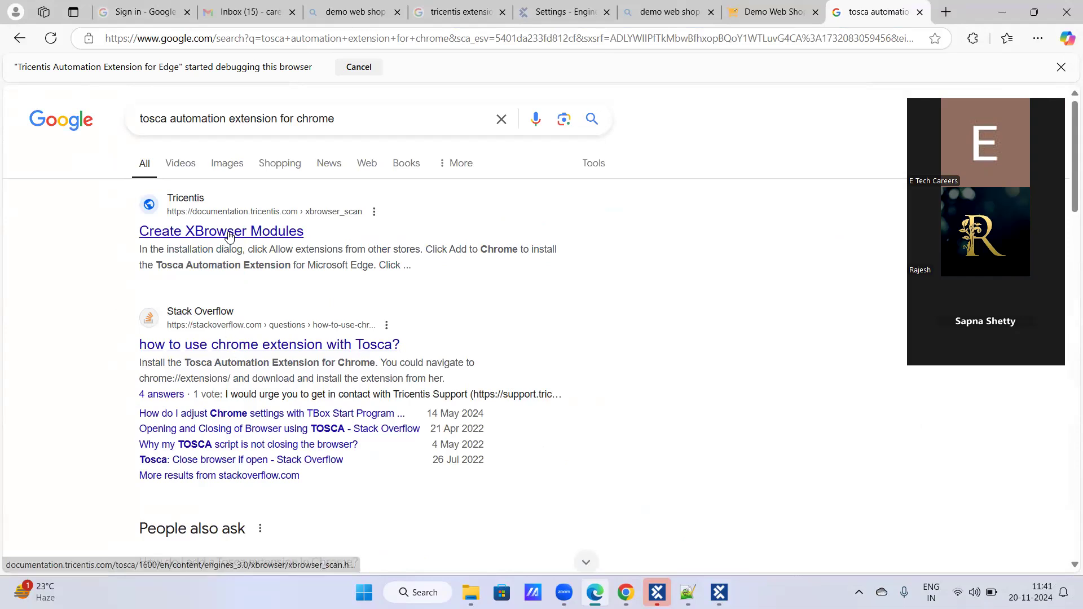
pyautogui.scroll(-3, 229, 236)
pyautogui.scroll(3, 230, 237)
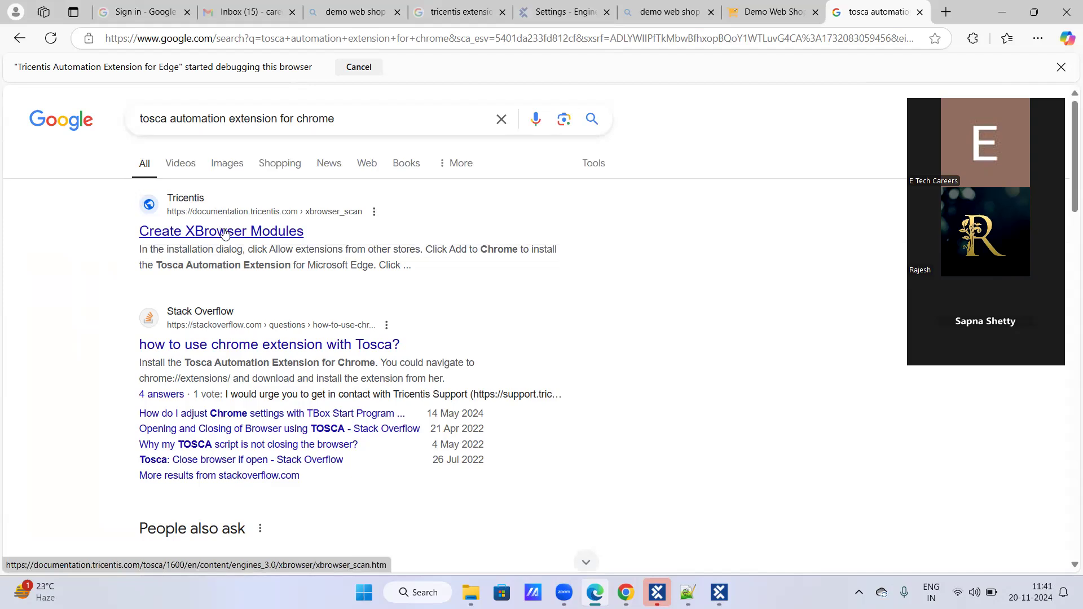
pyautogui.scroll(-10, 223, 240)
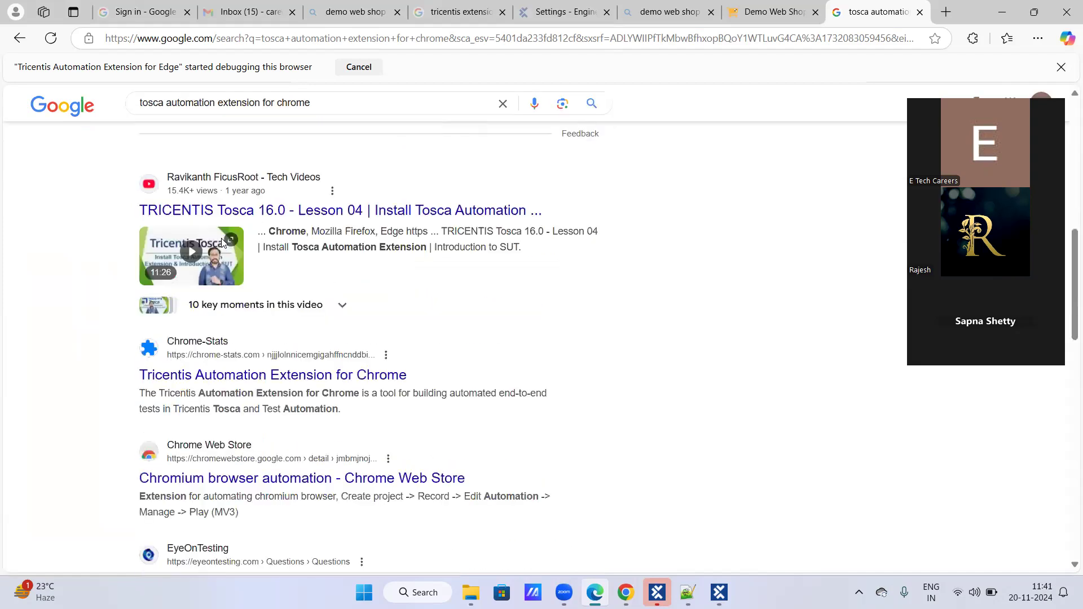
pyautogui.scroll(-5, 223, 242)
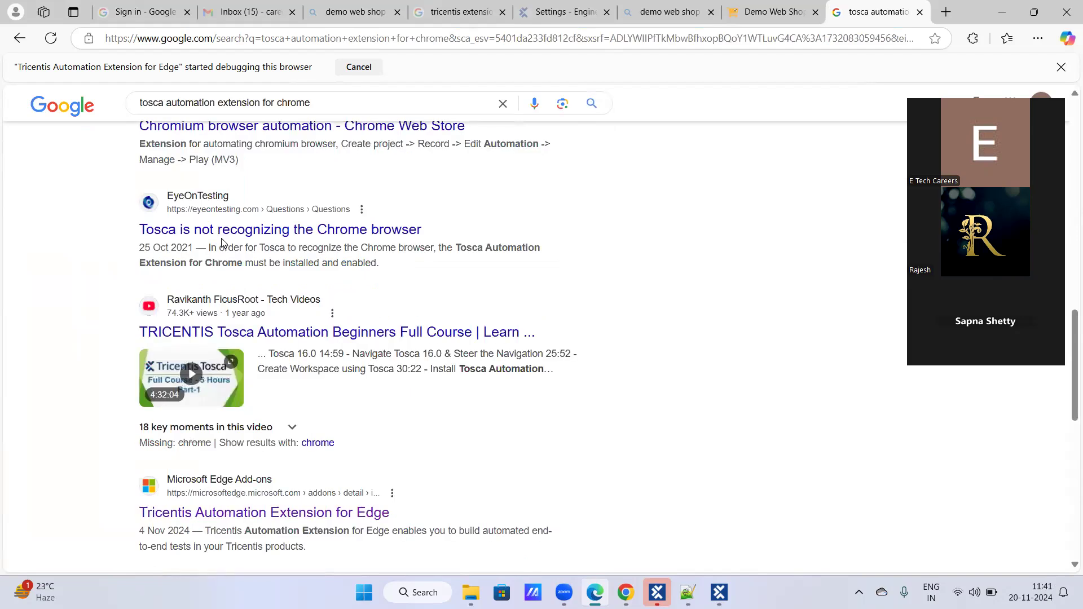
pyautogui.scroll(-4, 221, 241)
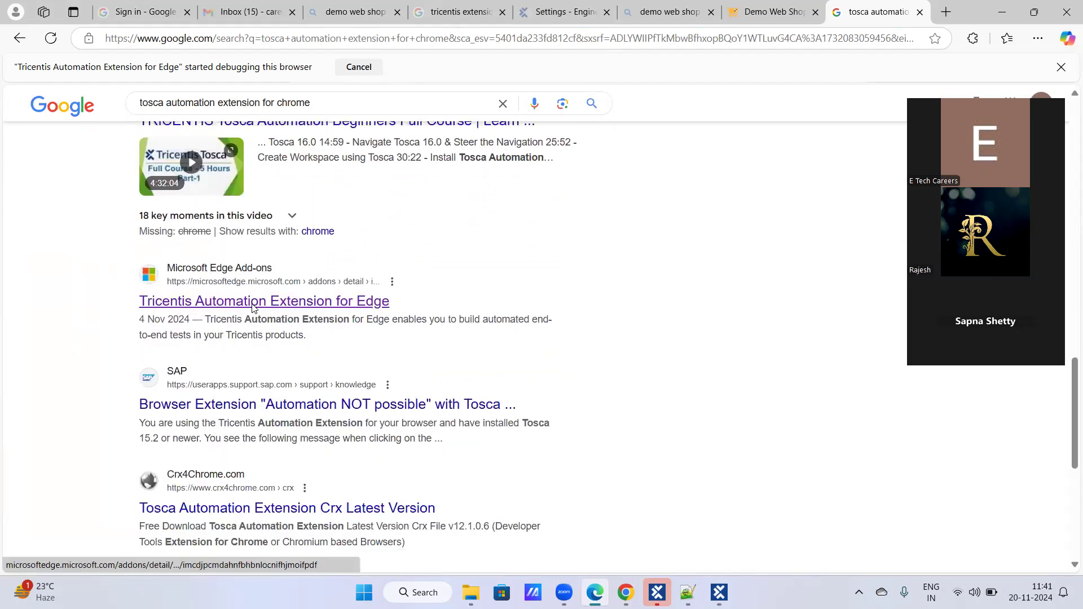
pyautogui.rightClick(217, 305)
pyautogui.click(261, 319)
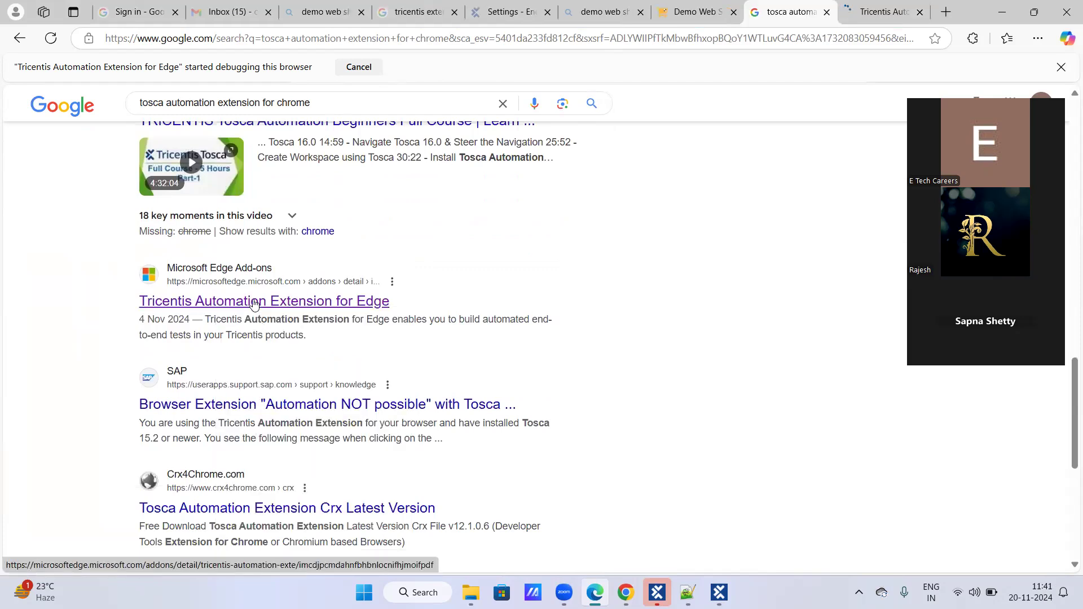
pyautogui.scroll(15, 251, 297)
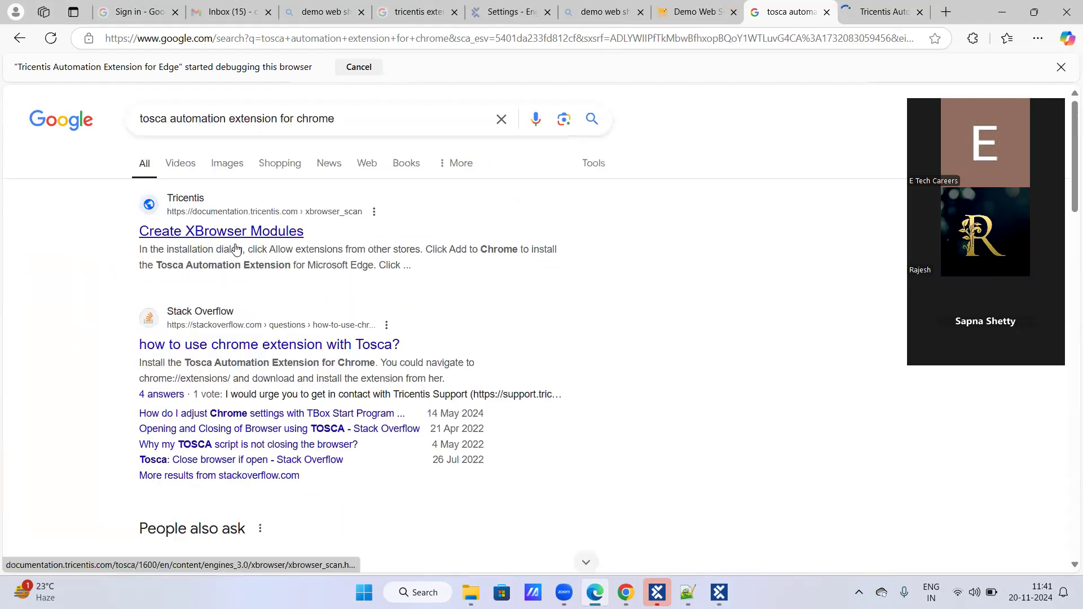
# - Open the Tricentis "Create XBrowser Modules" search result in a new tab and review it alongside the Edge Add-ons extension page
pyautogui.rightClick(250, 232)
pyautogui.click(277, 248)
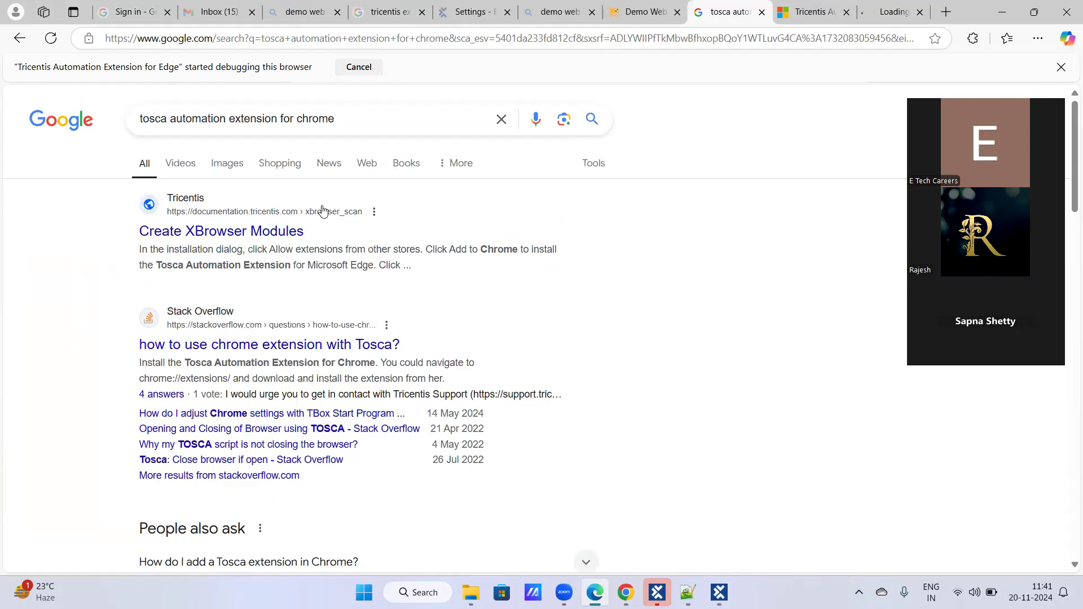
pyautogui.click(821, 9)
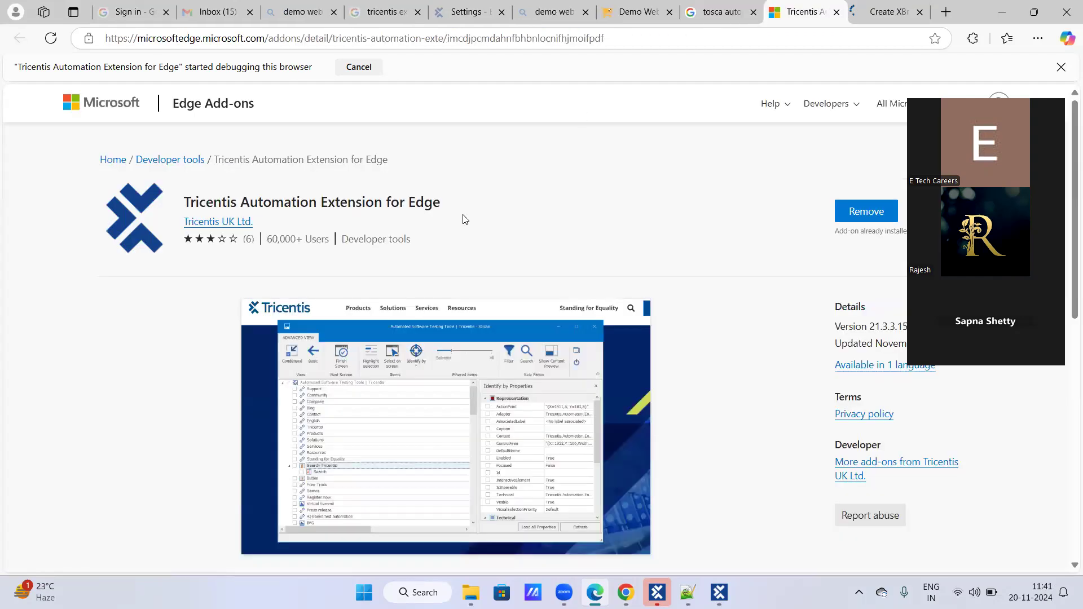
pyautogui.scroll(-10, 462, 226)
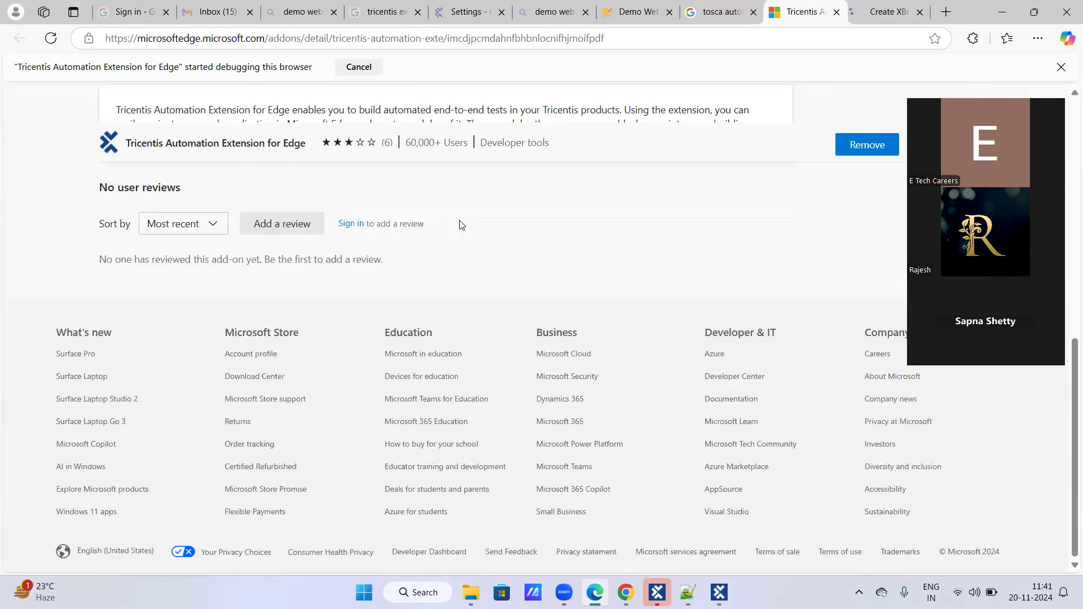
pyautogui.scroll(10, 460, 226)
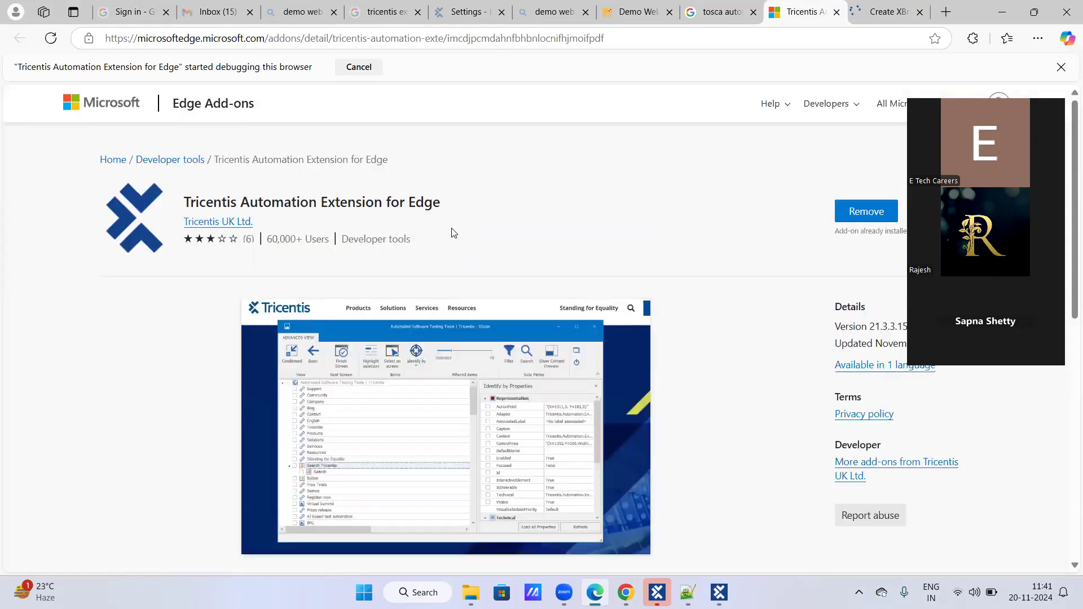
pyautogui.click(887, 13)
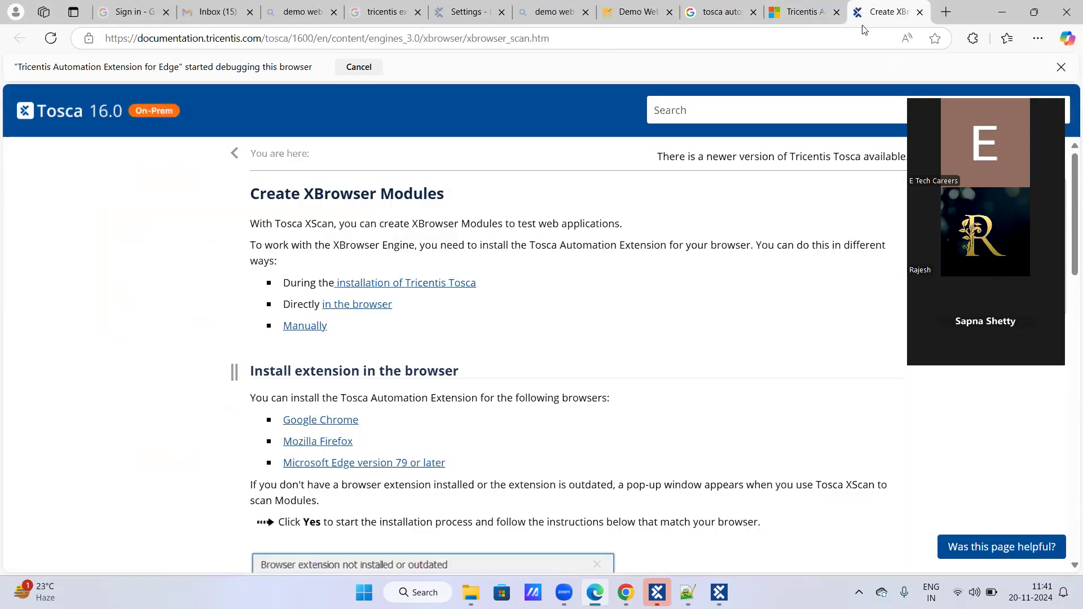
pyautogui.click(804, 14)
pyautogui.scroll(-8, 525, 246)
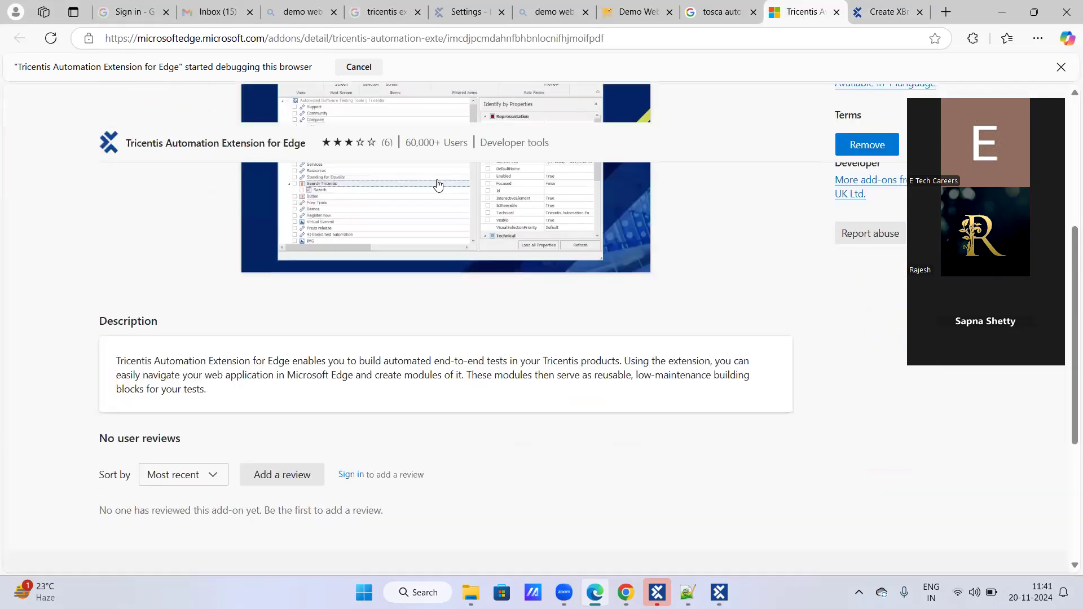
# - Return to the Google results and look at the answer to "How do I add a Tosca extension in Chrome?"
pyautogui.hotkey('ctrl', 'shift', 'Tab')
pyautogui.scroll(-1, 486, 269)
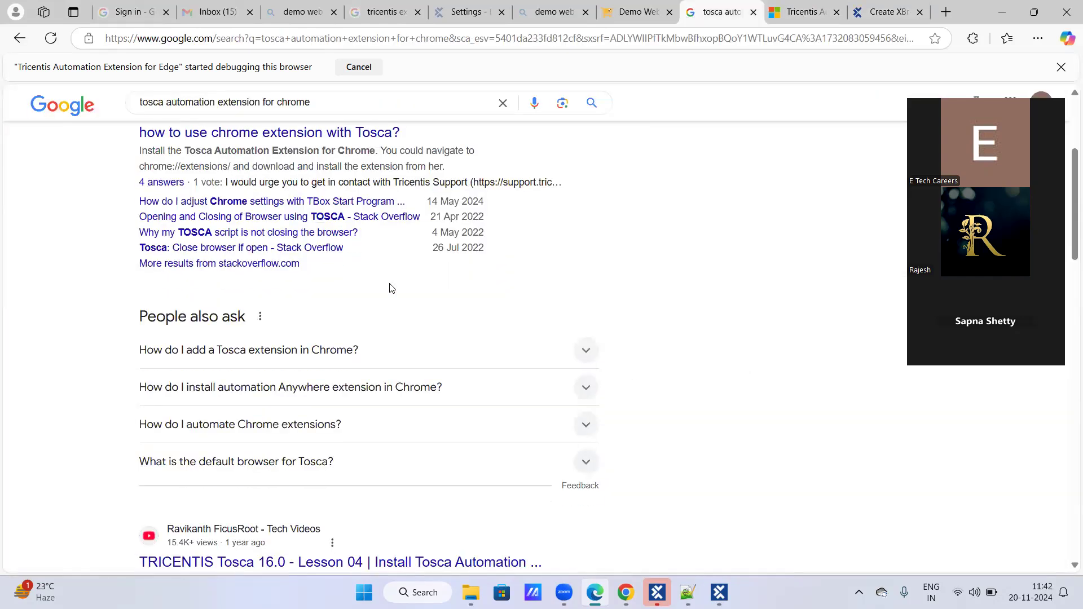
pyautogui.scroll(-3, 393, 288)
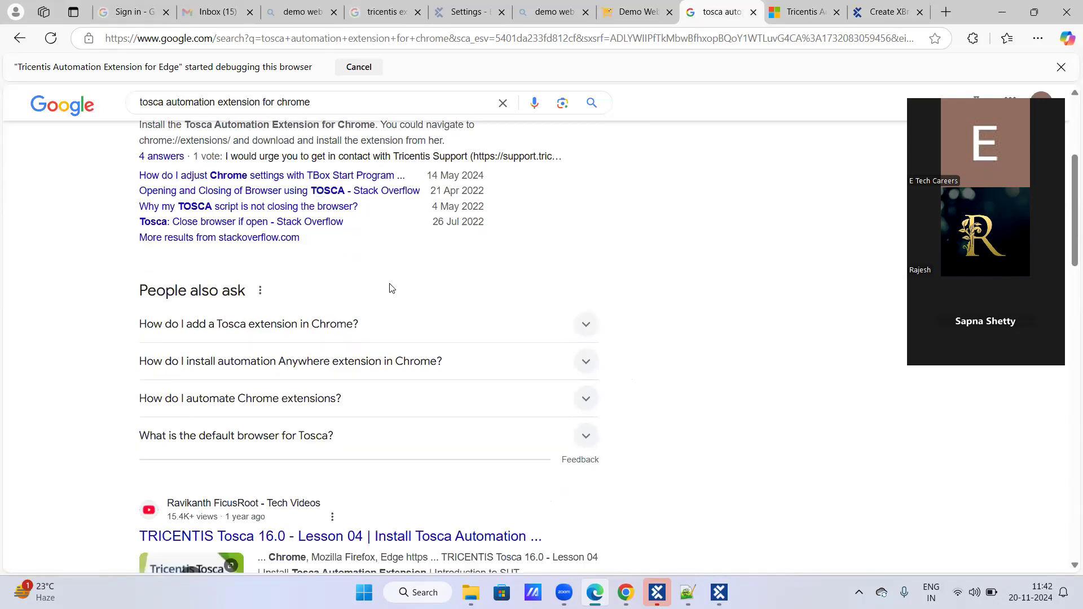
pyautogui.click(589, 210)
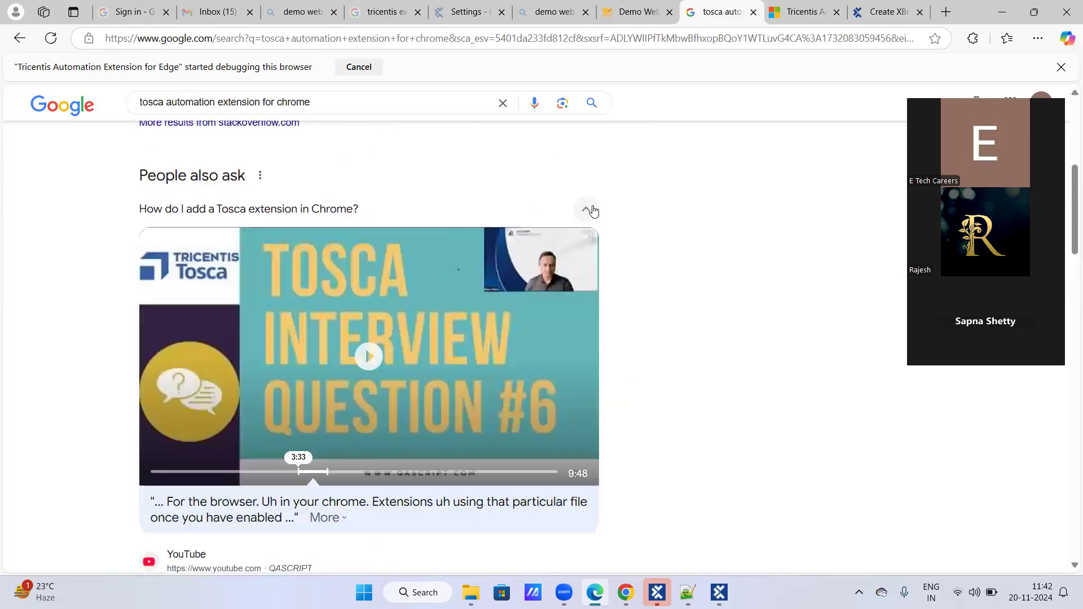
pyautogui.click(587, 210)
pyautogui.scroll(-6, 419, 311)
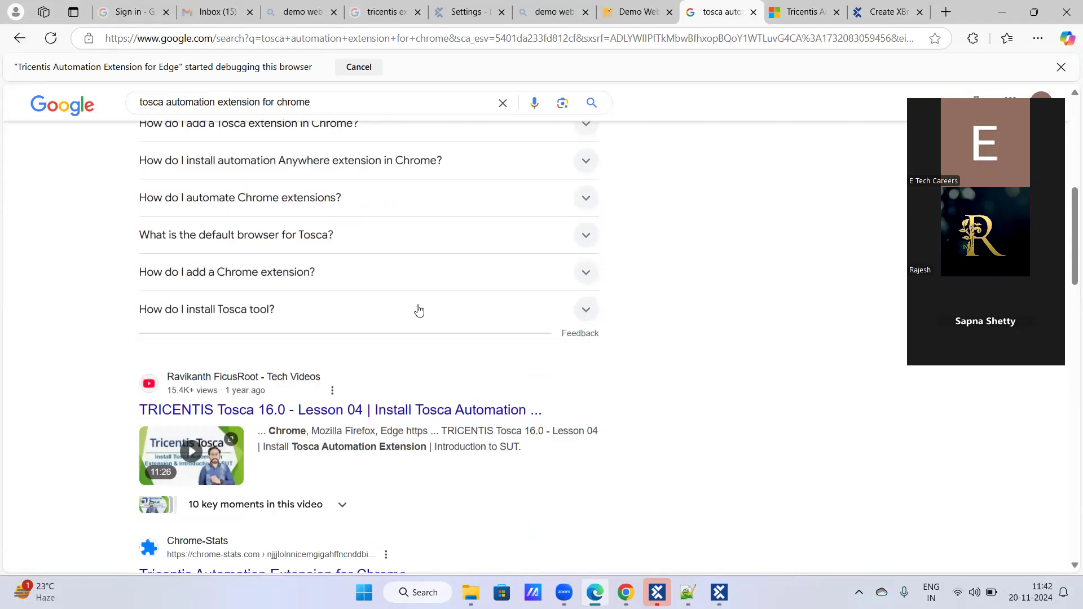
# - Open the Chrome-Stats result "Tricentis Automation Extension for Chrome" in a new tab and review its overview
pyautogui.rightClick(352, 317)
pyautogui.click(406, 325)
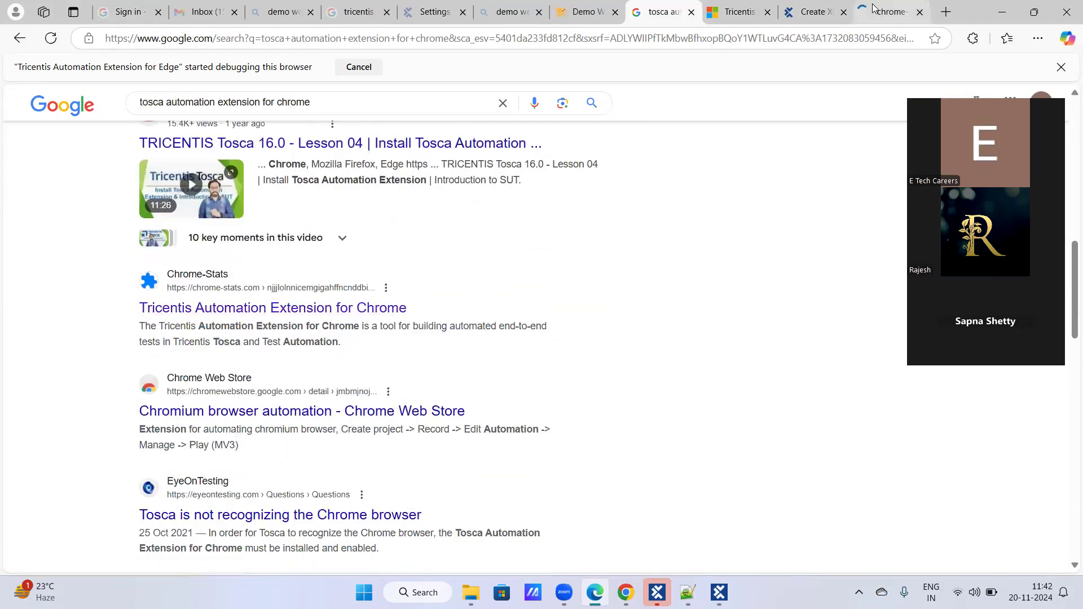
pyautogui.click(868, 9)
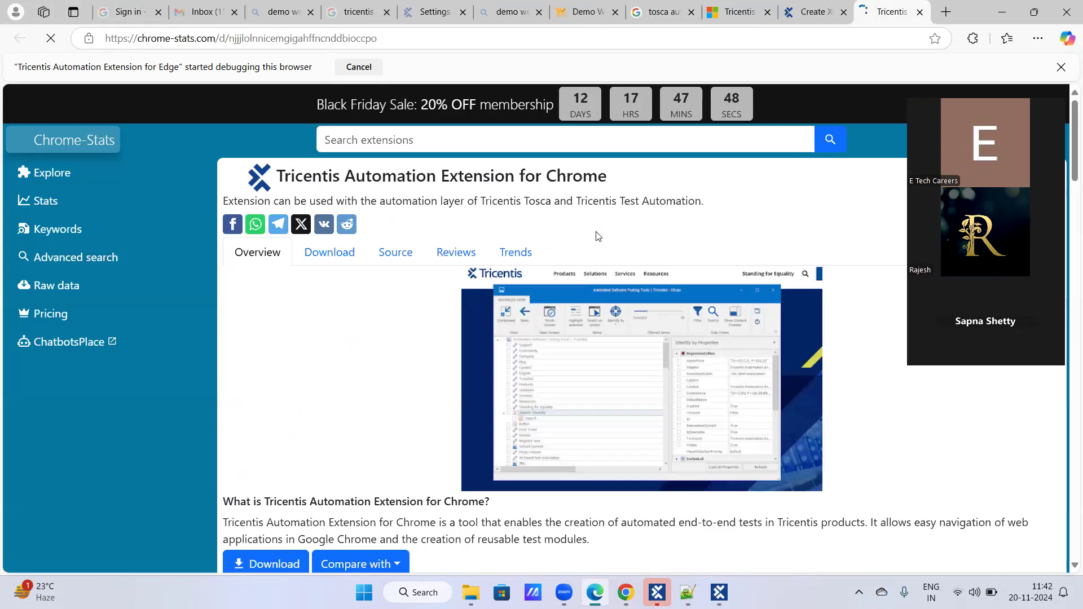
pyautogui.scroll(-3, 599, 232)
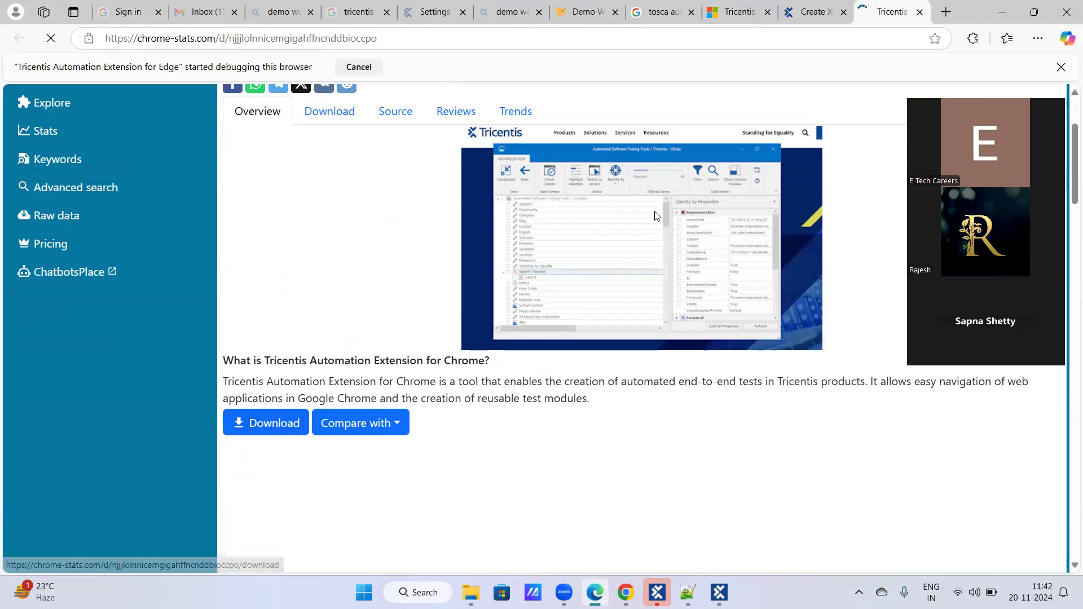
# - Check the Tosca connection status reported by the Tricentis Automation Extension for Edge
pyautogui.click(973, 40)
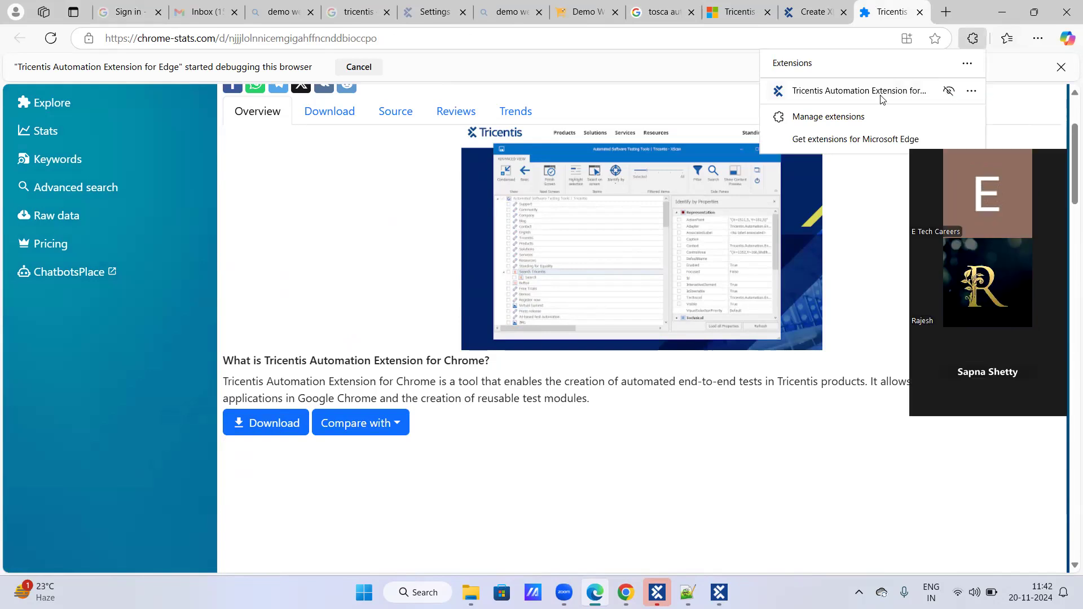
pyautogui.click(907, 94)
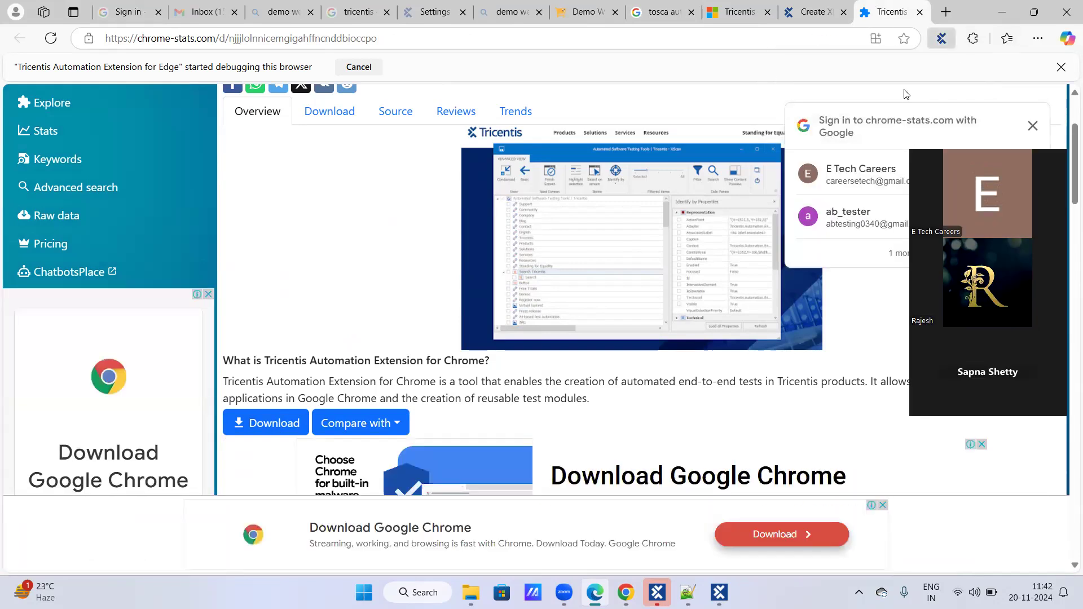
pyautogui.click(951, 36)
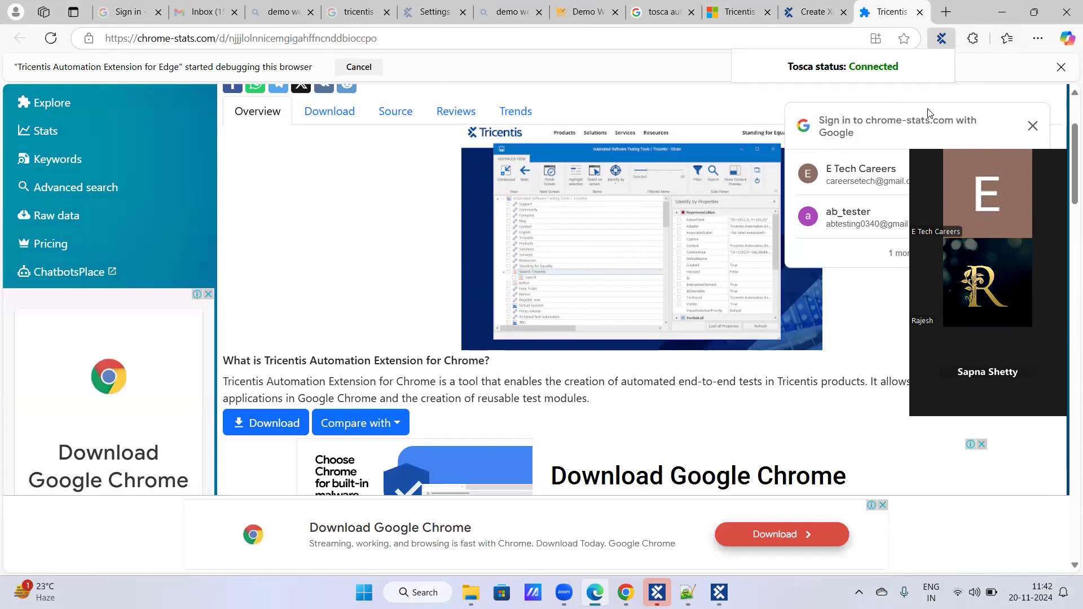
pyautogui.click(951, 44)
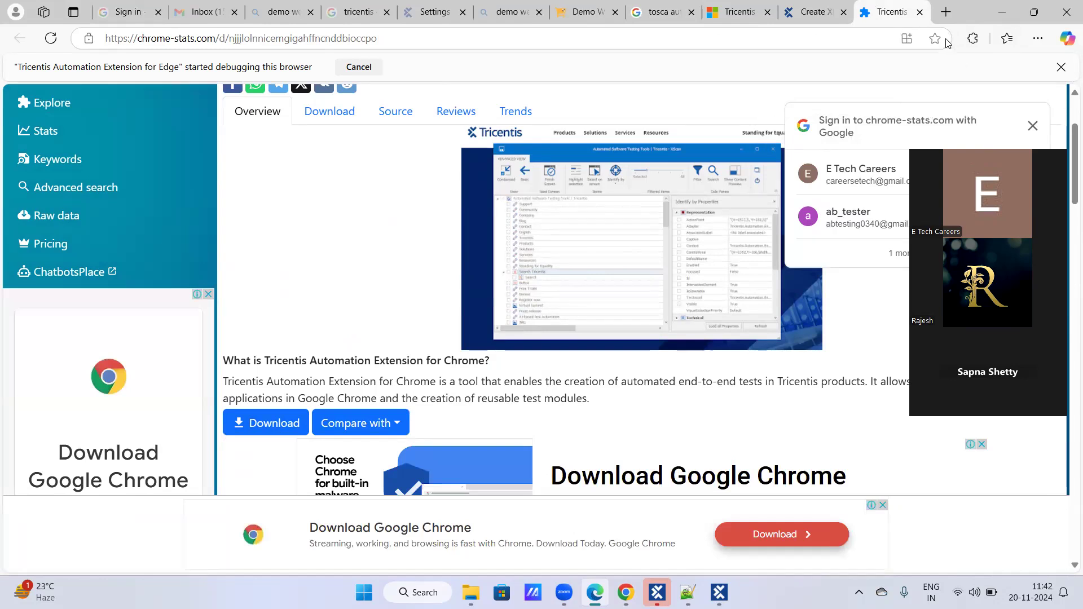
# - Open the management page of the Tricentis Automation Extension for Edge
pyautogui.click(973, 39)
pyautogui.click(971, 90)
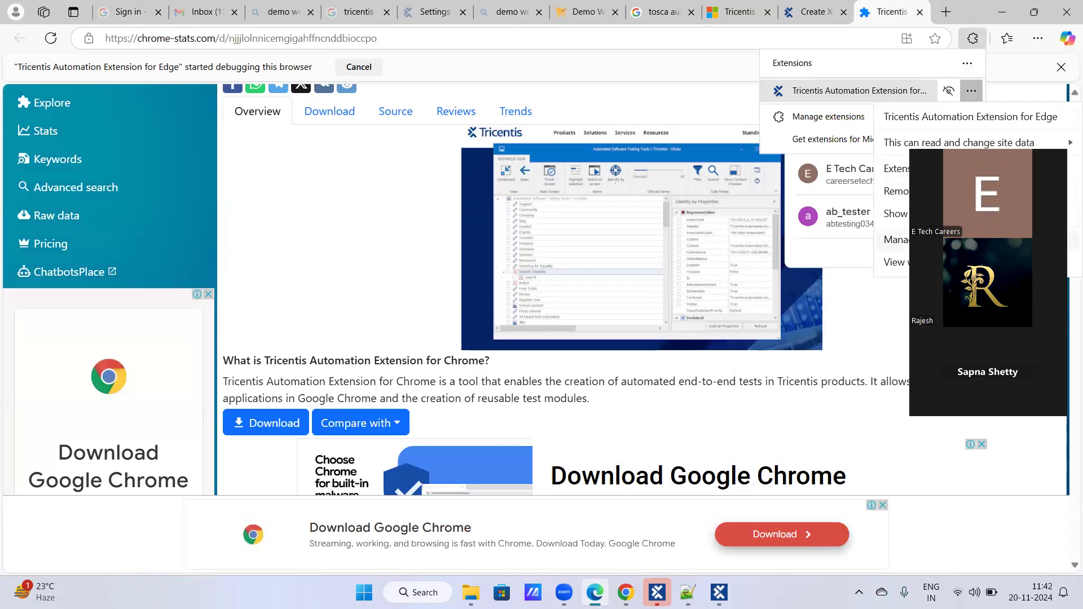
pyautogui.click(900, 239)
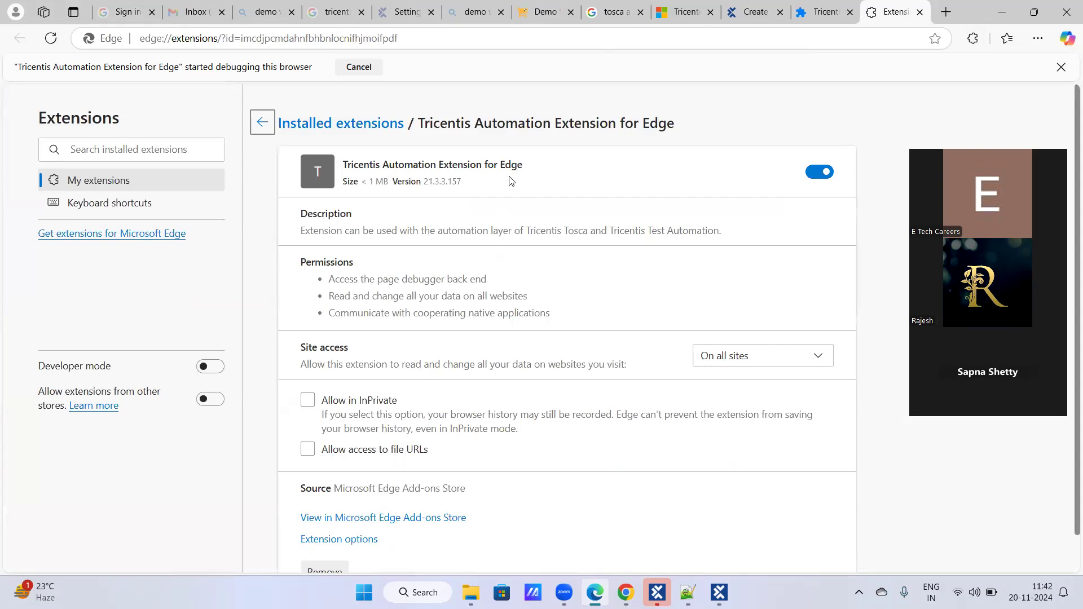
# - Turn the Tricentis Automation Extension for Edge off and on again, review its details, and leave it disabled
pyautogui.click(827, 176)
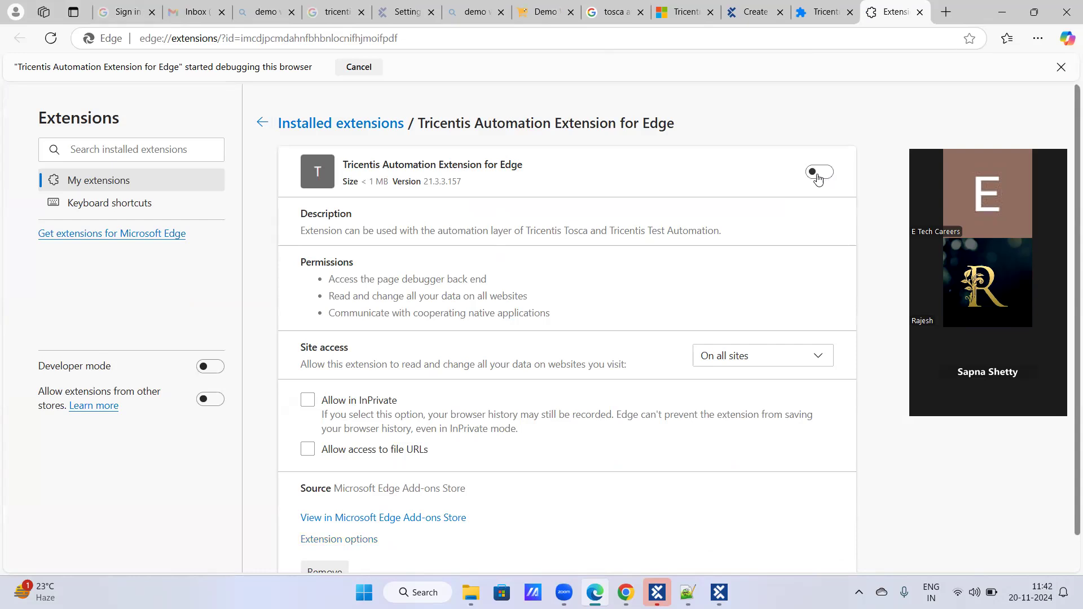
pyautogui.click(817, 177)
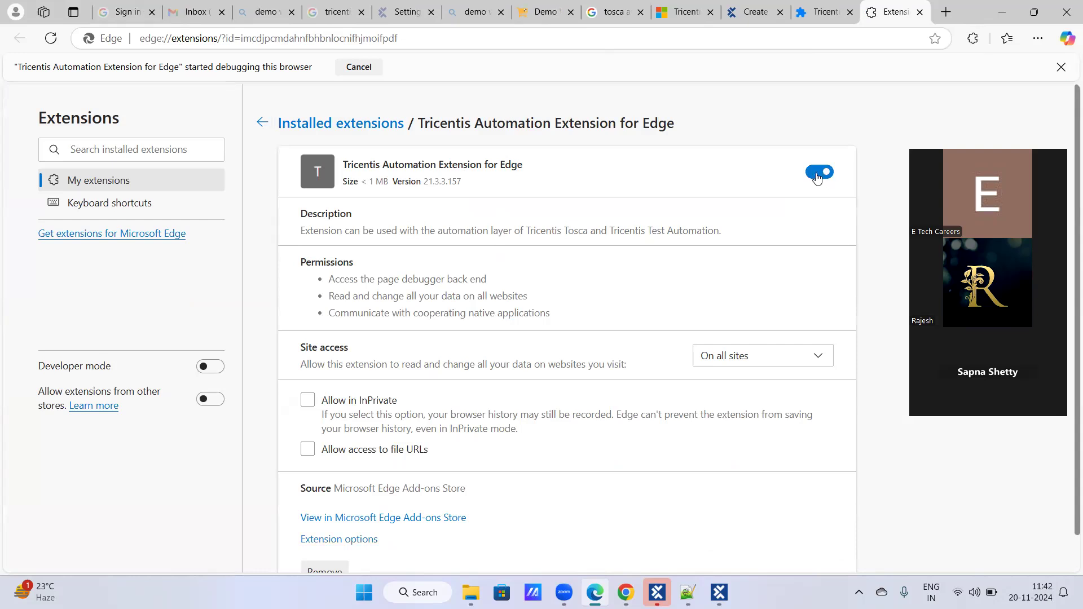
pyautogui.scroll(-2, 680, 244)
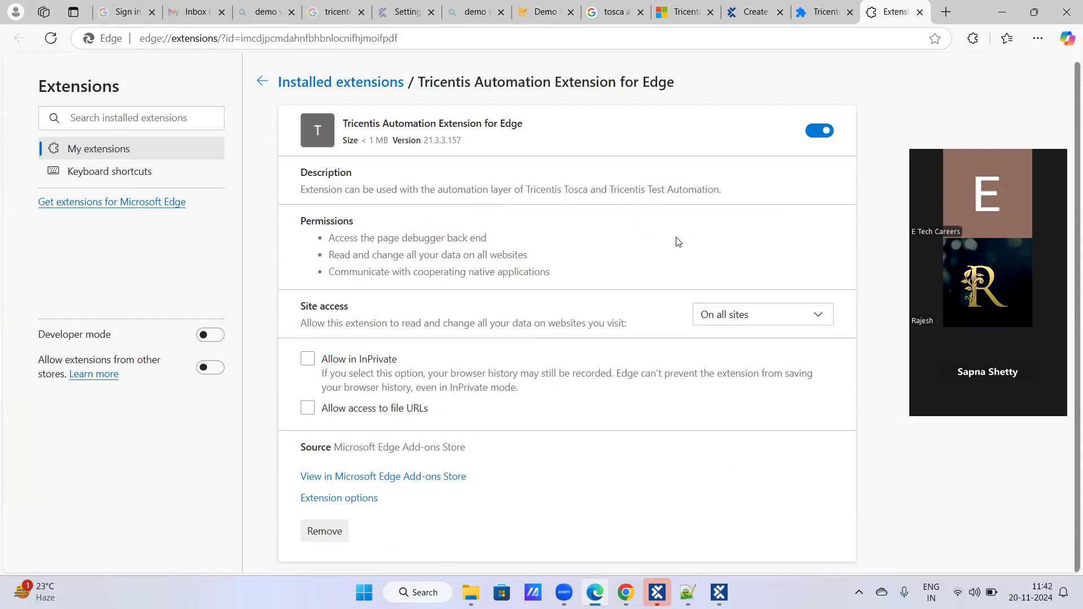
pyautogui.scroll(1, 678, 223)
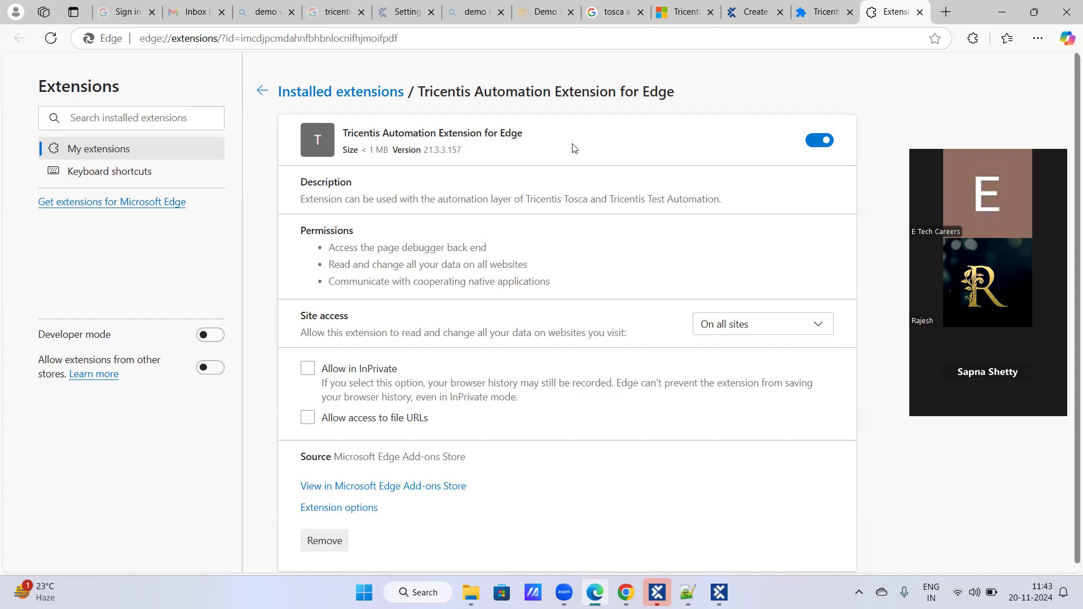
pyautogui.click(829, 142)
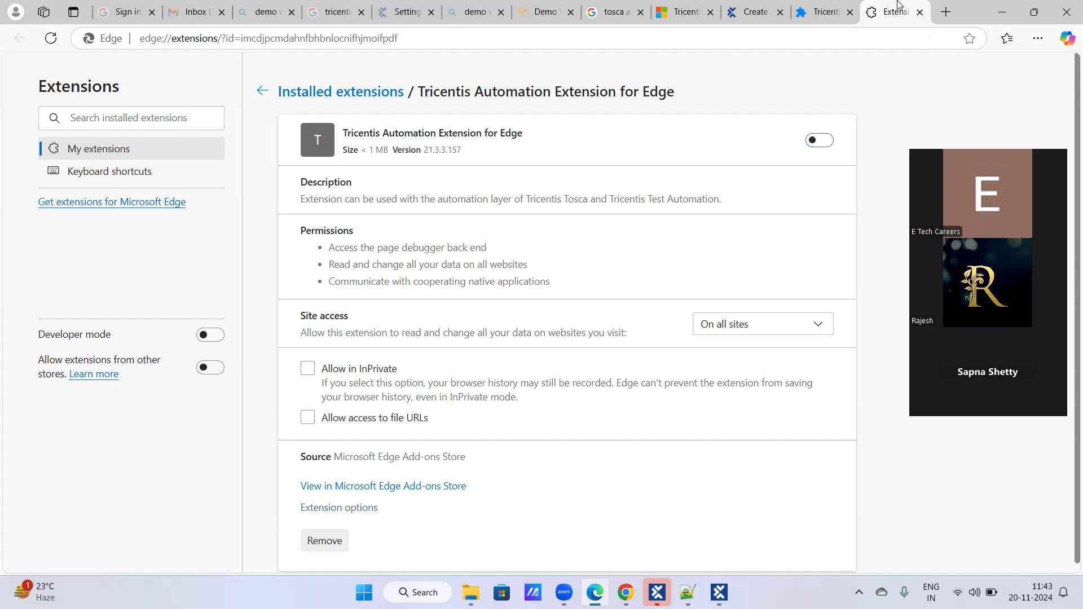
# - Switch to Tosca Commander, bring the Demo Web Shop XScan window forward, and close it
pyautogui.click(671, 591)
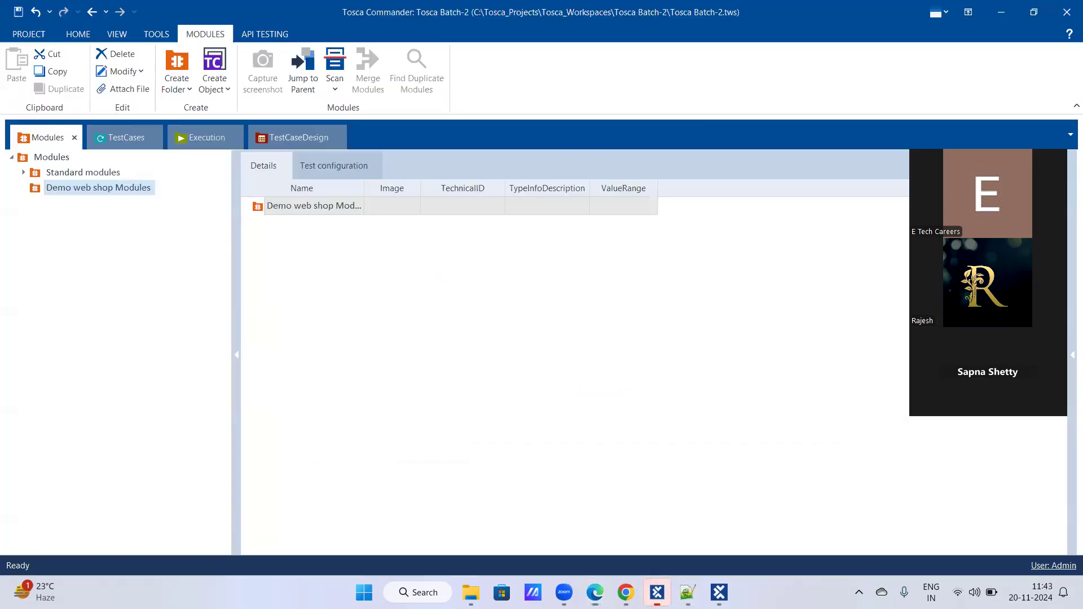
pyautogui.click(719, 592)
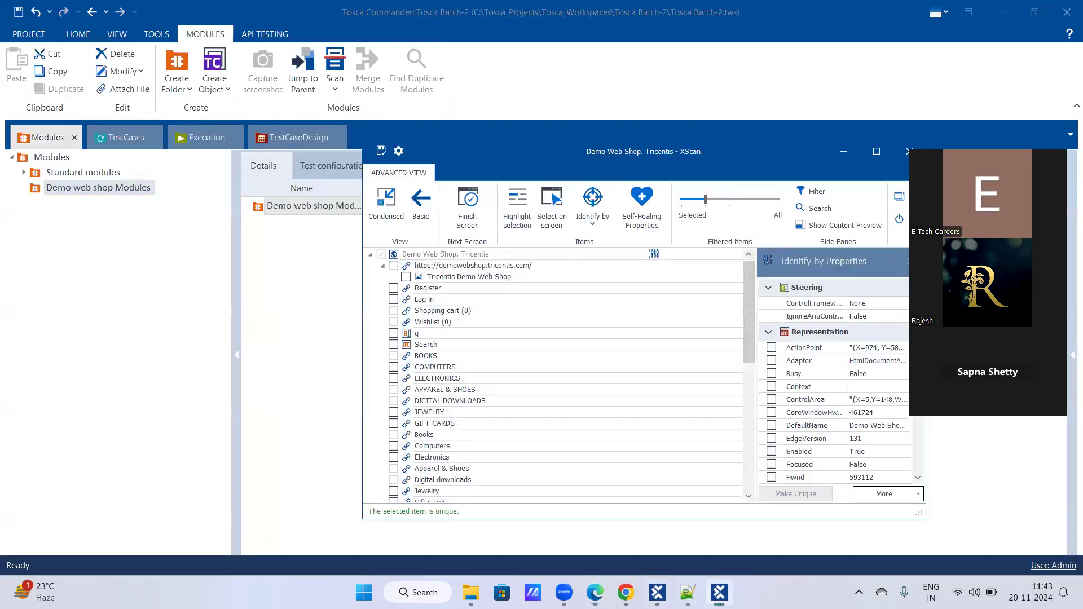
pyautogui.moveTo(761, 158); pyautogui.dragTo(618, 169)
pyautogui.click(765, 163)
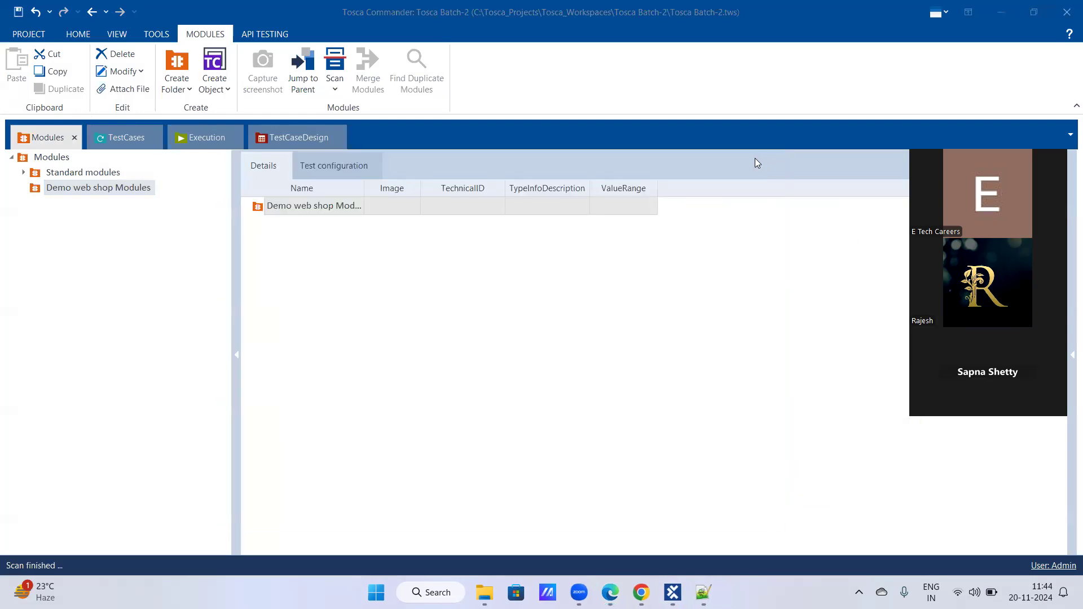
pyautogui.rightClick(77, 195)
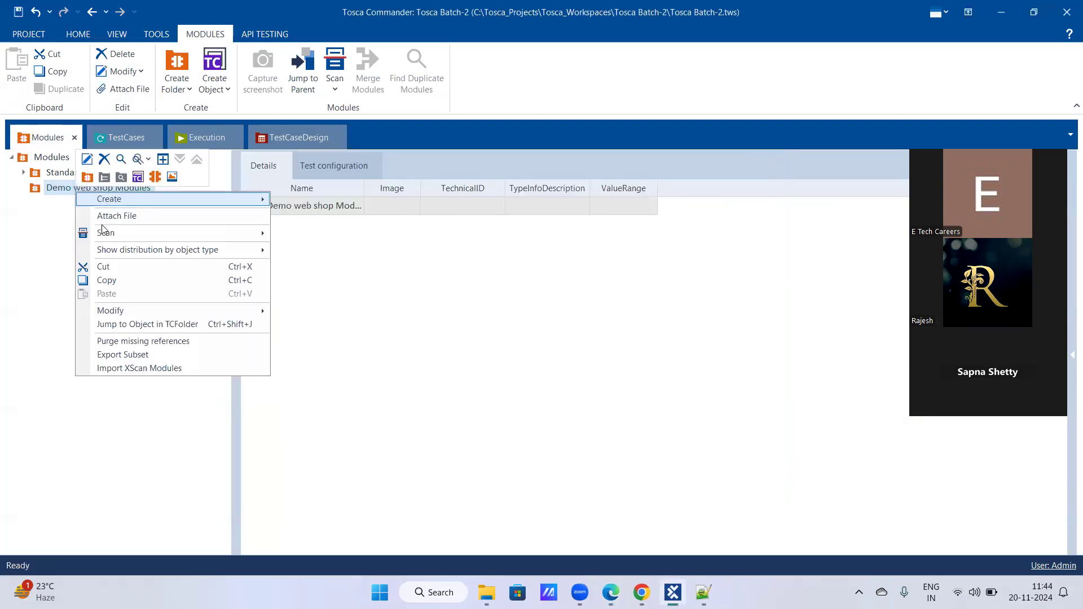
pyautogui.moveTo(138, 235)
pyautogui.click(329, 235)
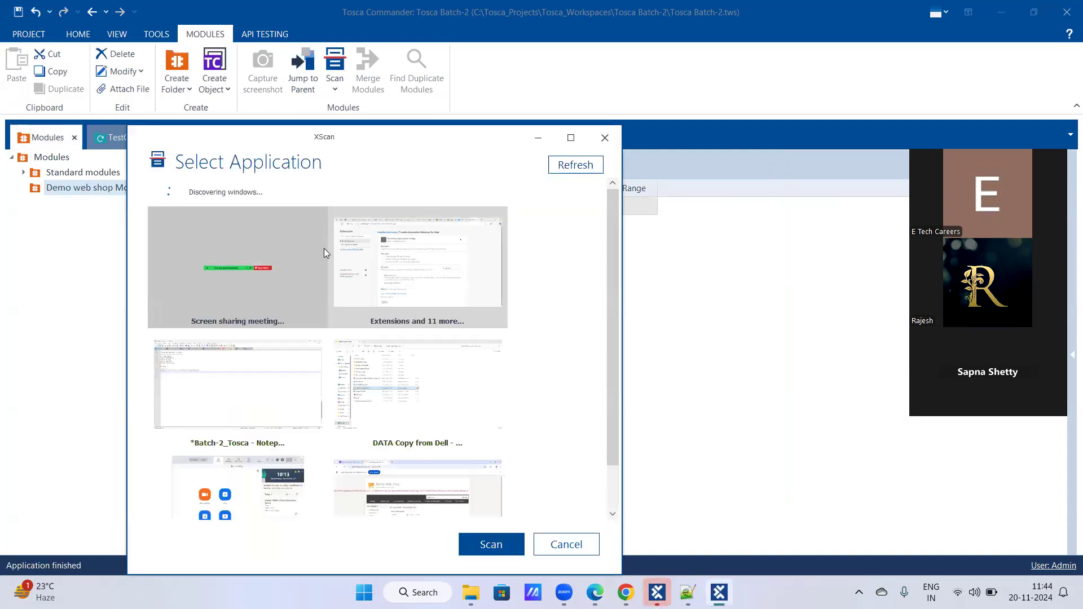
pyautogui.scroll(-2, 290, 396)
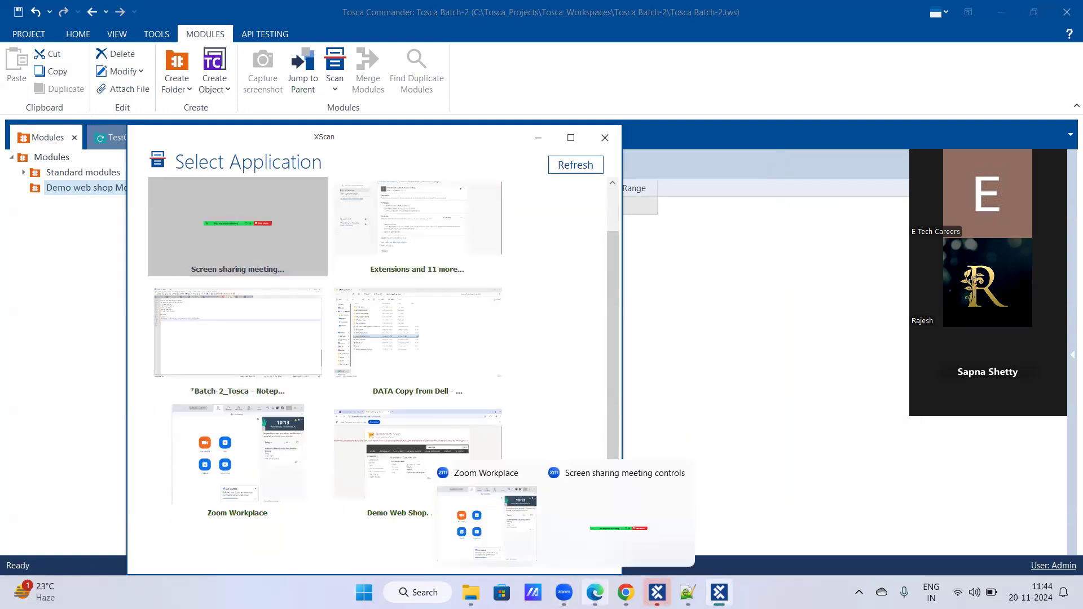
# - Switch Microsoft Edge to the Demo Web Shop tab, and close XScan's Select Application window
pyautogui.click(595, 592)
pyautogui.click(823, 11)
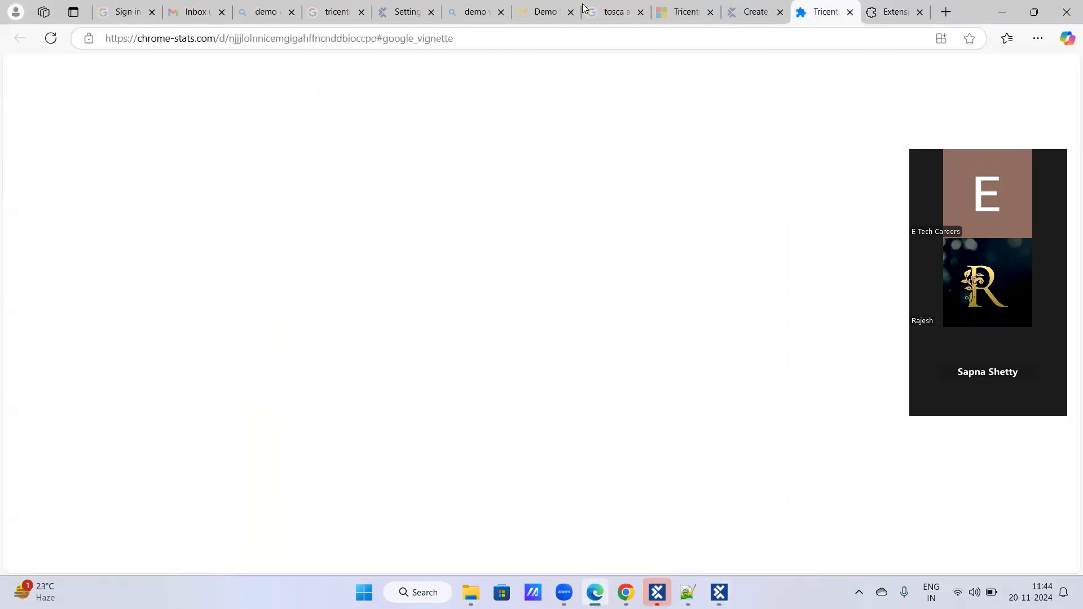
pyautogui.click(536, 10)
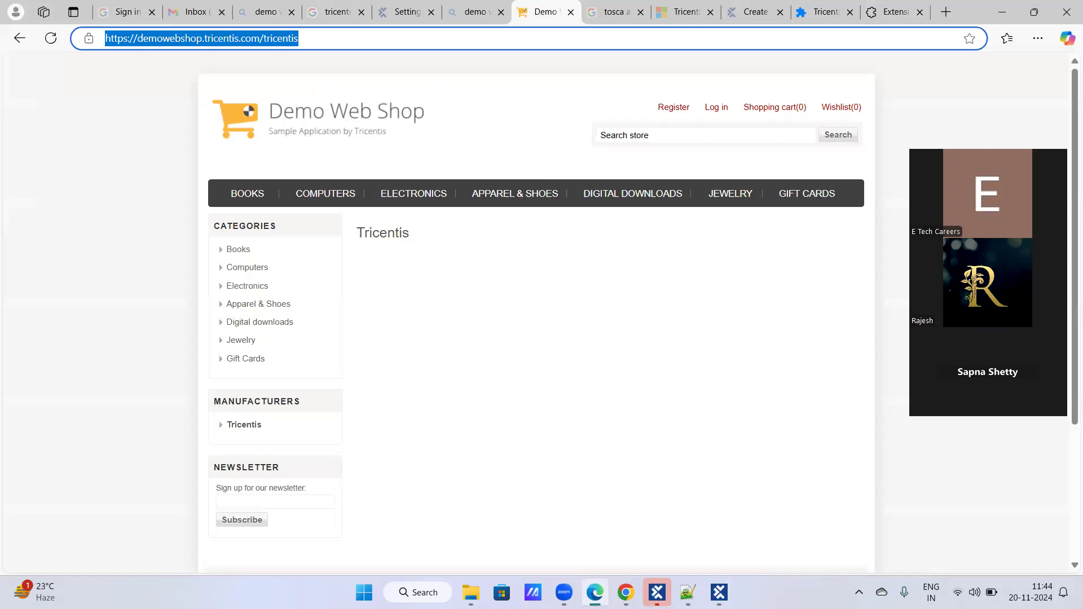
pyautogui.click(720, 592)
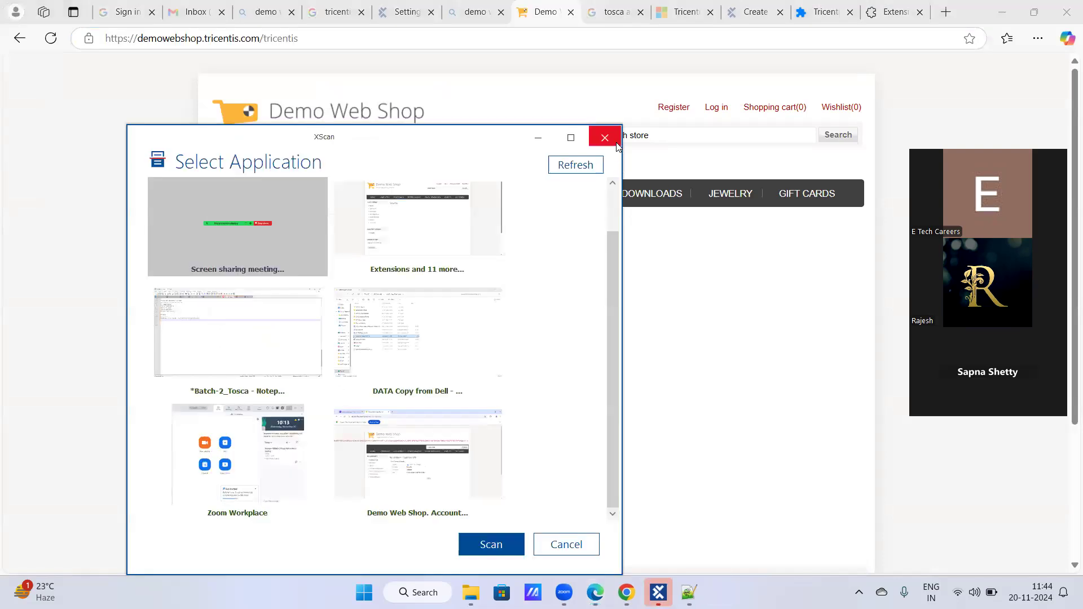
pyautogui.click(617, 144)
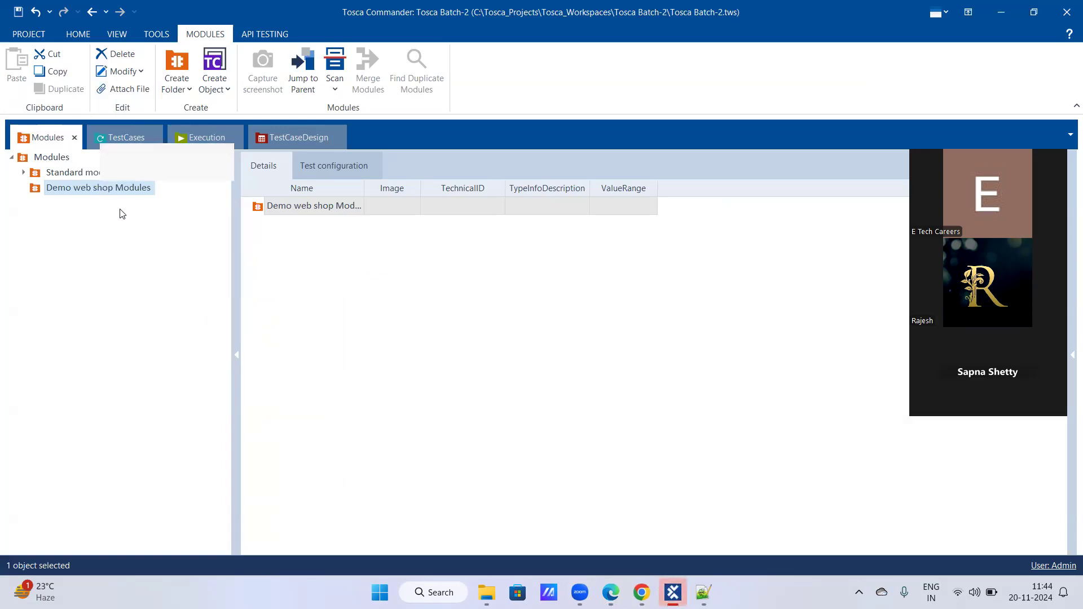
# - Start an application scan for the Demo web shop Modules folder and scan the Demo Web Shop window open in Microsoft Edge
pyautogui.rightClick(104, 187)
pyautogui.moveTo(225, 230)
pyautogui.click(348, 226)
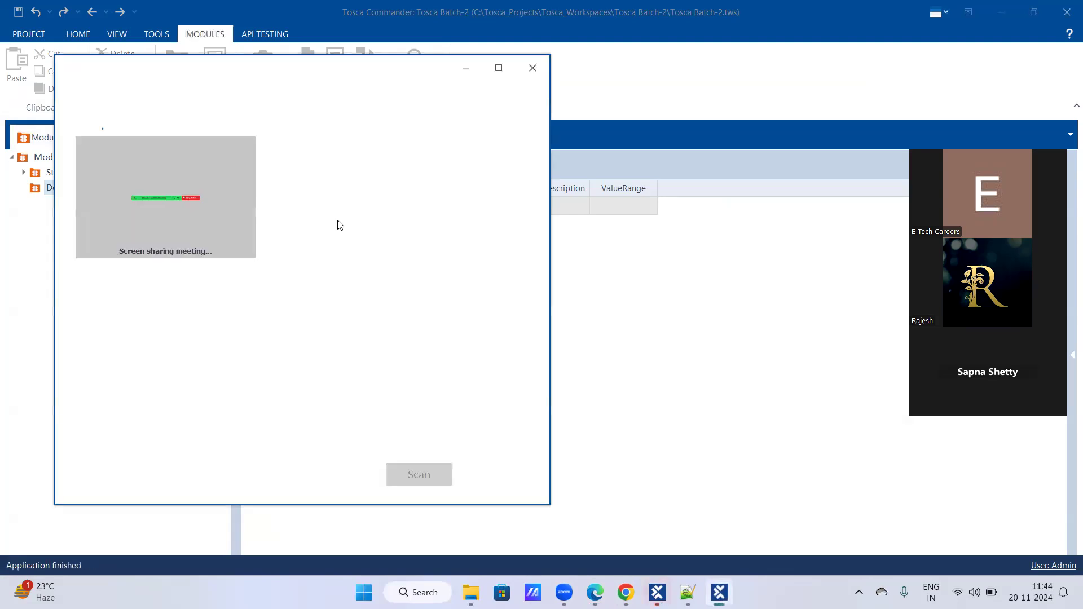
pyautogui.click(313, 224)
pyautogui.click(313, 224)
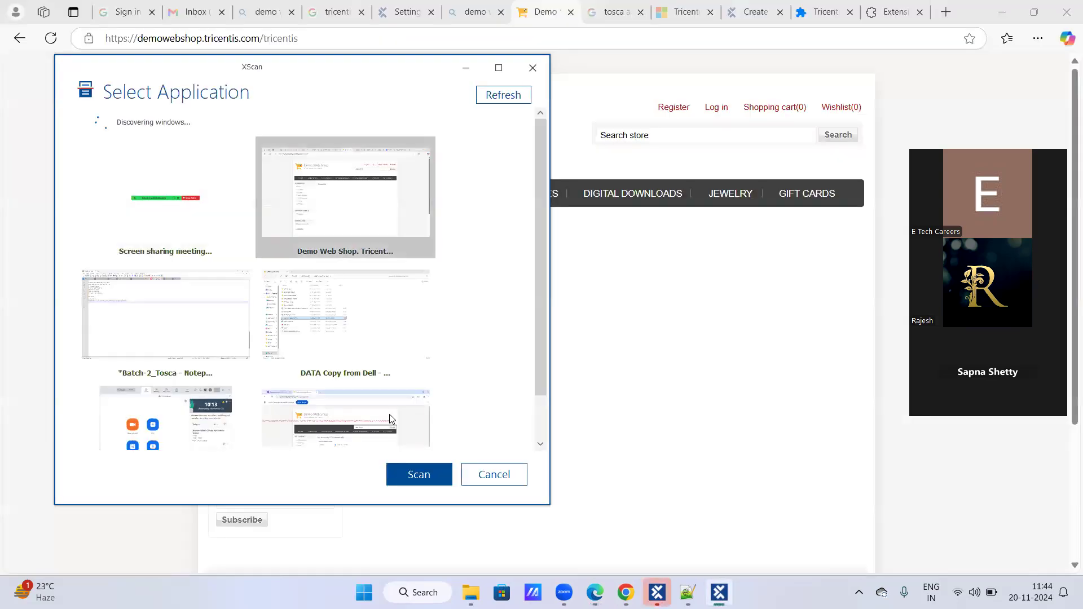
pyautogui.click(435, 484)
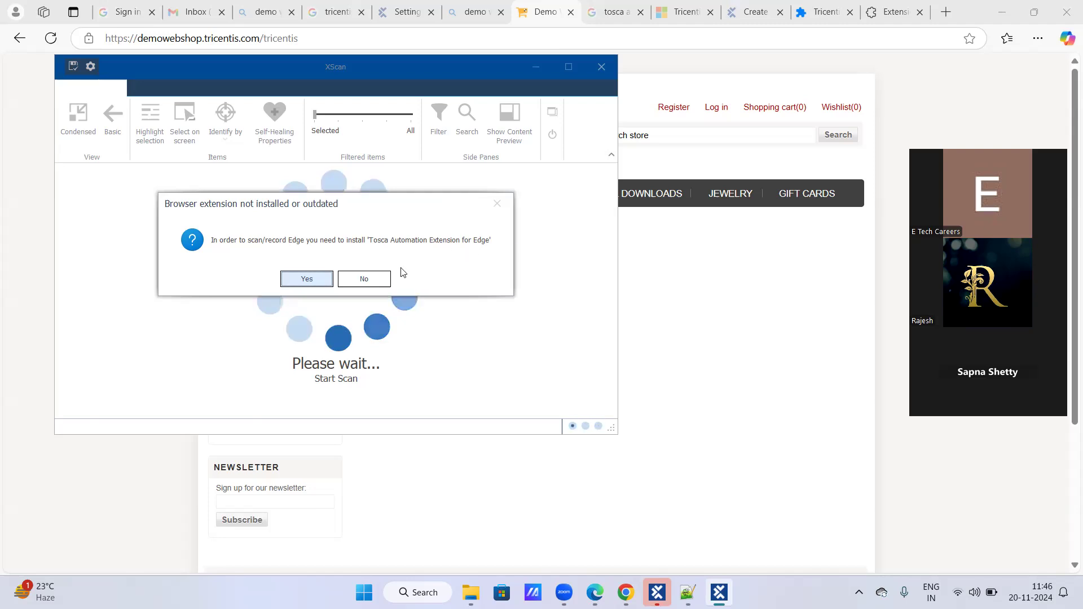
# - Accept XScan's prompt to install the Tosca Automation Extension for Edge, minimize XScan, and review the extension's Edge Add-ons page
pyautogui.click(314, 282)
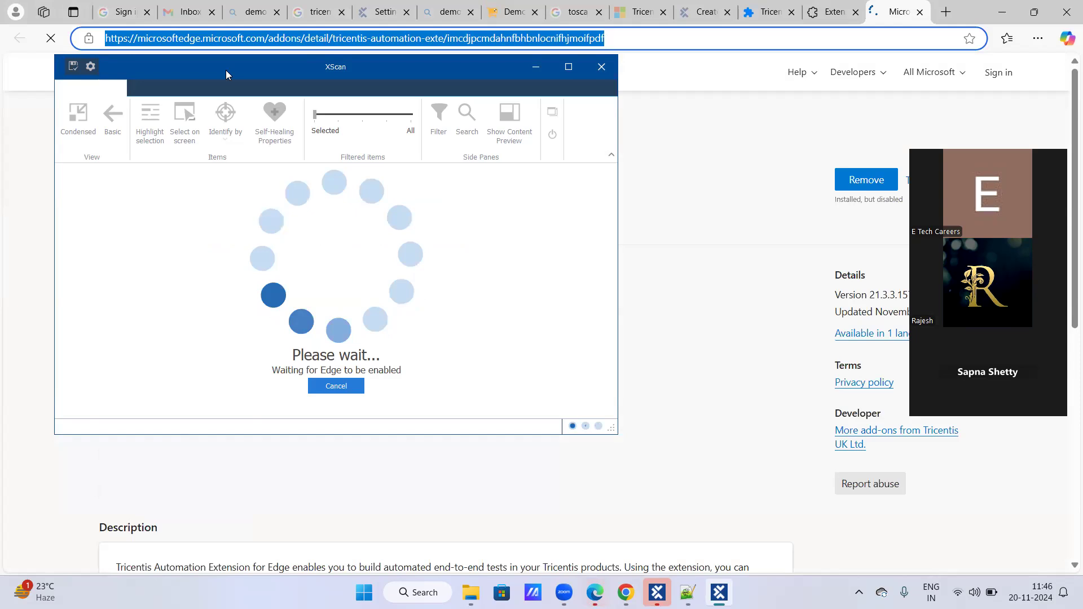
pyautogui.moveTo(227, 71); pyautogui.dragTo(233, 171)
pyautogui.click(541, 165)
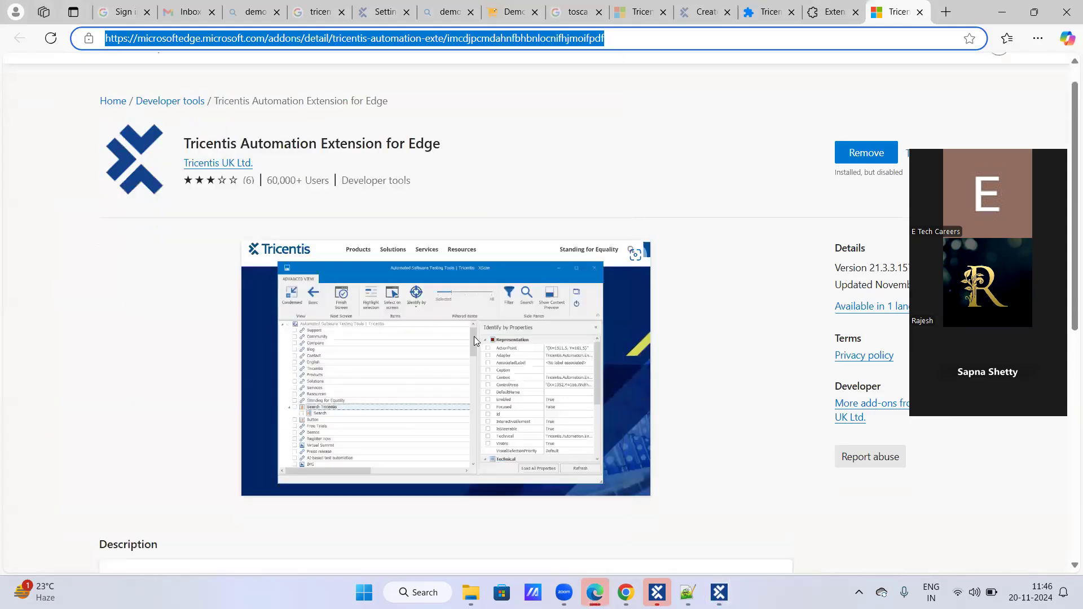
pyautogui.scroll(-6, 478, 345)
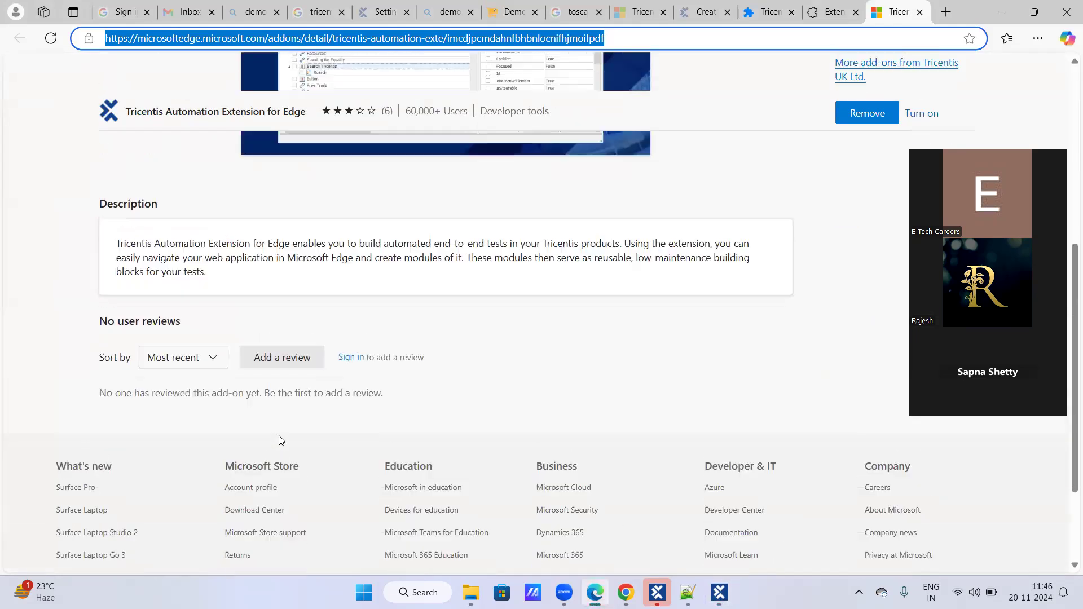
pyautogui.scroll(6, 245, 364)
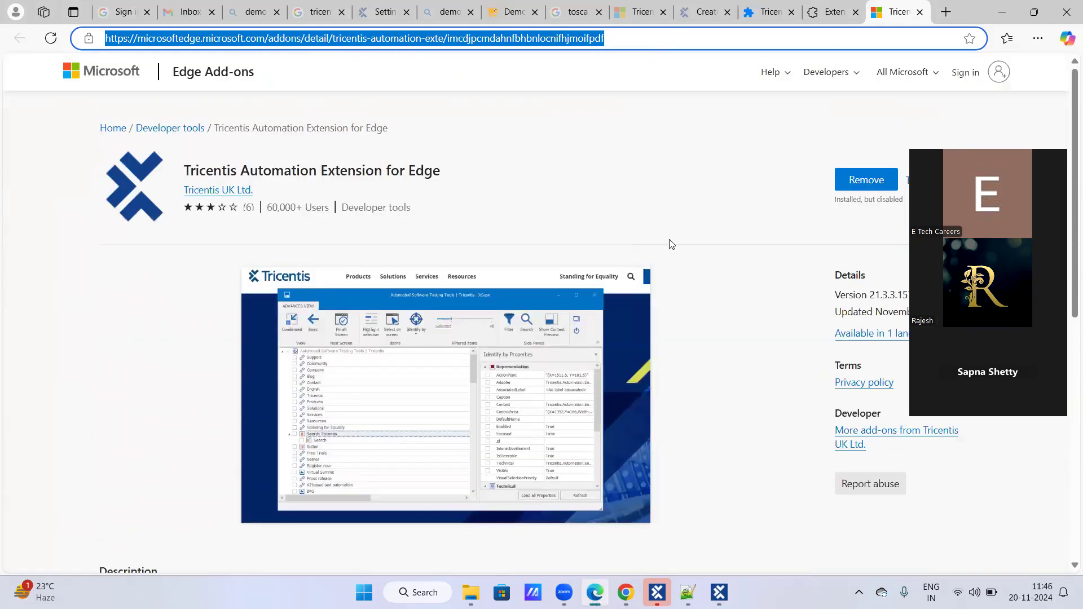
pyautogui.click(745, 193)
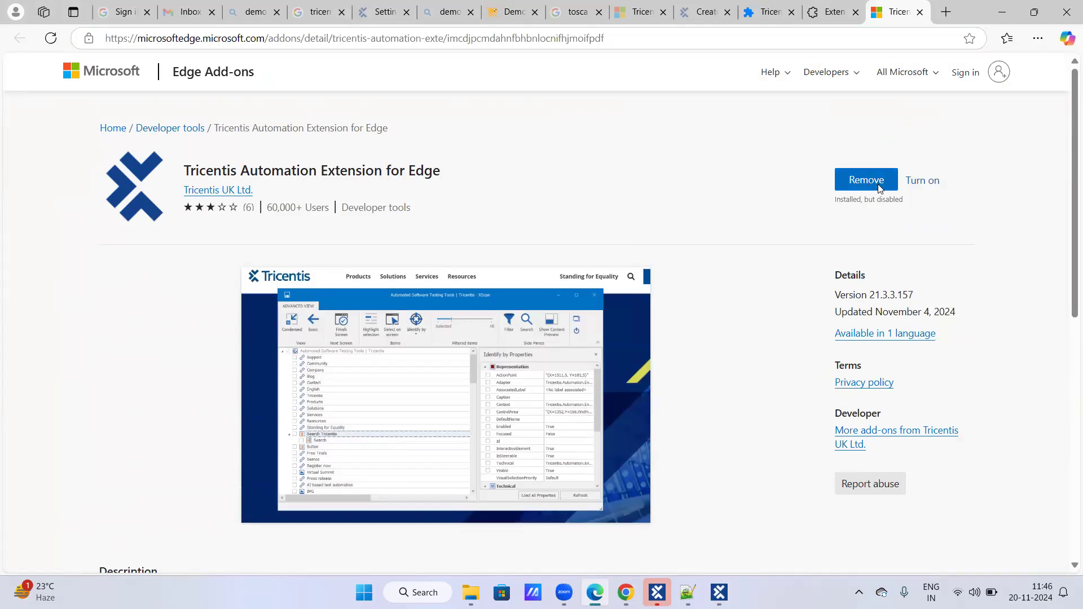
# - Add the Tricentis Automation Extension for Edge store page to the Favorites bar
pyautogui.click(1008, 39)
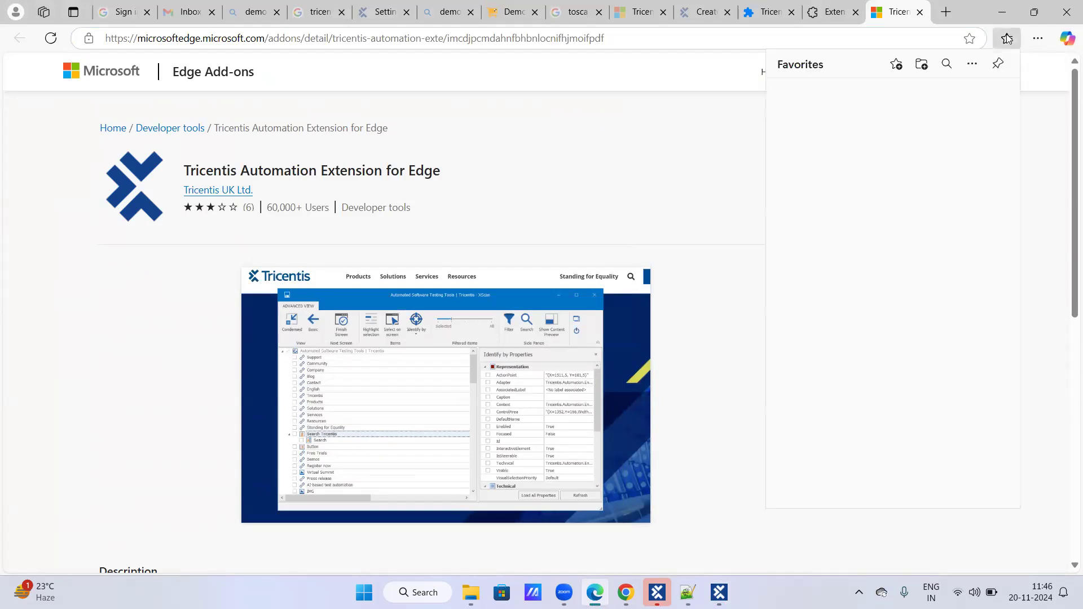
pyautogui.click(971, 39)
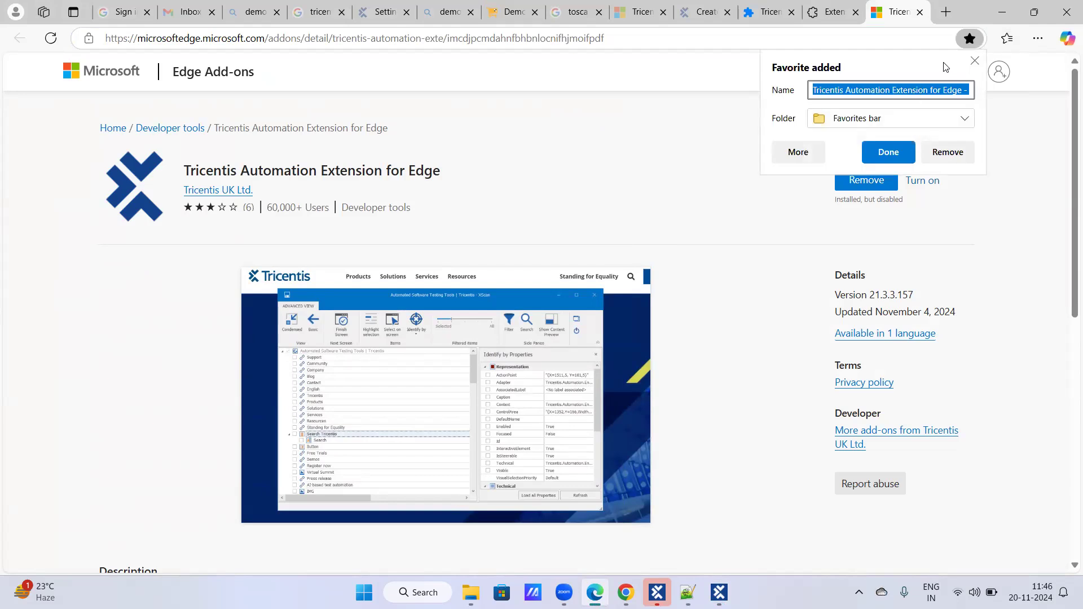
pyautogui.click(972, 39)
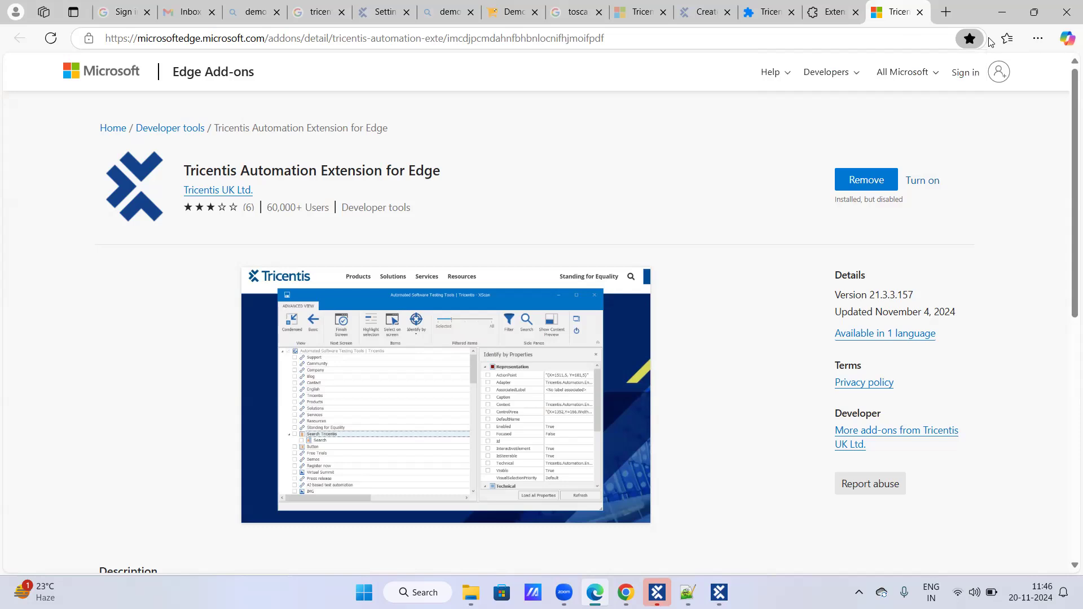
# - Close the extension store, extension management, Chrome-Stats and XScan help tabs, returning to the Google results for the Chrome extension
pyautogui.click(923, 13)
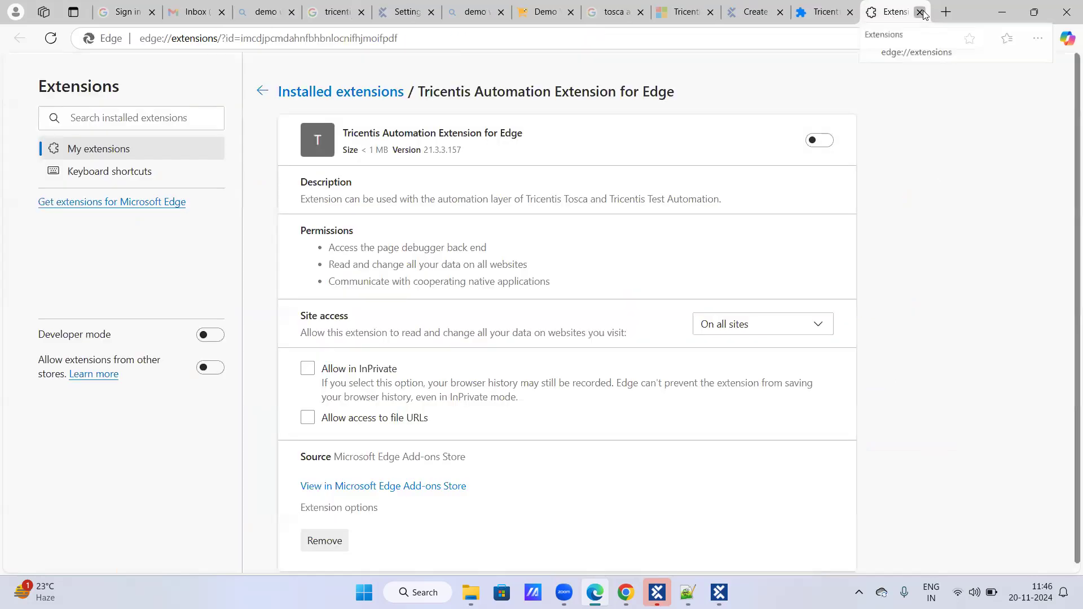
pyautogui.click(922, 12)
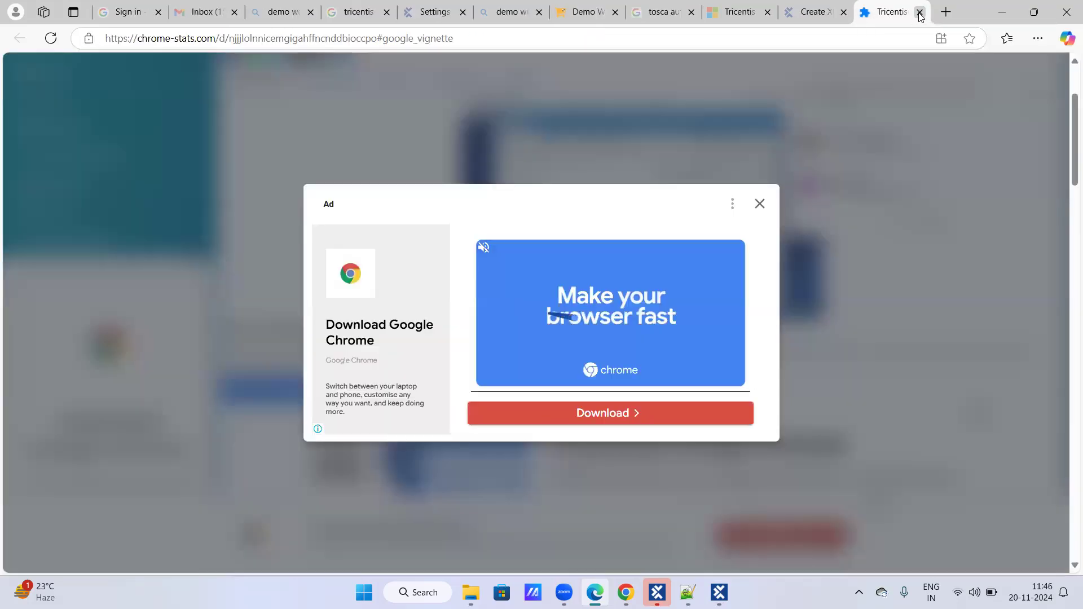
pyautogui.click(921, 12)
pyautogui.click(920, 12)
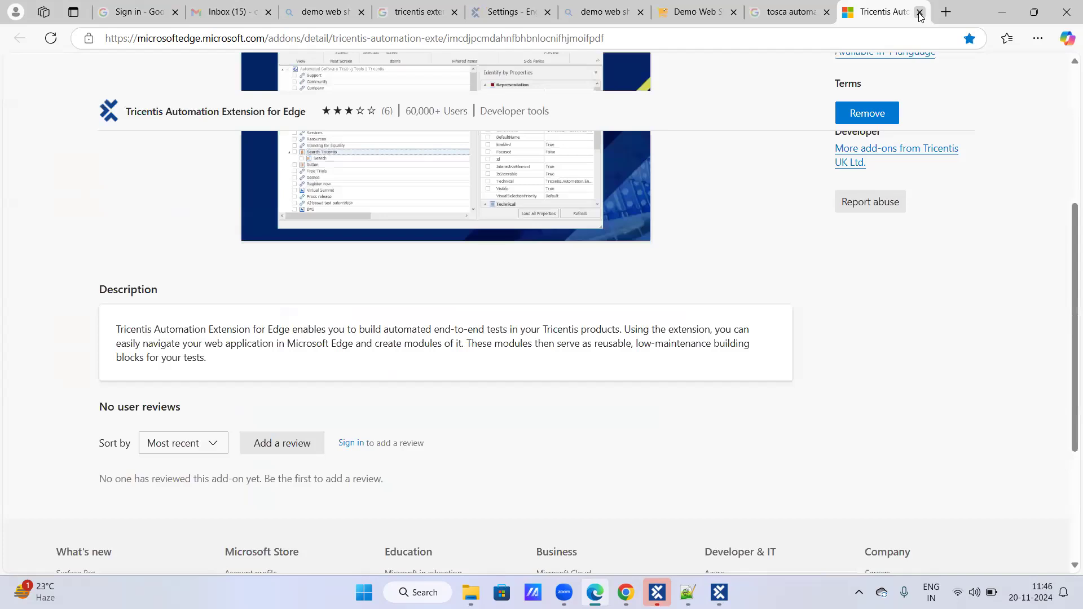
pyautogui.click(920, 13)
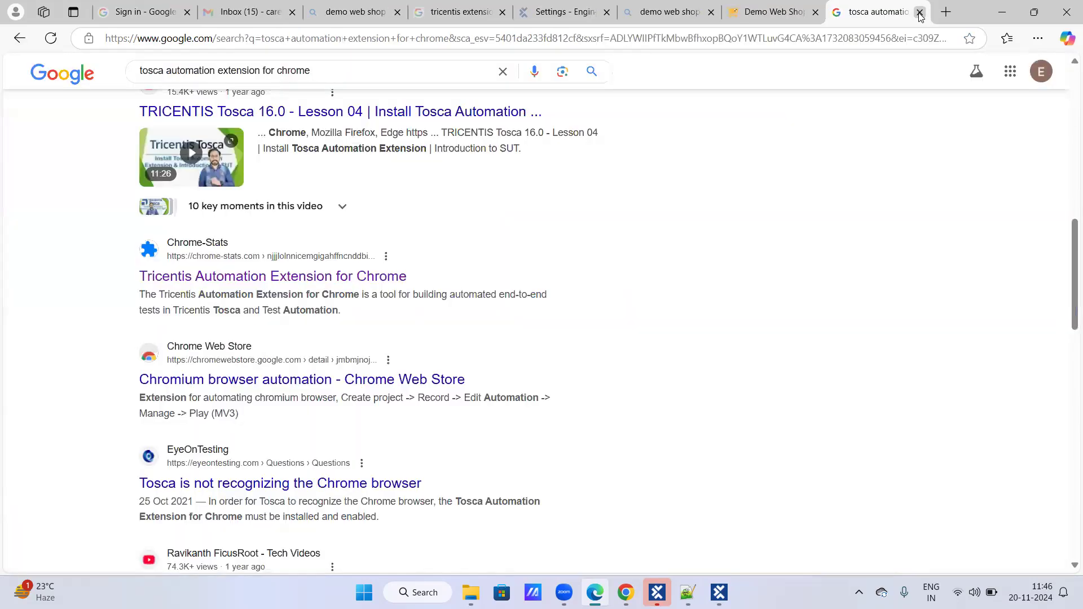
# - Check the saved favorites and the browser's main menu options
pyautogui.click(1008, 38)
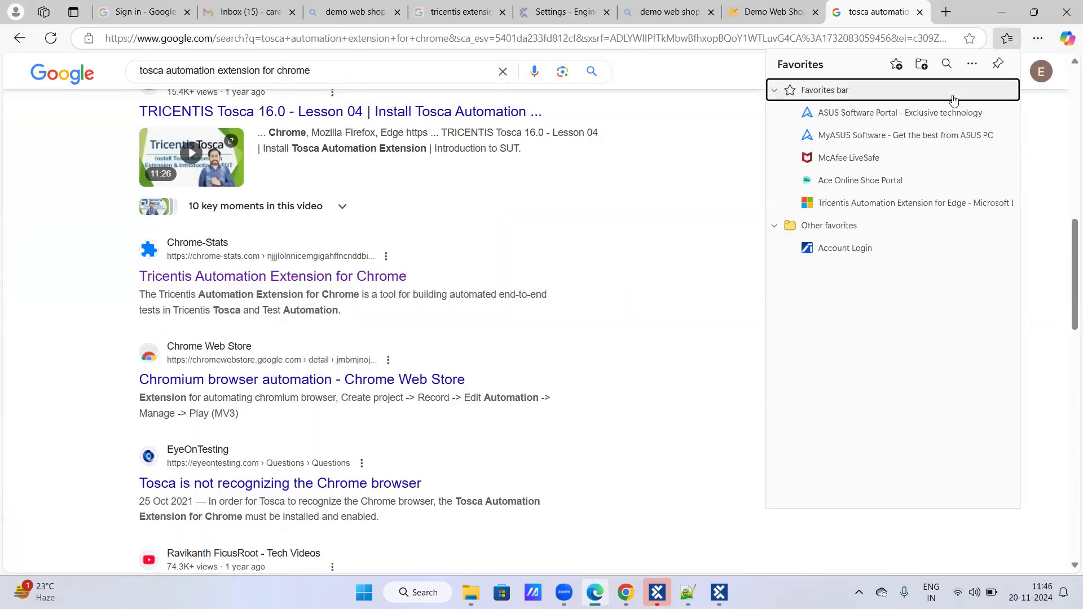
pyautogui.click(1038, 39)
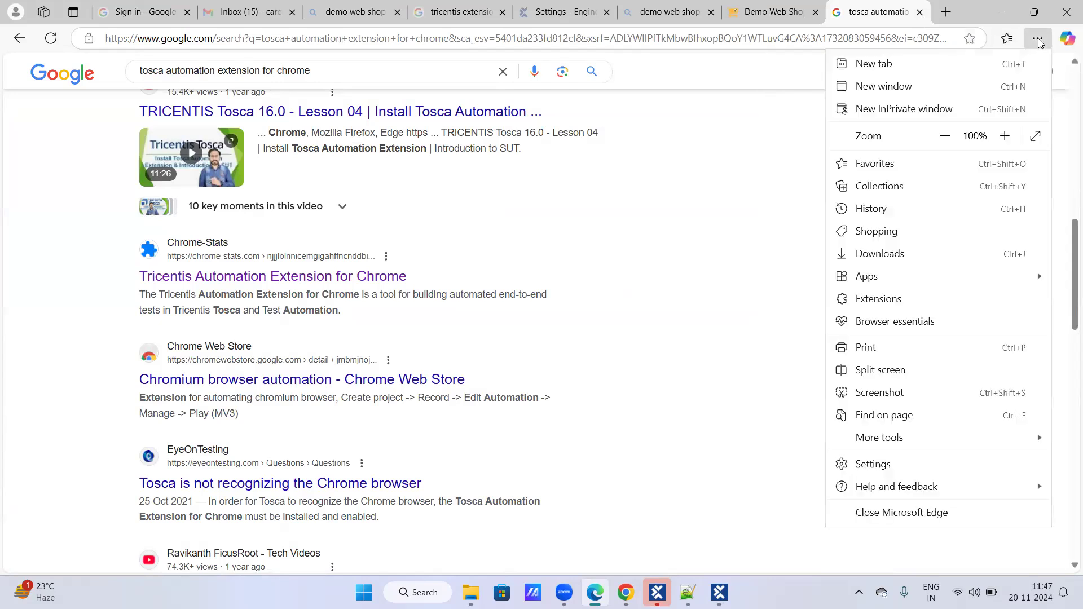
pyautogui.click(1008, 44)
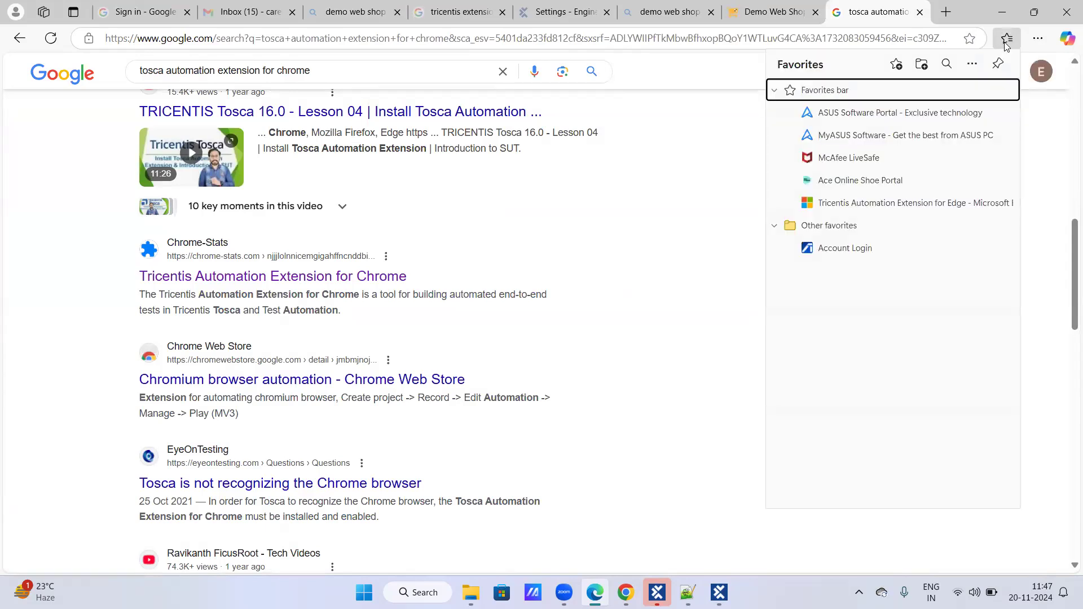
pyautogui.click(1007, 40)
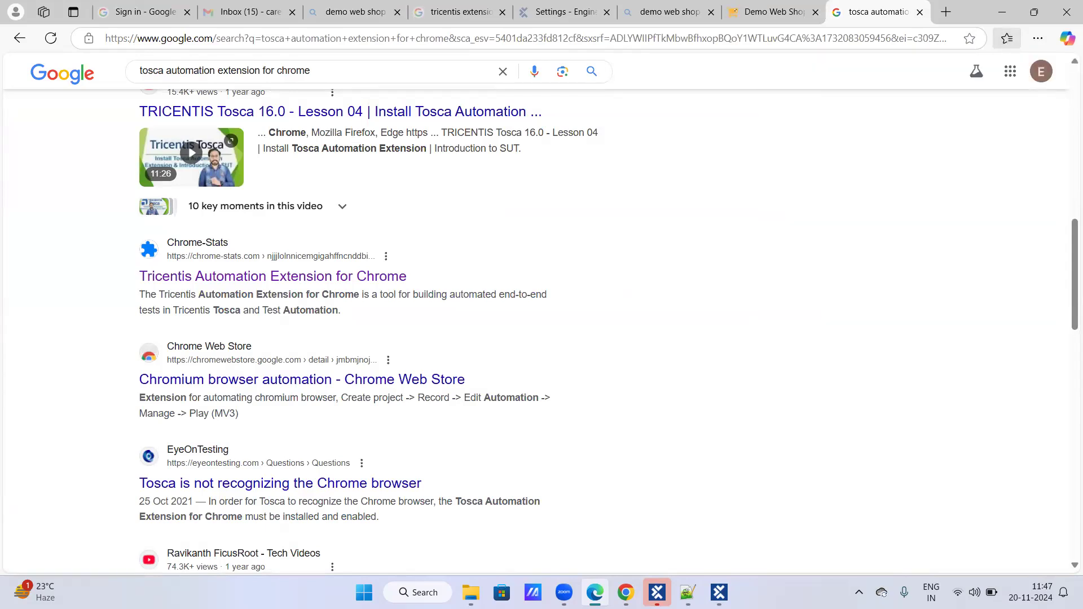
# - Switch to Google Chrome, check the Tosca extension's connection status, and minimize the Chrome window
pyautogui.moveTo(638, 592)
pyautogui.click(636, 556)
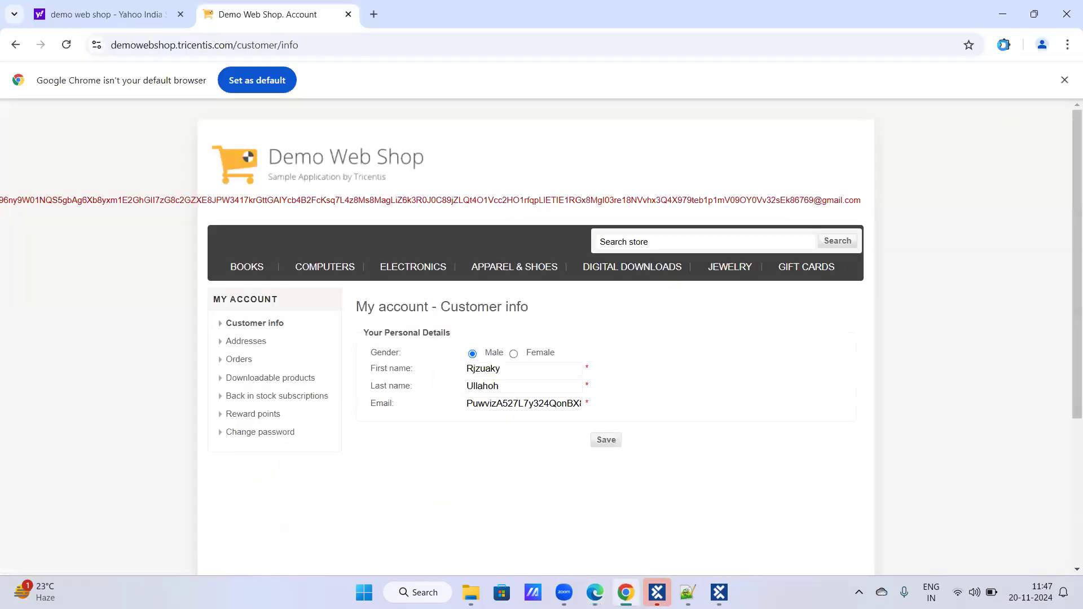
pyautogui.click(1003, 45)
pyautogui.click(907, 185)
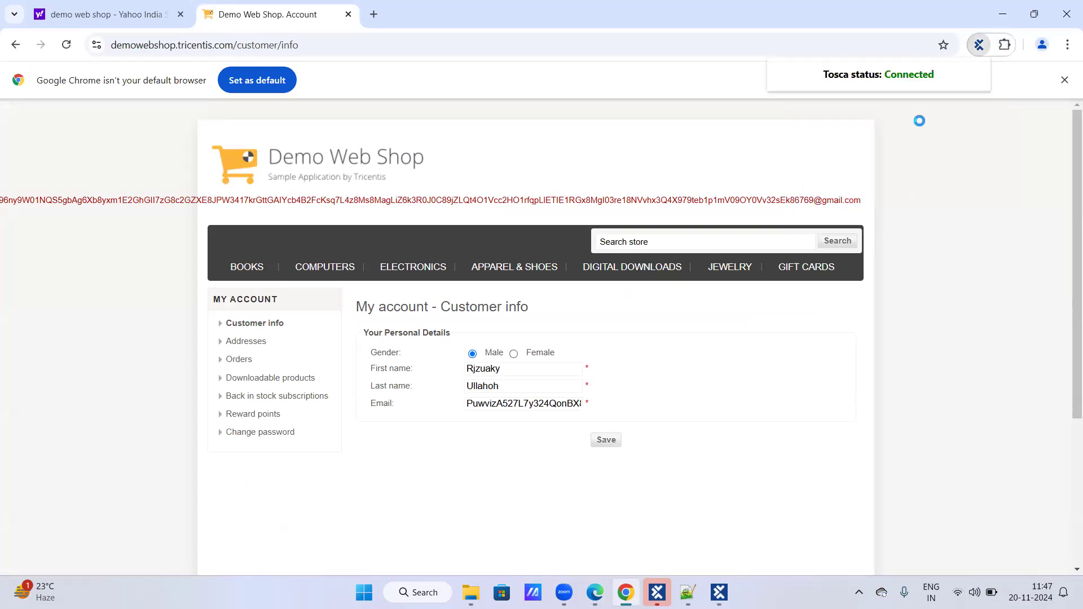
pyautogui.click(983, 43)
pyautogui.click(1004, 14)
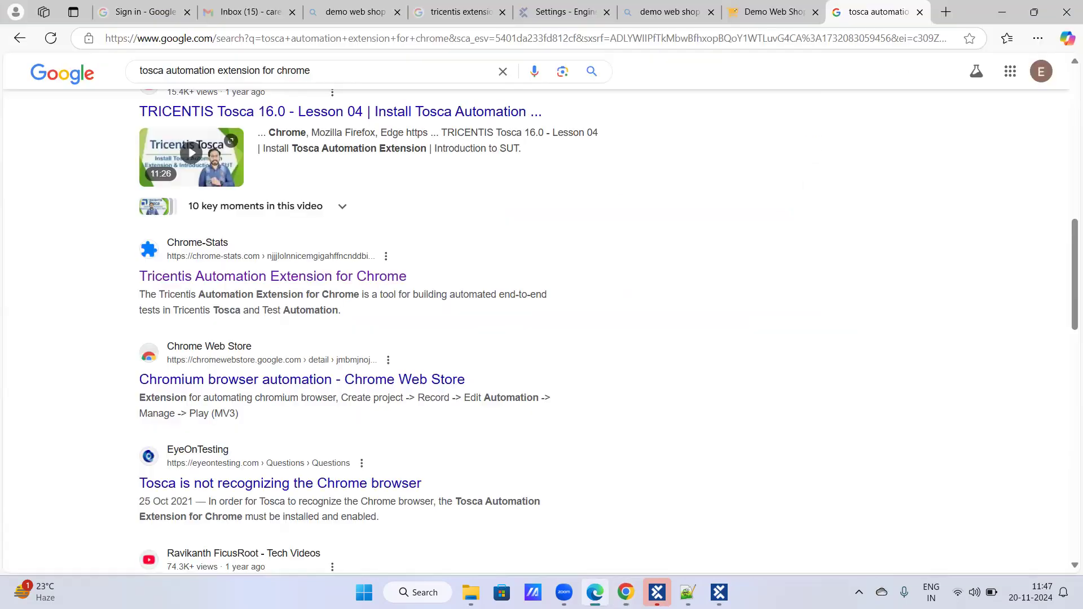
# - Minimize and restore Microsoft Edge, and look through its favorites and main menu again
pyautogui.click(1003, 12)
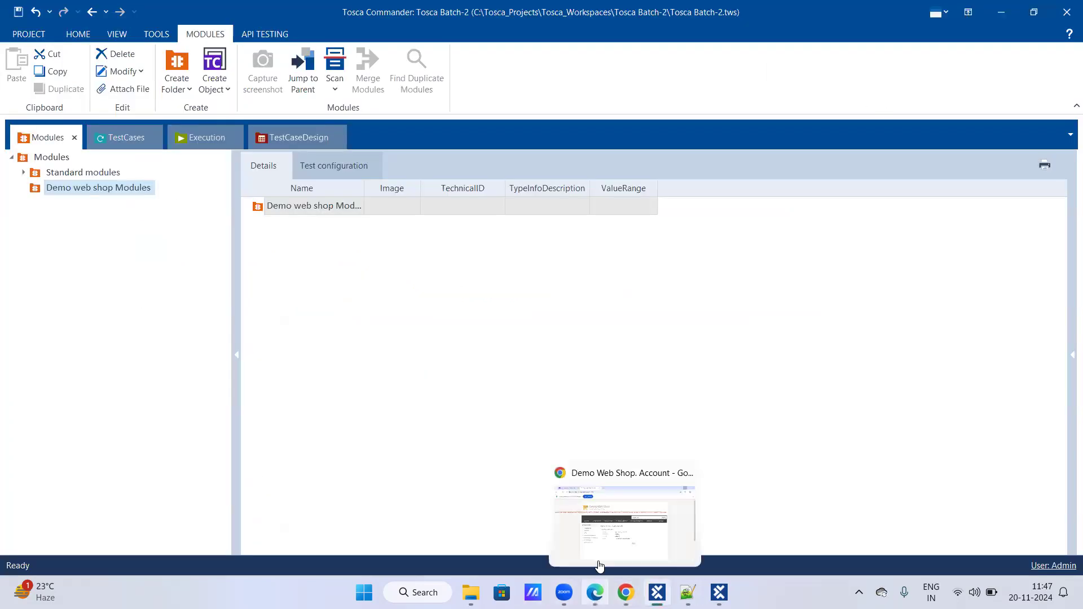
pyautogui.click(595, 592)
pyautogui.click(1008, 38)
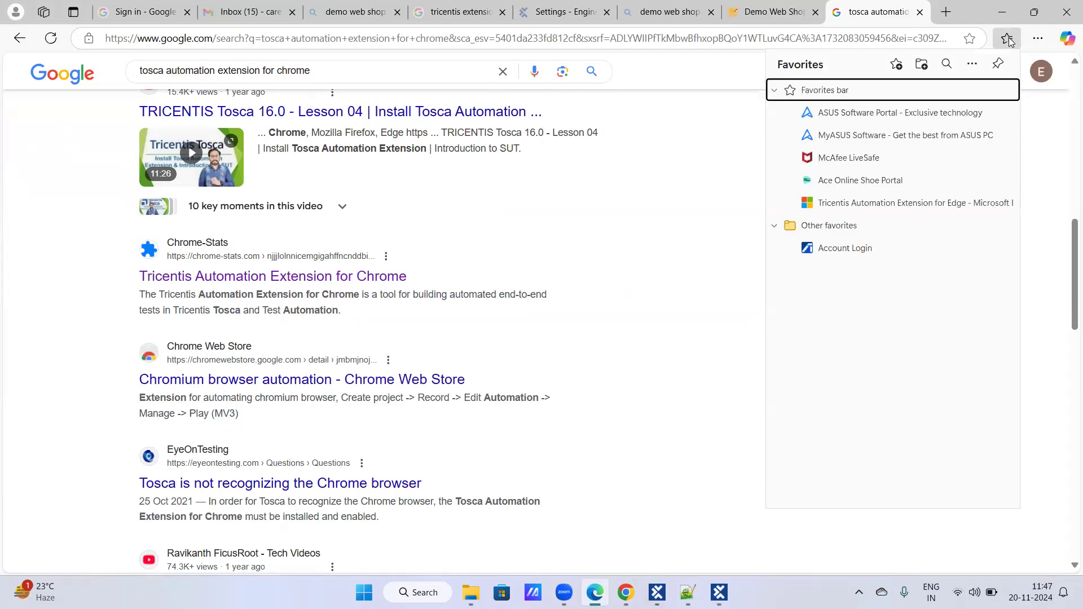
pyautogui.click(1038, 38)
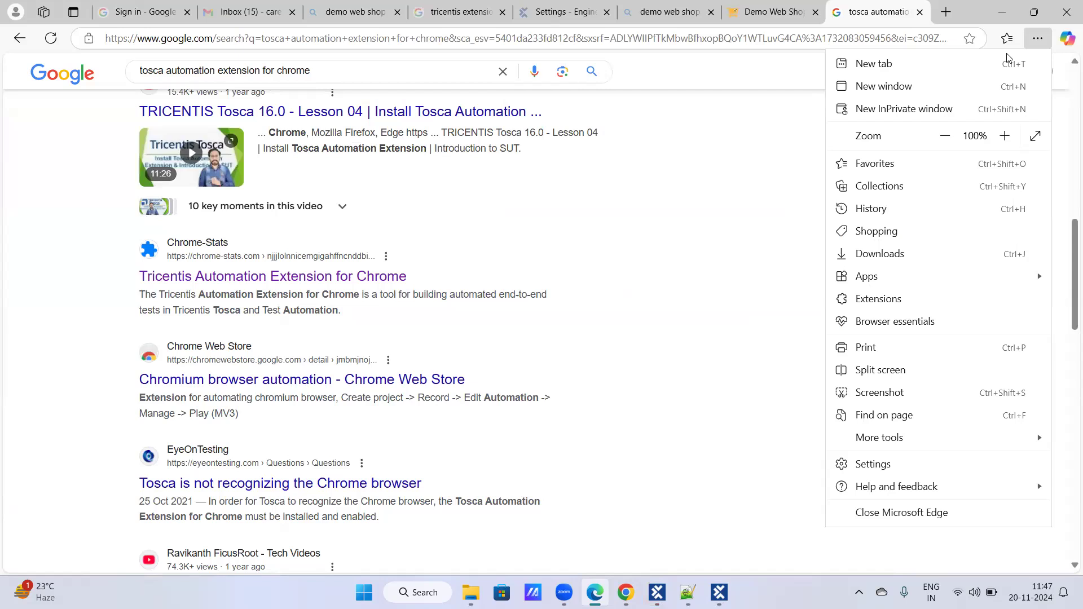
# - Decline XScan's browser extension installation prompt, look through the windows offered for scanning, and cancel the application selection
pyautogui.click(369, 379)
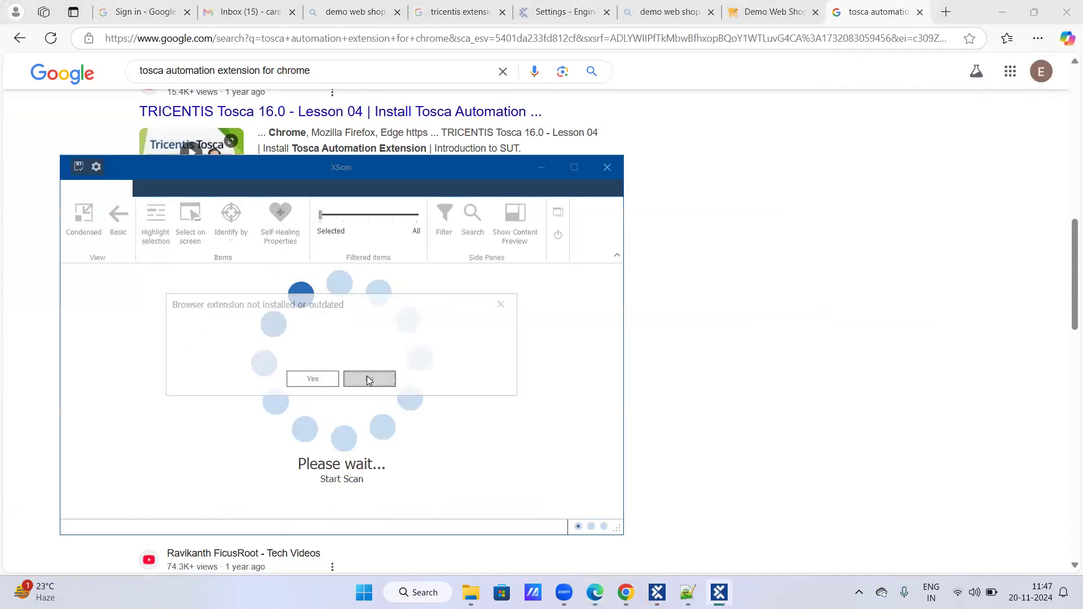
pyautogui.click(1008, 38)
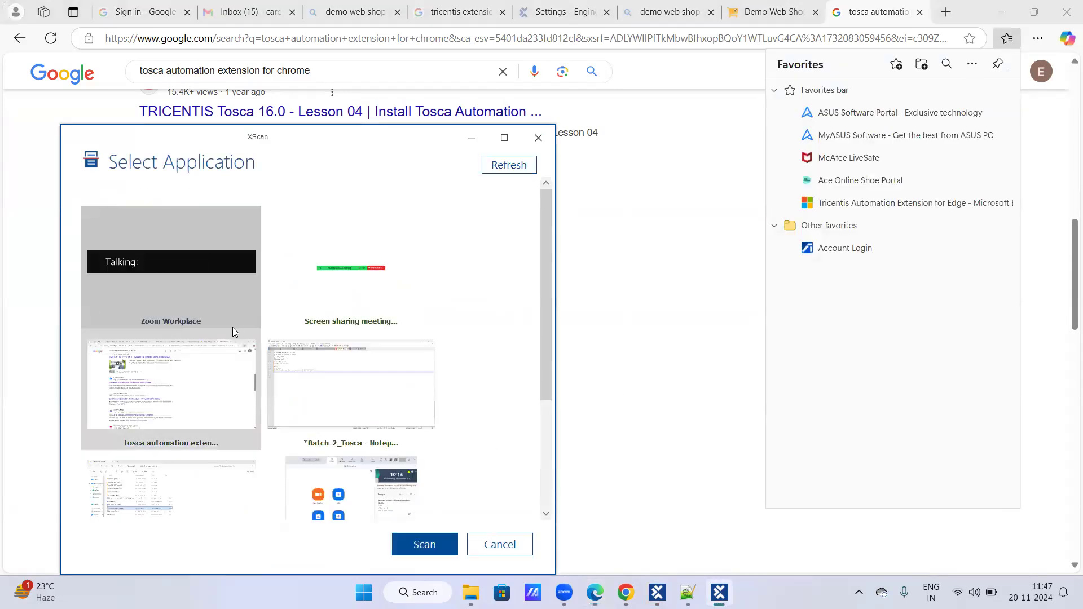
pyautogui.scroll(-2, 255, 375)
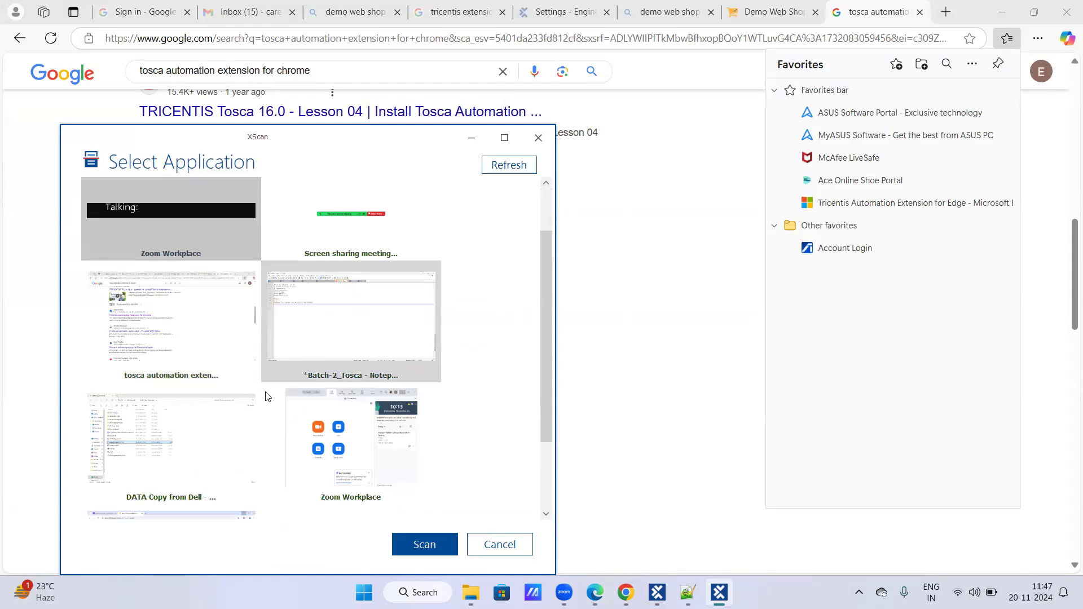
pyautogui.scroll(-2, 239, 438)
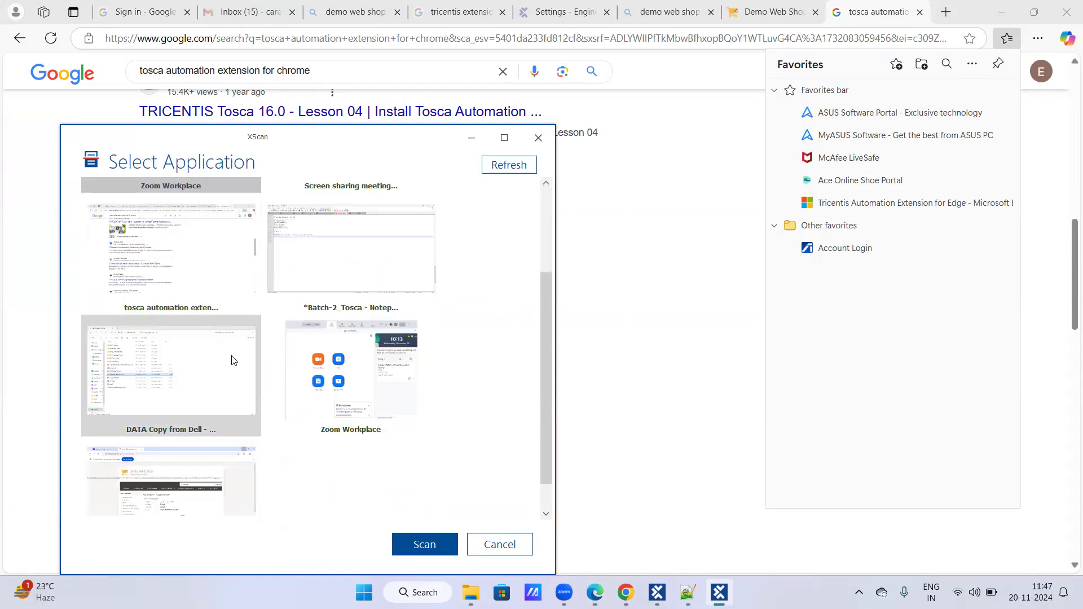
pyautogui.scroll(4, 234, 360)
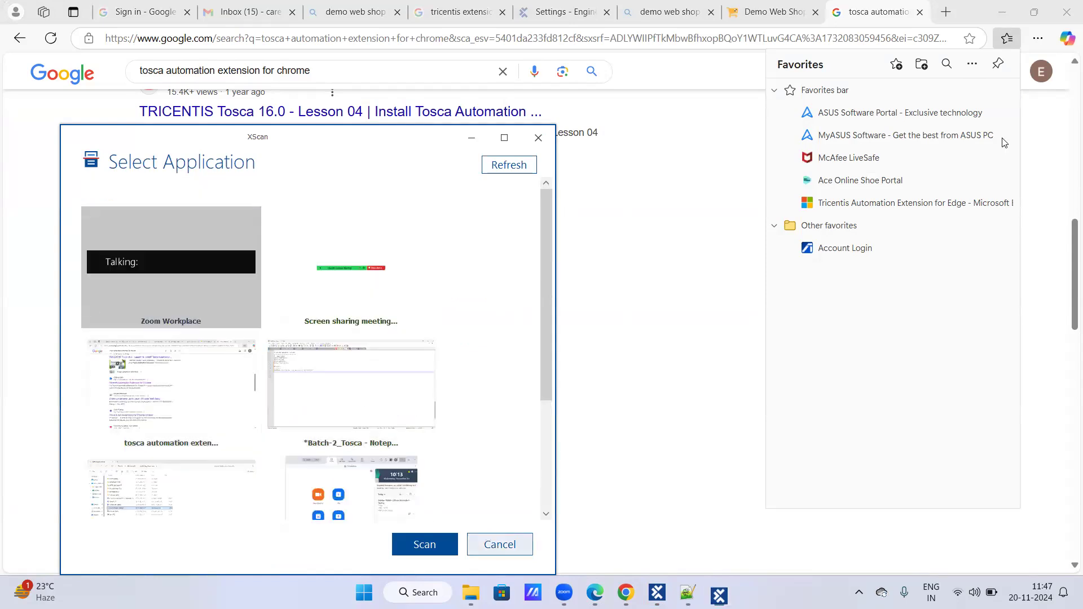
pyautogui.click(1008, 40)
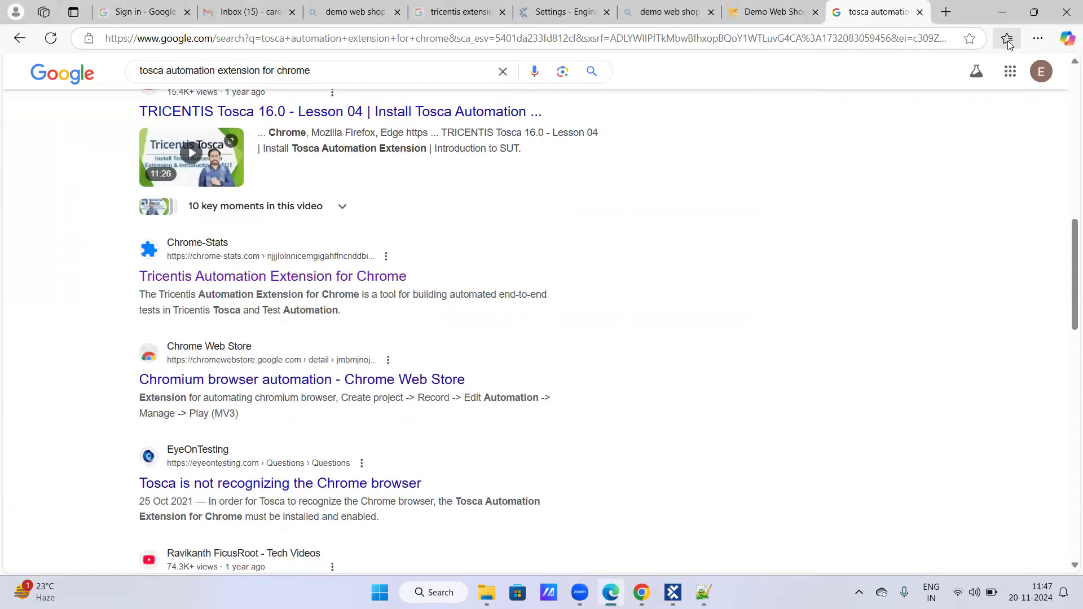
# - Open the Chrome-Stats result for Tricentis Automation Extension for Chrome in a new tab and go to its download page
pyautogui.rightClick(391, 282)
pyautogui.click(428, 298)
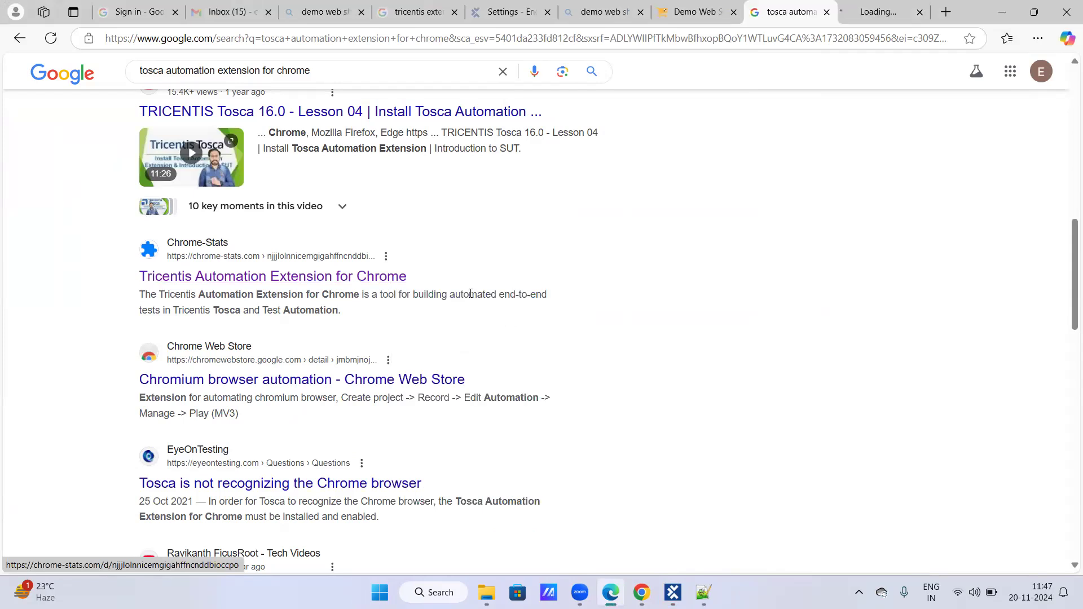
pyautogui.click(898, 10)
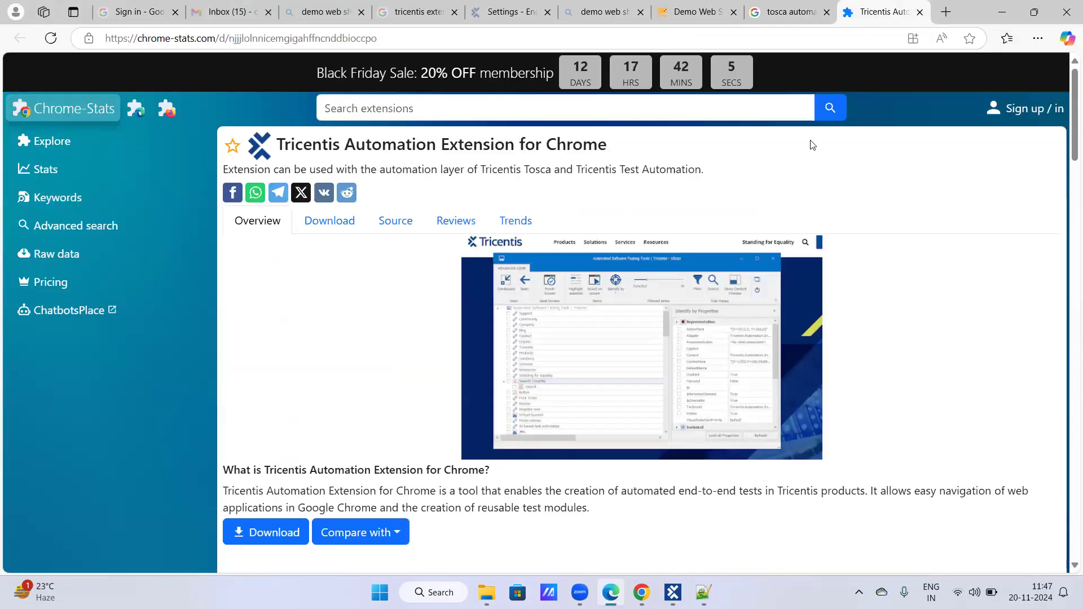
pyautogui.hotkey('ctrl', 'a')
pyautogui.scroll(-2, 901, 297)
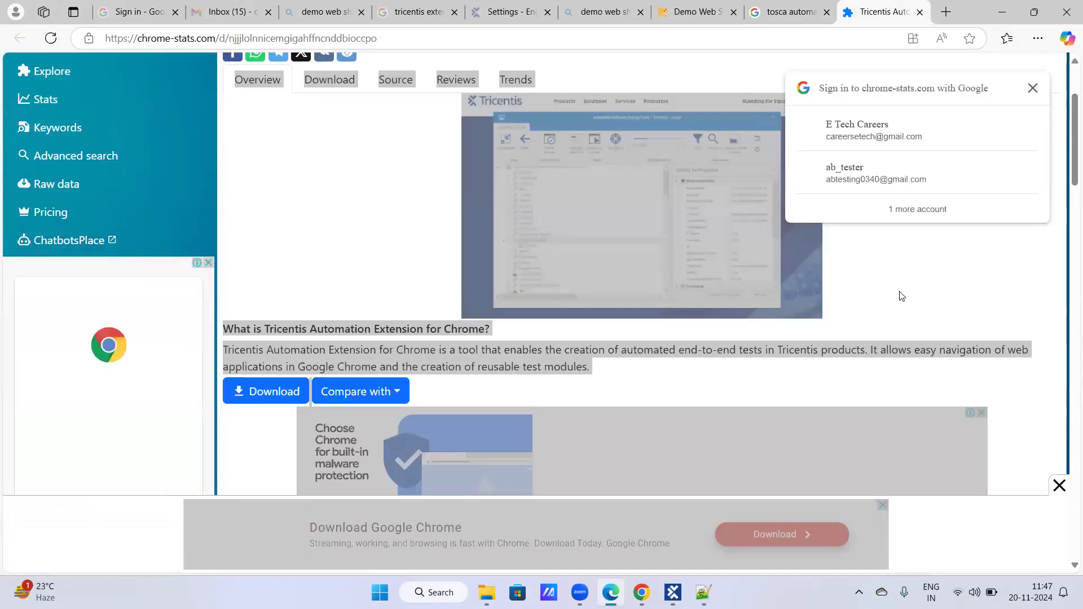
pyautogui.click(289, 395)
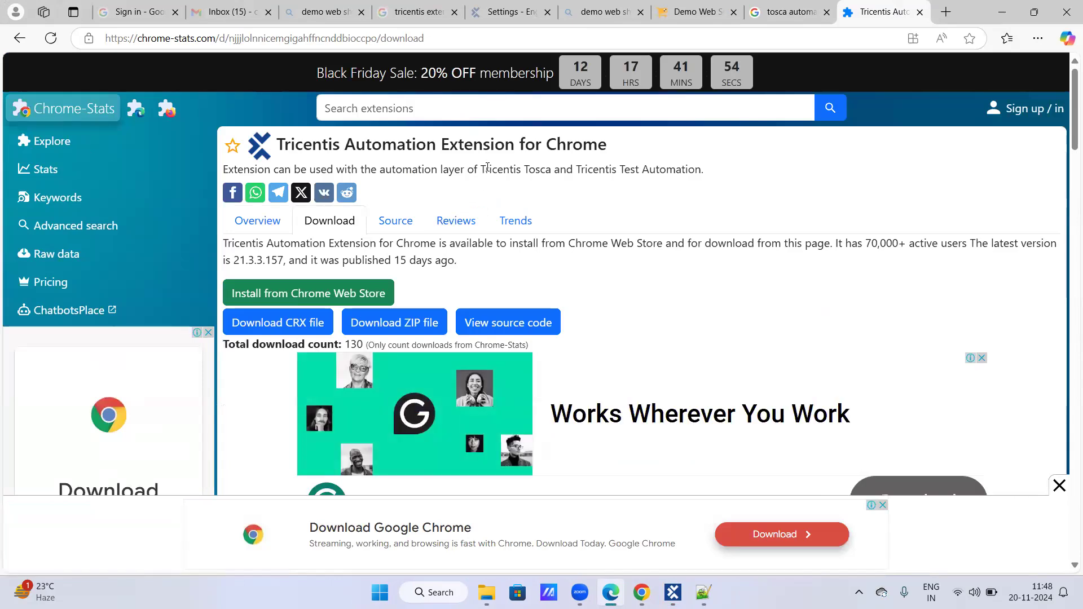
# - Look through Microsoft Edge's favorites, main menu and download history, and read the Chrome extension's download page
pyautogui.click(1008, 38)
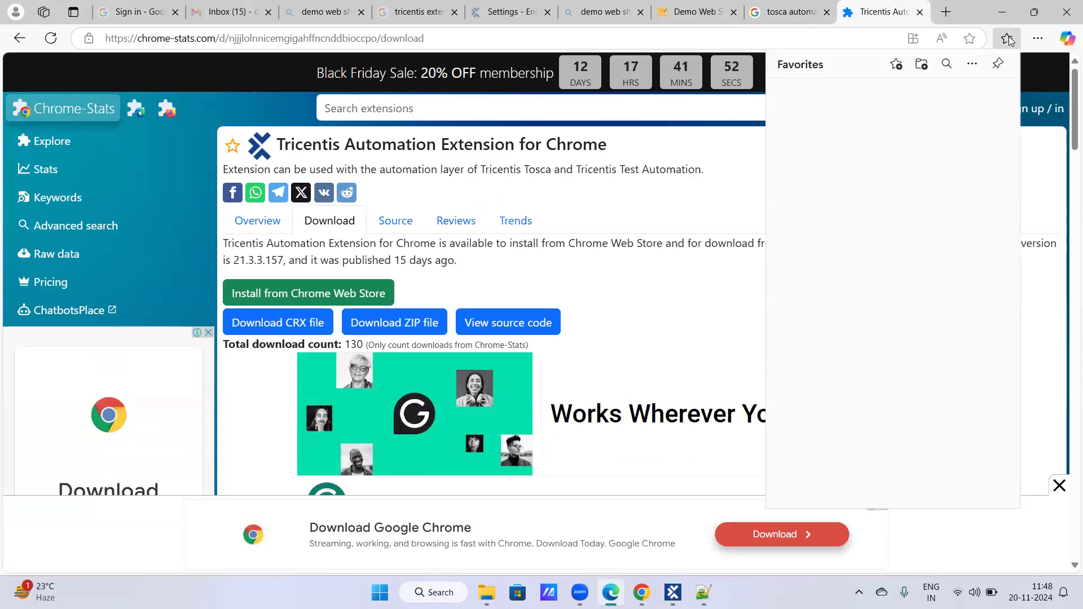
pyautogui.click(1007, 38)
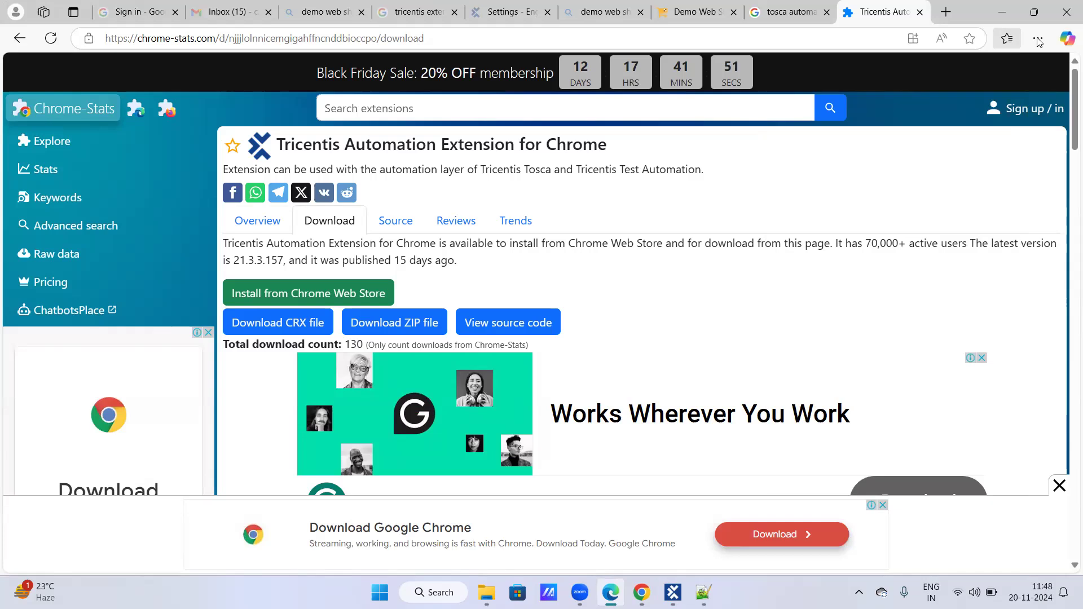
pyautogui.click(1038, 37)
pyautogui.click(1039, 38)
pyautogui.click(1039, 38)
pyautogui.click(883, 254)
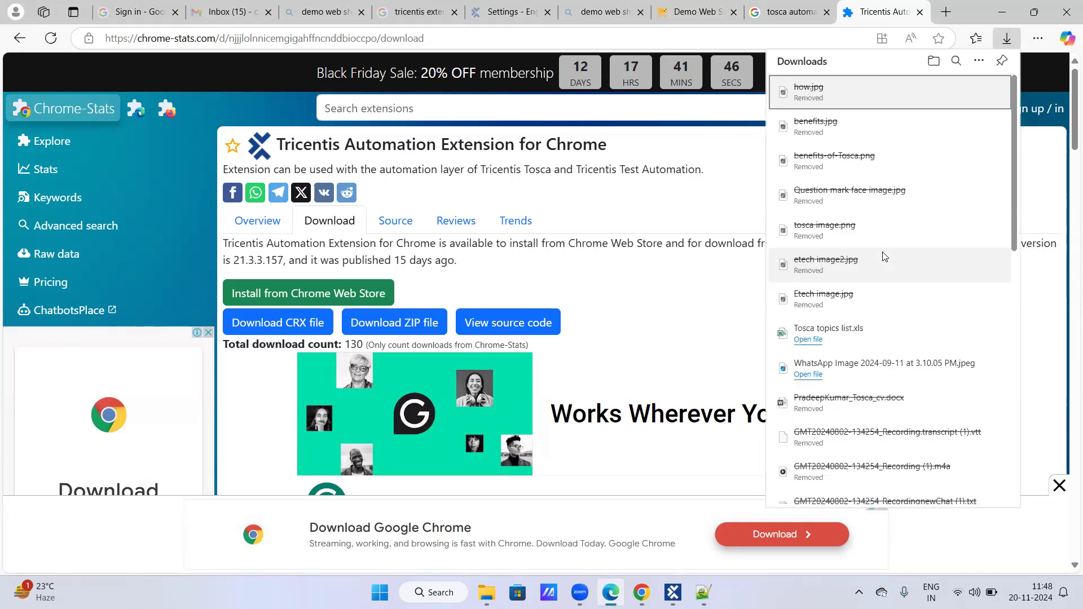
pyautogui.click(1007, 38)
pyautogui.scroll(-4, 762, 355)
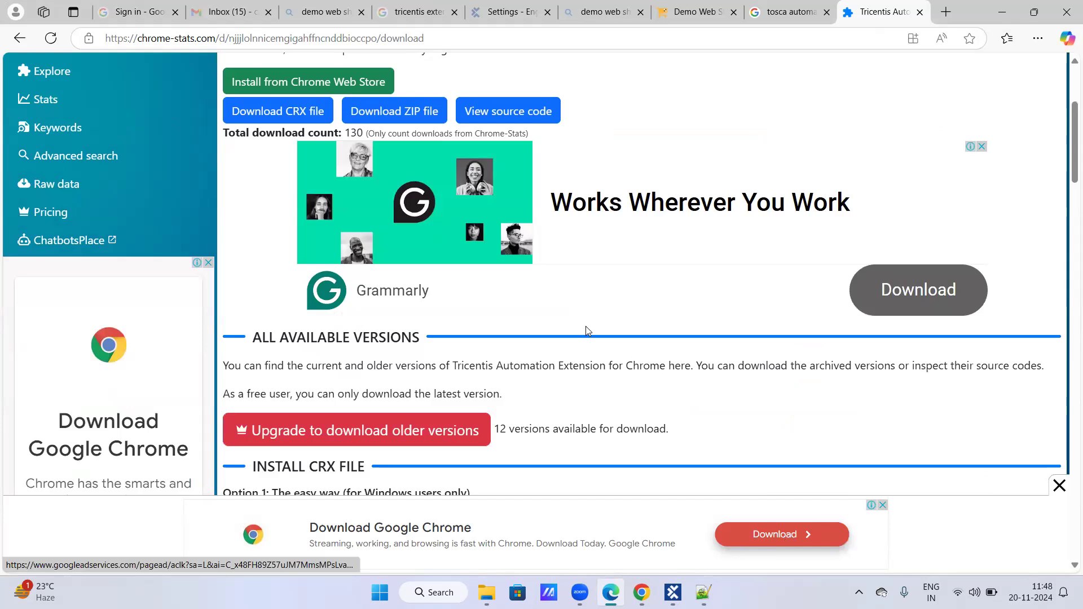
pyautogui.scroll(4, 584, 333)
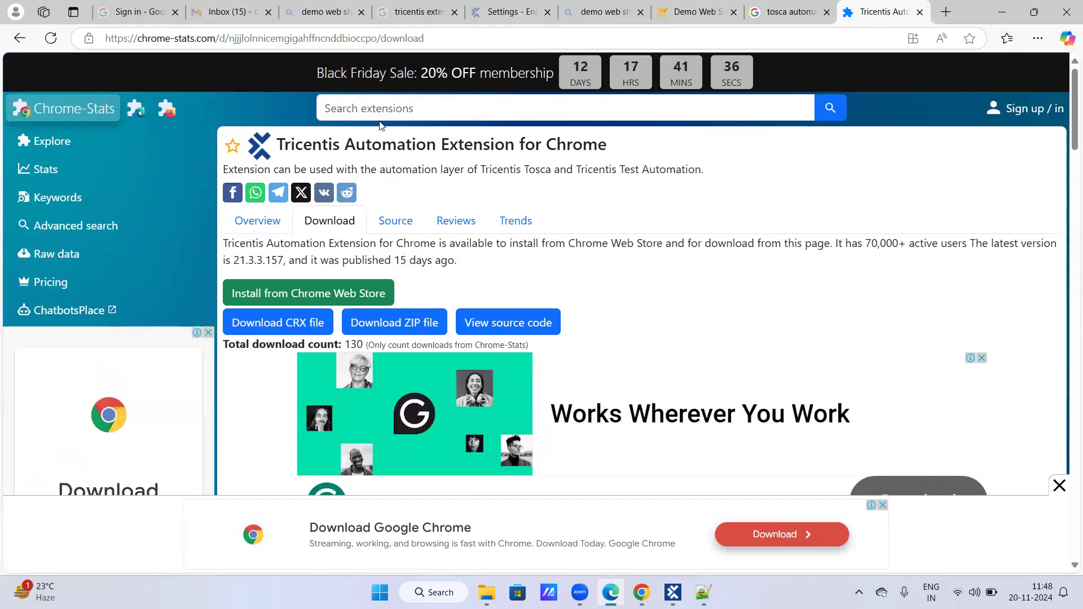
# - Search Chrome-Stats for "tricentis automation extension for edg" and look over the page that opens
pyautogui.click(391, 111)
pyautogui.write('t')
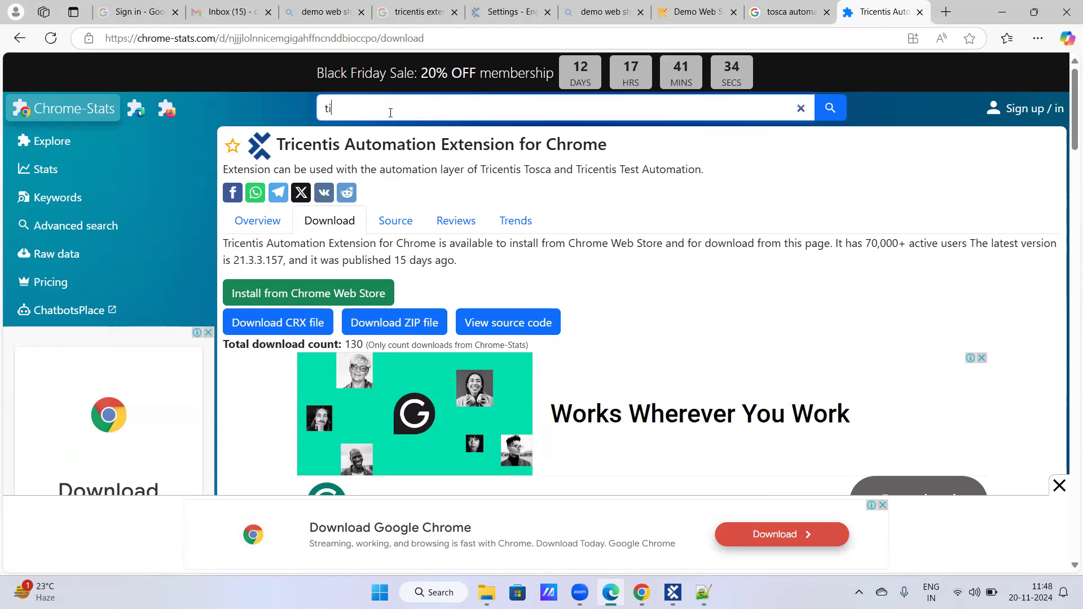
pyautogui.write('ricentis a')
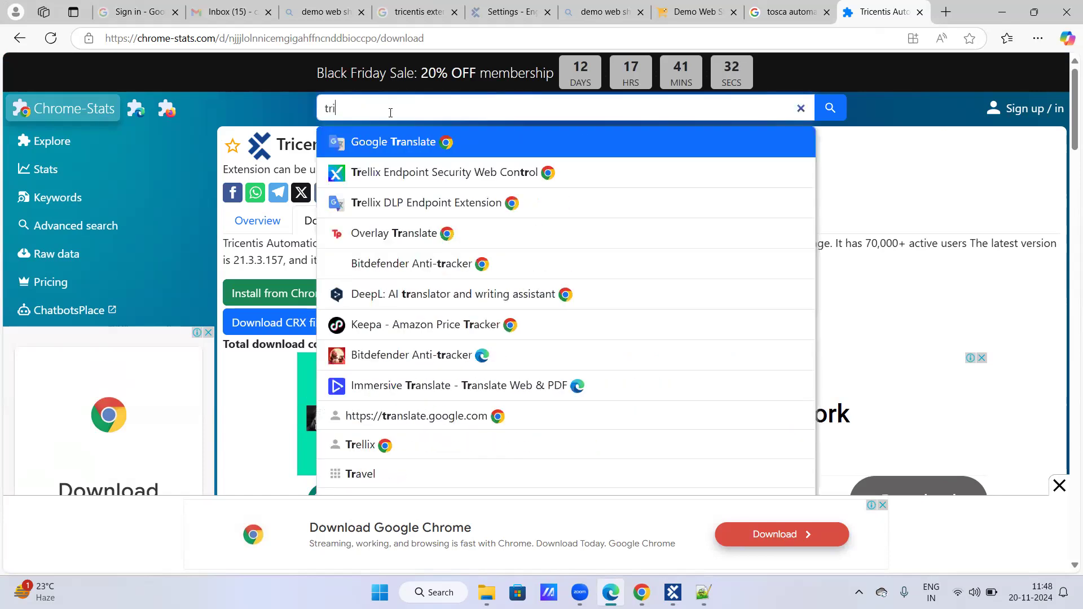
pyautogui.write('uto')
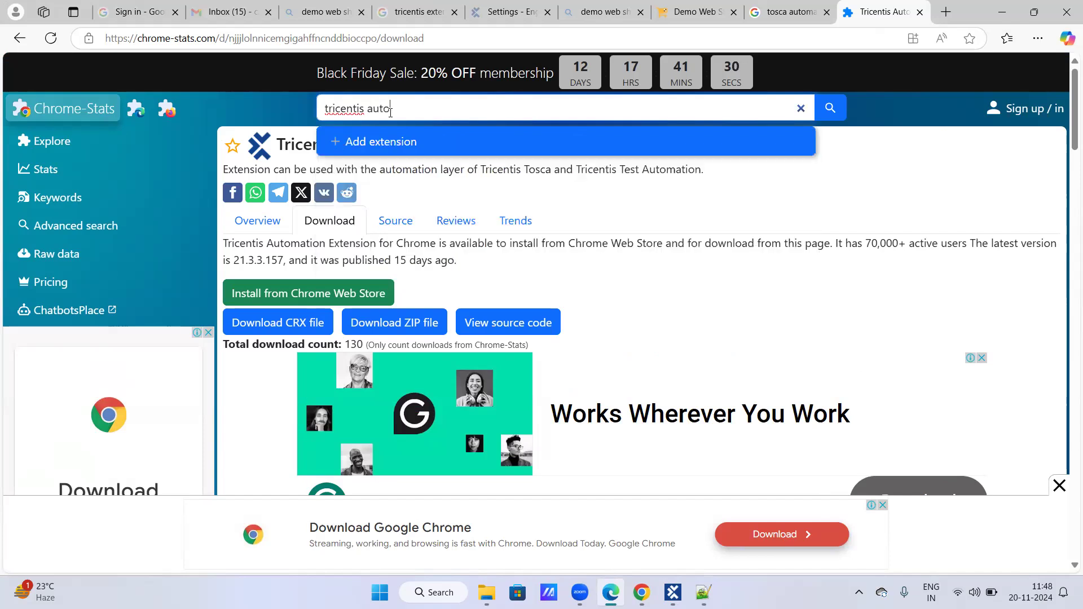
pyautogui.write('mation extension for edg')
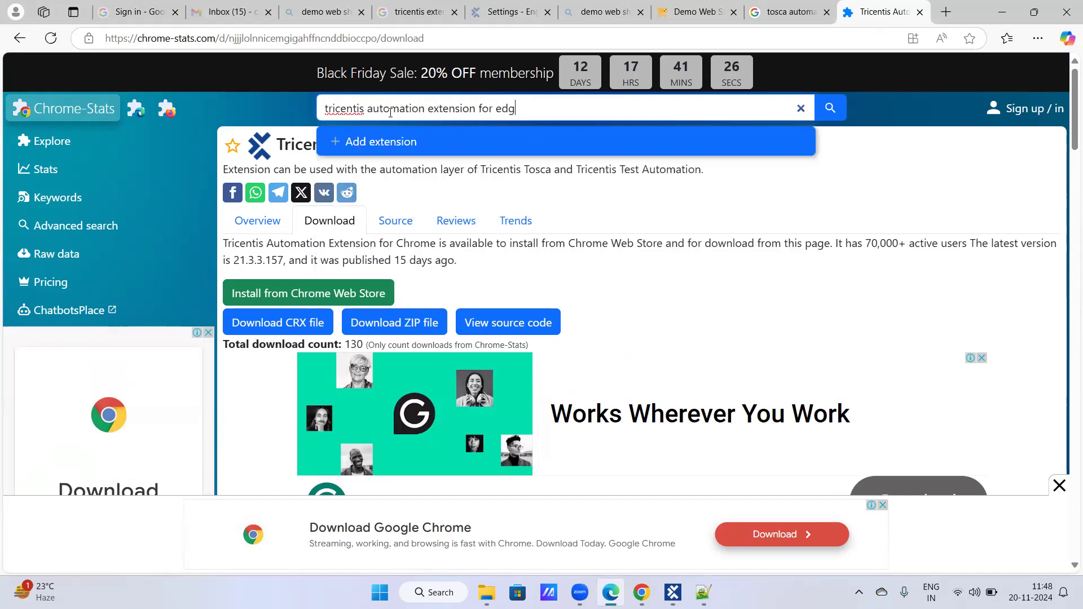
pyautogui.press('Return')
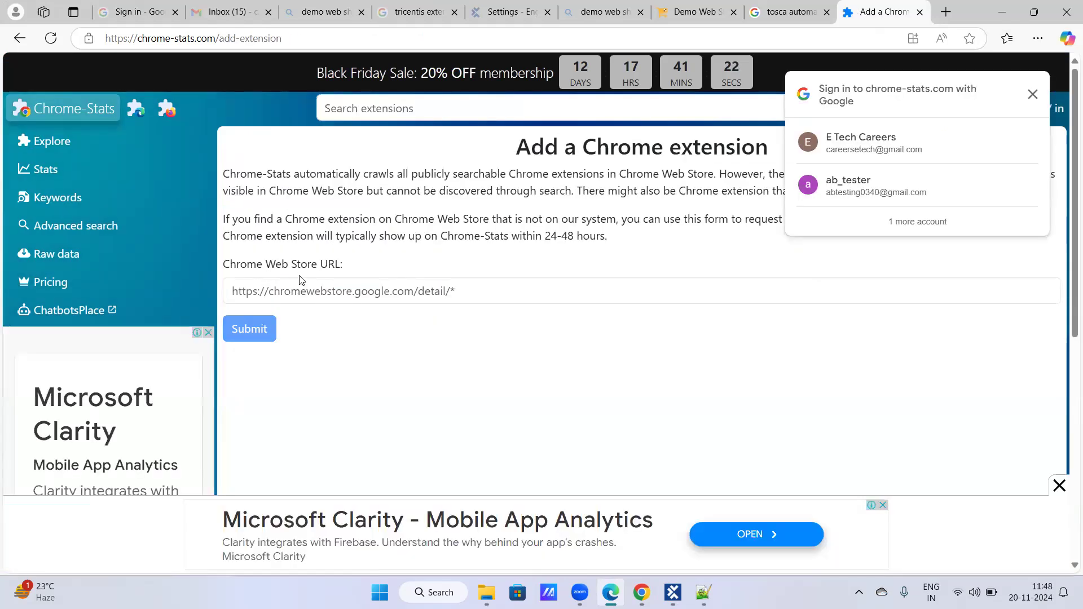
pyautogui.scroll(-3, 463, 378)
pyautogui.scroll(3, 448, 370)
# - Return to the Google results and search for "tosca automation extension for edge" instead
pyautogui.click(797, 5)
pyautogui.scroll(10, 330, 237)
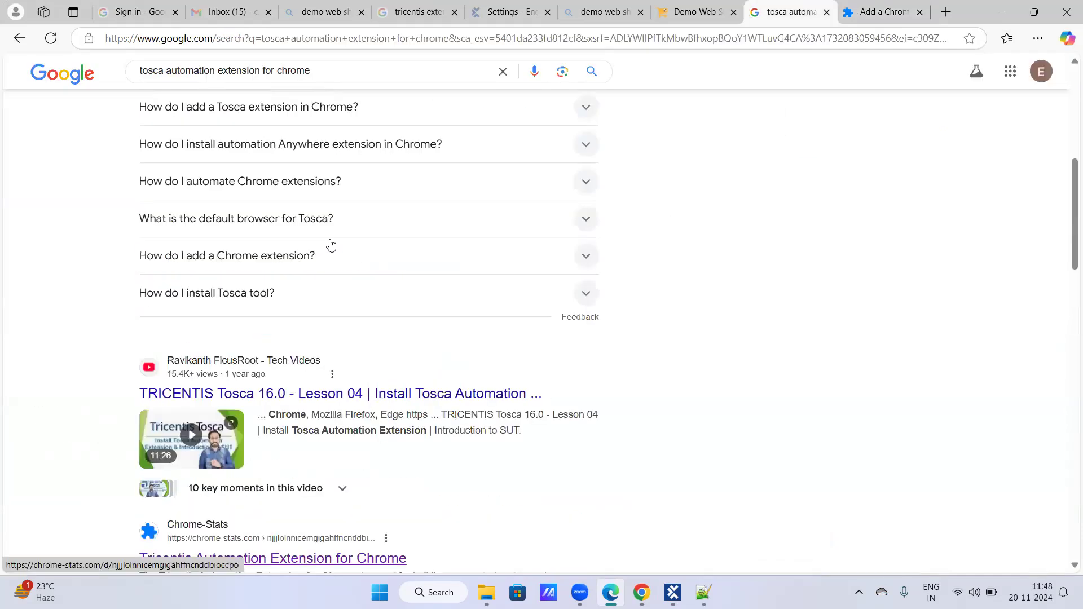
pyautogui.press('/')
pyautogui.press('BackSpace')
pyautogui.press('BackSpace')
pyautogui.press('BackSpace')
pyautogui.press('BackSpace')
pyautogui.press('BackSpace')
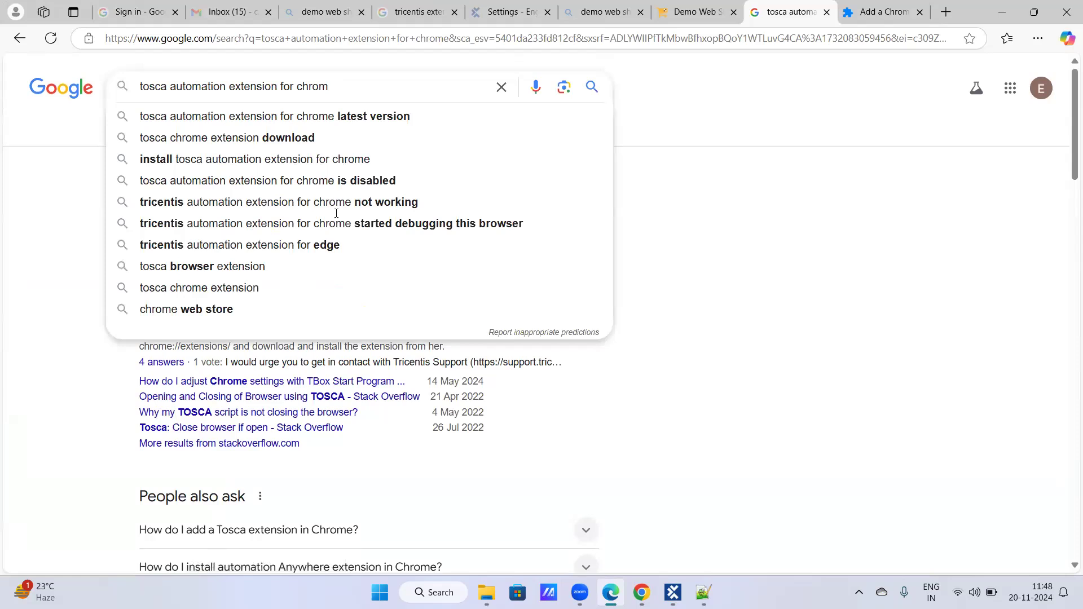
pyautogui.press('BackSpace')
pyautogui.write('edge')
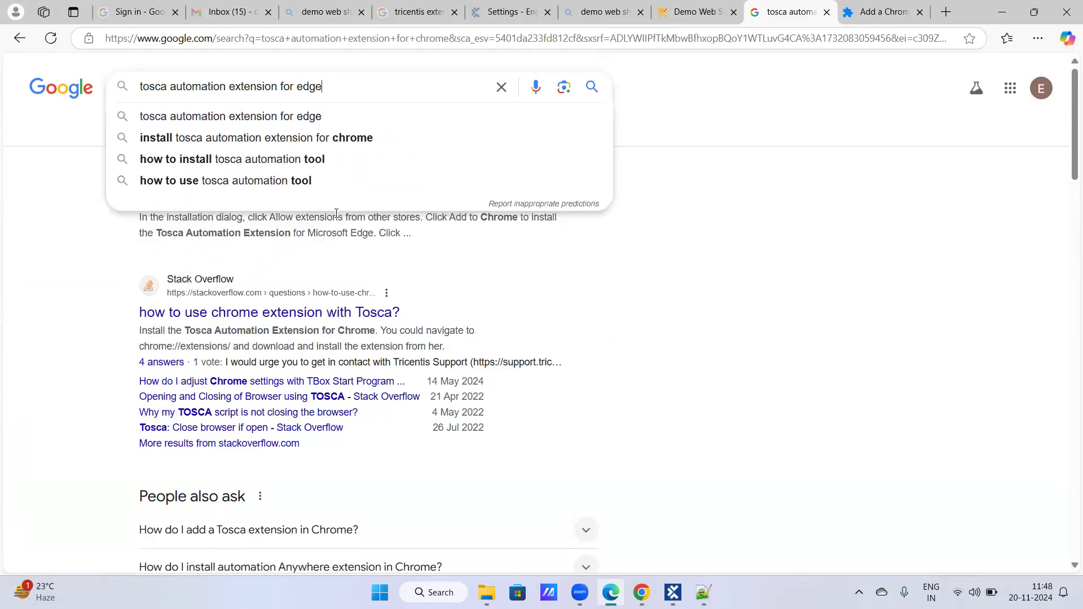
pyautogui.press('Return')
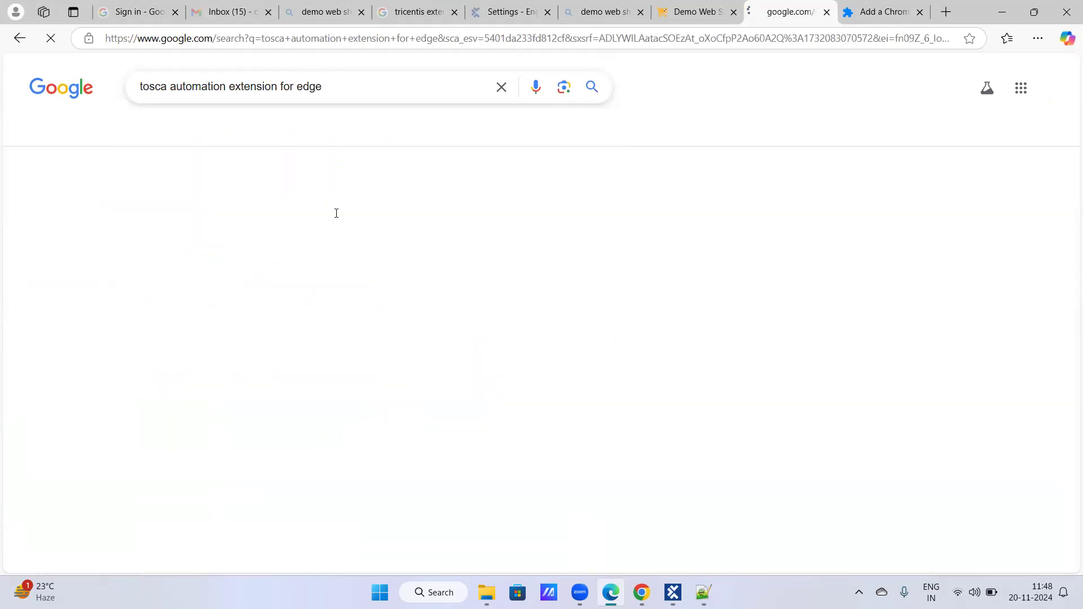
# - Open the Edge Add-ons result for Tricentis Automation Extension for Edge in a new tab and look over its page
pyautogui.rightClick(294, 204)
pyautogui.click(323, 222)
pyautogui.click(877, 8)
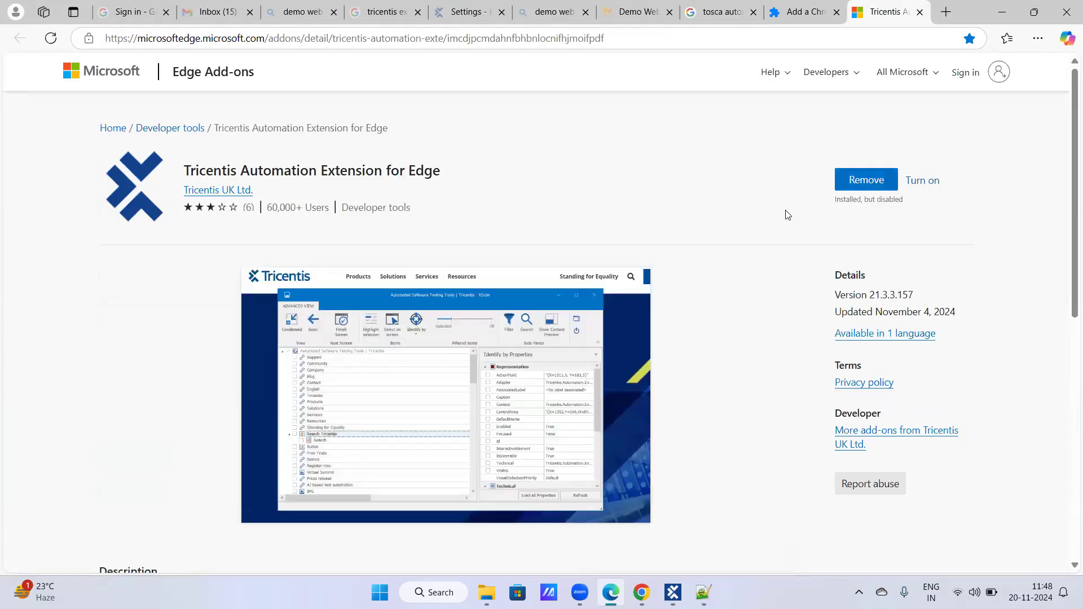
pyautogui.scroll(-3, 785, 214)
pyautogui.scroll(3, 787, 215)
# - Remove the disabled Tricentis Automation Extension for Edge from the browser and install it again
pyautogui.click(877, 182)
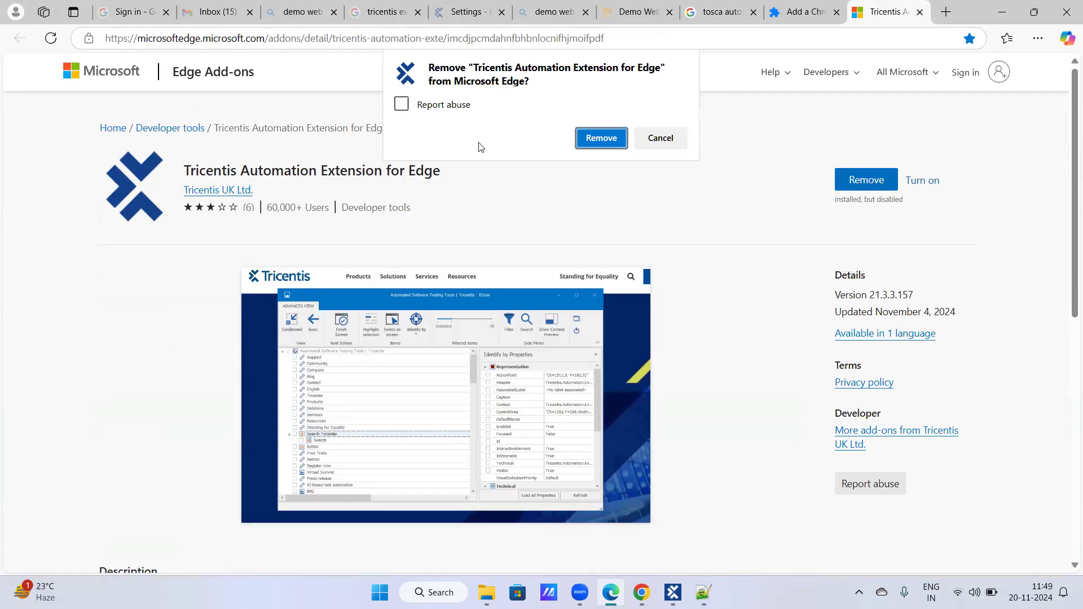
pyautogui.click(607, 146)
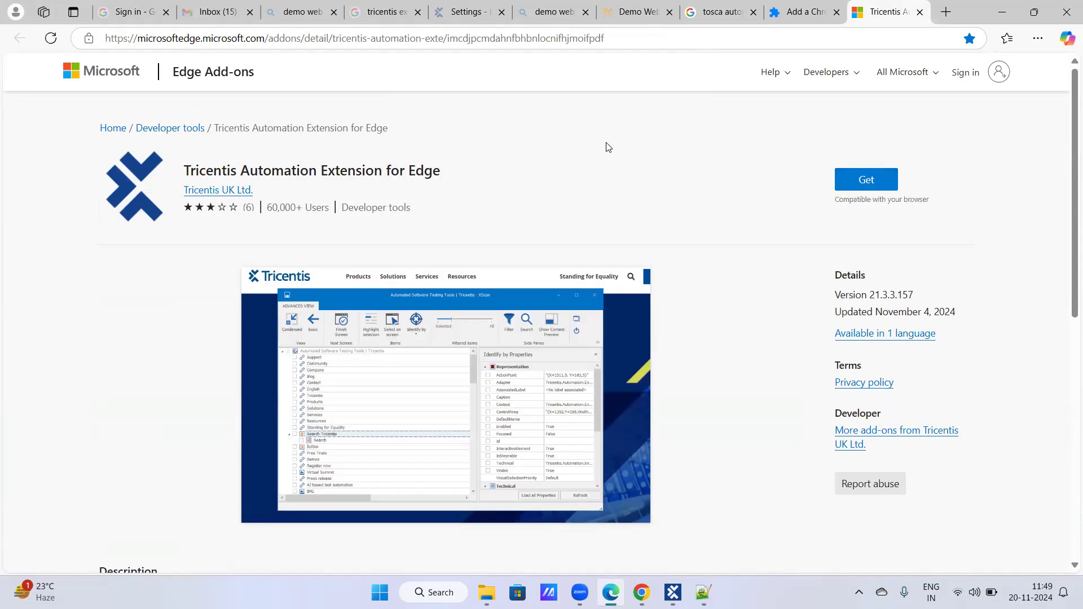
pyautogui.click(850, 181)
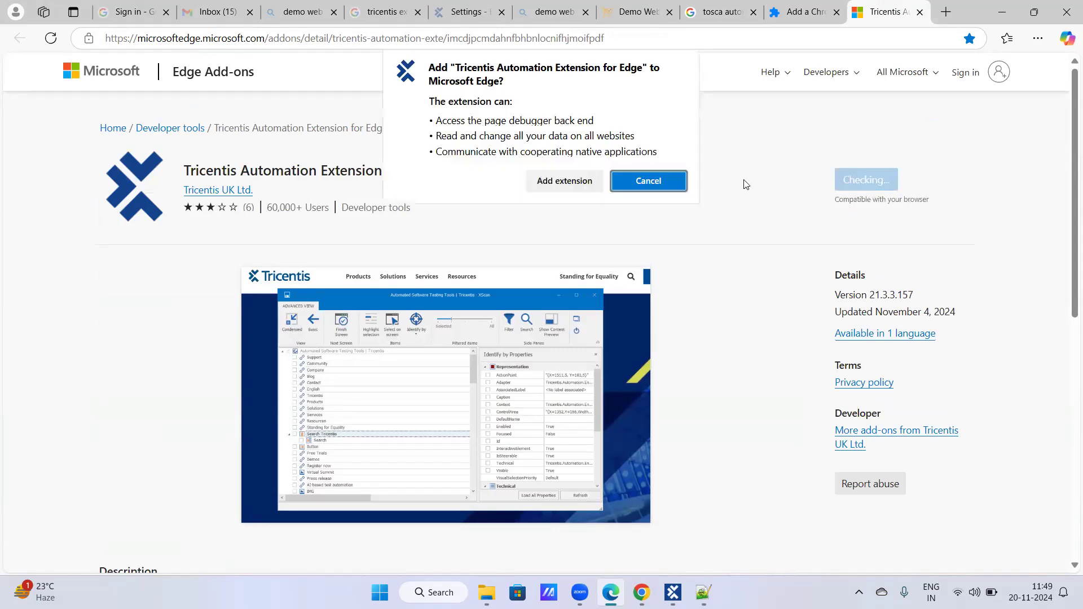
pyautogui.click(565, 180)
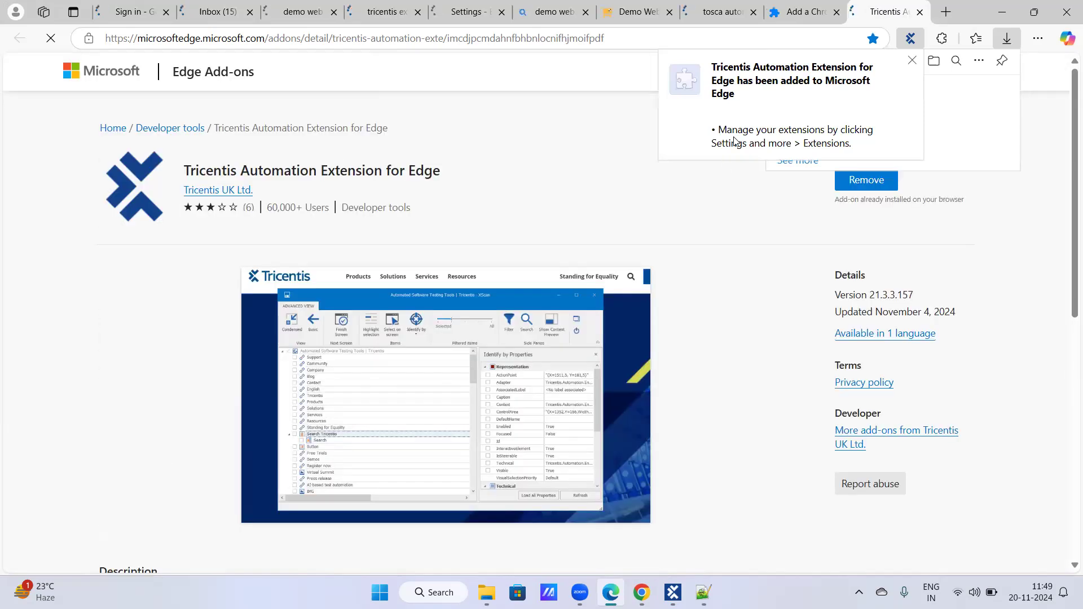
# - Open the management page of Tricentis Automation Extension for Edge, and return to the Demo Web Shop tab
pyautogui.click(977, 39)
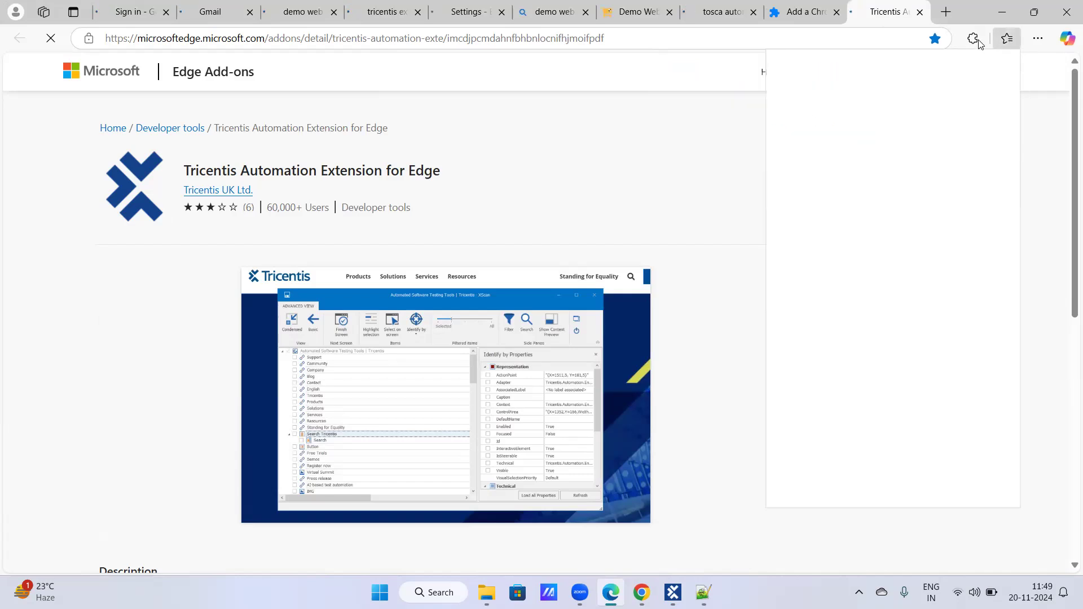
pyautogui.click(978, 41)
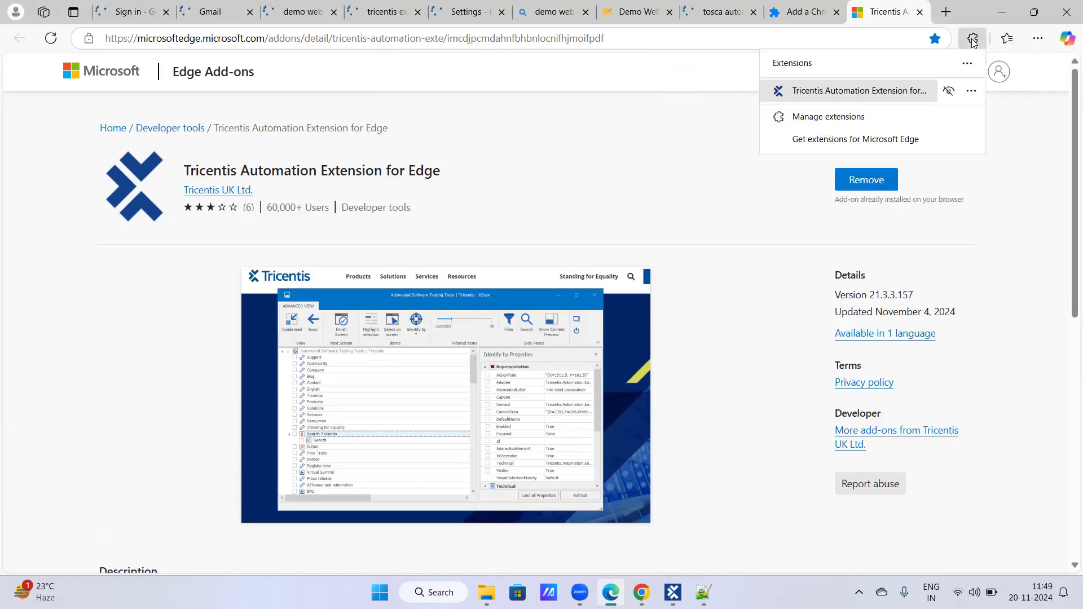
pyautogui.click(972, 91)
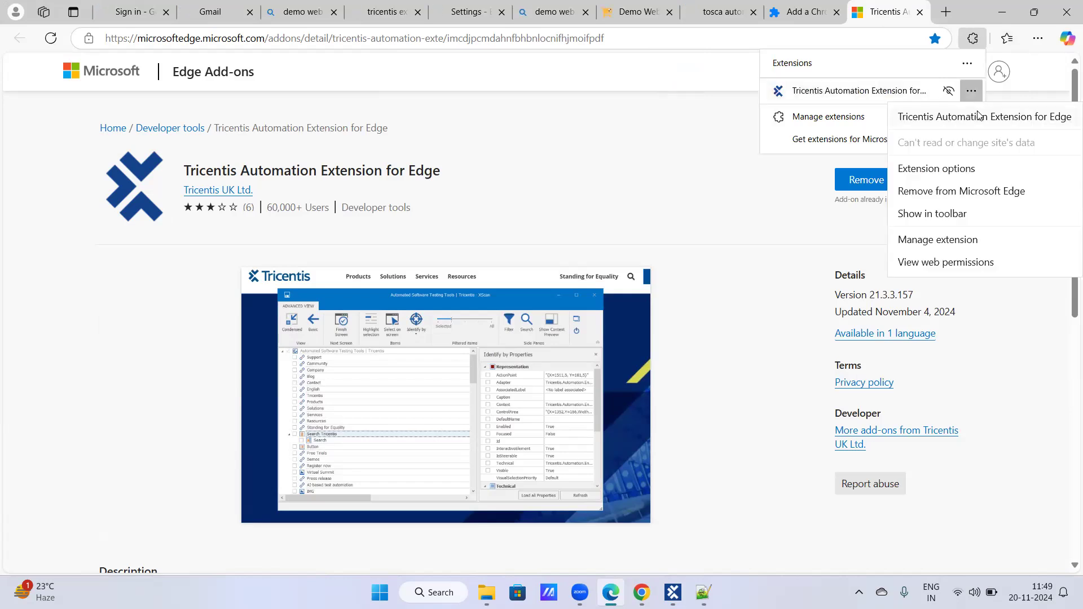
pyautogui.click(971, 239)
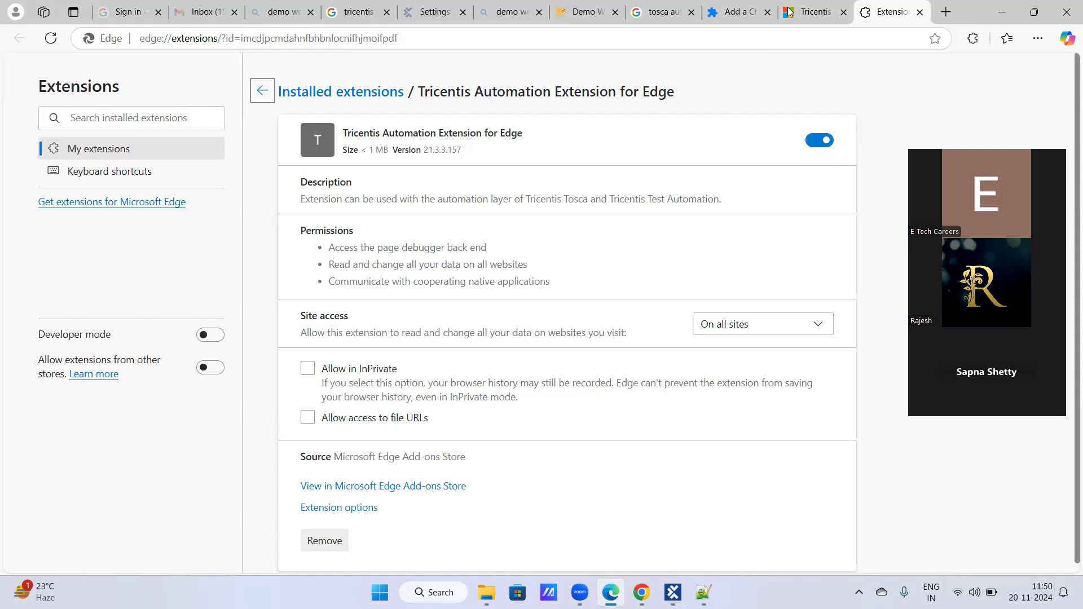
pyautogui.click(587, 14)
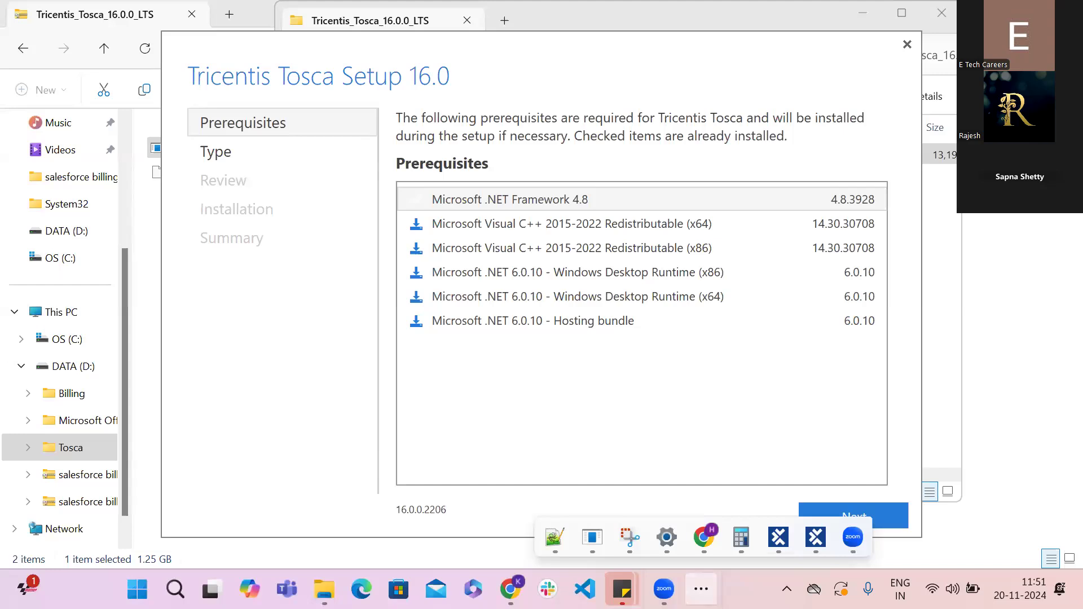
# - Bring up Tricentis Tosca Setup 16.0 and accept the Tosca Commander setup type with the default install locations
pyautogui.click(816, 537)
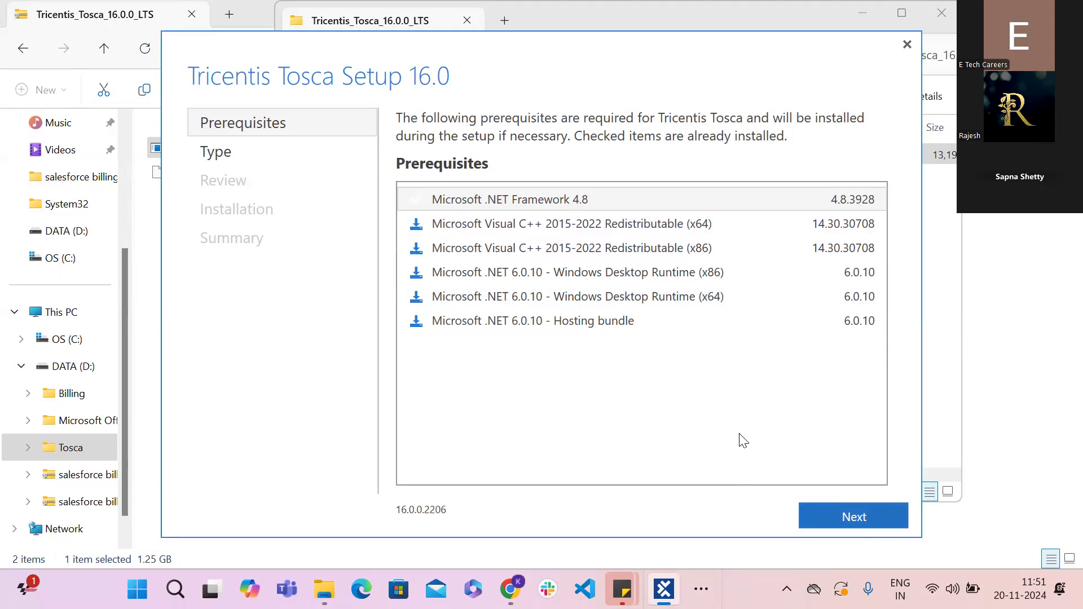
pyautogui.press('Return')
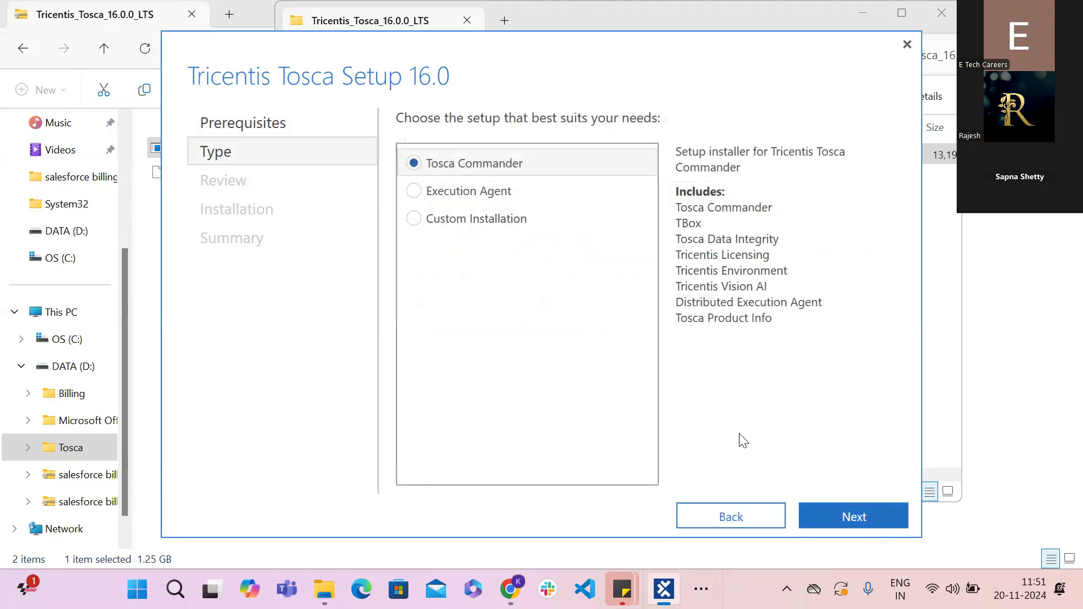
pyautogui.press('Return')
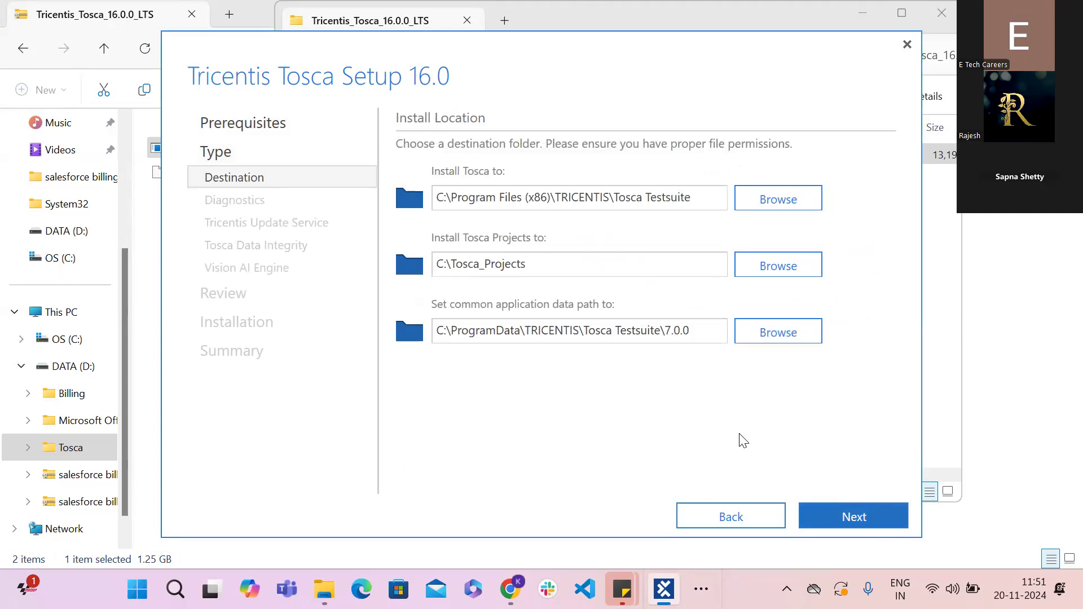
pyautogui.press('Return')
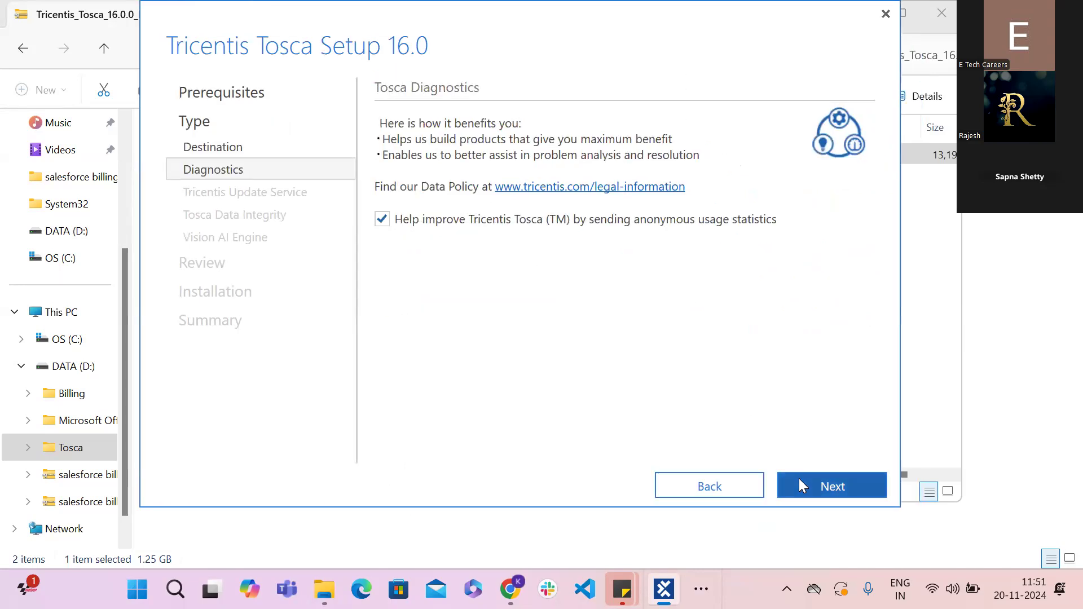
# - Keep anonymous usage statistics enabled, and switch the Tricentis Update Service feature on and back off before continuing
pyautogui.click(799, 479)
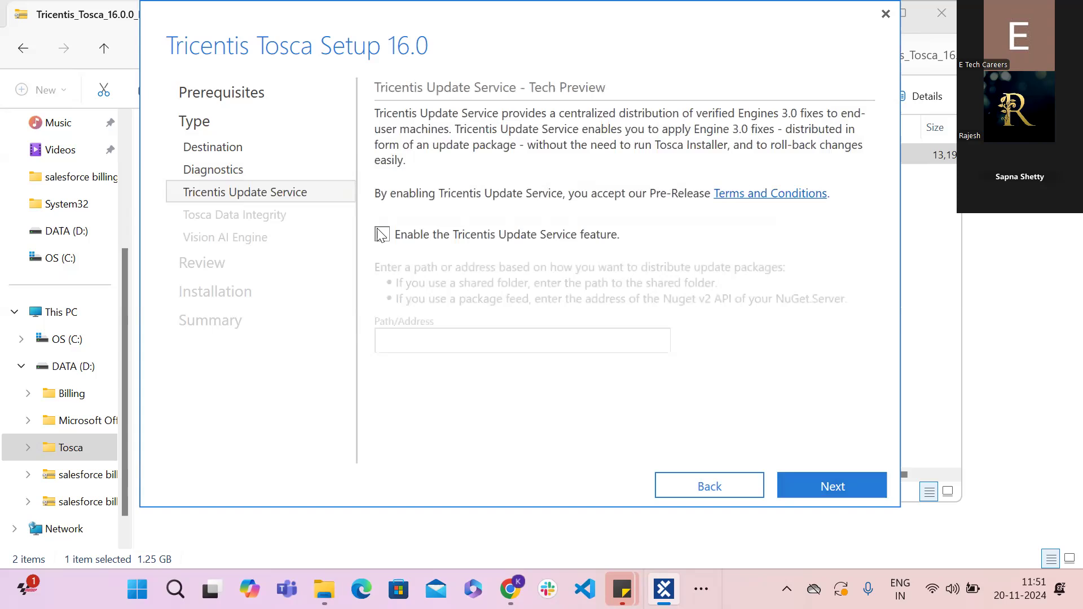
pyautogui.click(382, 234)
pyautogui.click(382, 234)
pyautogui.click(824, 488)
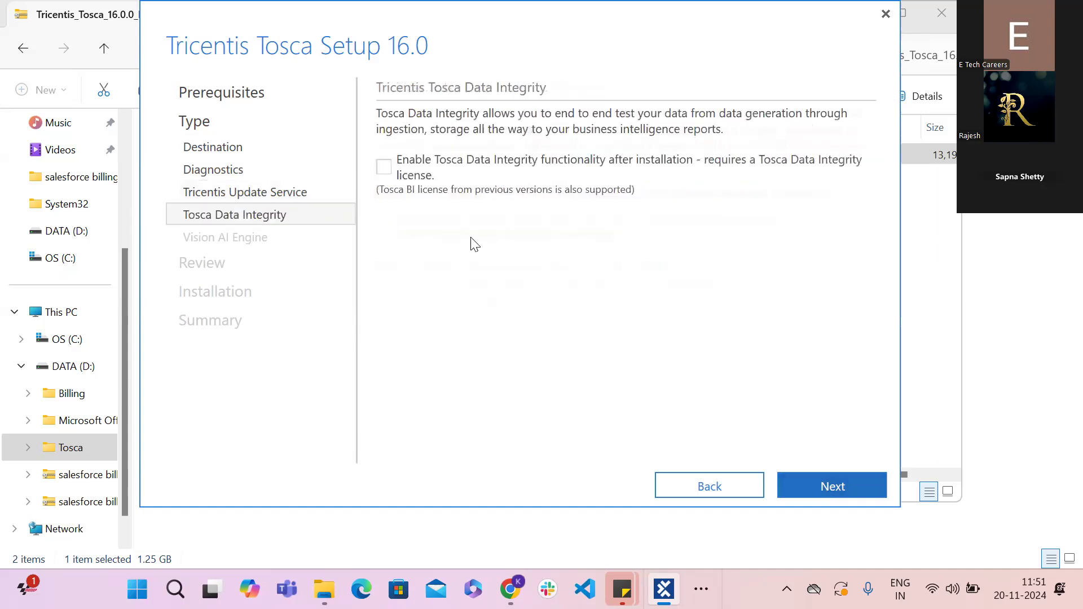
# - Enable Tosca Data Integrity functionality, keep the Tricentis Vision AI Engine selected, and start the installation
pyautogui.click(382, 169)
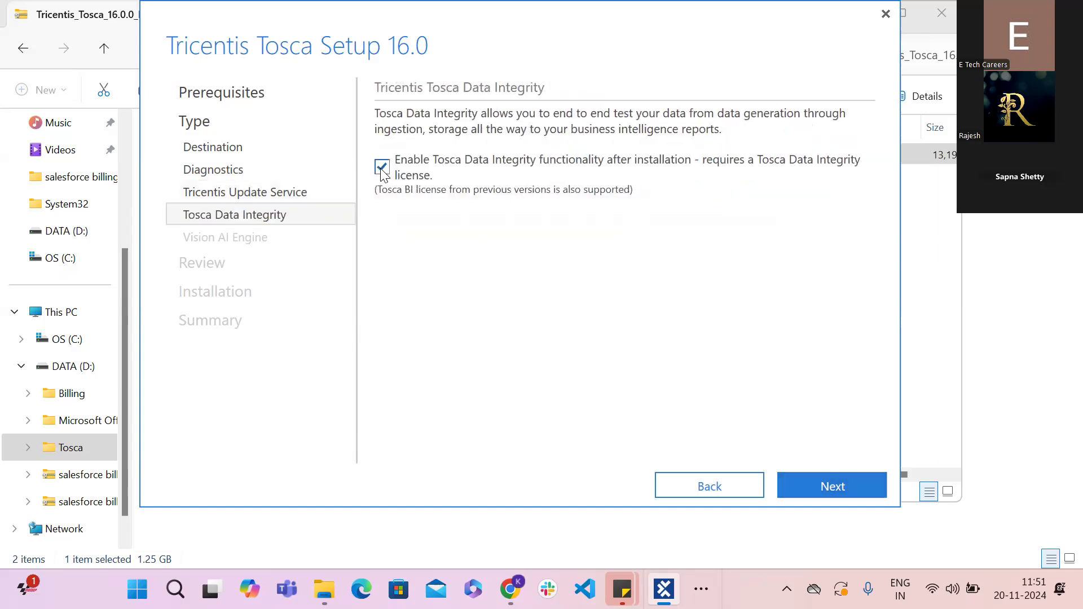
pyautogui.click(851, 485)
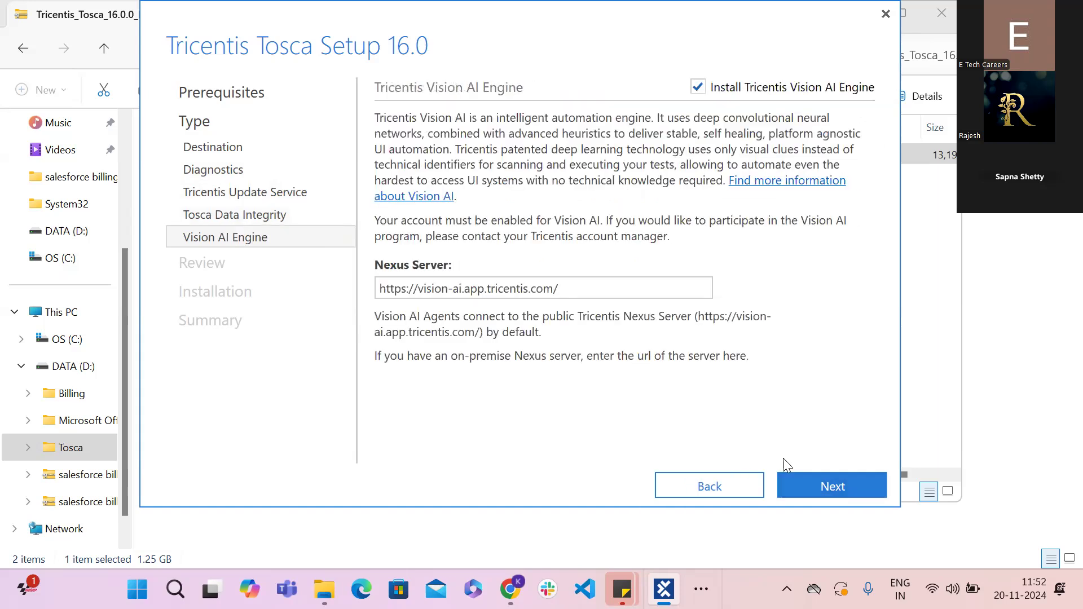
pyautogui.click(806, 483)
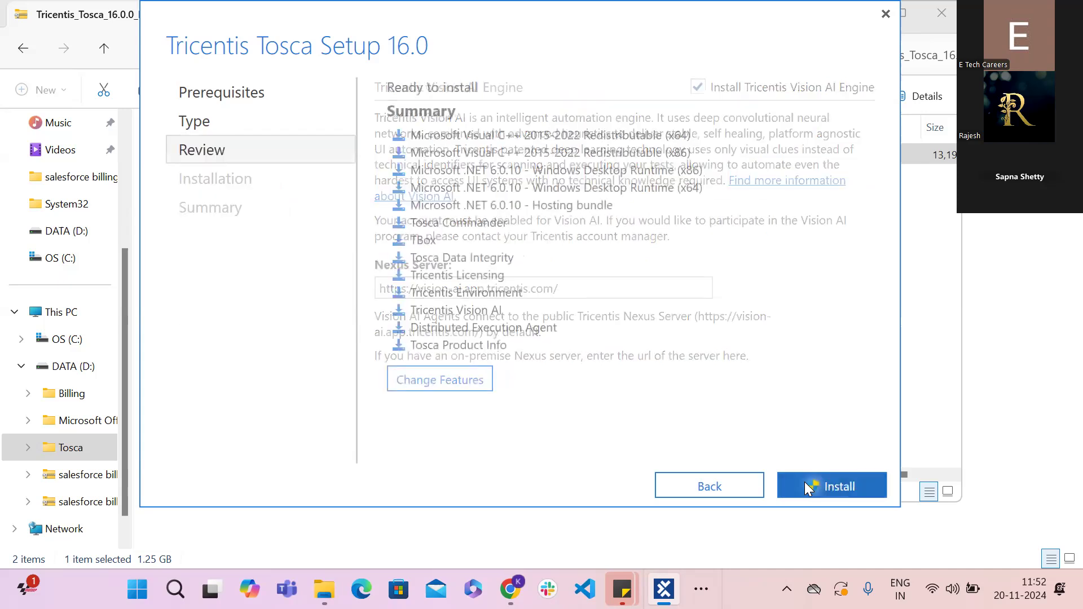
pyautogui.click(805, 483)
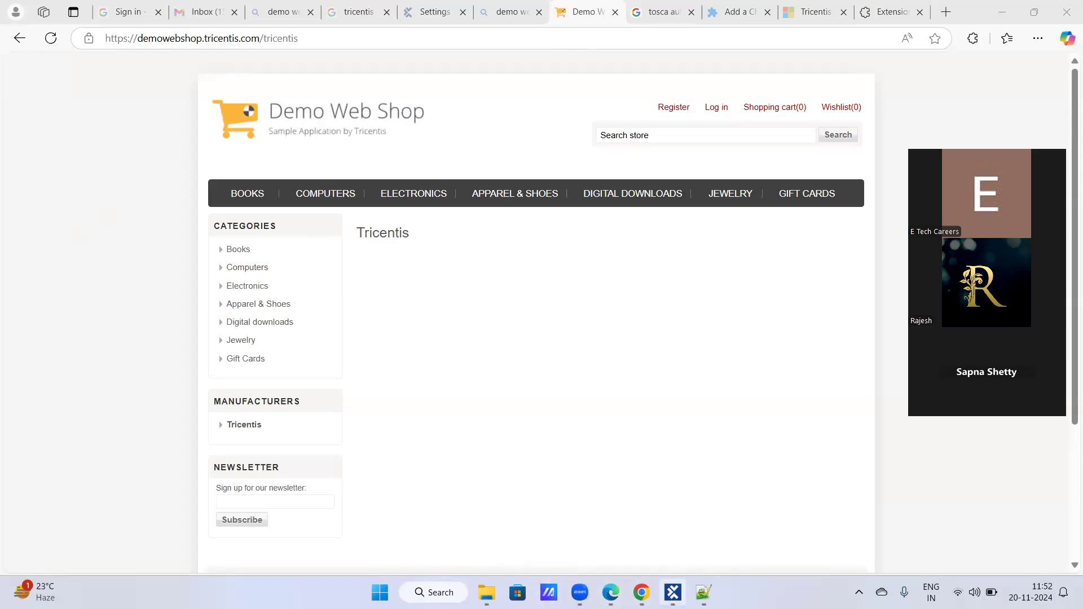
# - Switch to Tosca Commander and start an application scan for the Demo web shop Modules folder
pyautogui.click(673, 593)
pyautogui.rightClick(103, 185)
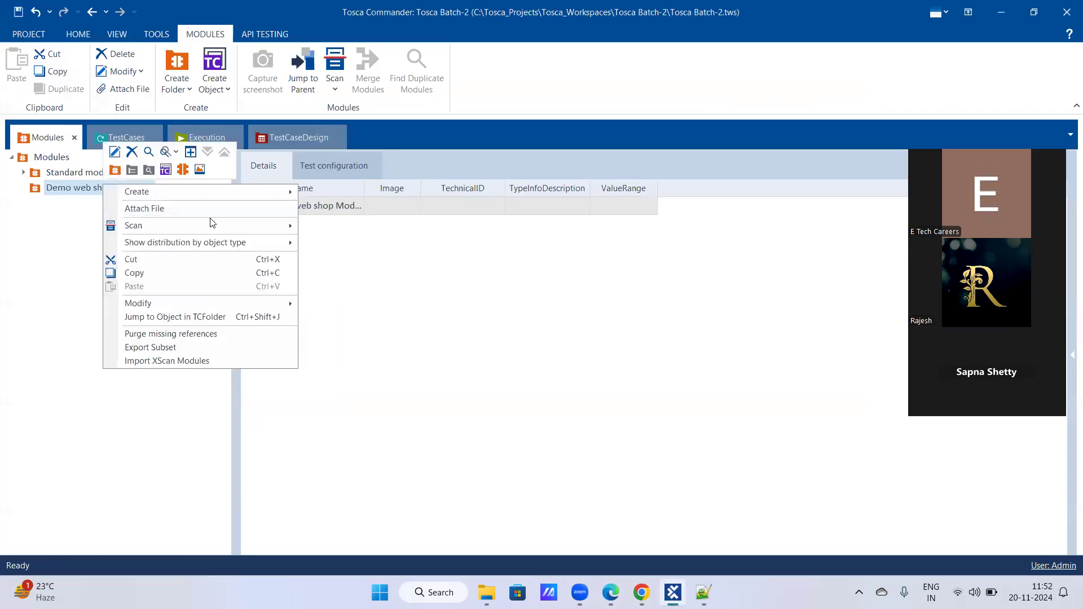
pyautogui.moveTo(270, 227)
pyautogui.click(355, 226)
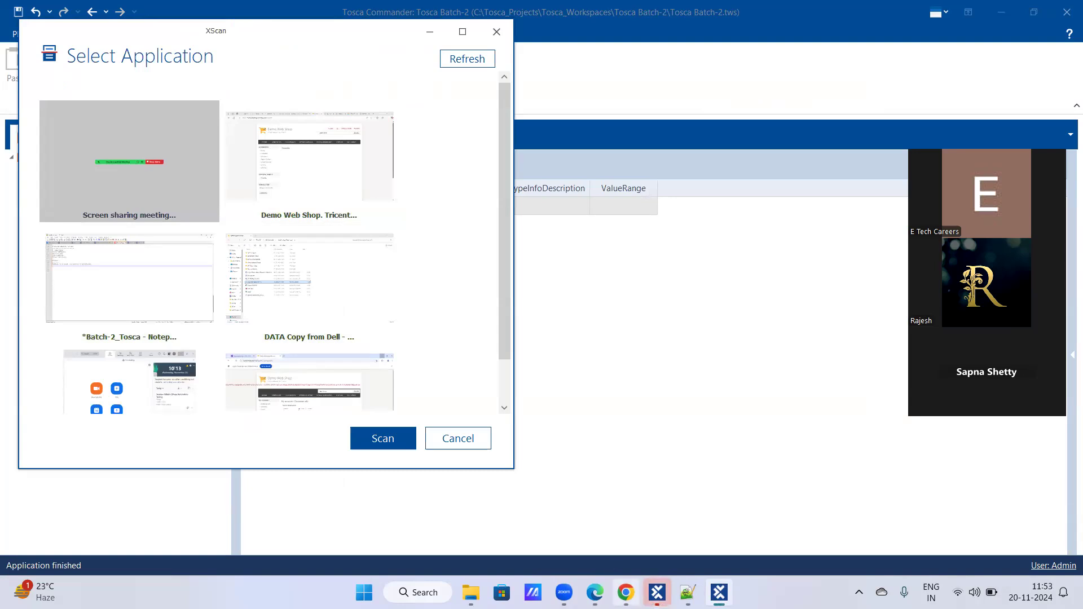
# - Check the Demo Web Shop page in Edge, and scan its window from XScan's application list
pyautogui.click(595, 593)
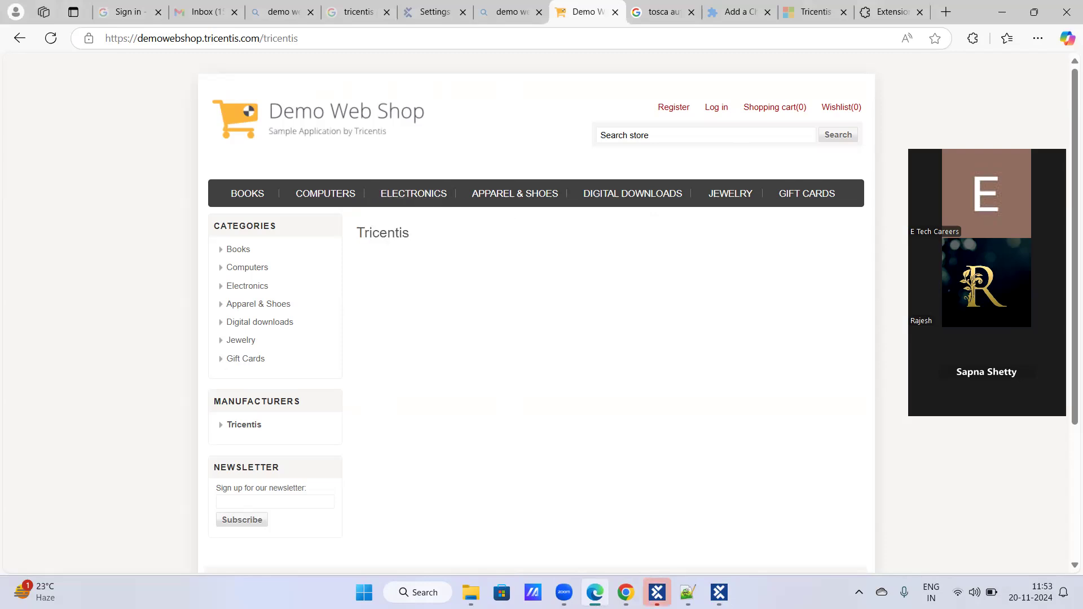
pyautogui.moveTo(658, 593)
pyautogui.moveTo(718, 593)
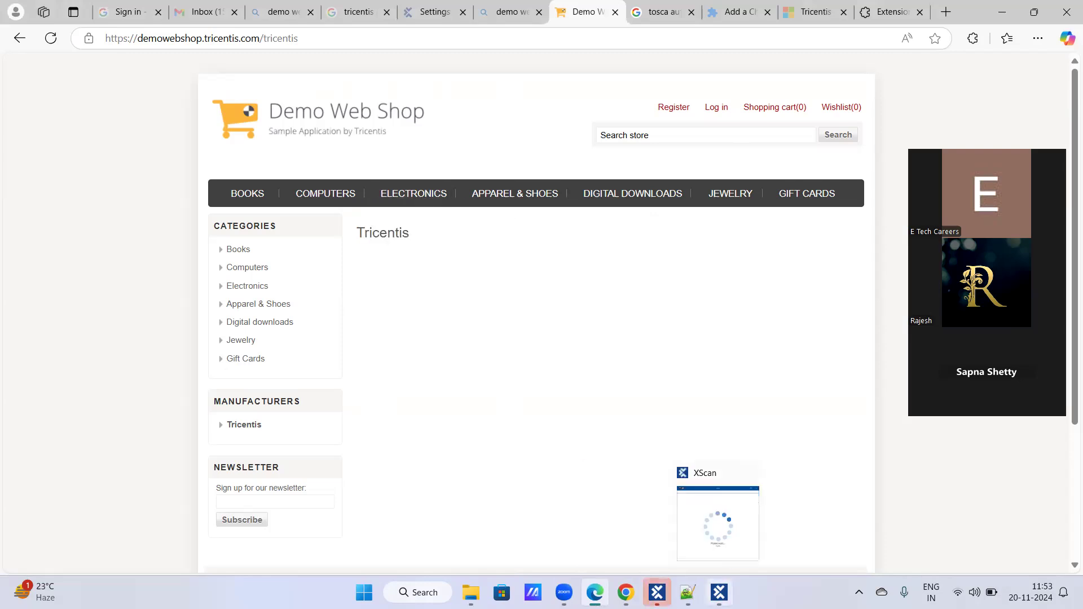
pyautogui.click(718, 522)
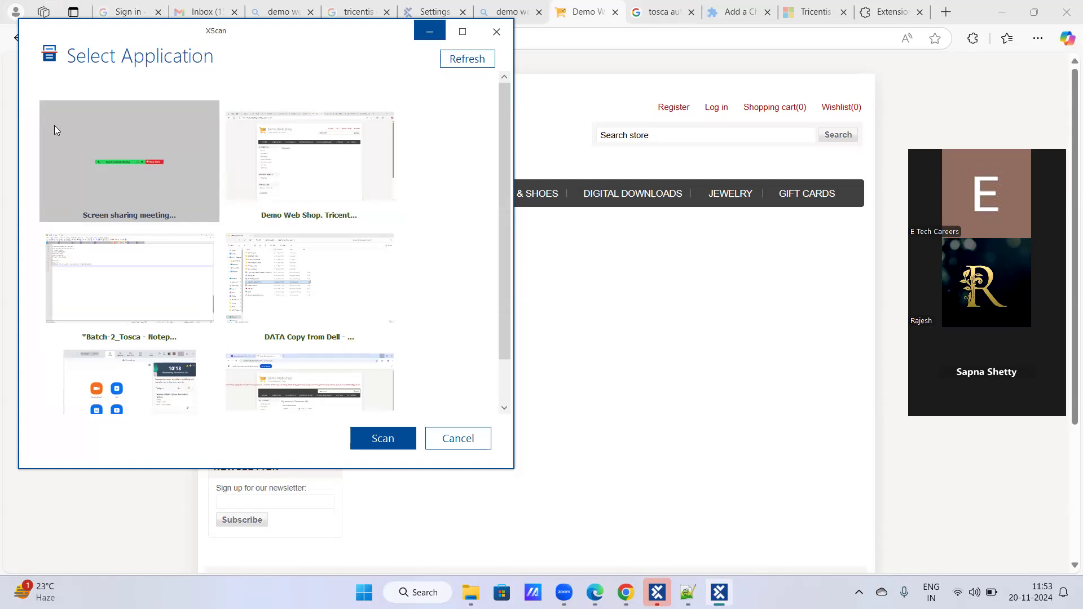
pyautogui.click(322, 187)
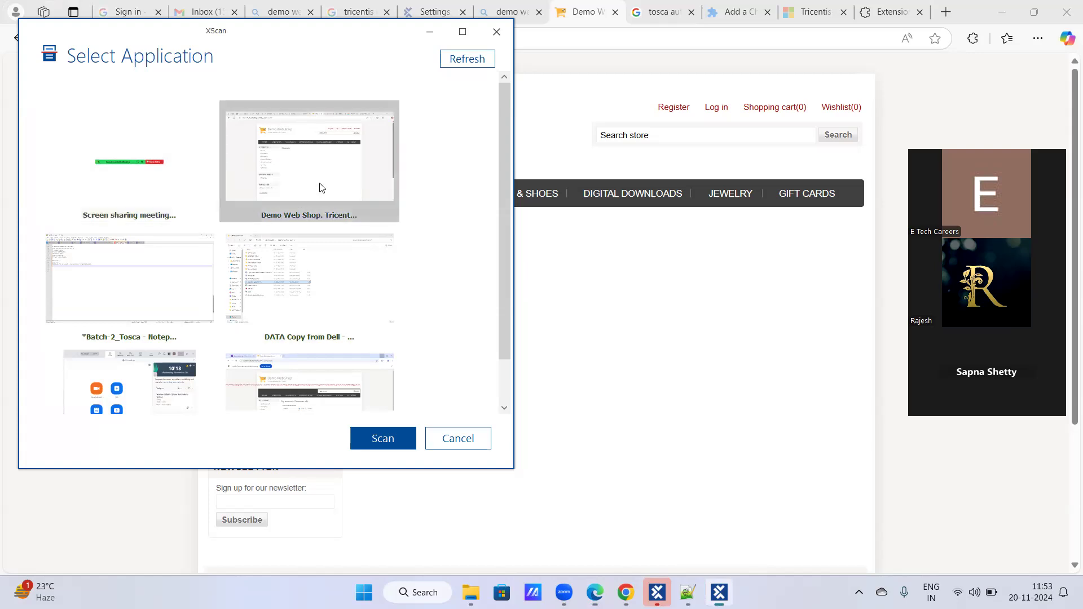
pyautogui.click(402, 434)
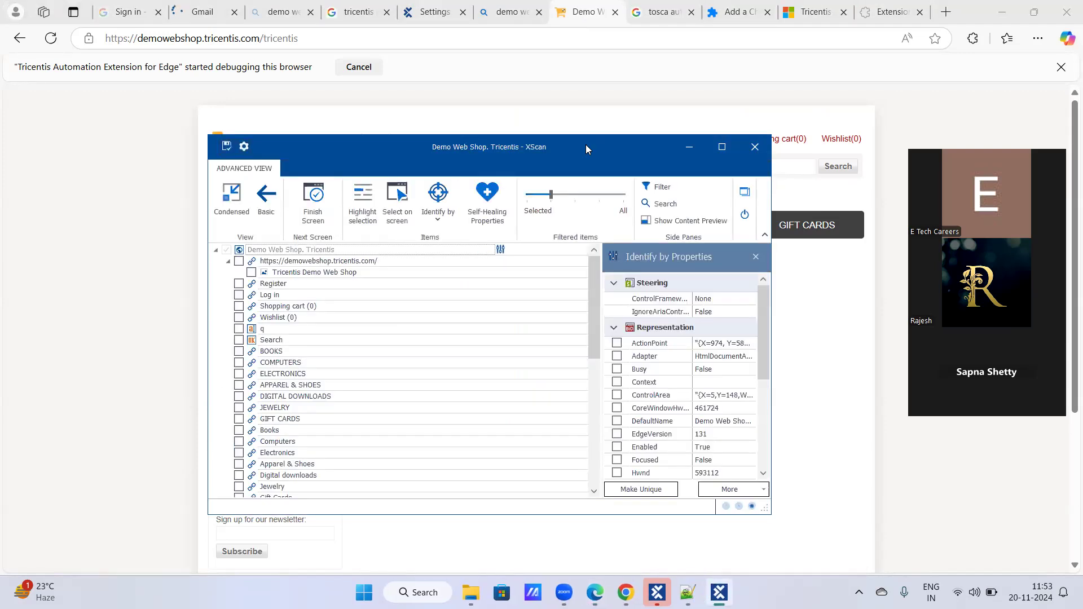
# - Move XScan off the page header, switch to the Basic view, maximize it, and return to the Advanced view
pyautogui.moveTo(517, 150); pyautogui.dragTo(630, 261)
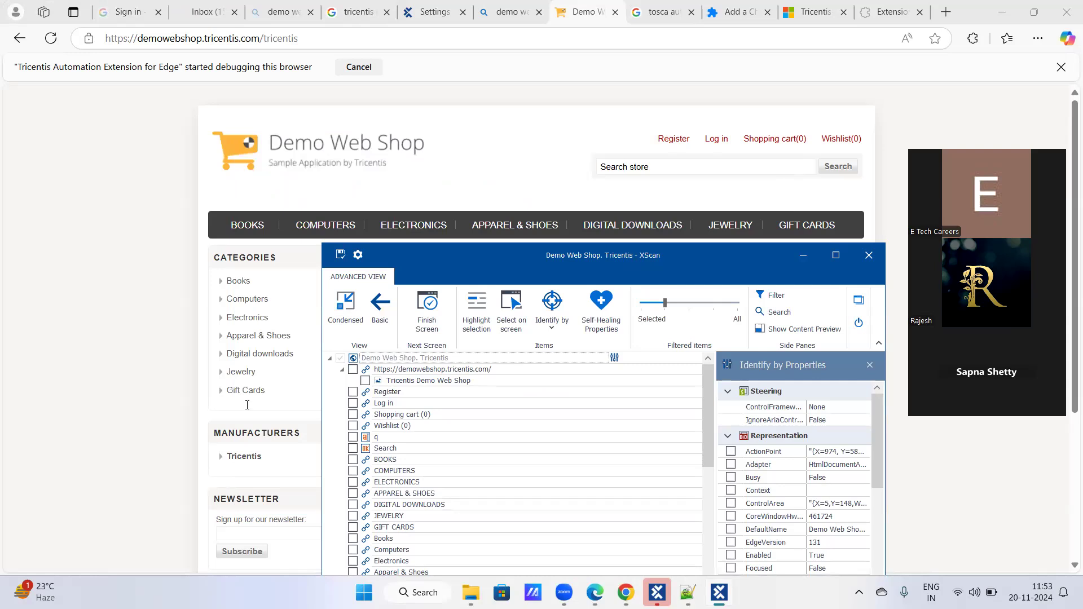
pyautogui.click(380, 254)
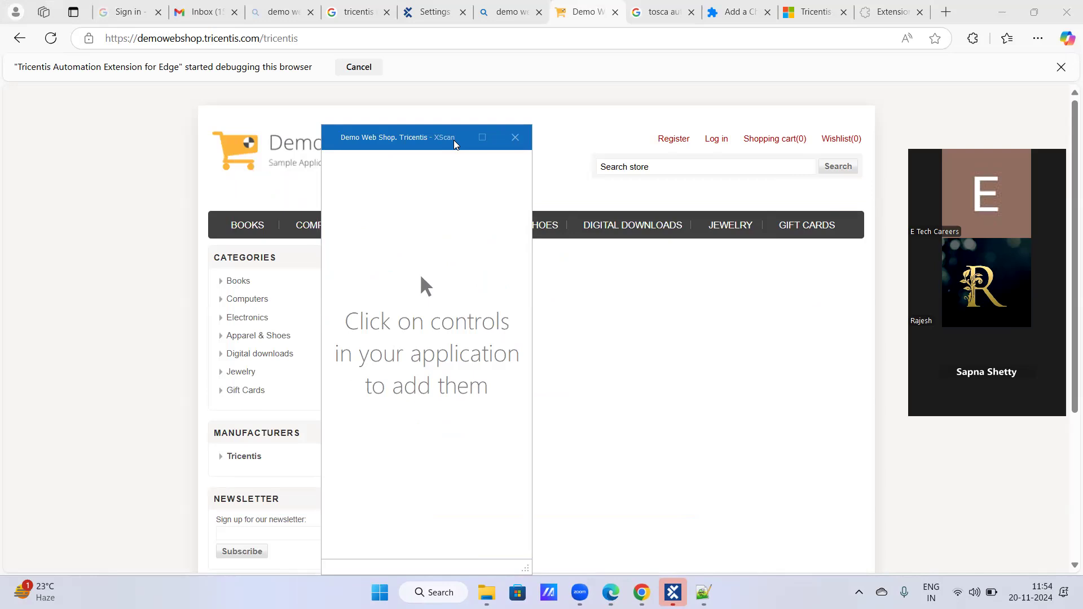
pyautogui.click(482, 137)
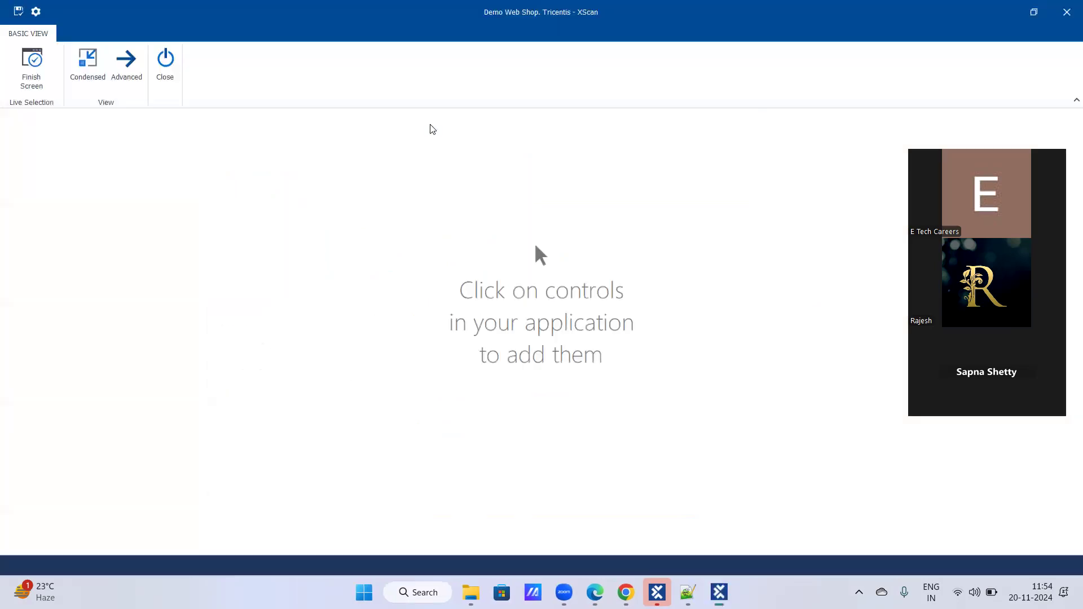
pyautogui.click(127, 65)
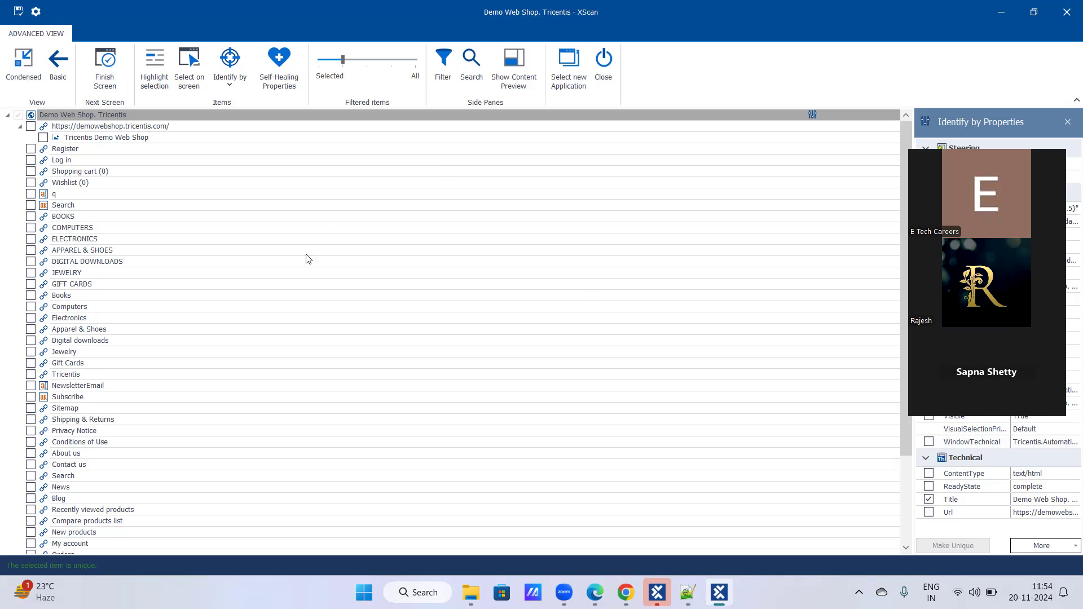
# - Finish the current screen, try scanning the next screen, and dismiss the Vision AI Engine scan
pyautogui.click(109, 66)
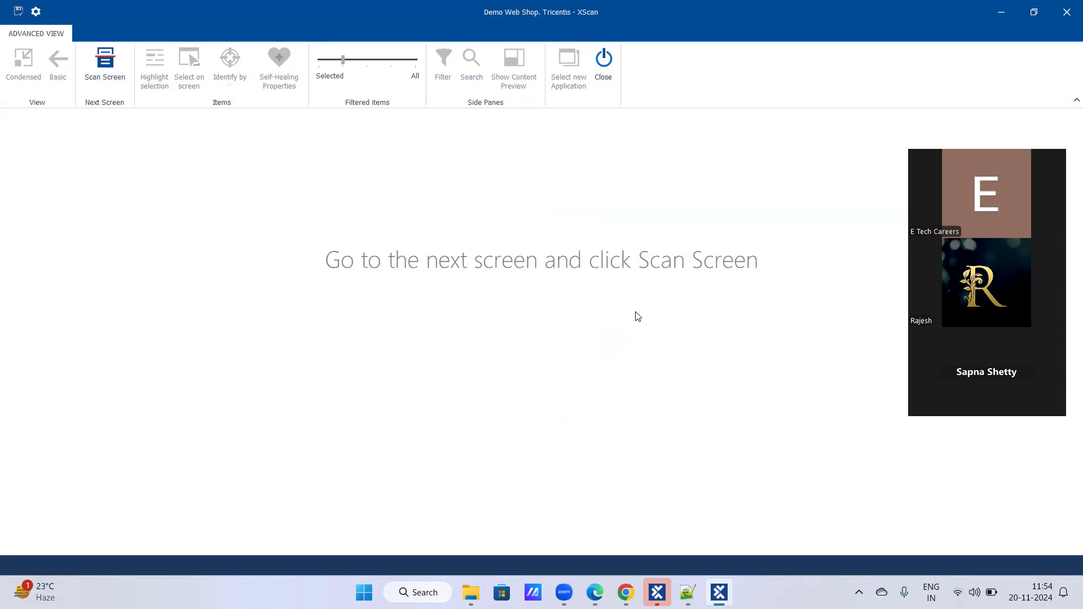
pyautogui.click(111, 70)
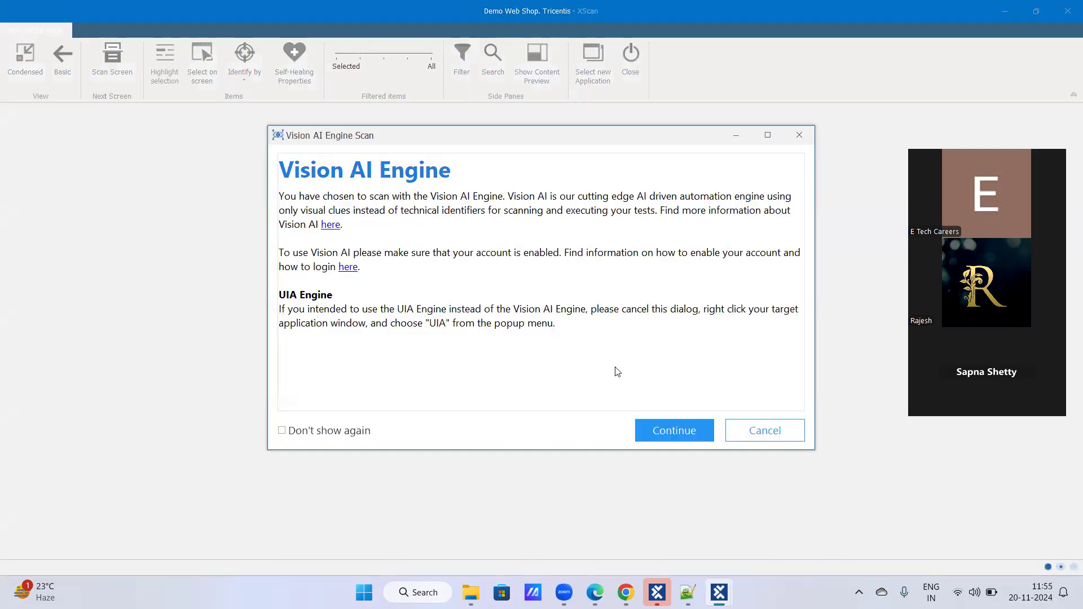
pyautogui.click(739, 432)
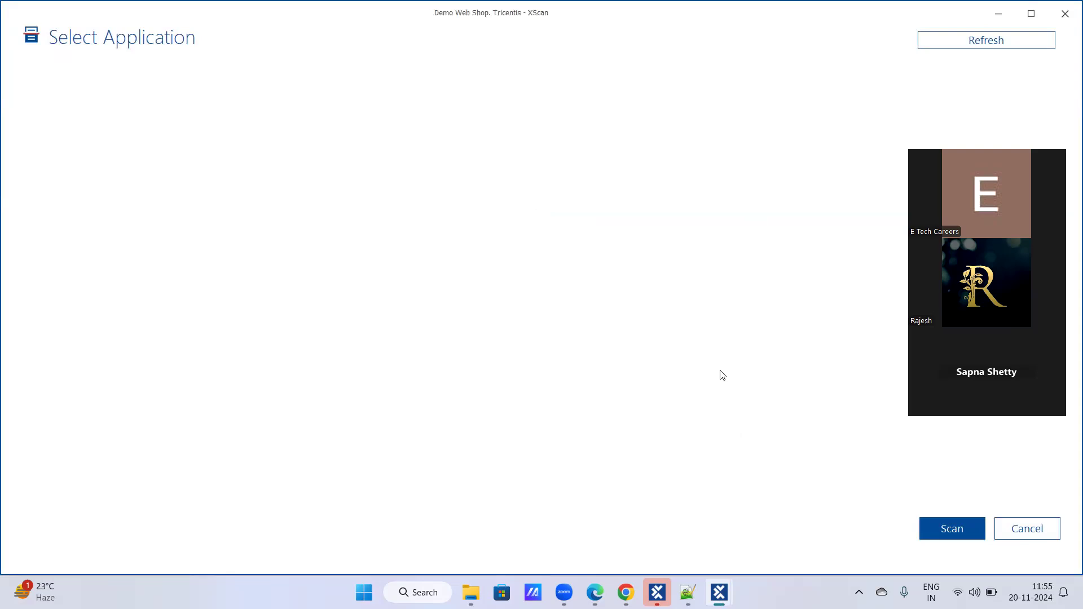
# - Try refreshing XScan's application list, and close XScan together with its error report
pyautogui.click(982, 45)
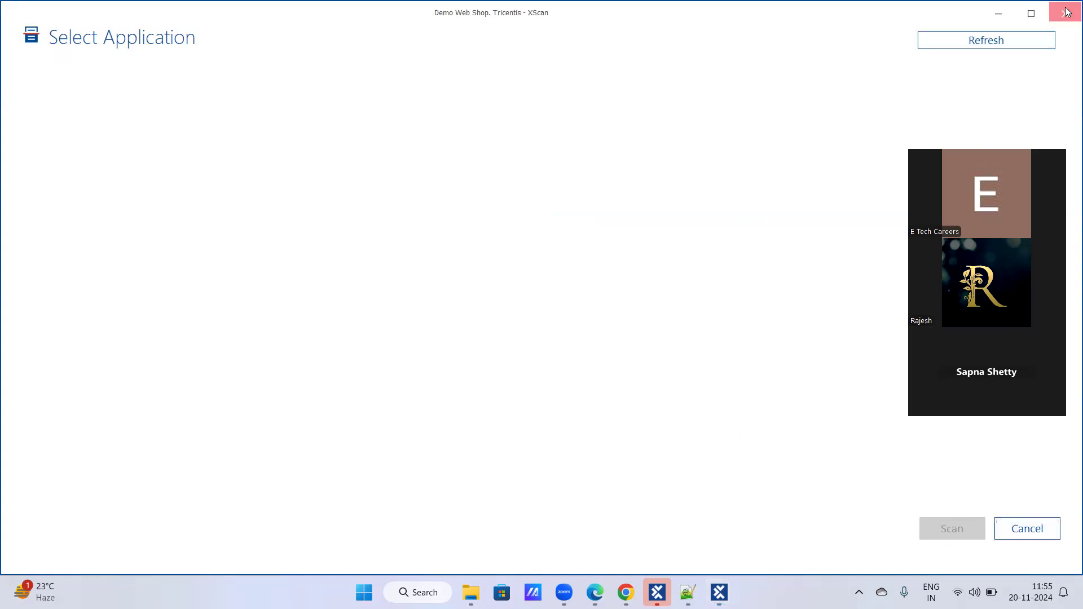
pyautogui.click(977, 45)
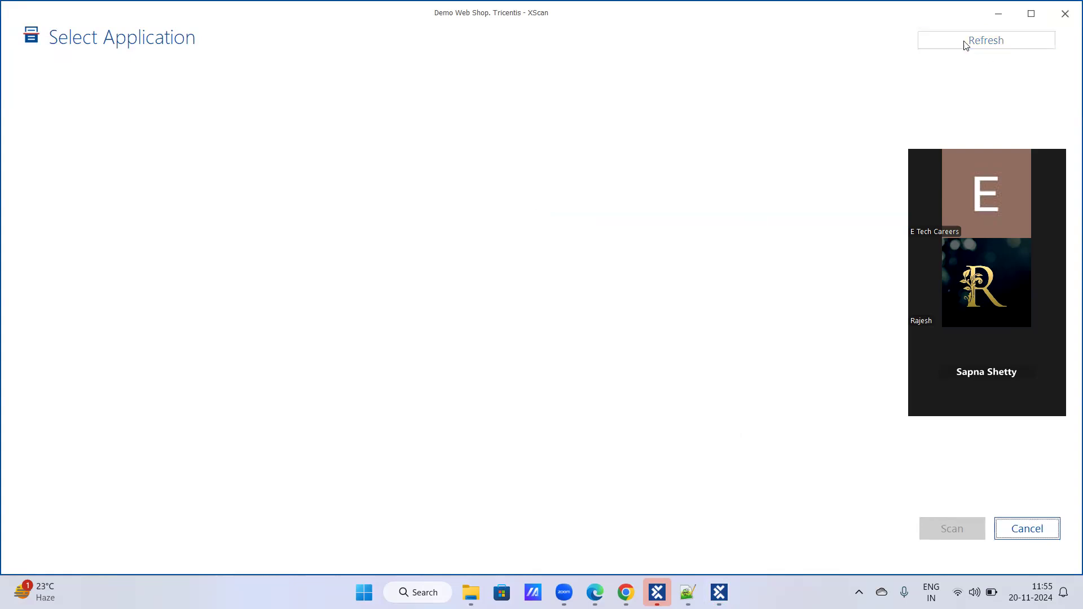
pyautogui.click(1065, 13)
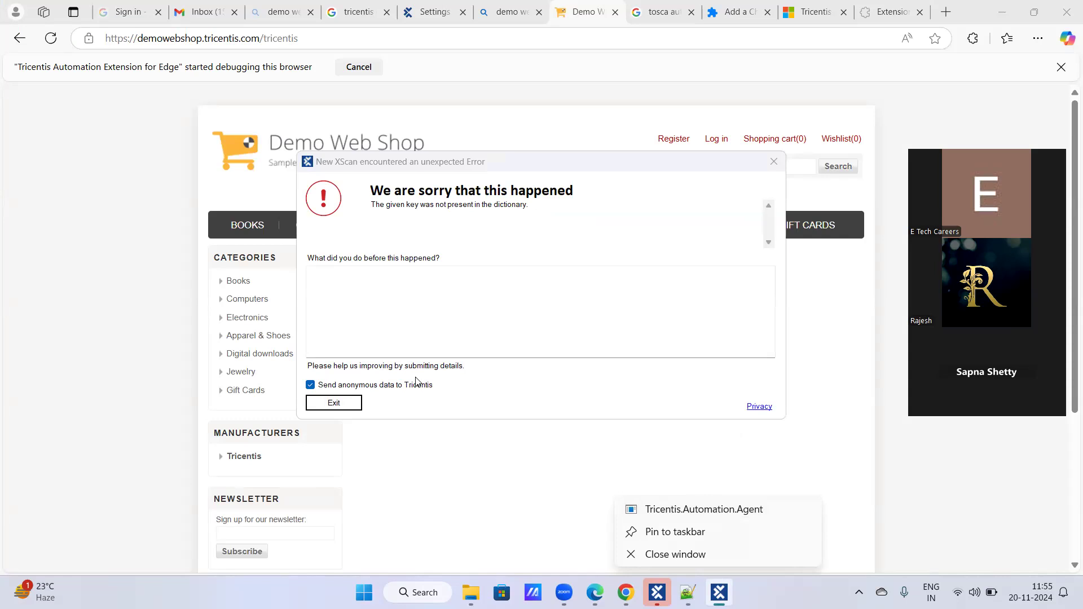
pyautogui.click(333, 404)
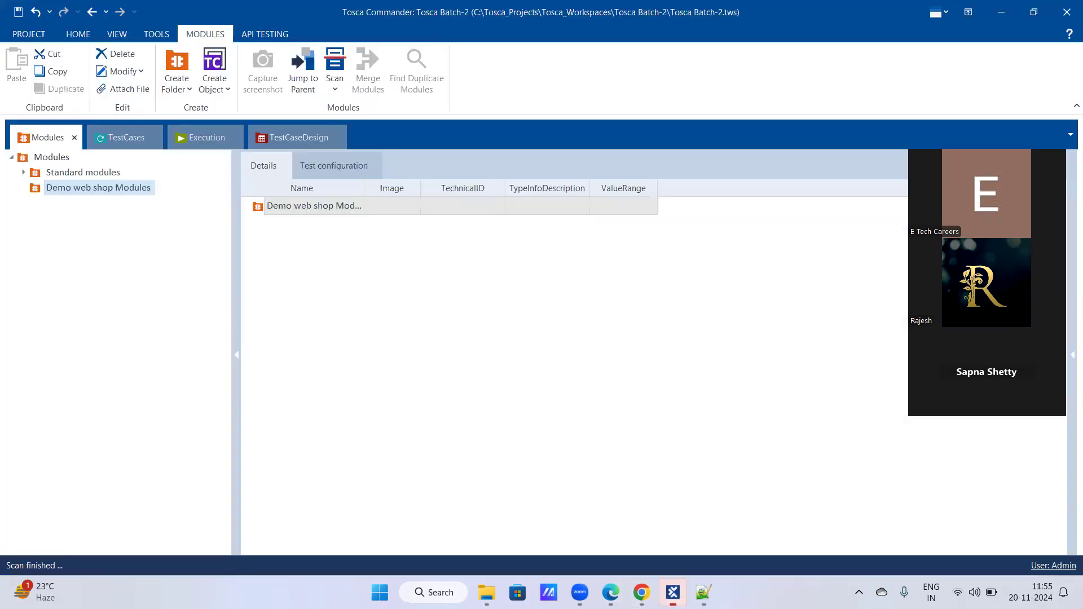
# - Start a new application scan for the Demo web shop Modules folder, using the Demo Web Shop window
pyautogui.rightClick(110, 188)
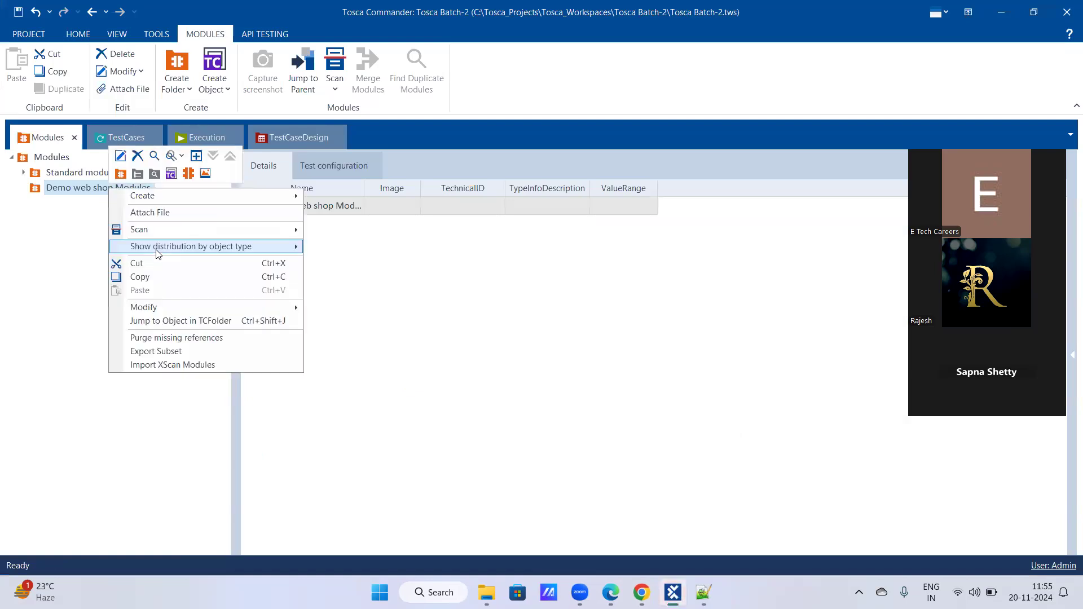
pyautogui.moveTo(273, 230)
pyautogui.click(353, 232)
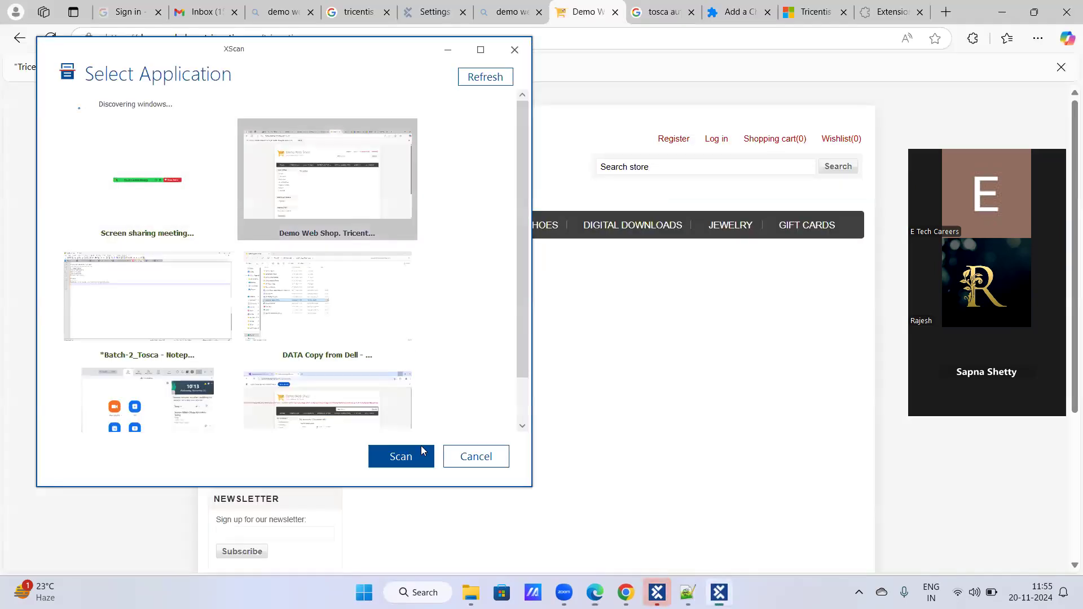
pyautogui.click(420, 450)
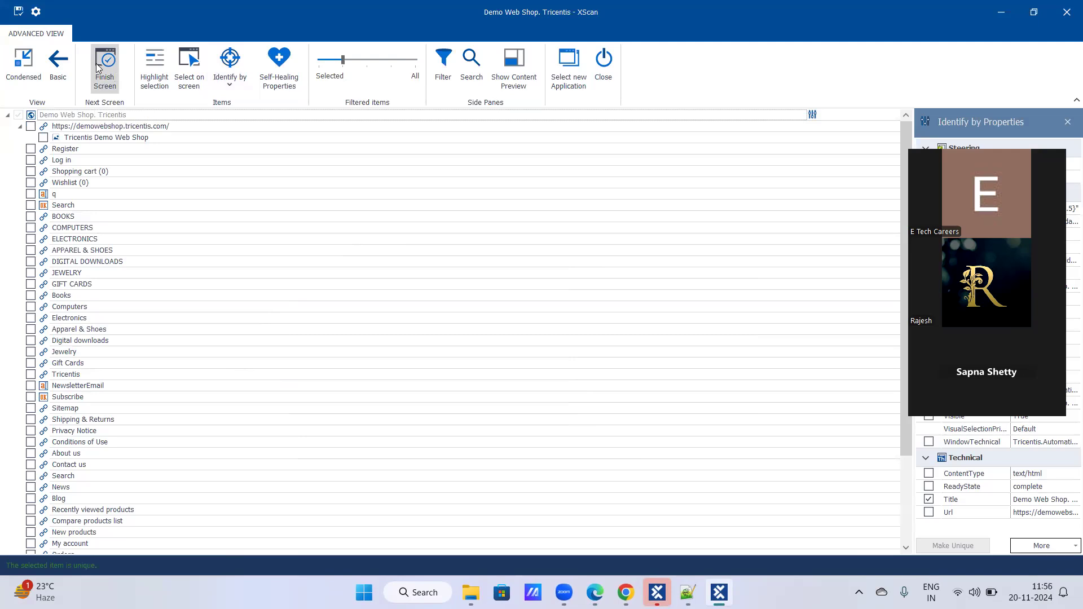
# - Compare XScan's Basic, Advanced and Condensed views for the scanned page, with the Advanced view maximized
pyautogui.click(59, 63)
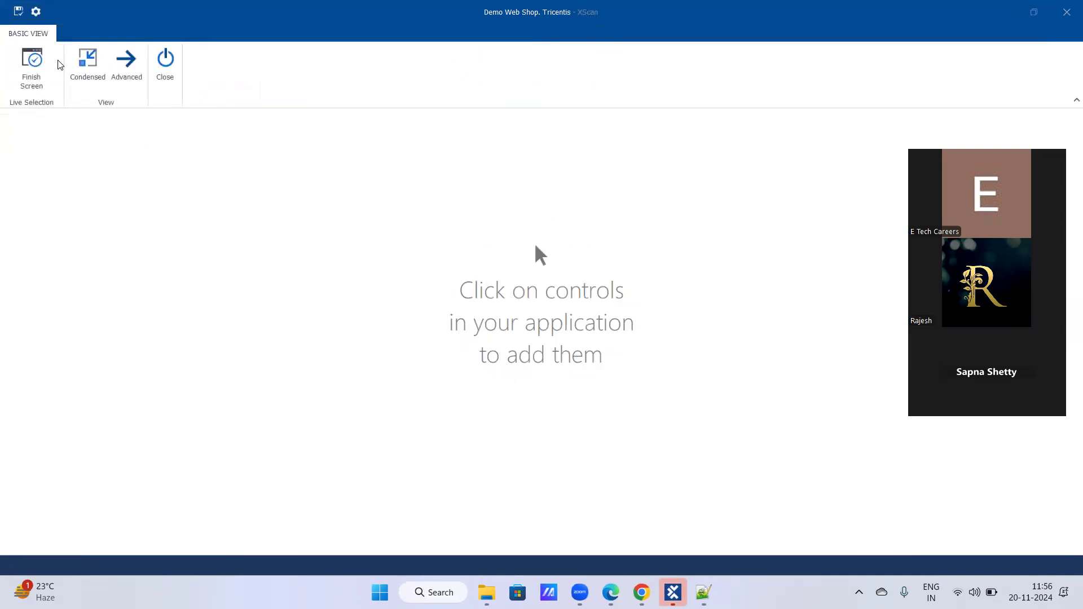
pyautogui.click(125, 62)
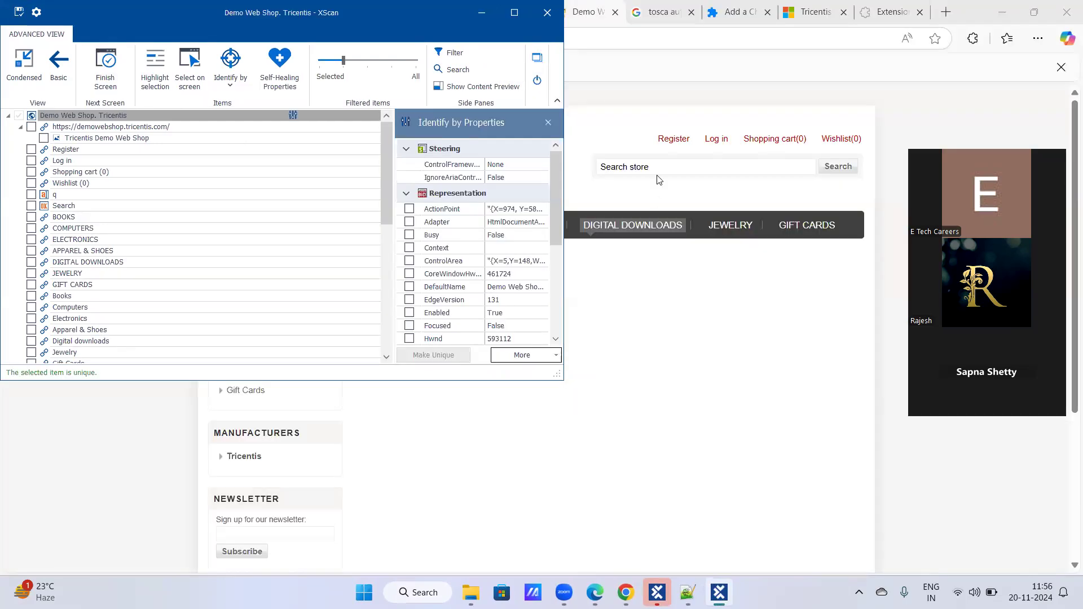
pyautogui.click(513, 11)
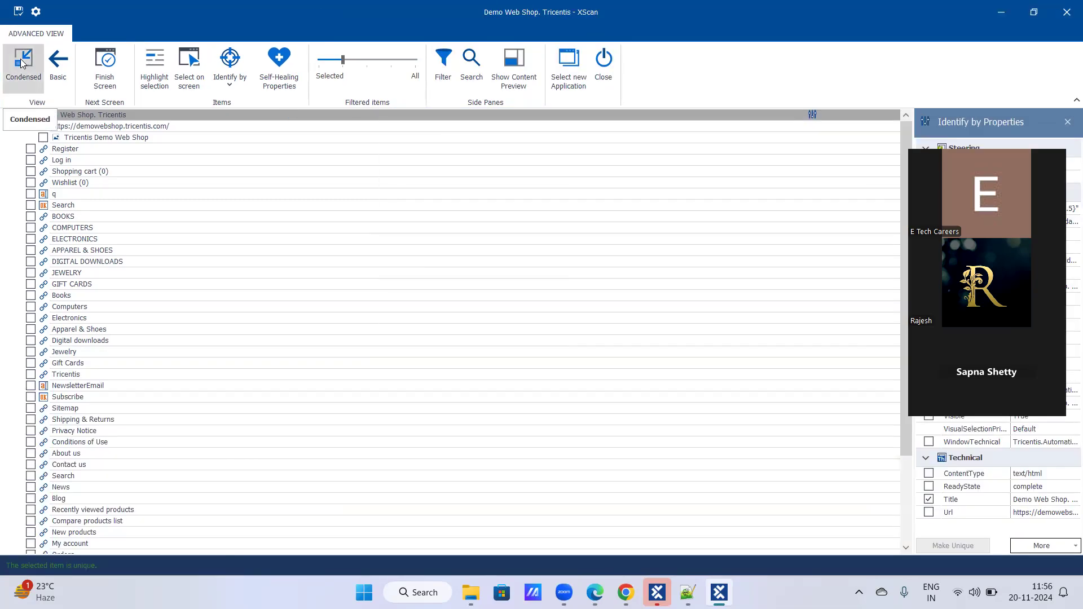
pyautogui.click(22, 62)
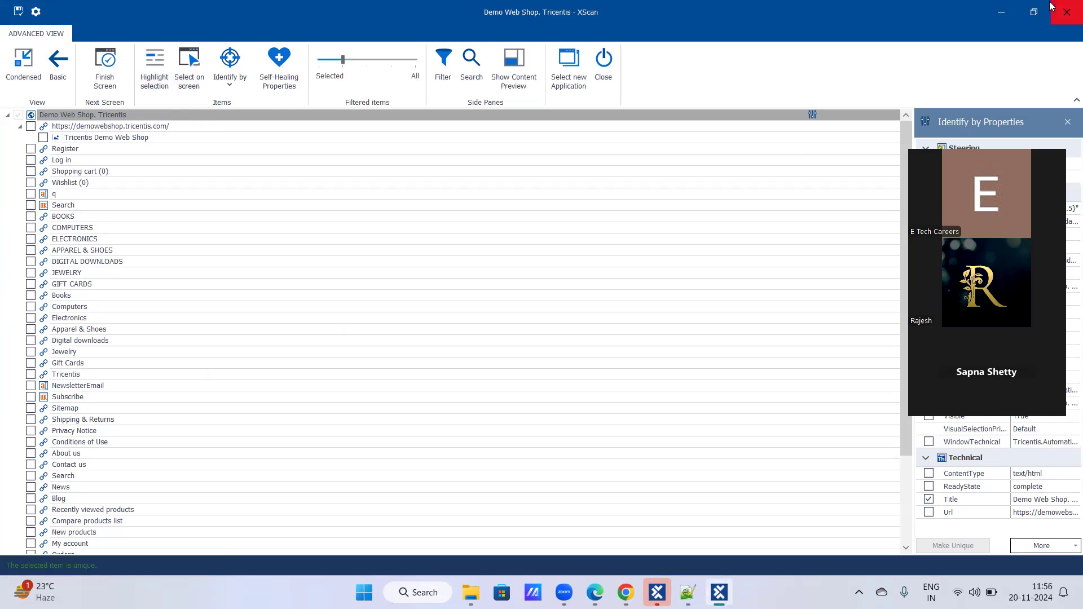
# - Reduce XScan to a window that leaves the page header visible, and highlight the selected Register link on the page
pyautogui.click(1034, 12)
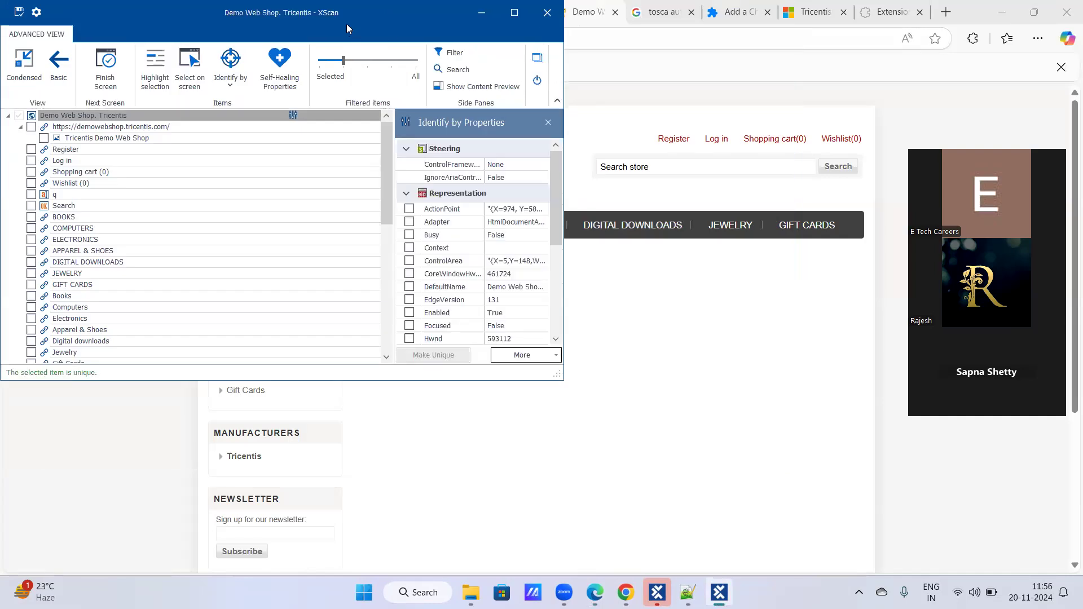
pyautogui.moveTo(347, 23); pyautogui.dragTo(784, 204)
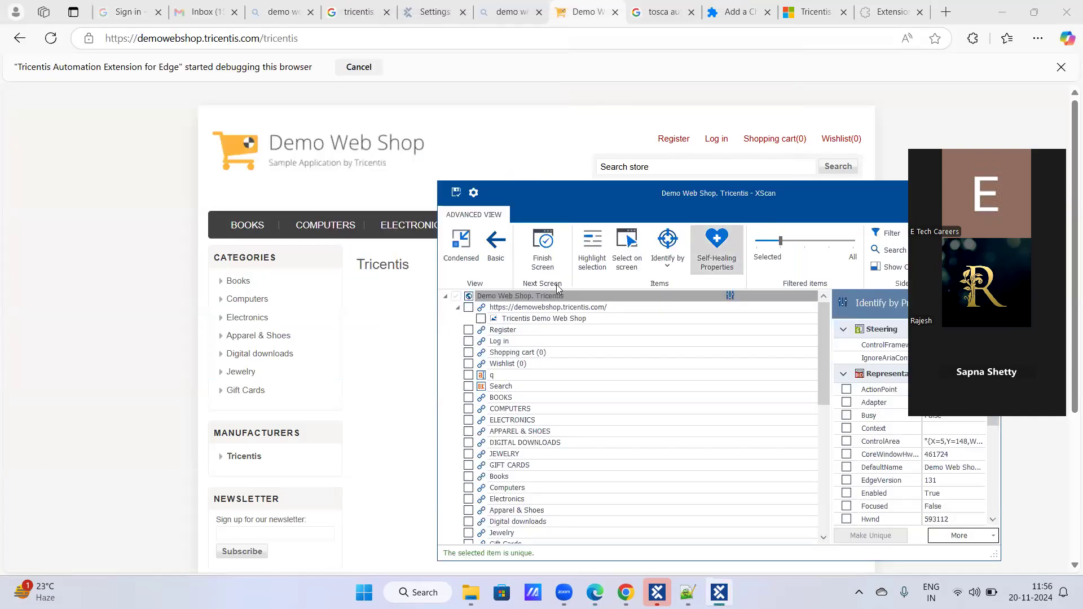
pyautogui.click(472, 332)
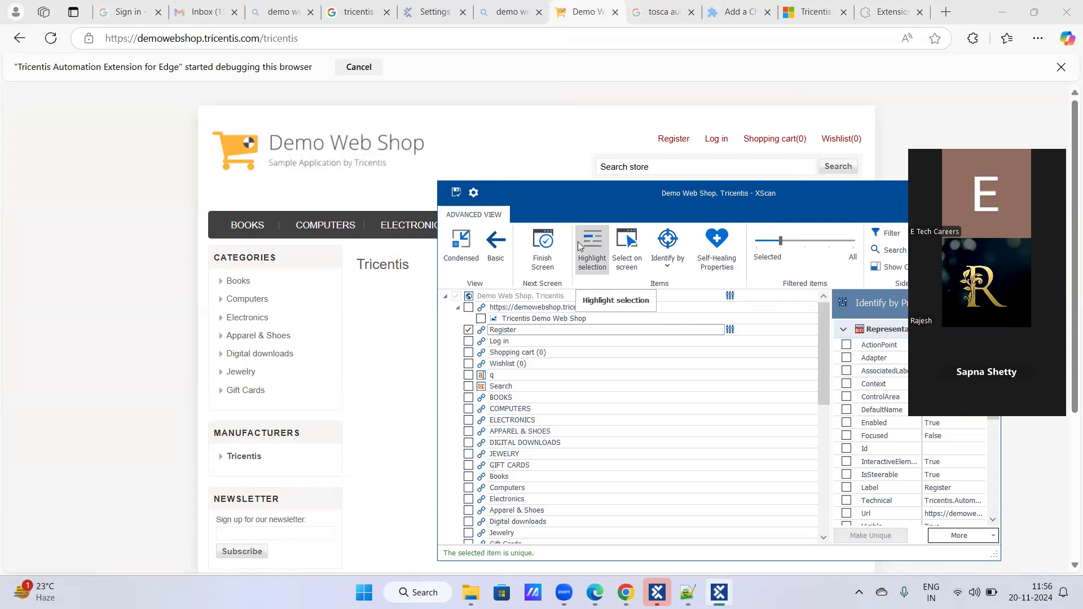
pyautogui.click(592, 245)
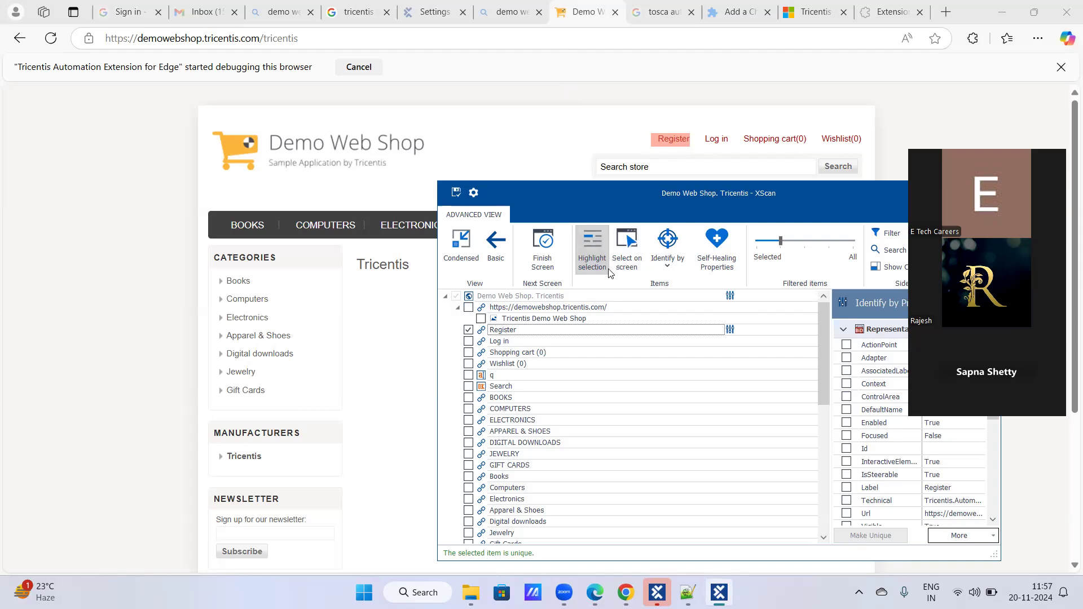
# - Replace the Register selection with the Books category link and BOOKS menu link, and turn selection highlighting off
pyautogui.click(468, 332)
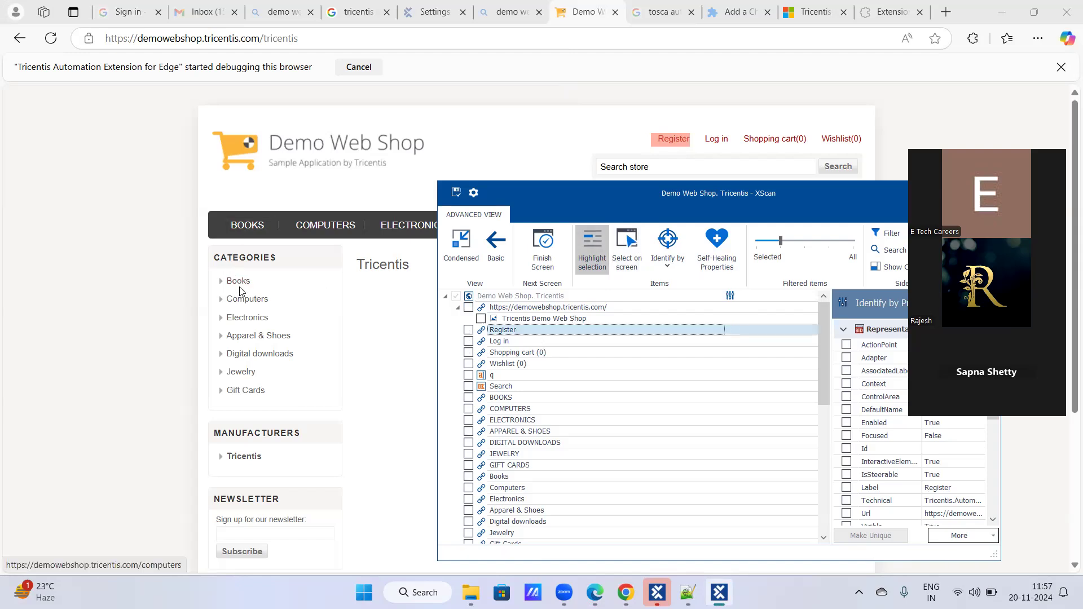
pyautogui.click(469, 478)
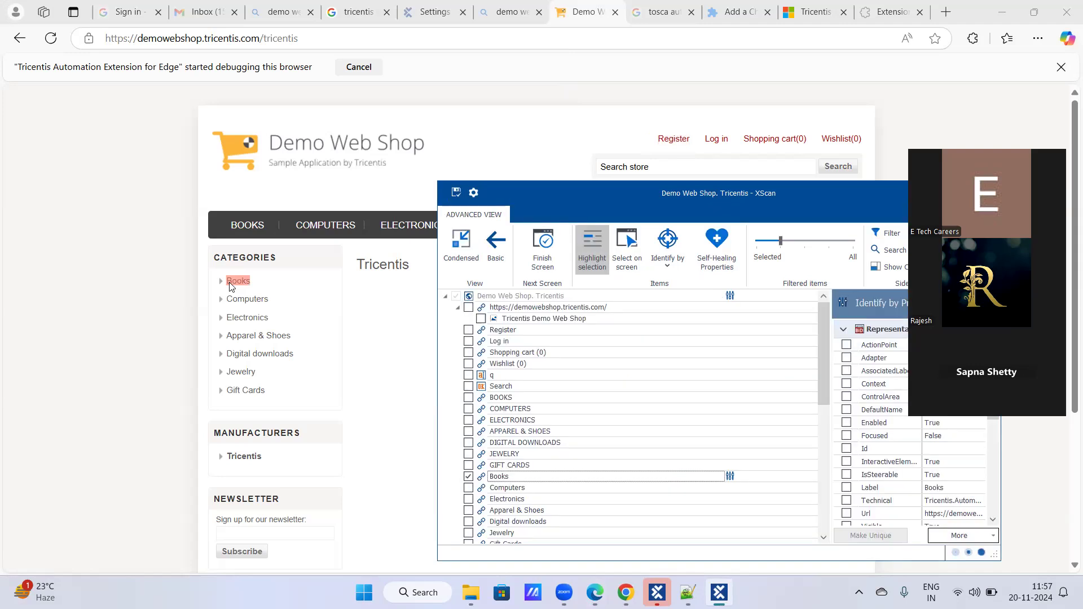
pyautogui.click(469, 398)
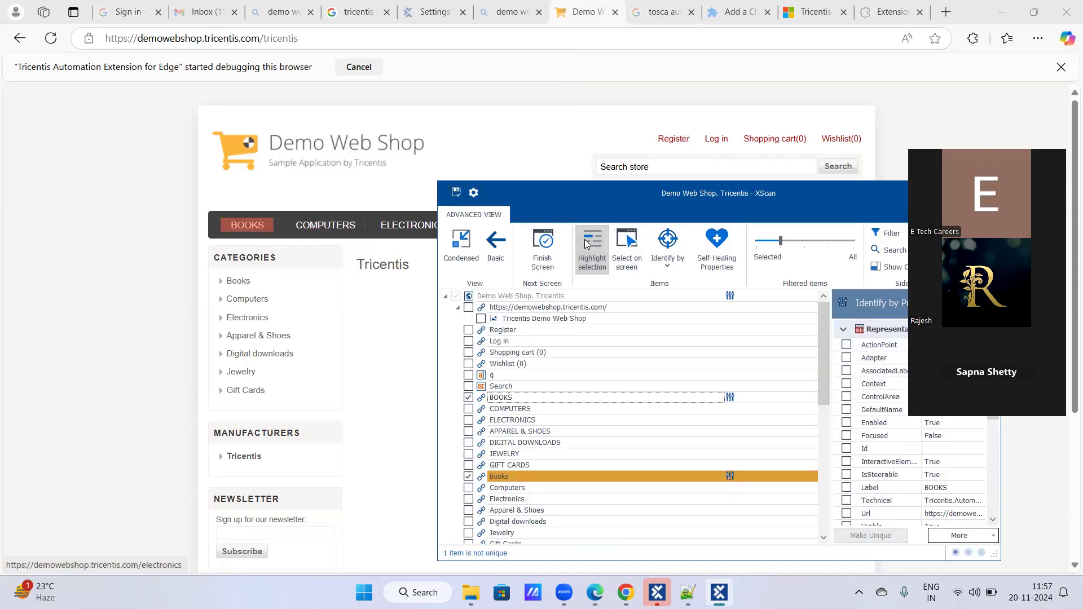
pyautogui.click(587, 244)
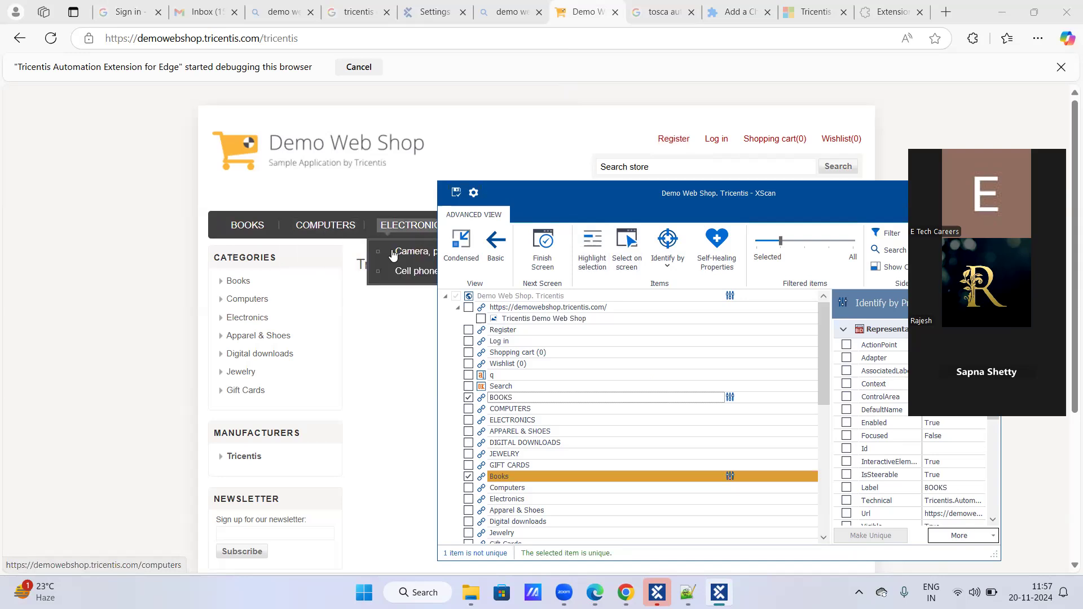
# - Deselect both Books links and select the Computers category link in the scanned controls
pyautogui.click(469, 397)
pyautogui.click(468, 476)
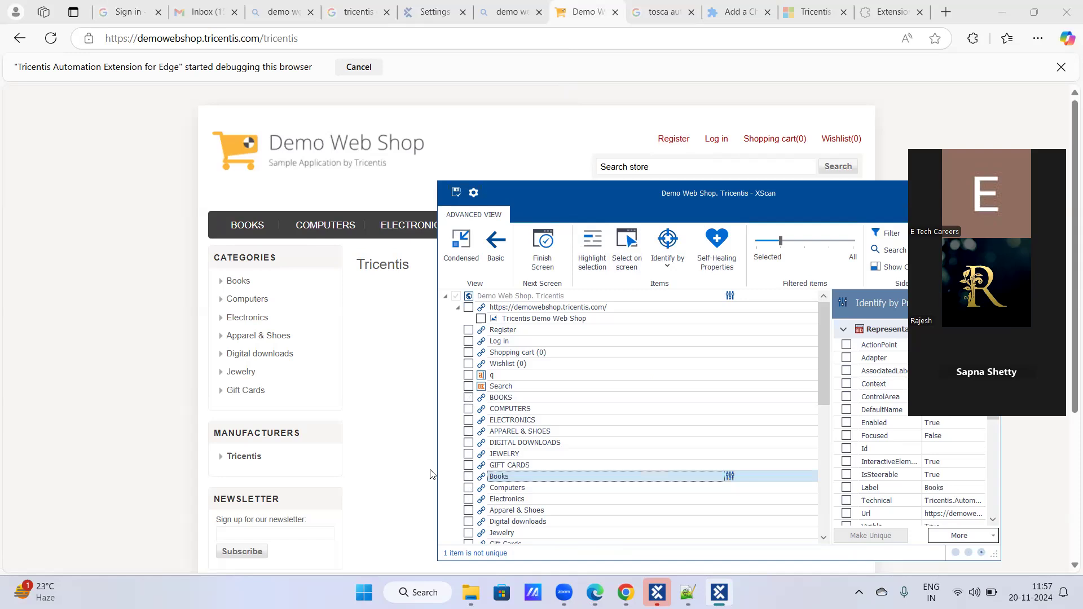
pyautogui.click(469, 488)
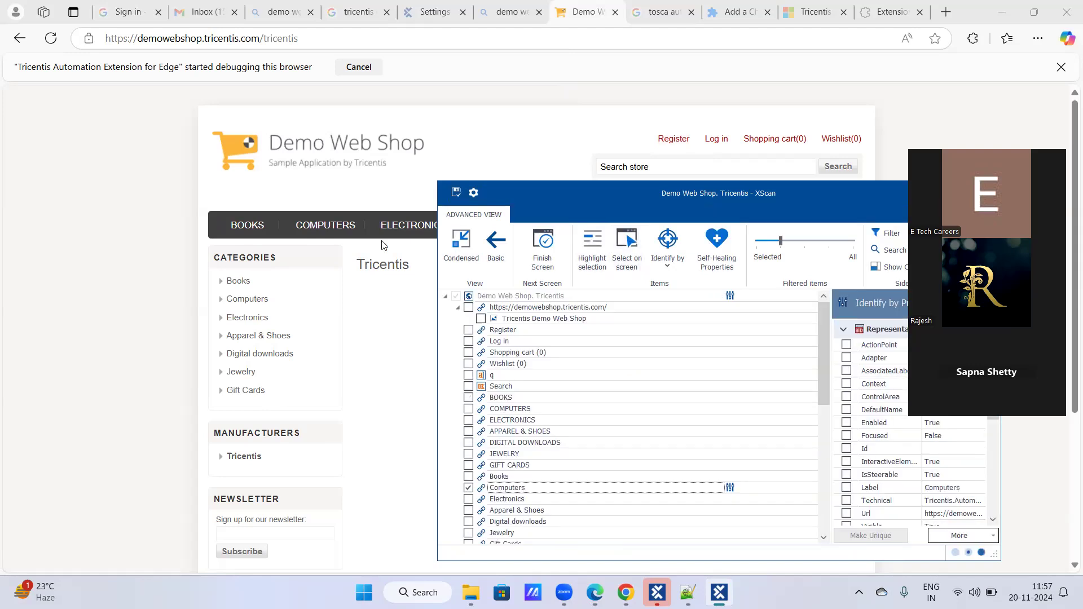
# - Turn on on-screen selection and toggle the Computers category link in the scanned controls, leaving it deselected
pyautogui.click(625, 247)
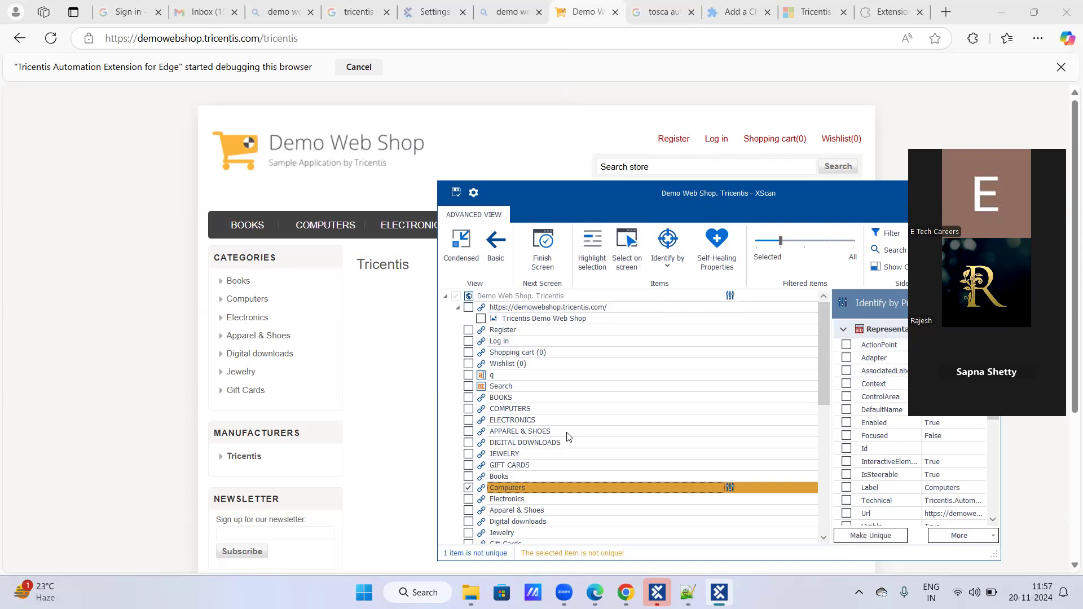
pyautogui.click(630, 242)
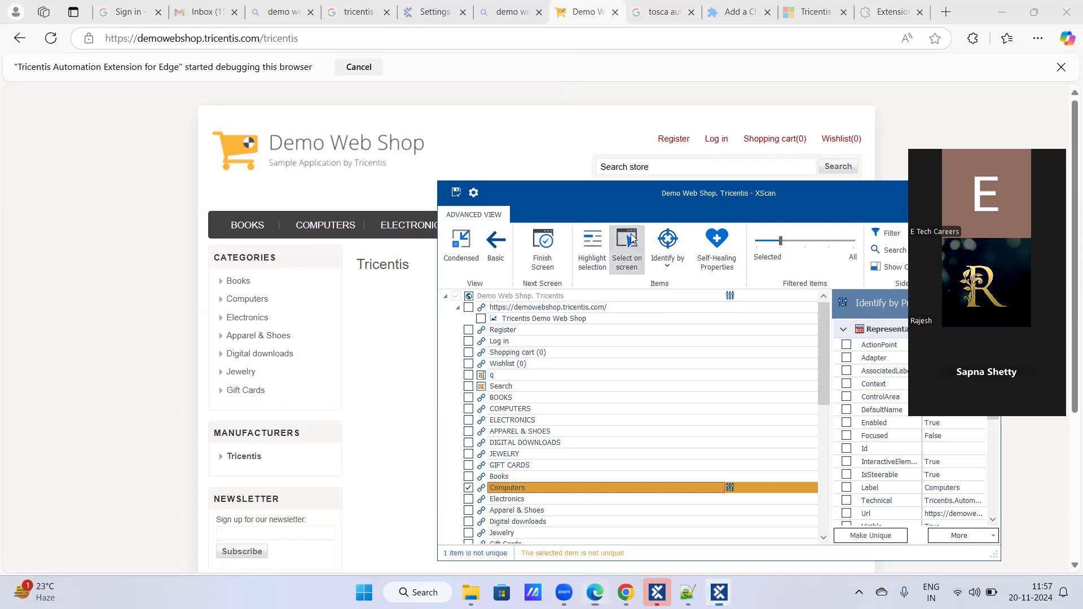
pyautogui.click(468, 489)
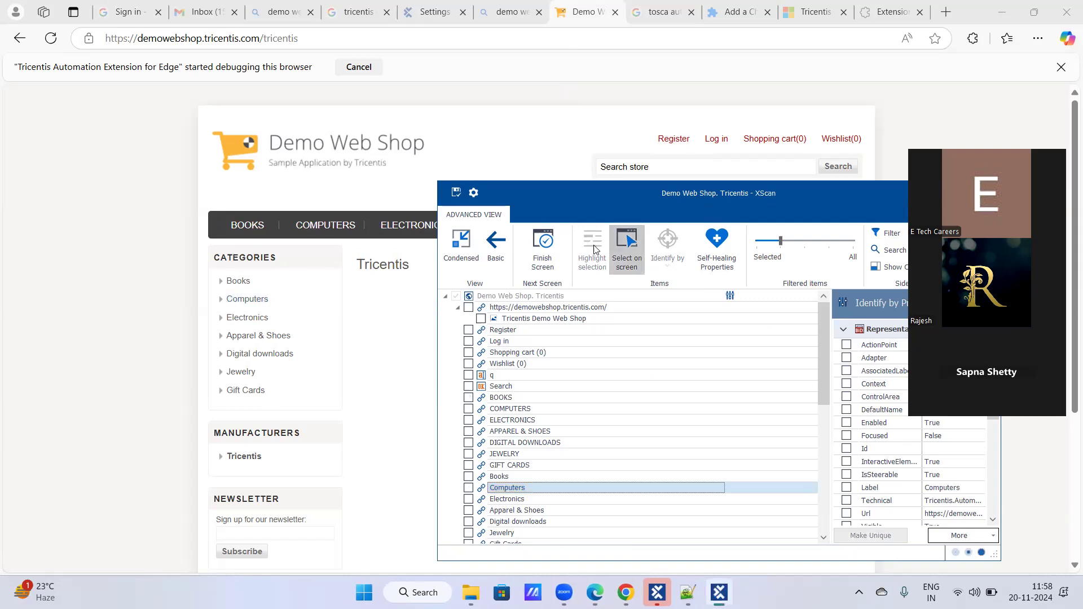
pyautogui.click(469, 488)
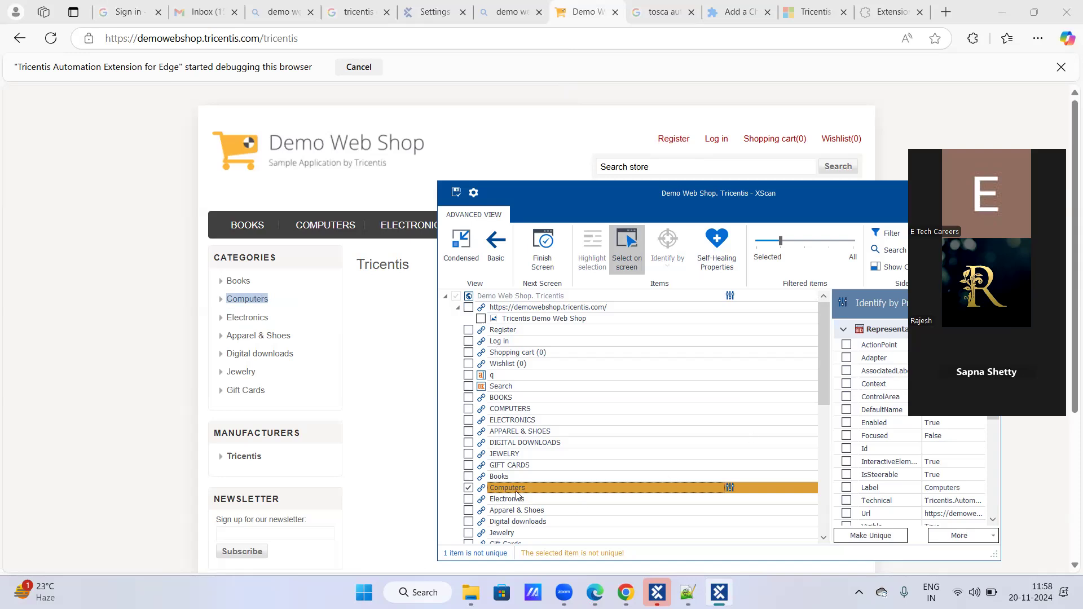
pyautogui.click(468, 488)
pyautogui.click(515, 489)
pyautogui.click(771, 493)
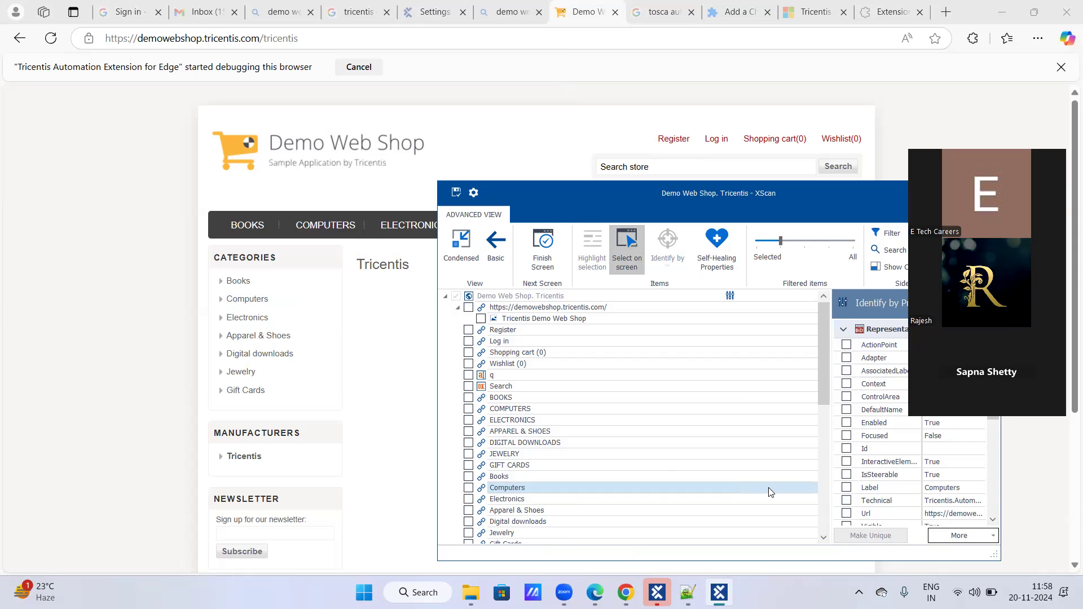
# - Turn on-screen selection off, then reselect the Computers category link and highlight it on the page
pyautogui.click(625, 254)
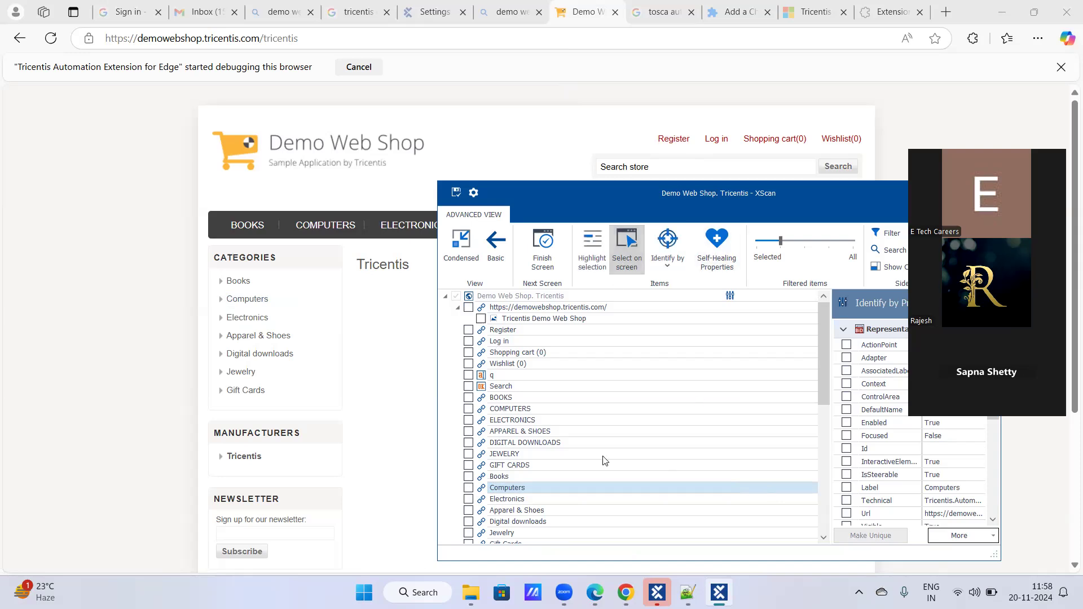
pyautogui.click(469, 489)
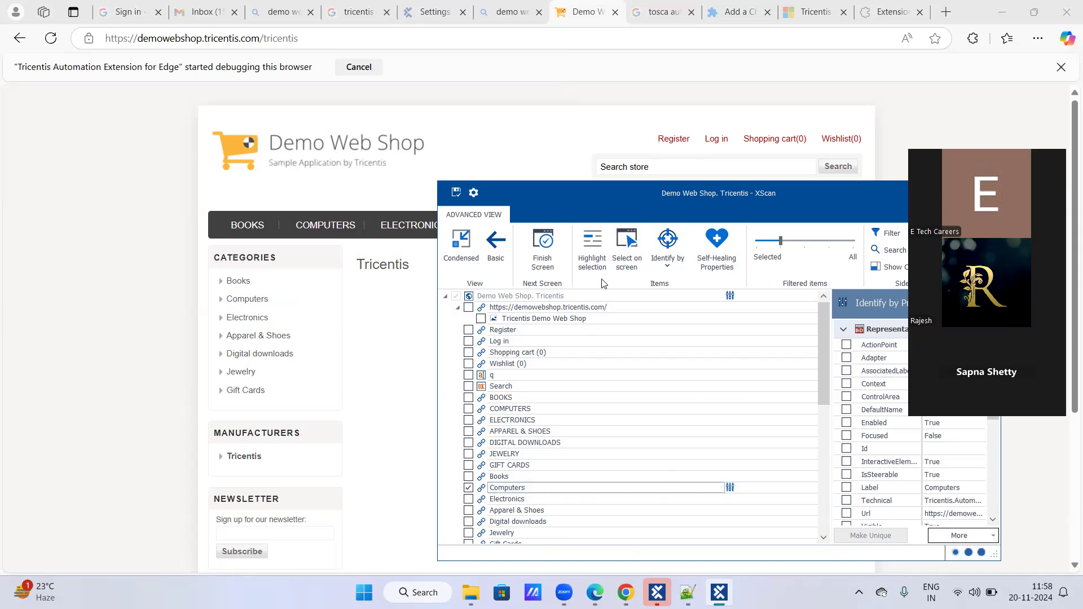
pyautogui.click(598, 253)
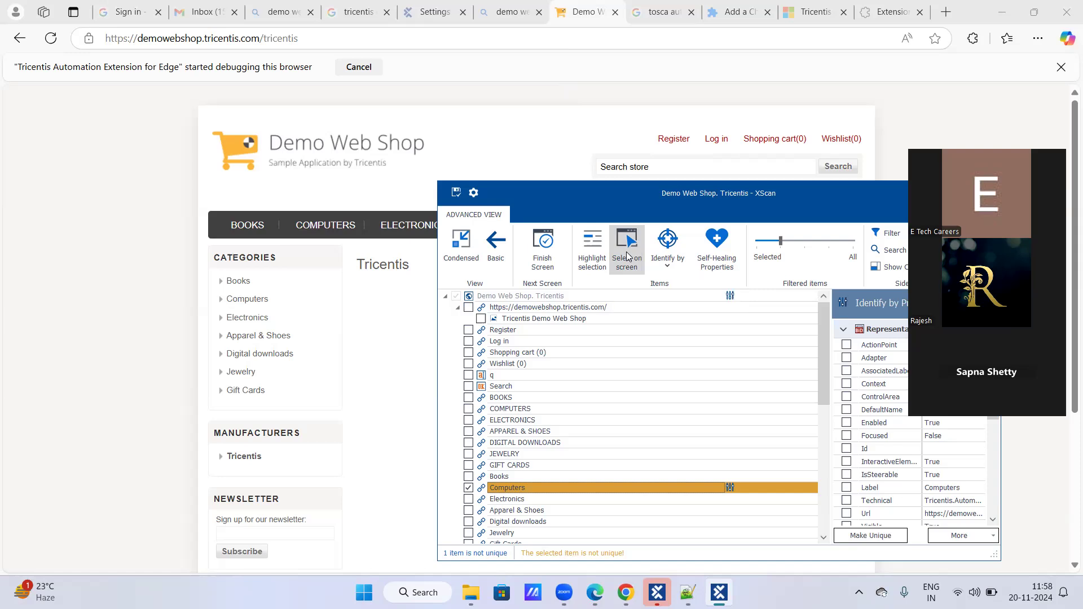
# - Show the available identification methods for the selected Computers category link
pyautogui.click(667, 269)
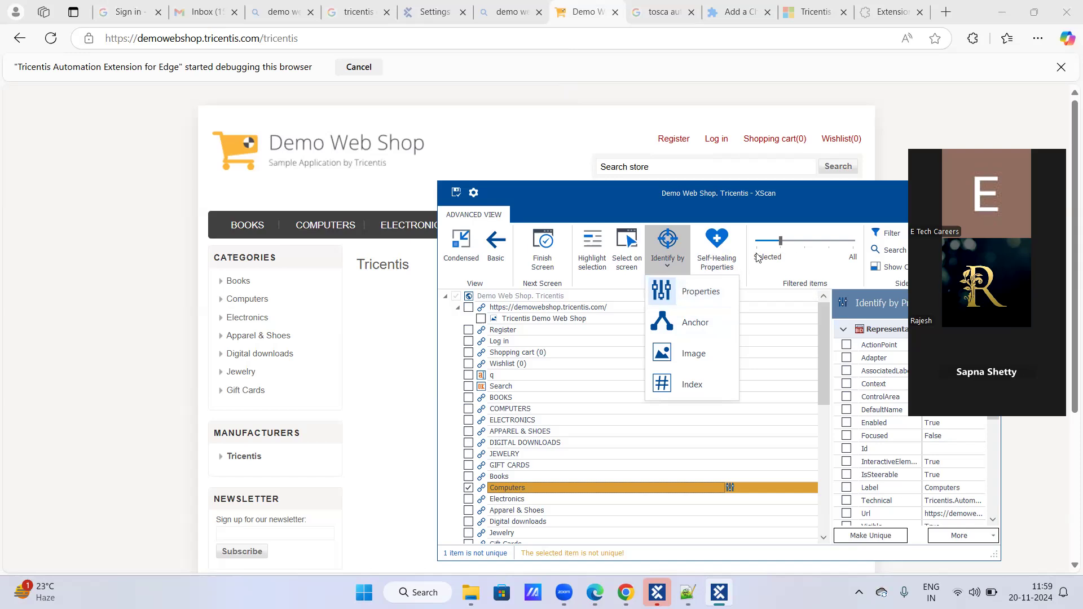
# - Close the identification methods and deselect the Computers category link in the scanned controls
pyautogui.click(771, 282)
pyautogui.click(507, 488)
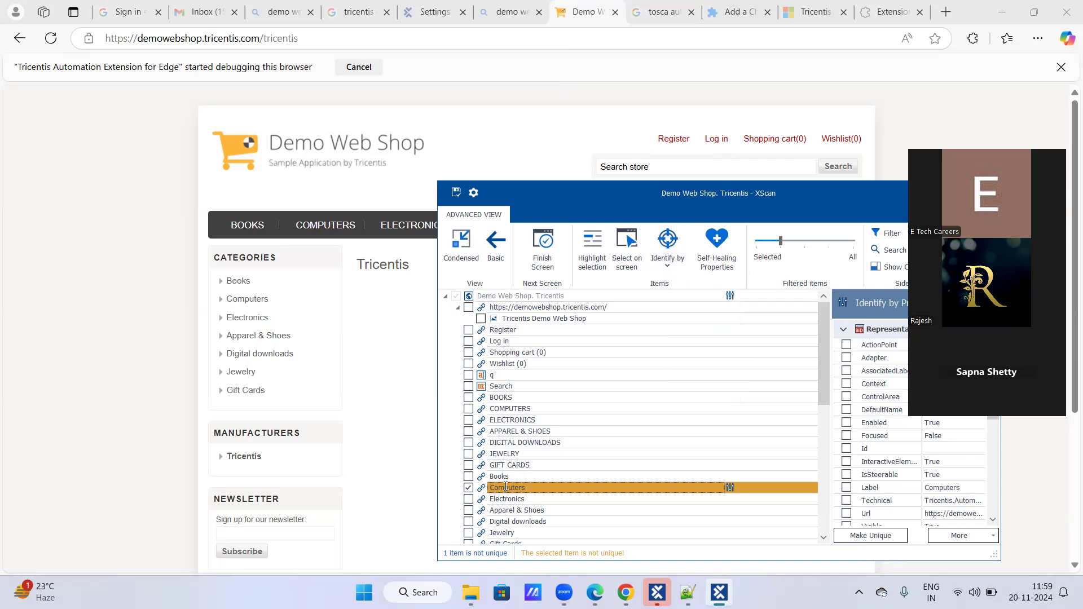
pyautogui.click(469, 489)
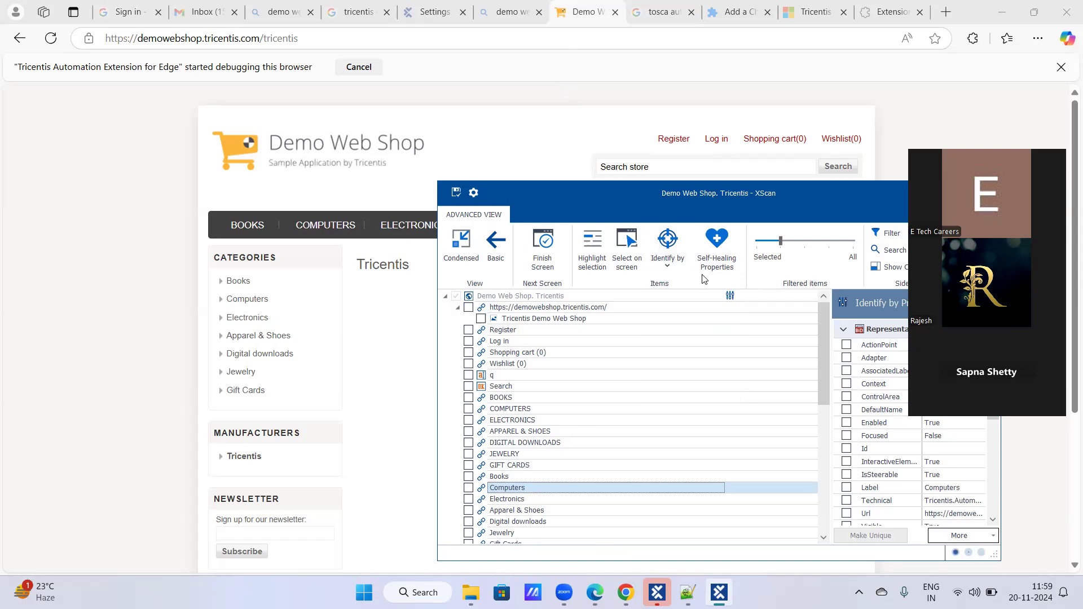
# - Narrow the filtered items to selected controls only, then return the filter to its second level
pyautogui.click(784, 249)
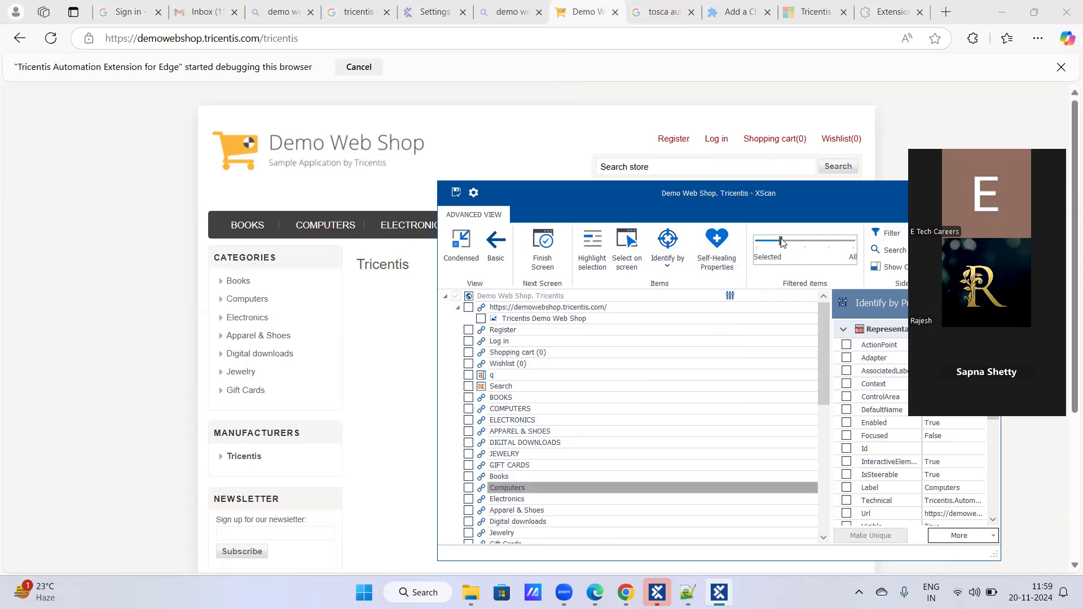
pyautogui.click(766, 244)
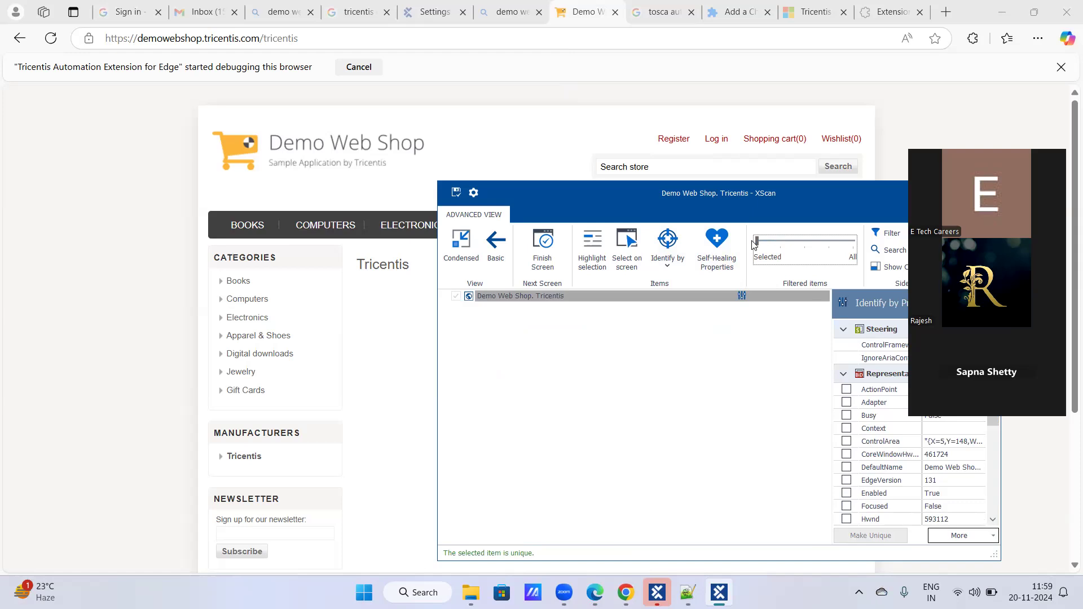
pyautogui.moveTo(759, 242); pyautogui.dragTo(778, 242)
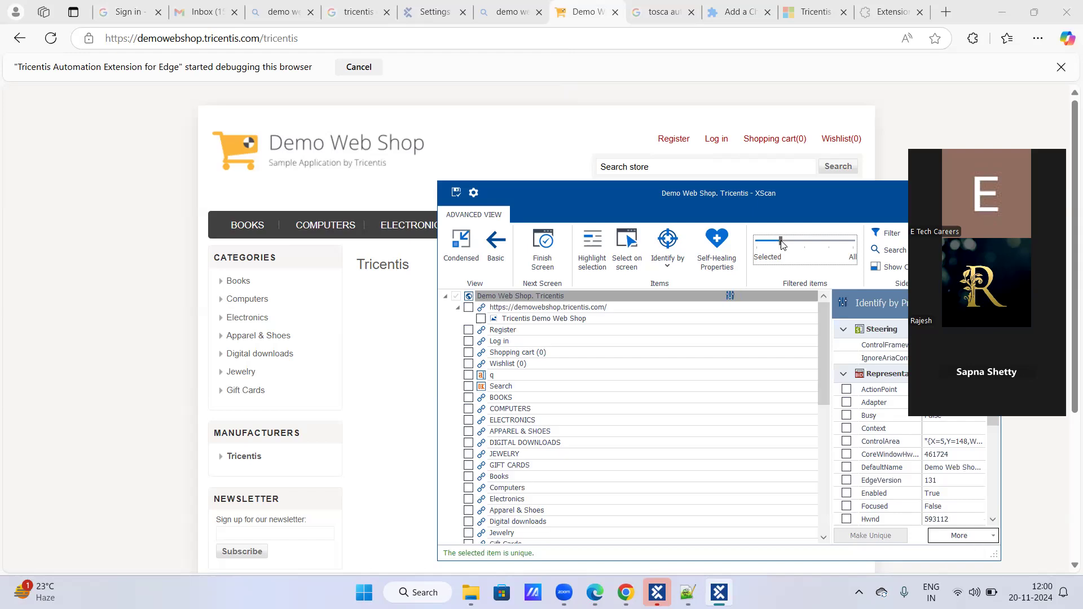
# - Raise the filtered items to the third and fourth levels to examine the page's HTML structure, then return to the second level
pyautogui.click(795, 247)
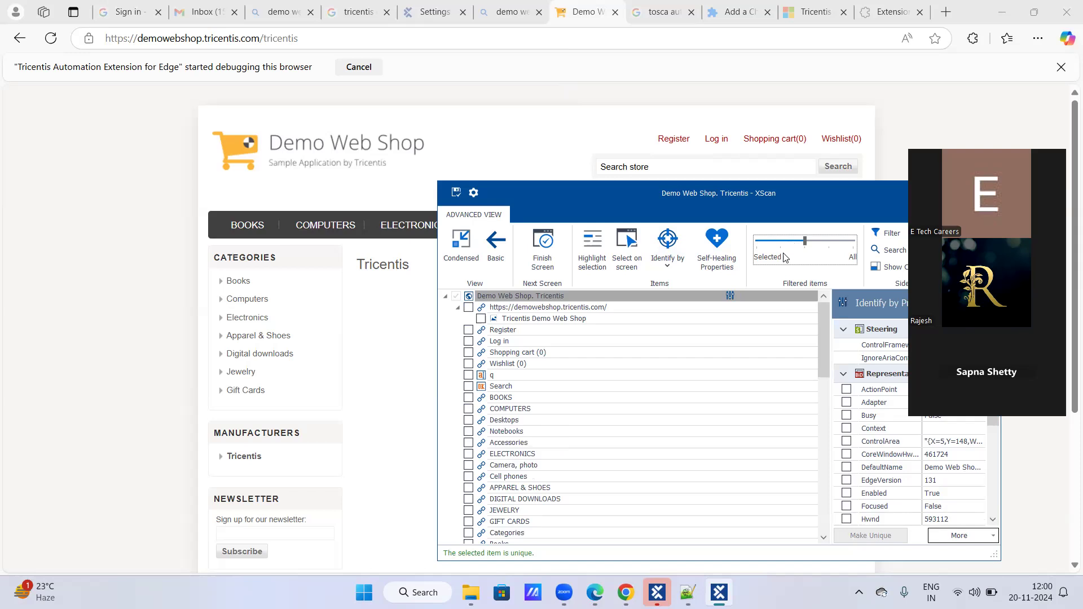
pyautogui.click(815, 245)
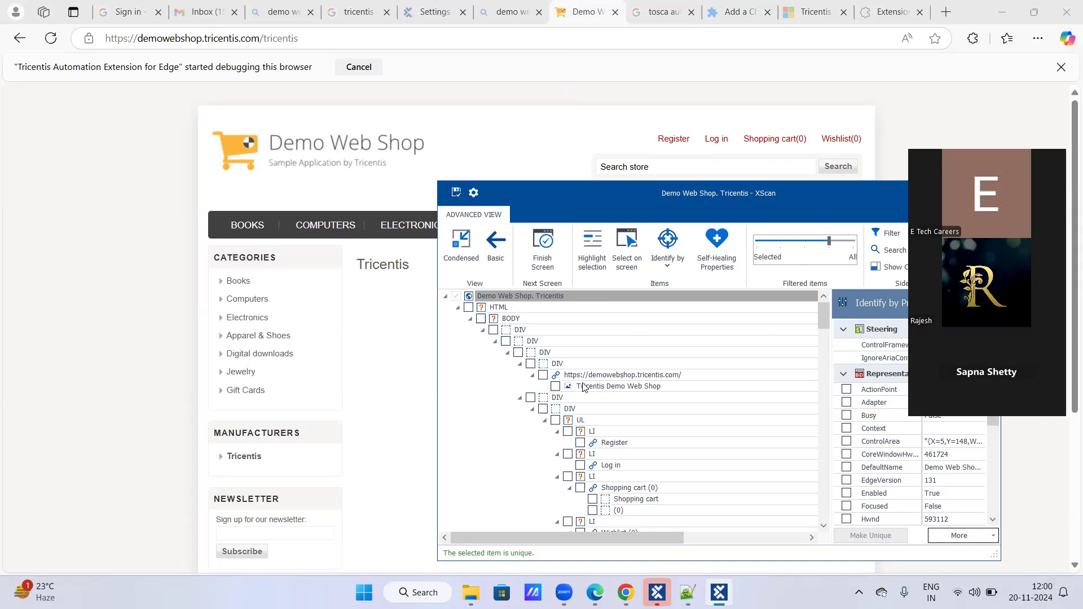
pyautogui.scroll(-2, 588, 384)
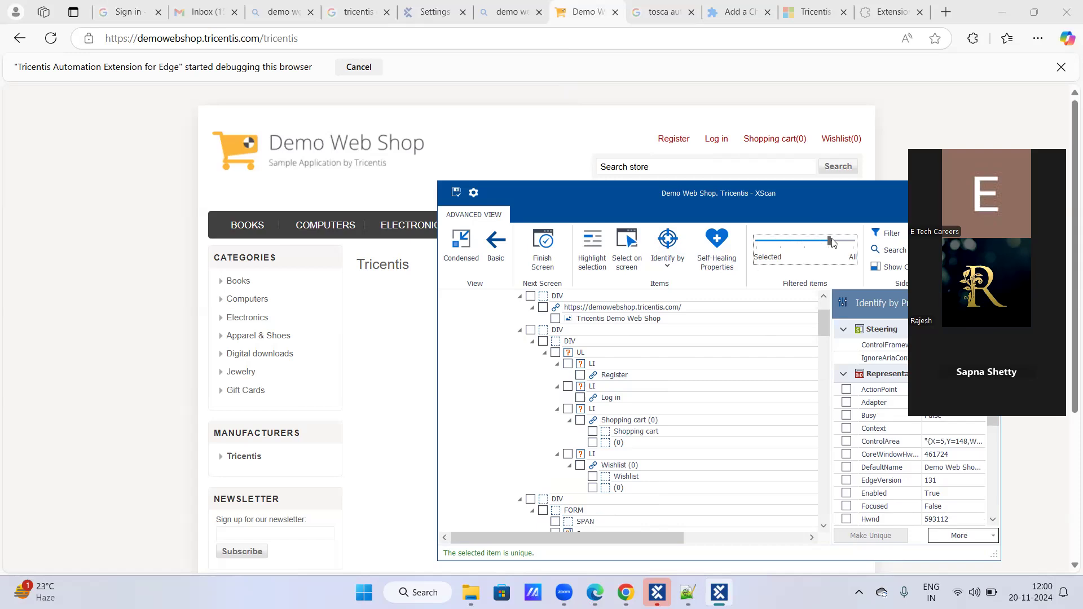
pyautogui.moveTo(827, 244); pyautogui.dragTo(781, 243)
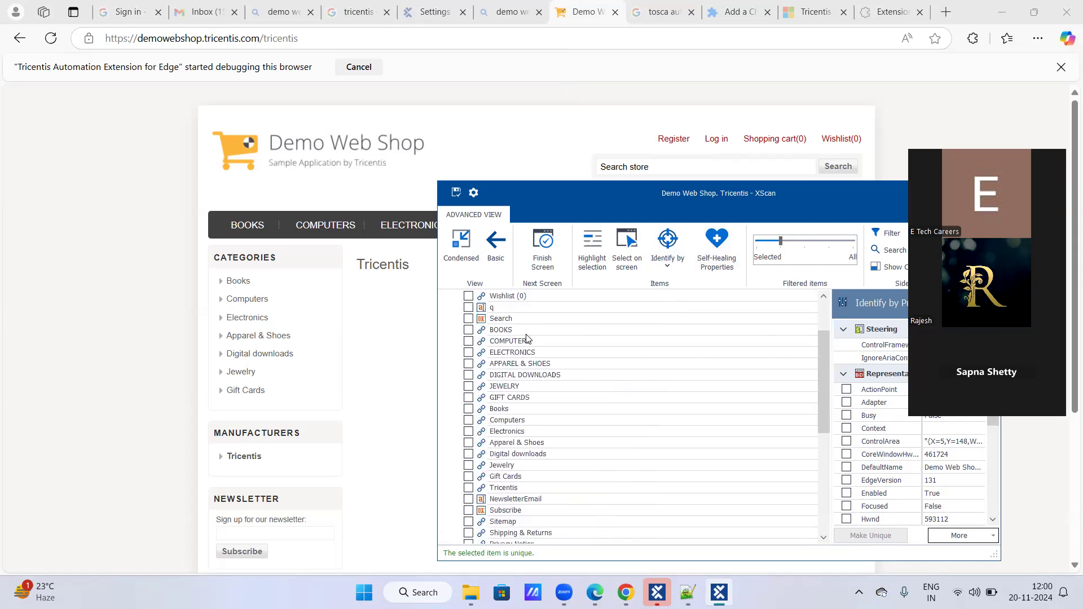
pyautogui.scroll(2, 528, 339)
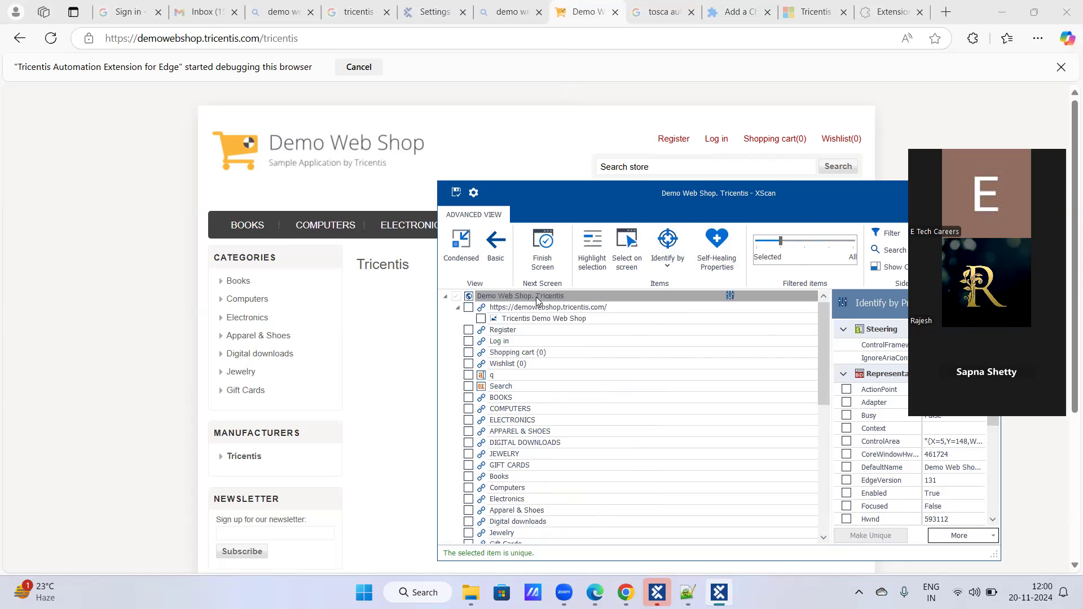
# - Inspect the Demo Web Shop logo in the browser and examine its HTML element in the page source tree
pyautogui.rightClick(317, 151)
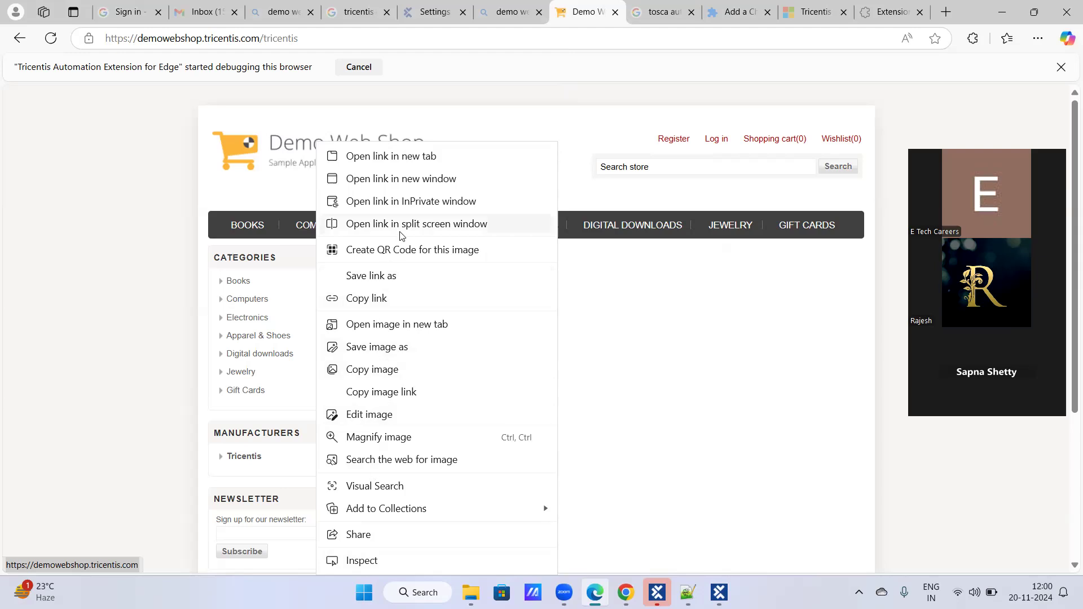
pyautogui.click(364, 560)
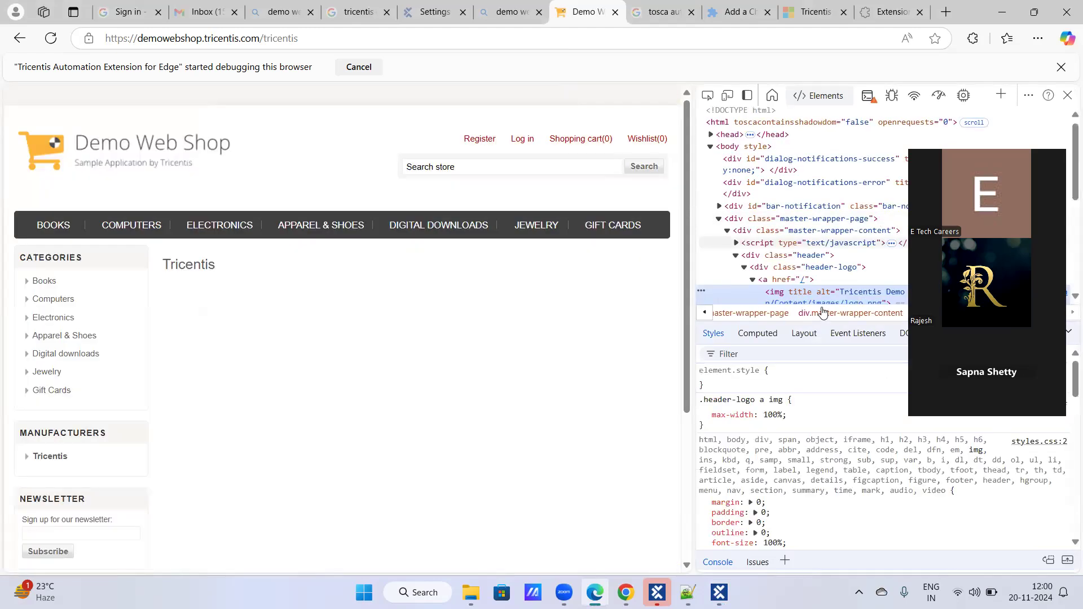
pyautogui.moveTo(823, 306)
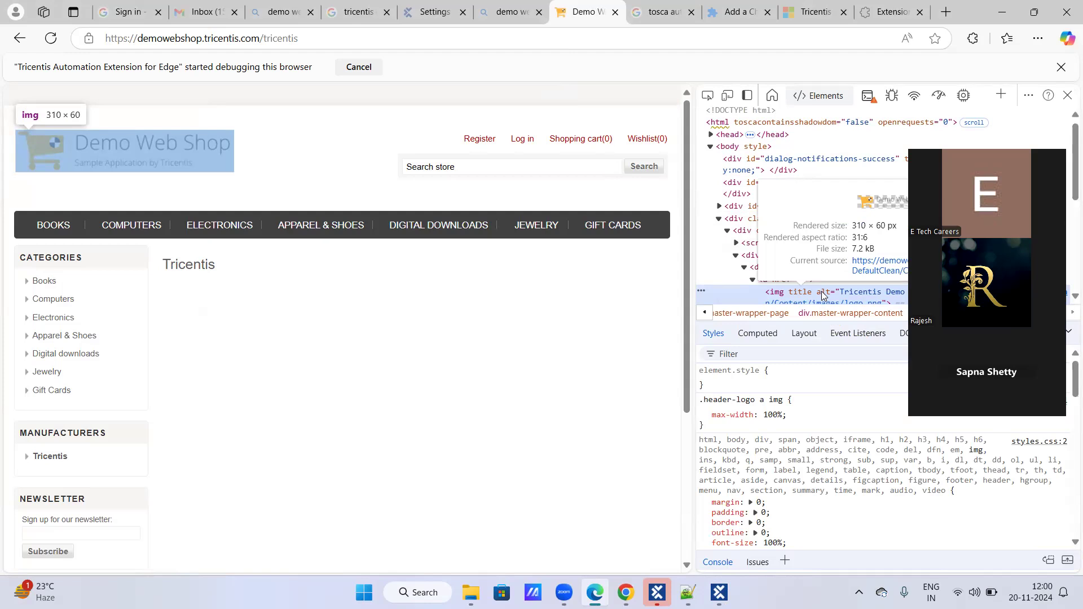
pyautogui.scroll(-6, 824, 297)
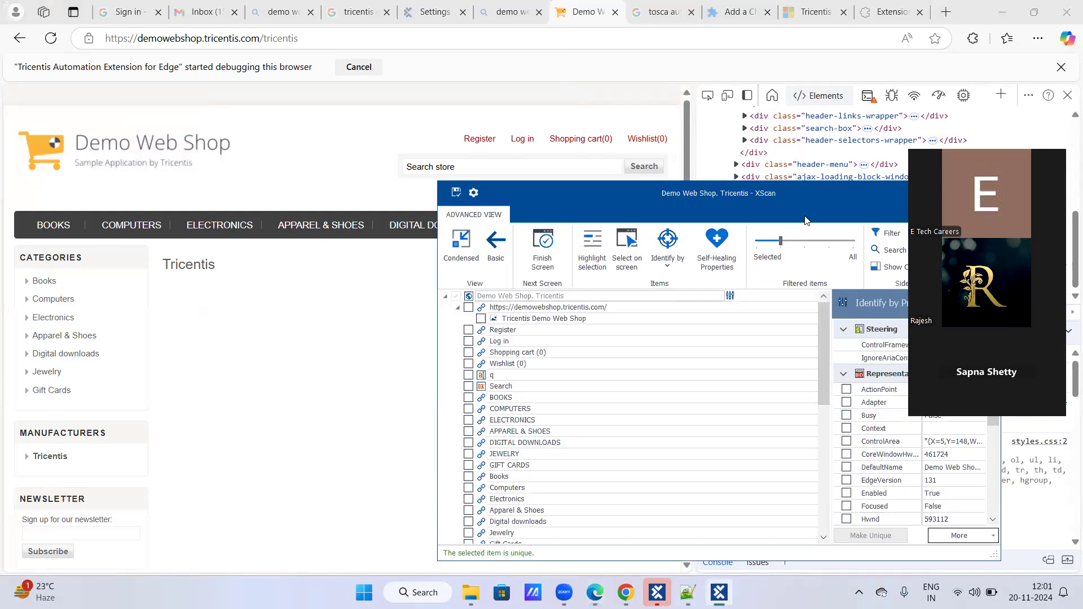
# - Switch to XScan and compare the third and fourth filter levels with the page's HTML, ending at the second level
pyautogui.click(796, 245)
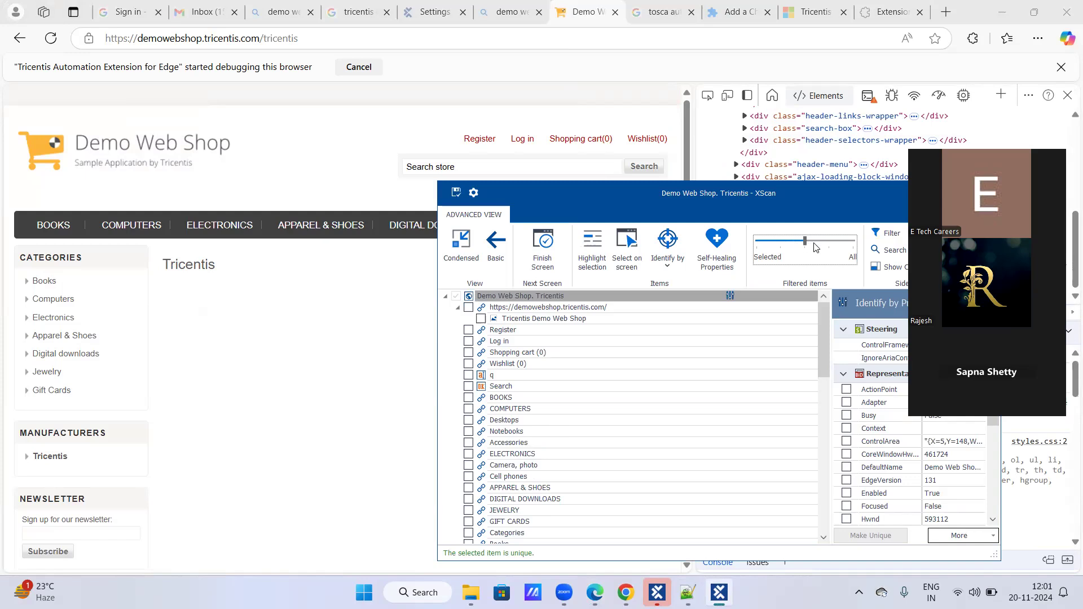
pyautogui.click(818, 245)
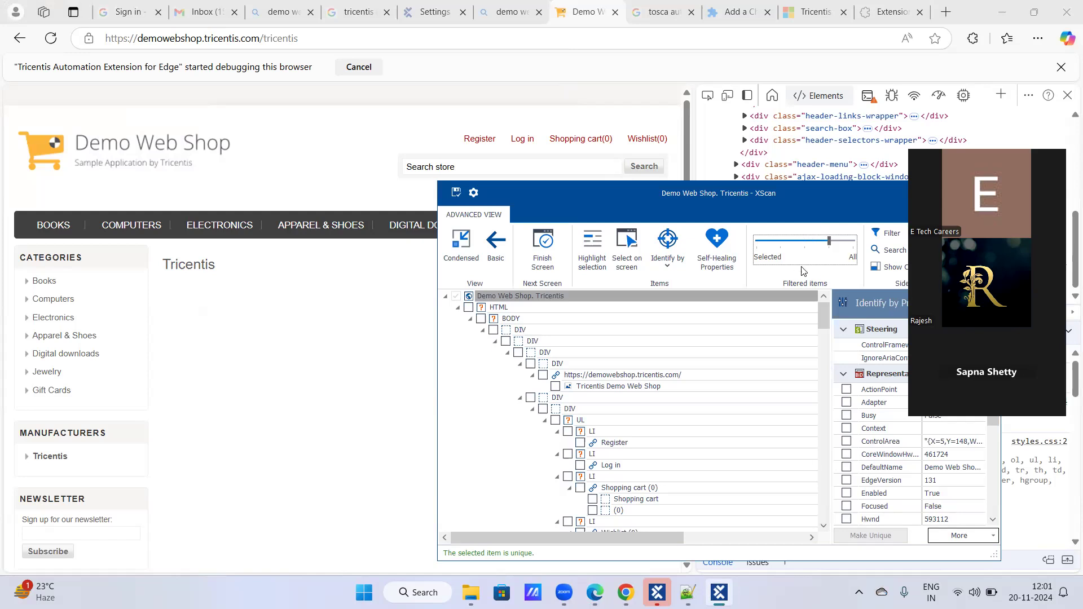
pyautogui.click(777, 243)
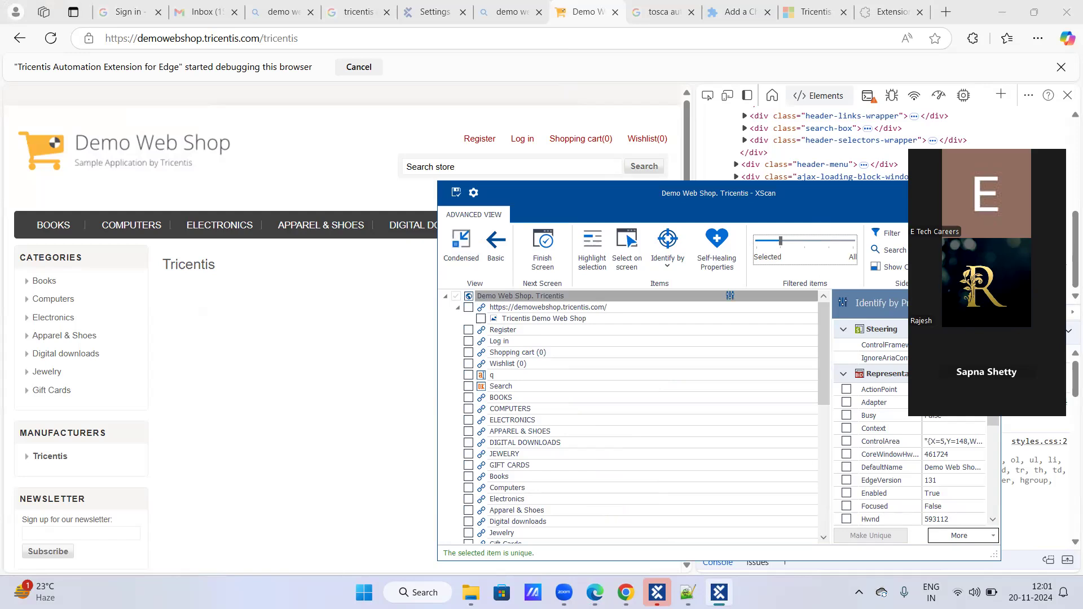
# - Move the XScan window up over the page, close the browser's developer tools and switch back to XScan
pyautogui.moveTo(816, 201); pyautogui.dragTo(773, 172)
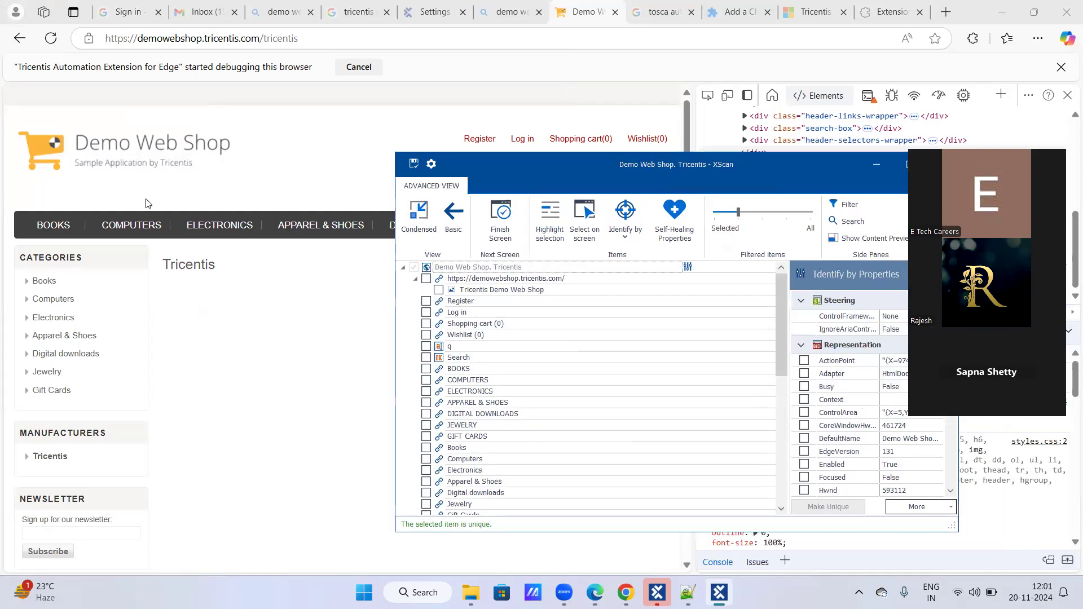
pyautogui.click(1068, 98)
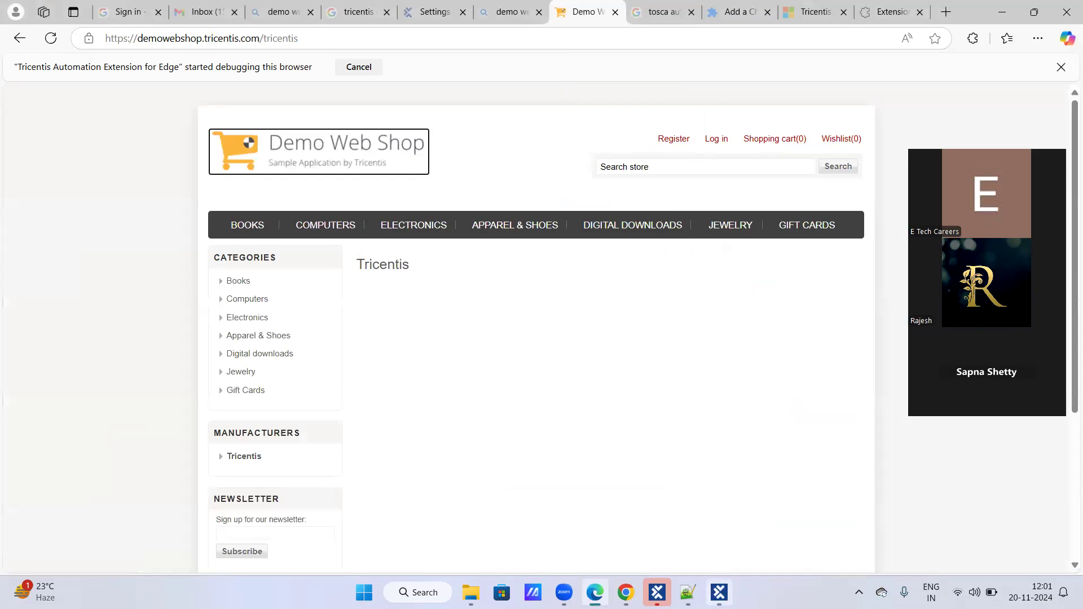
pyautogui.click(720, 592)
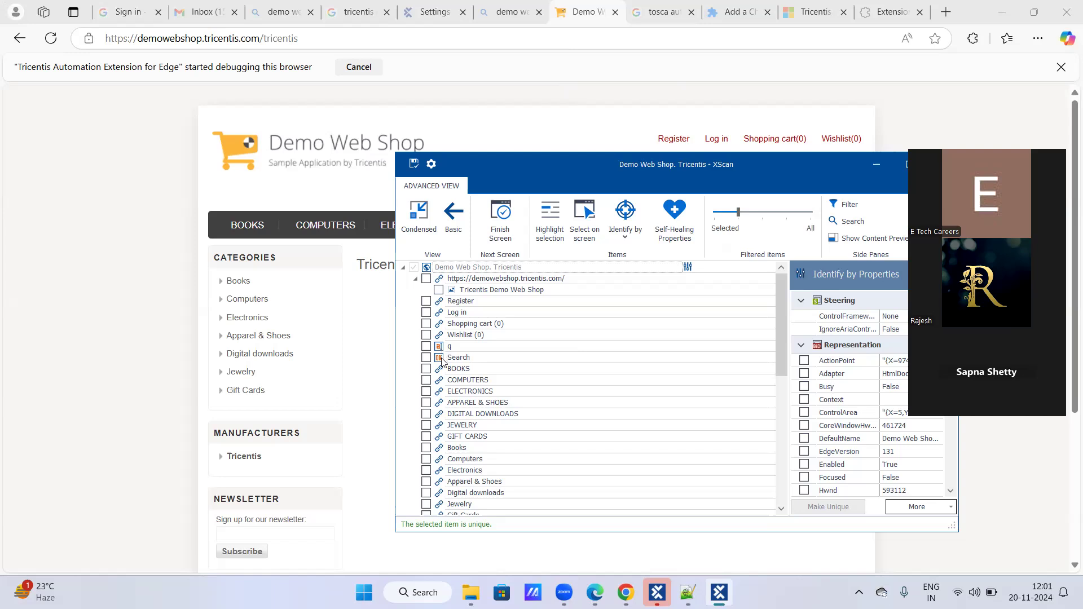
pyautogui.scroll(-2, 444, 363)
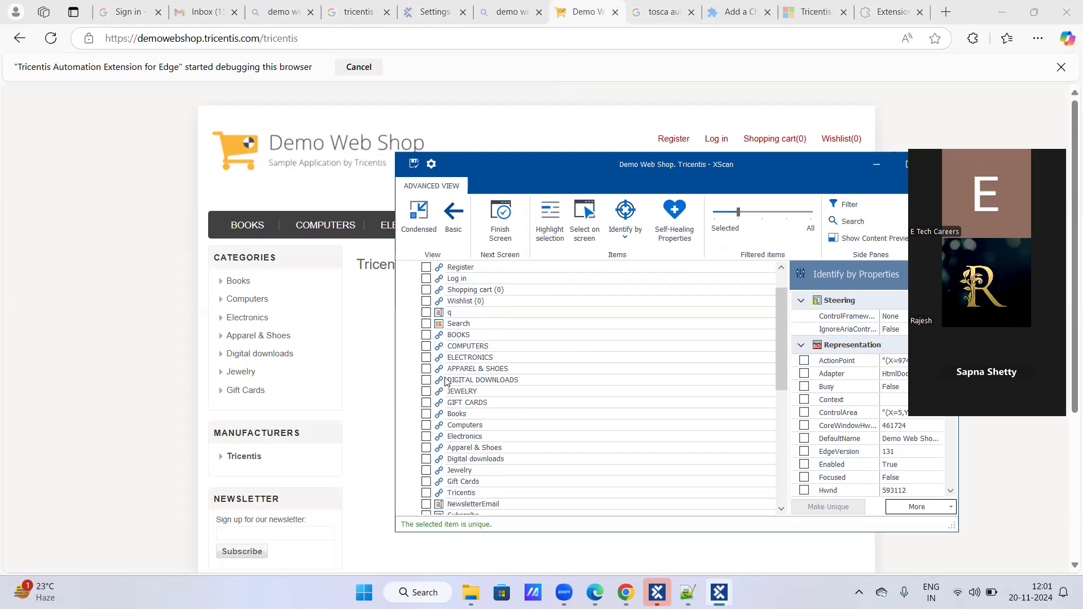
pyautogui.scroll(2, 447, 384)
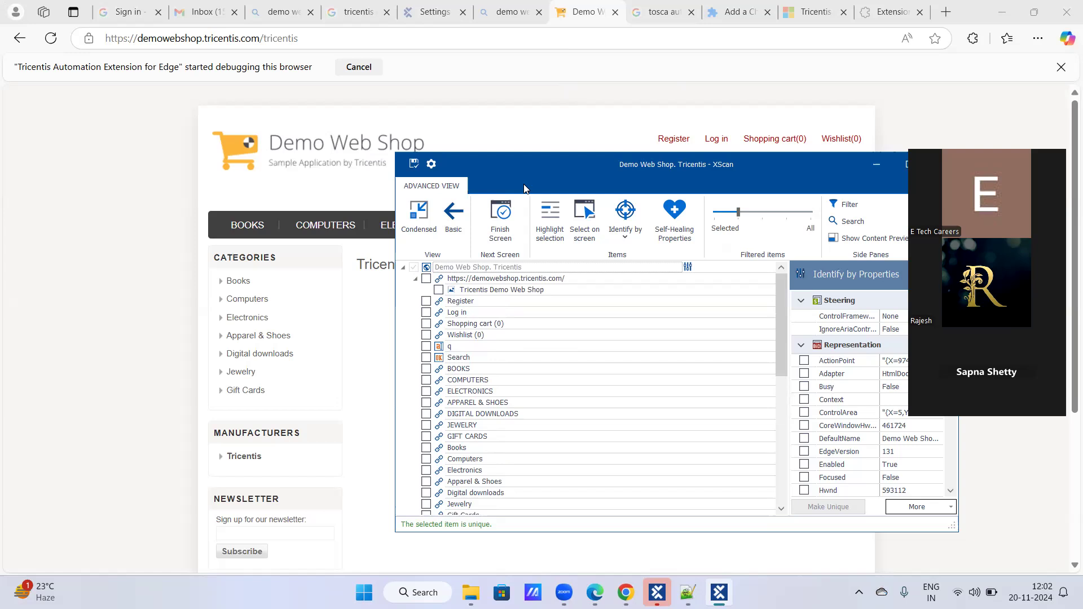
# - Search the scanned controls for "book", look through the matches in the list, and close the search
pyautogui.click(847, 222)
pyautogui.write('book')
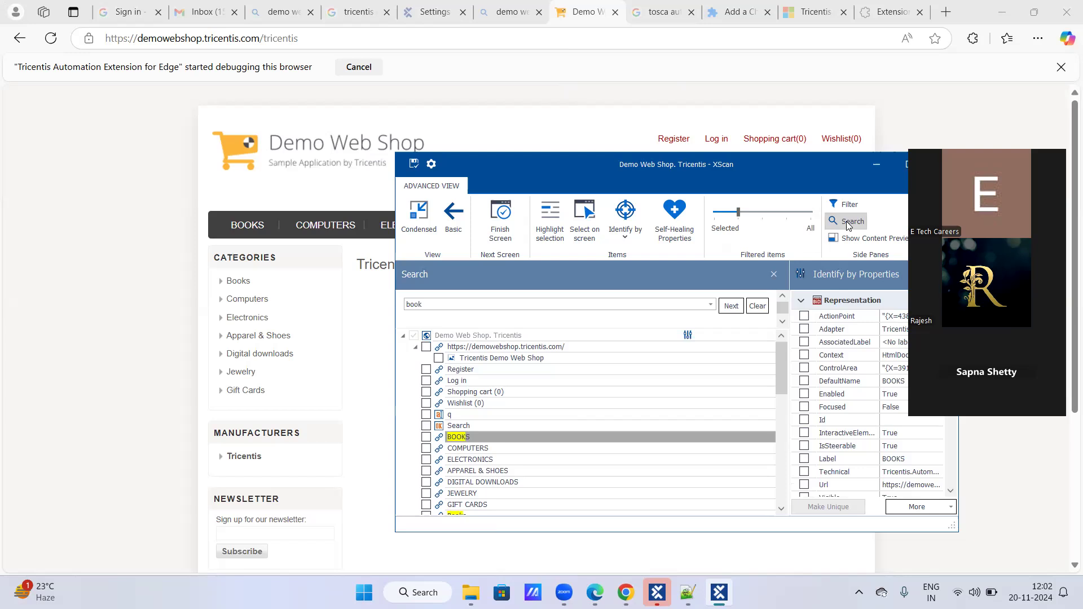
pyautogui.scroll(-6, 731, 390)
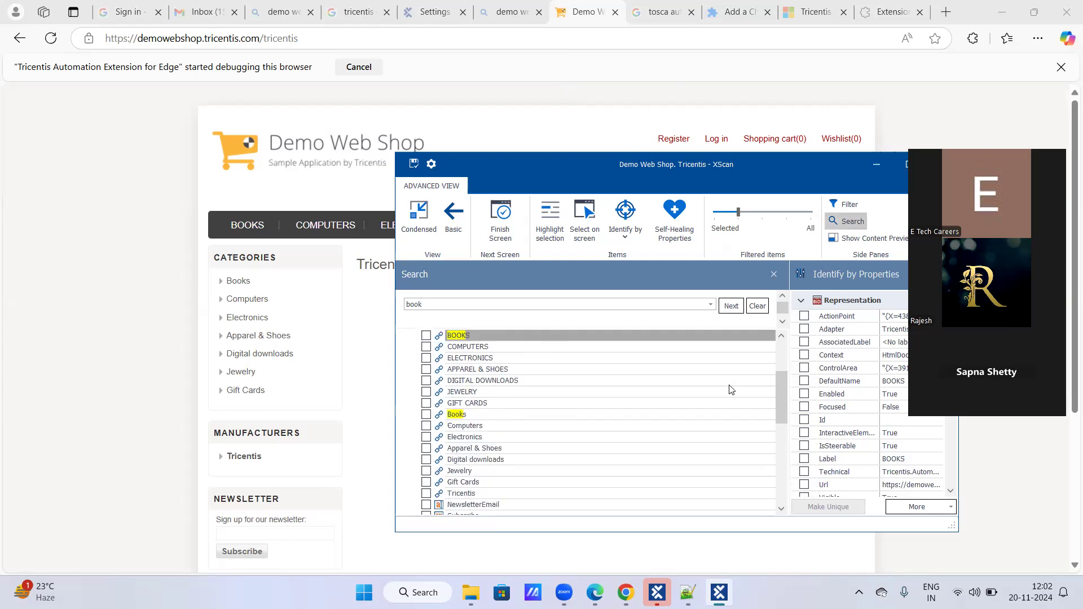
pyautogui.scroll(-5, 731, 389)
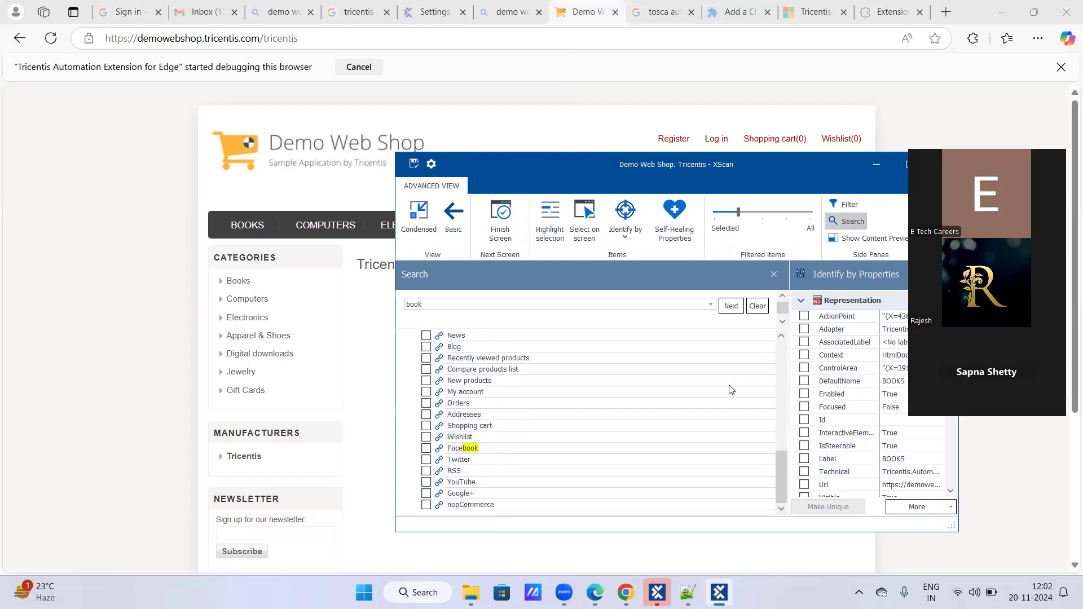
pyautogui.scroll(1, 739, 382)
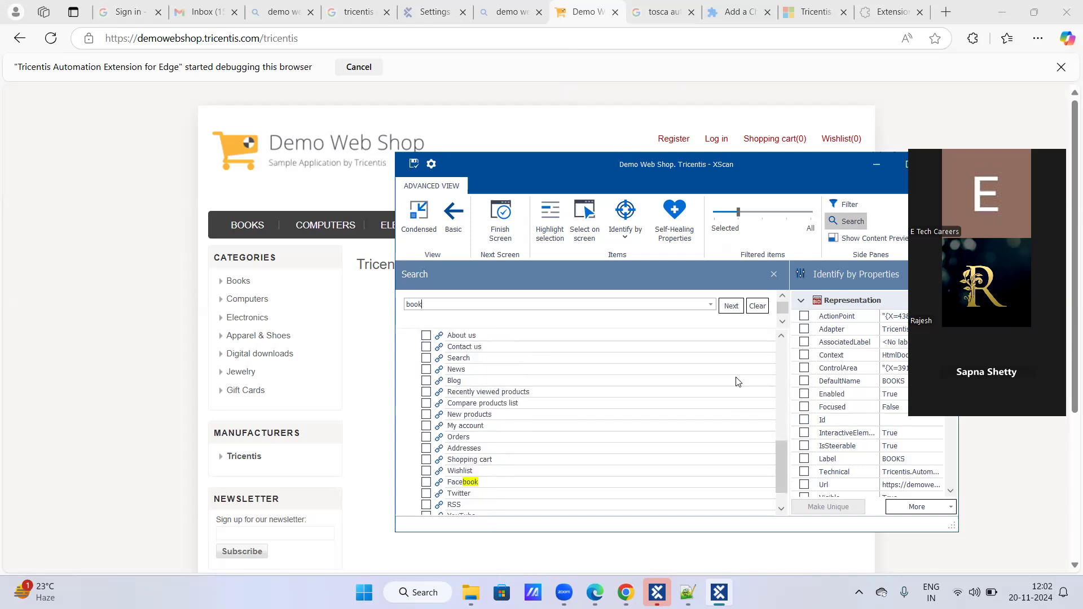
pyautogui.scroll(12, 737, 382)
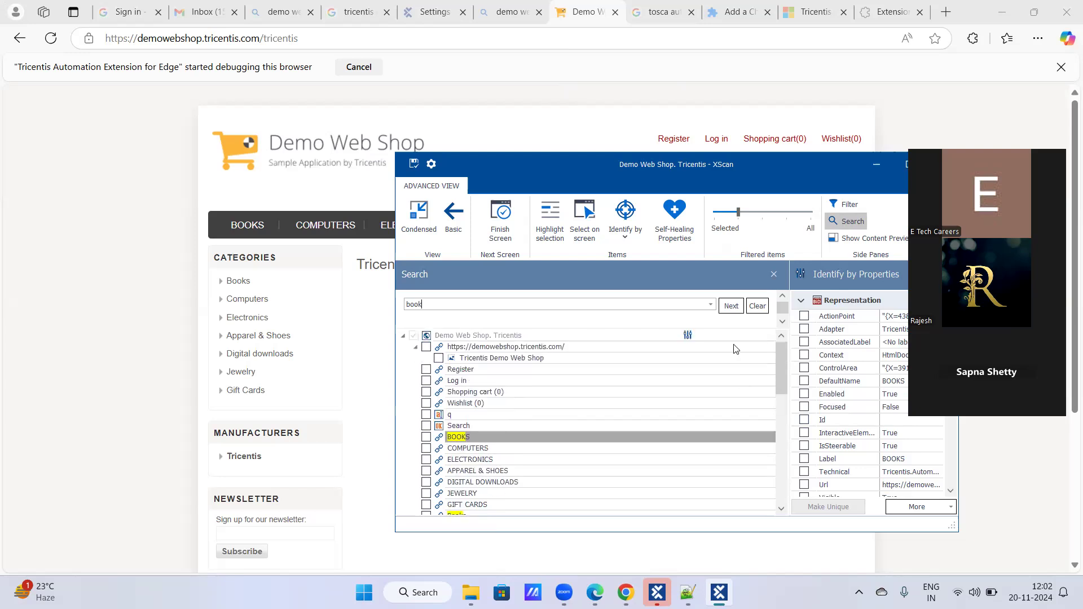
pyautogui.click(776, 277)
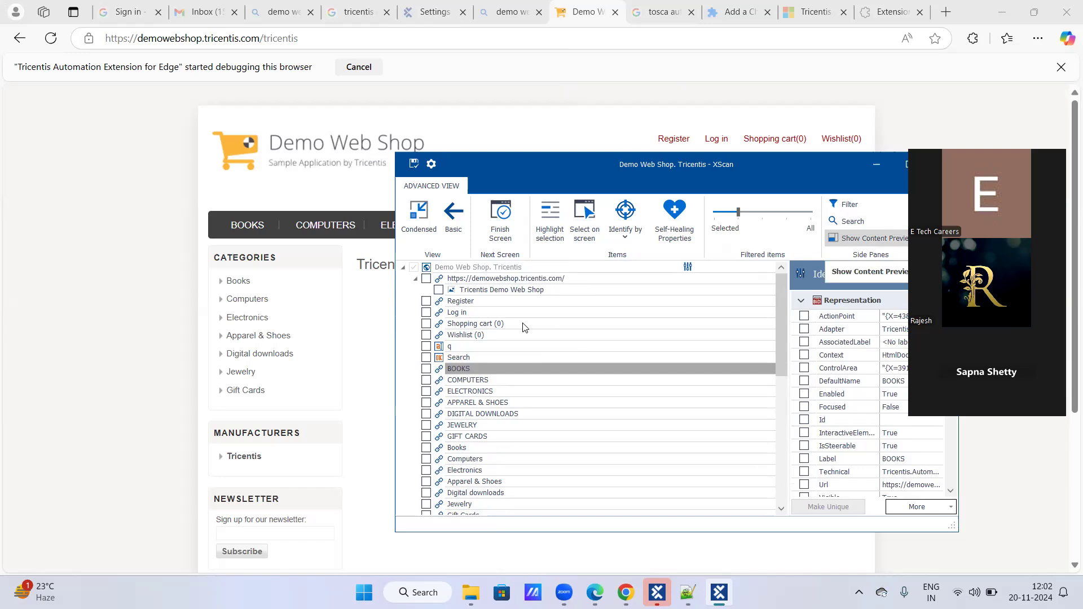
# - Select the BOOKS menu link and the Register link in the scanned controls, then deselect BOOKS
pyautogui.click(427, 369)
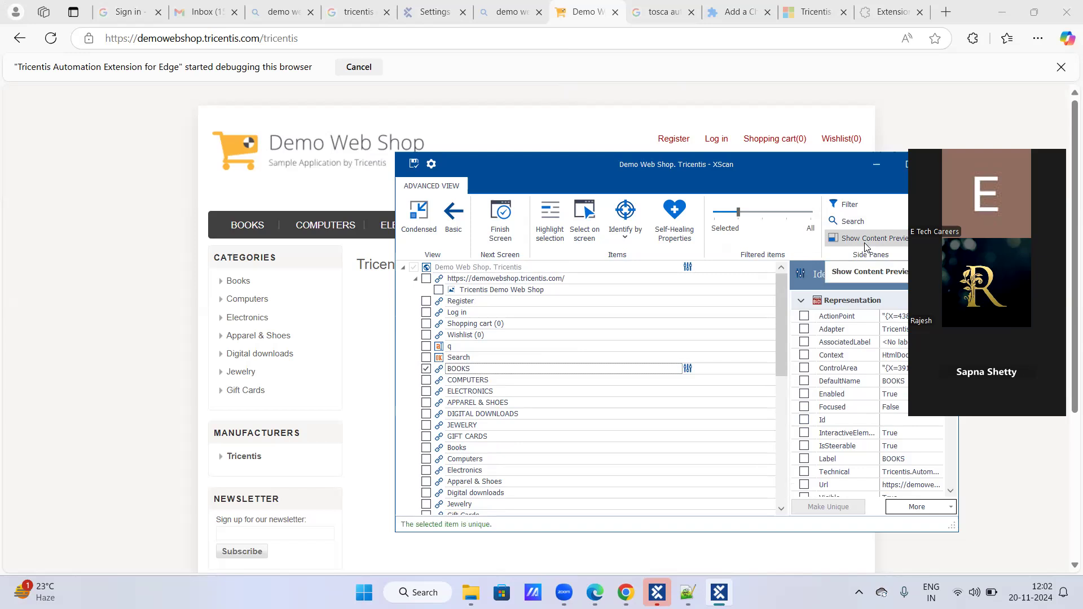
pyautogui.click(427, 301)
pyautogui.click(427, 369)
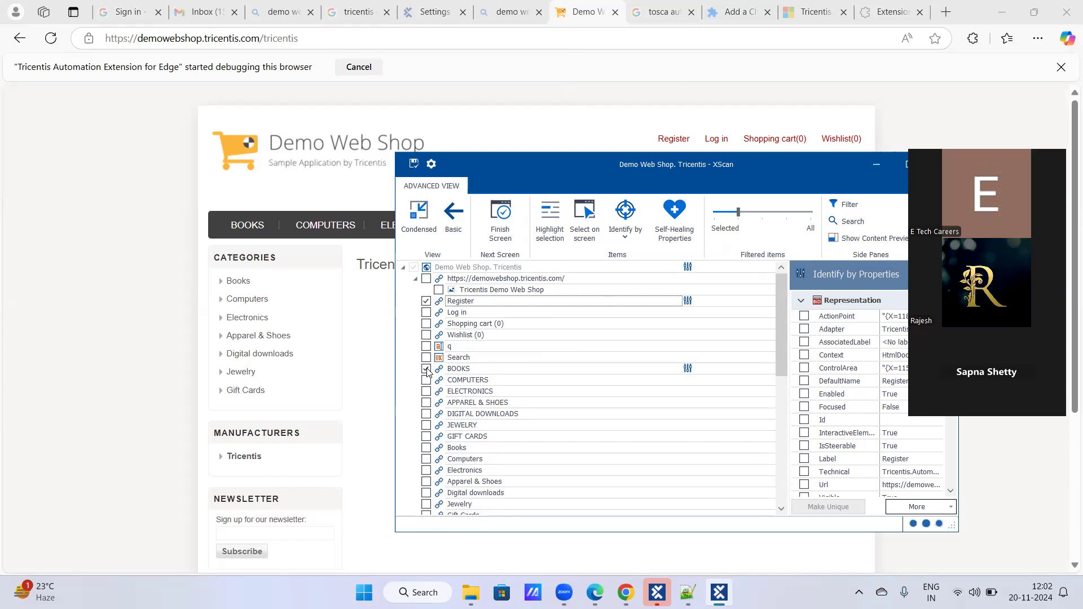
# - Show the content preview for the BOOKS menu link and hide it again
pyautogui.click(867, 242)
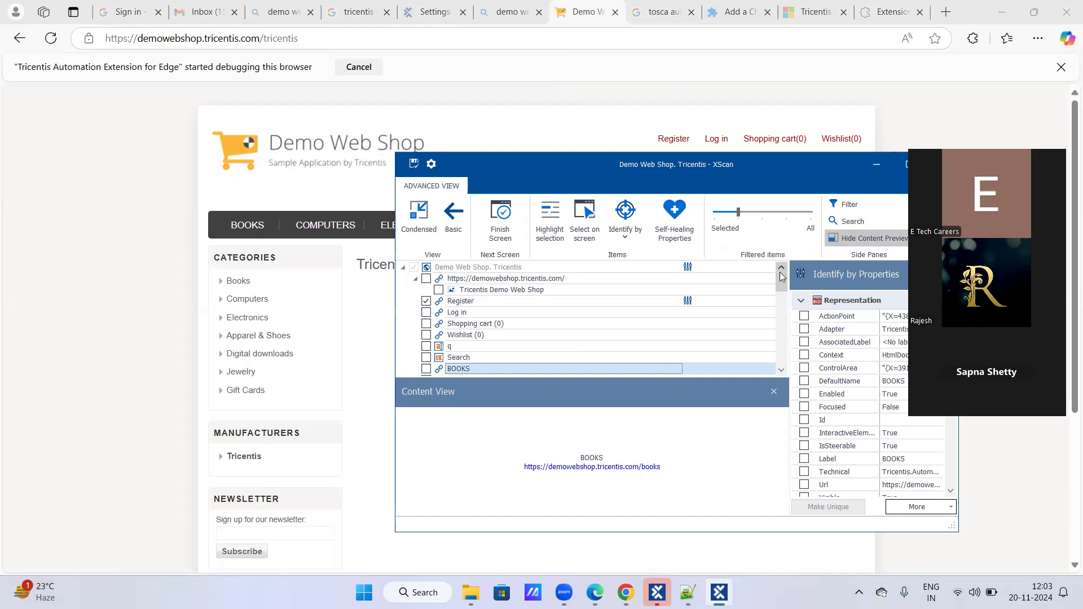
pyautogui.click(852, 244)
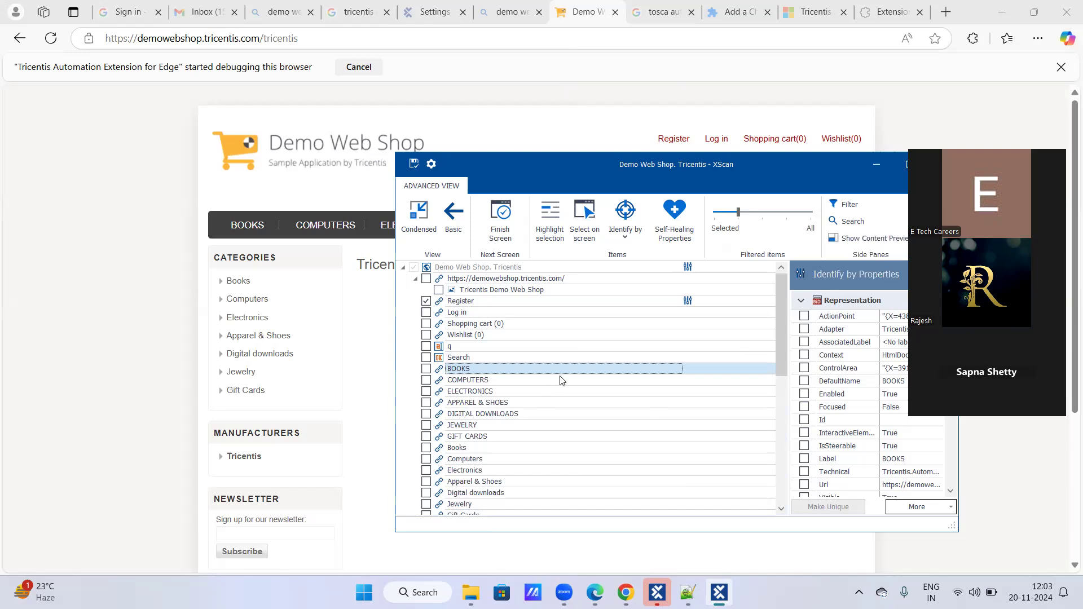
# - Select the COMPUTERS menu link in the scanned controls, and show and hide its content preview
pyautogui.click(427, 380)
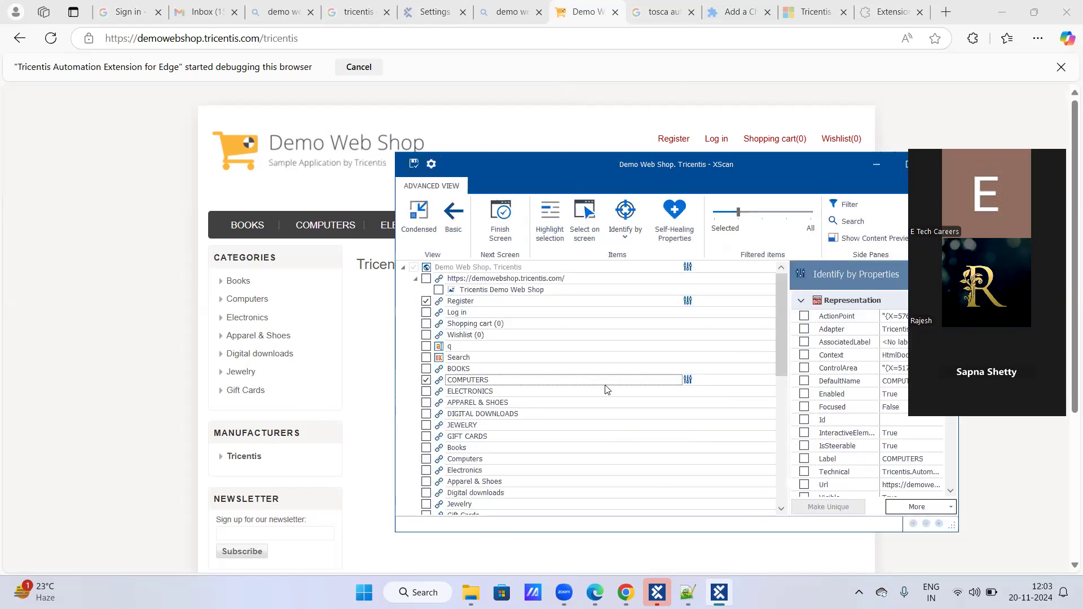
pyautogui.click(853, 239)
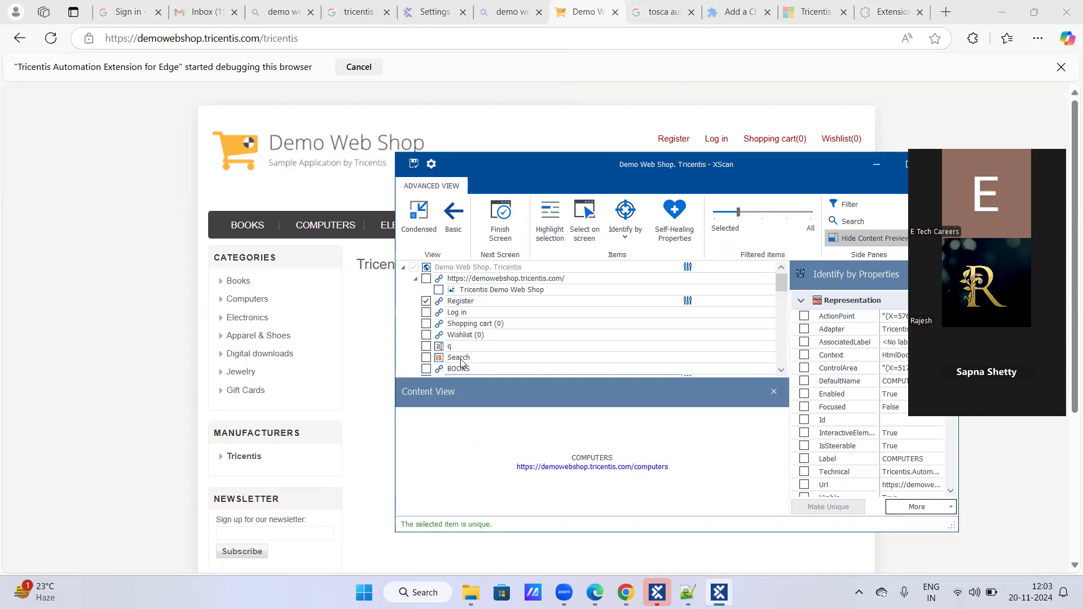
pyautogui.click(841, 242)
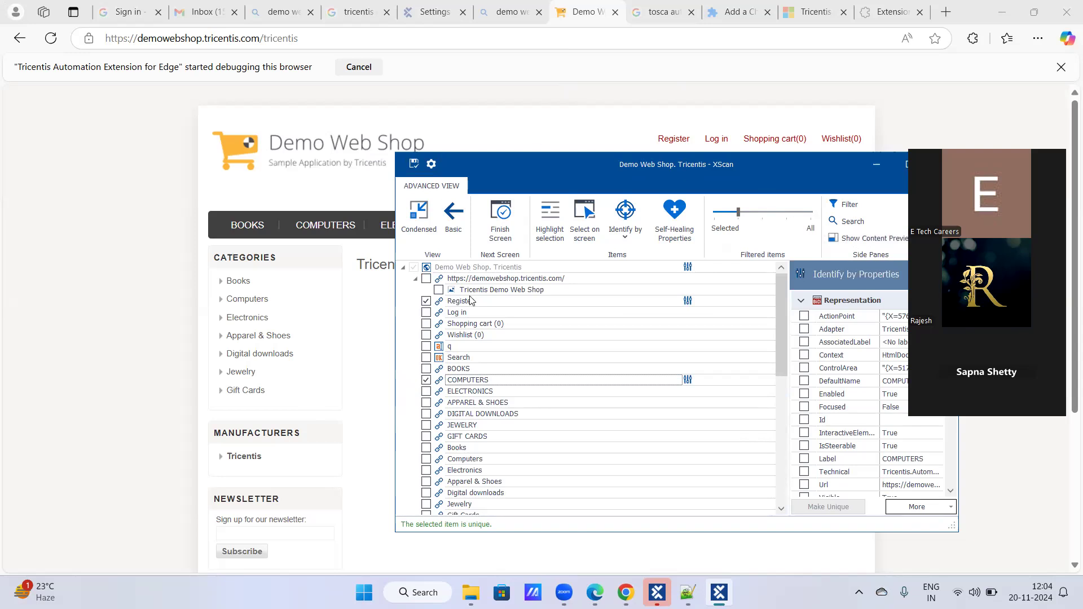
# - Deselect the COMPUTERS menu link and examine its identification properties in an enlarged XScan window, restoring the window size at the end
pyautogui.click(427, 380)
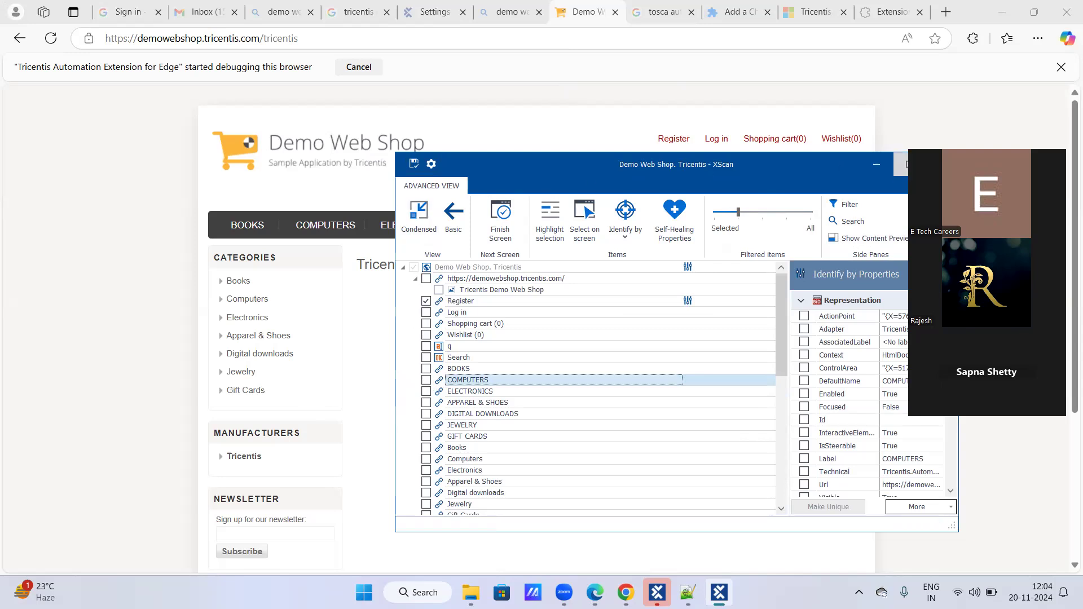
pyautogui.click(906, 164)
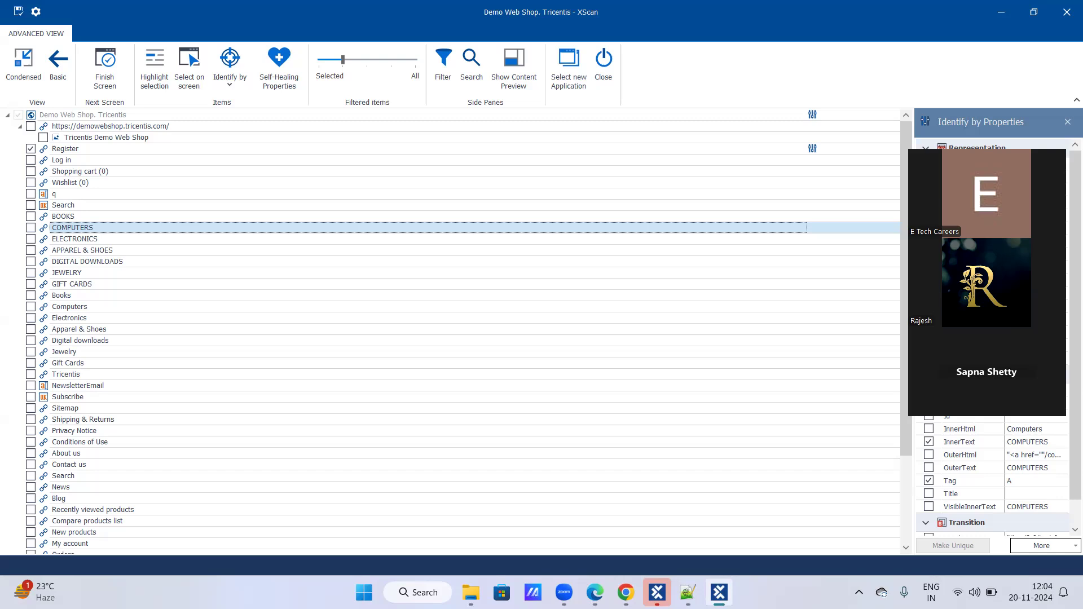
pyautogui.scroll(-1, 993, 339)
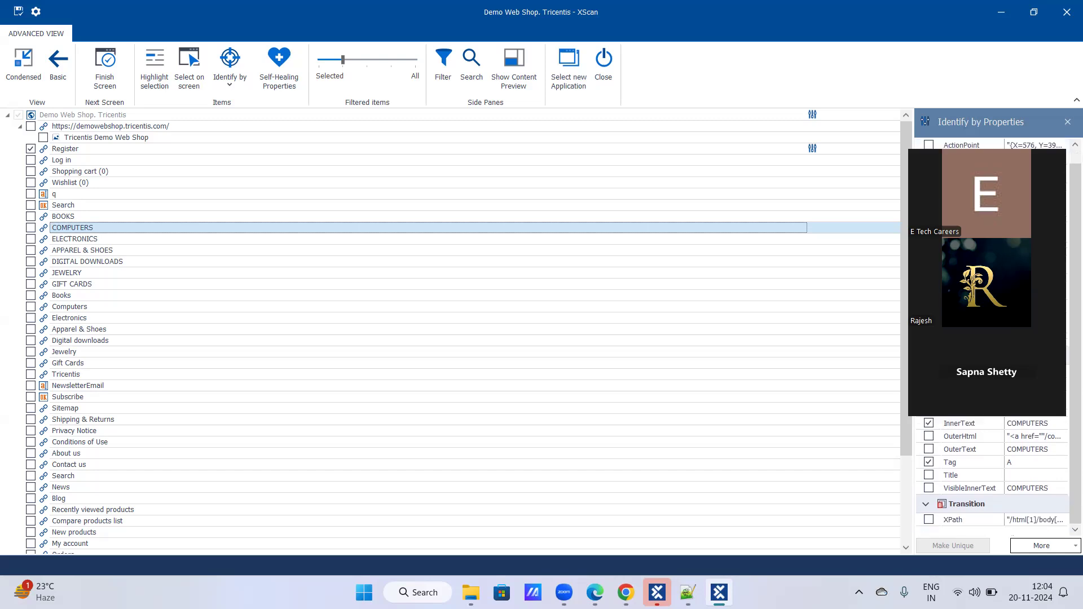
pyautogui.scroll(1, 993, 338)
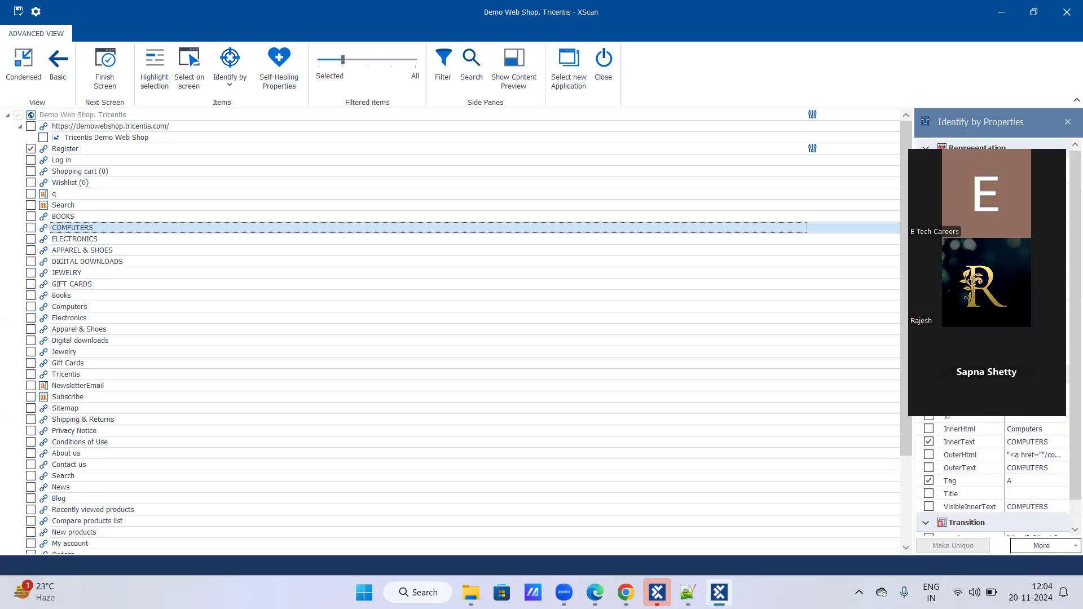
pyautogui.scroll(-1, 994, 339)
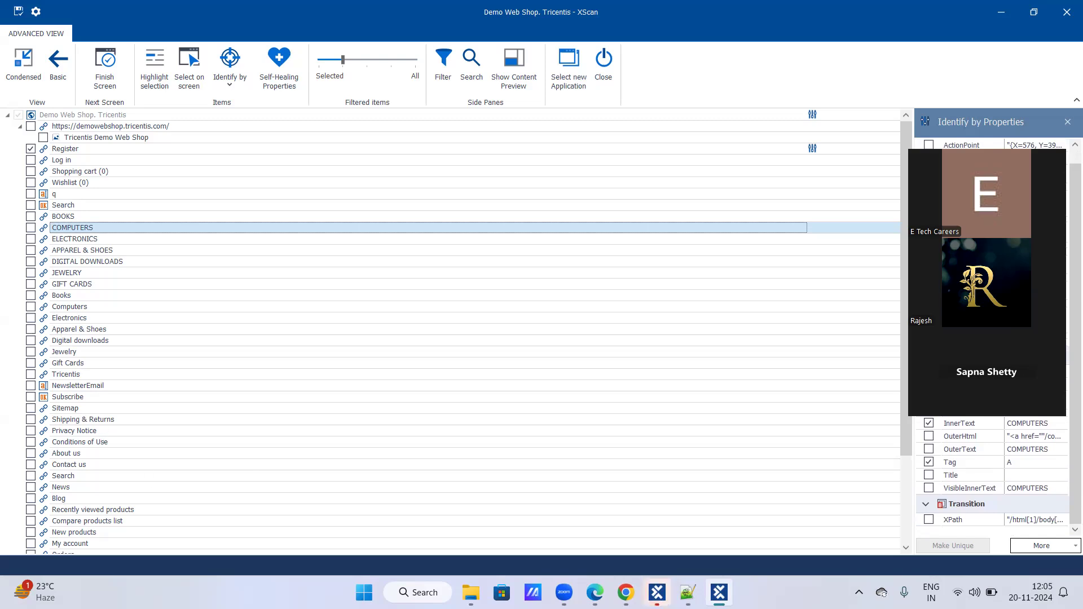
pyautogui.moveTo(687, 592)
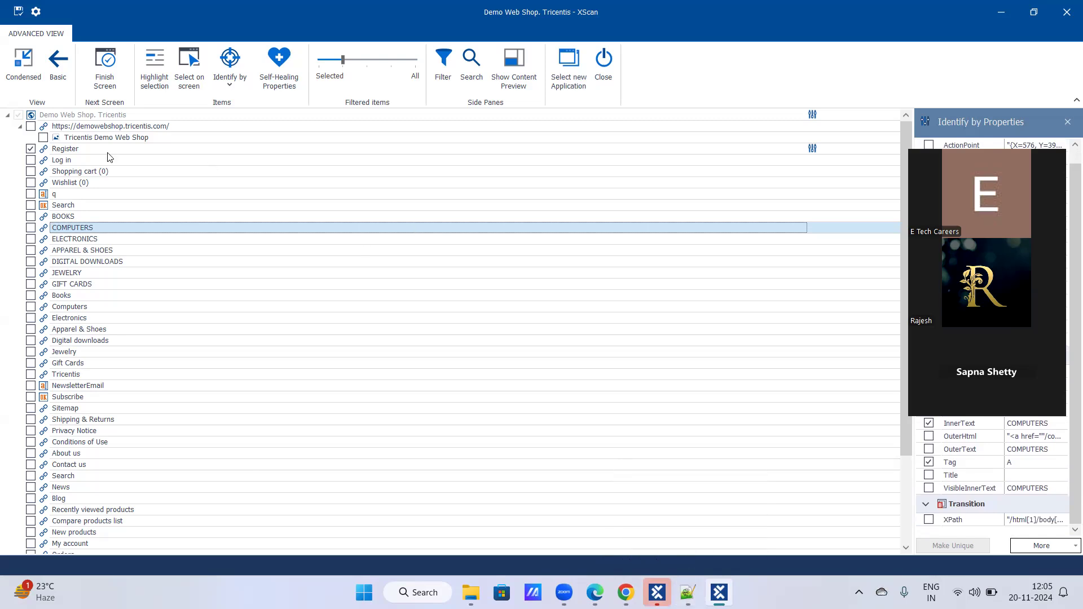
pyautogui.click(1033, 11)
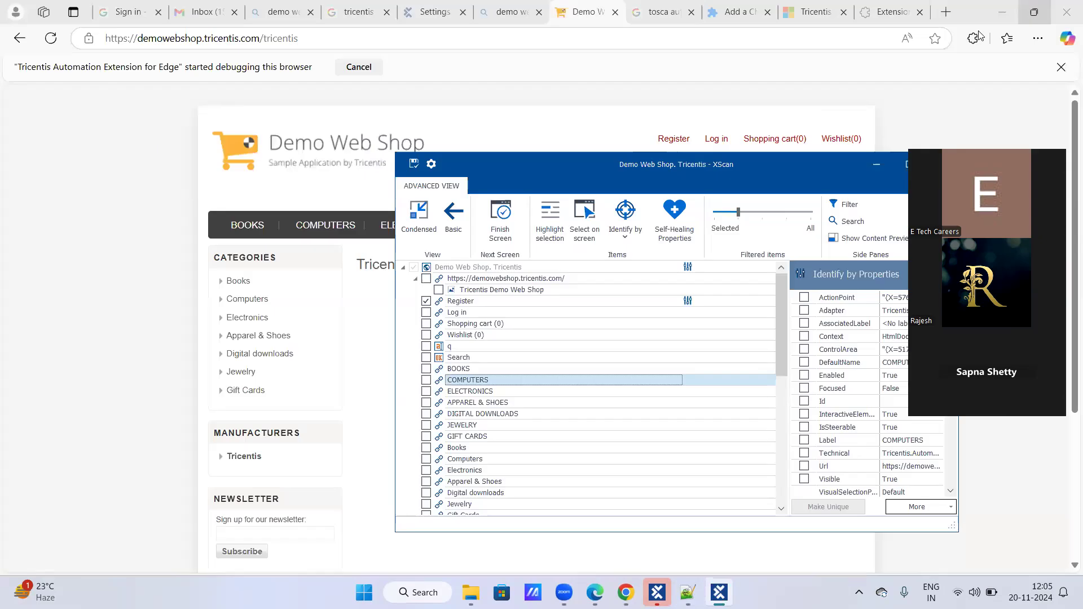
# - Deselect Register in the scanned controls, and use Select on screen to pick Register, Log in, Shopping cart and Wishlist on the web page
pyautogui.moveTo(730, 173); pyautogui.dragTo(735, 222)
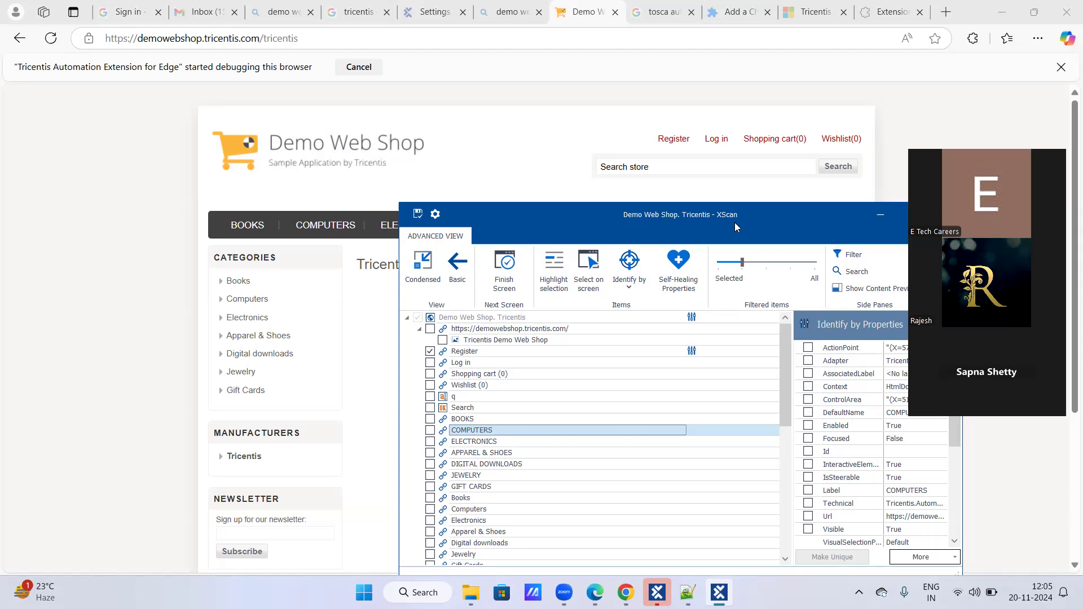
pyautogui.click(587, 271)
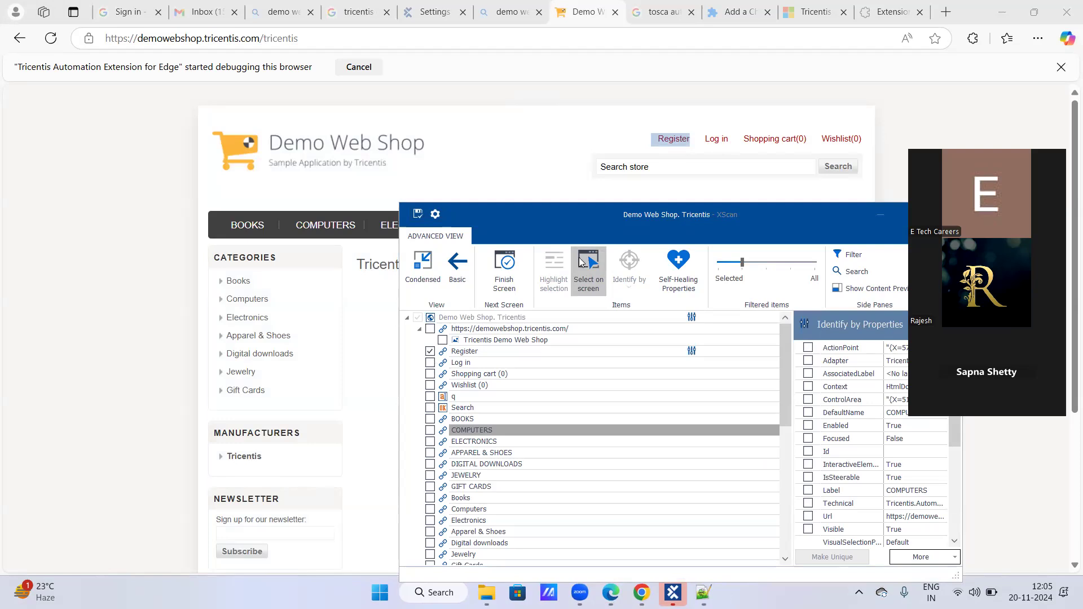
pyautogui.click(432, 356)
pyautogui.click(432, 354)
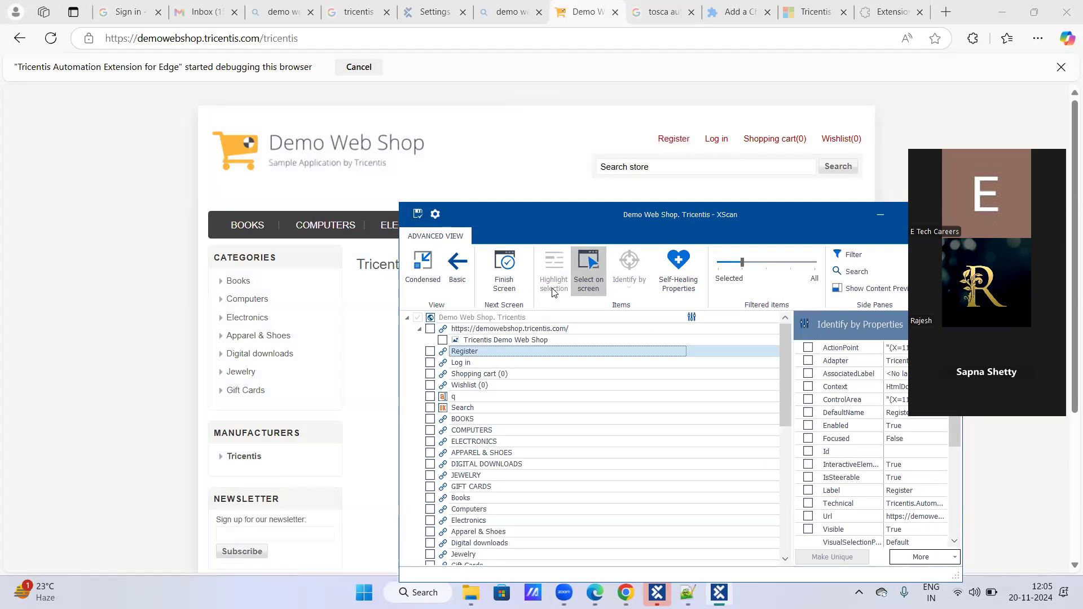
pyautogui.click(672, 142)
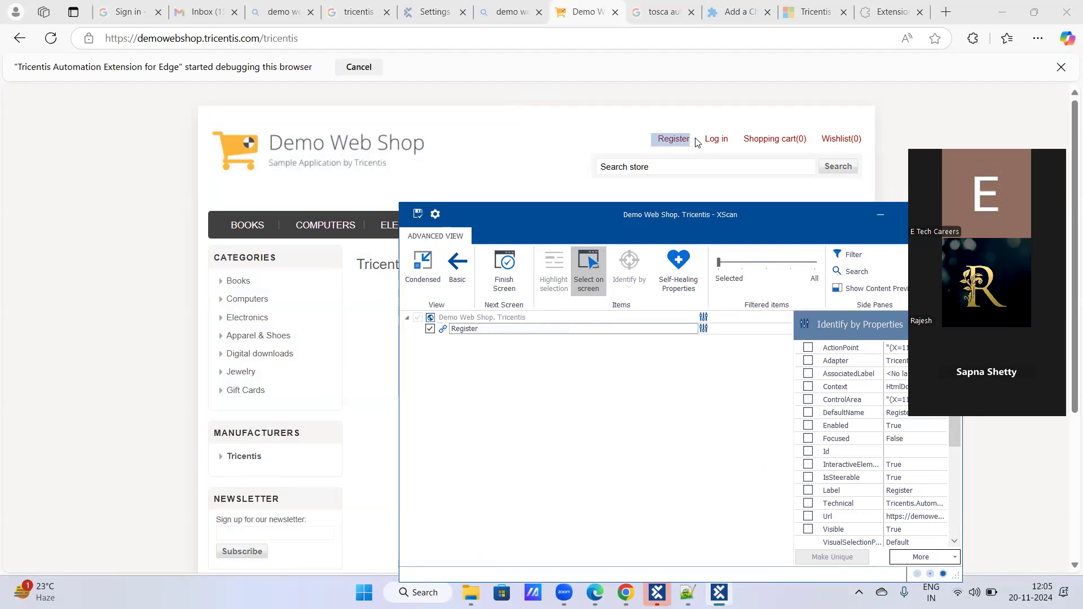
pyautogui.click(717, 139)
pyautogui.moveTo(743, 145)
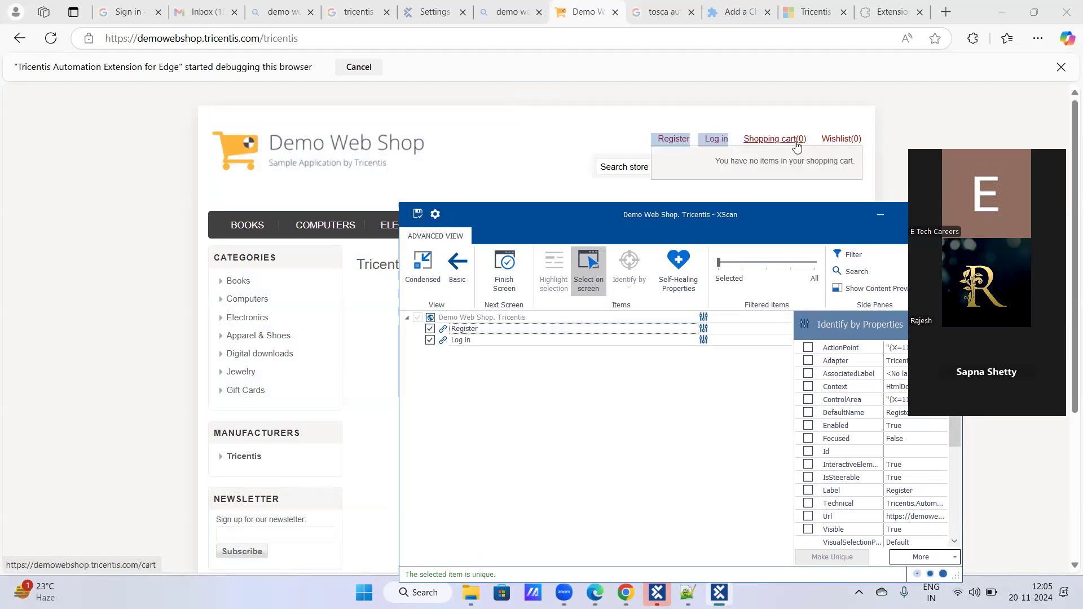
pyautogui.click(787, 141)
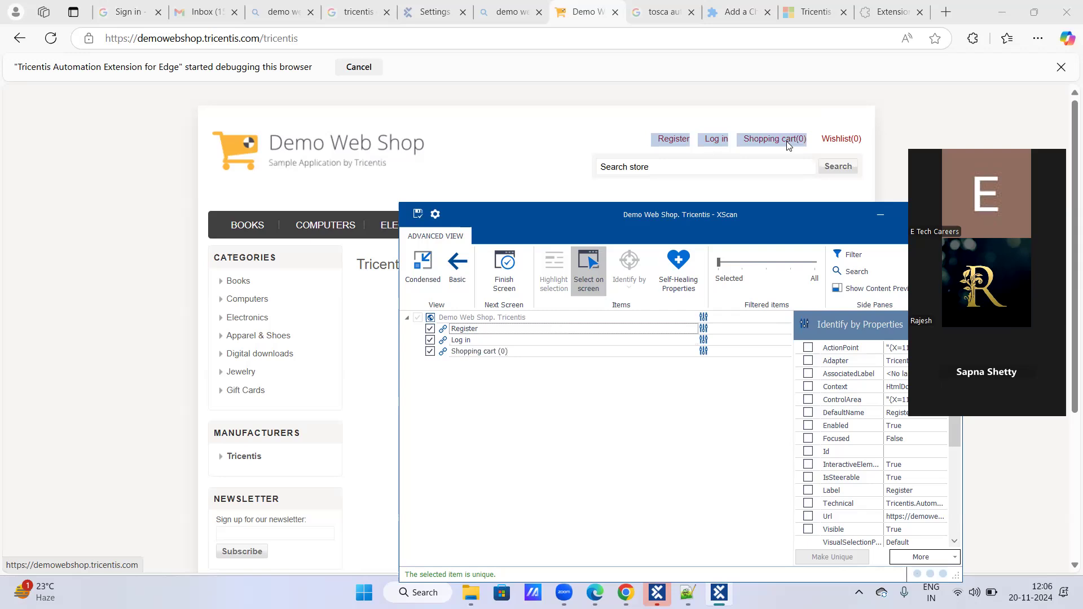
pyautogui.click(840, 141)
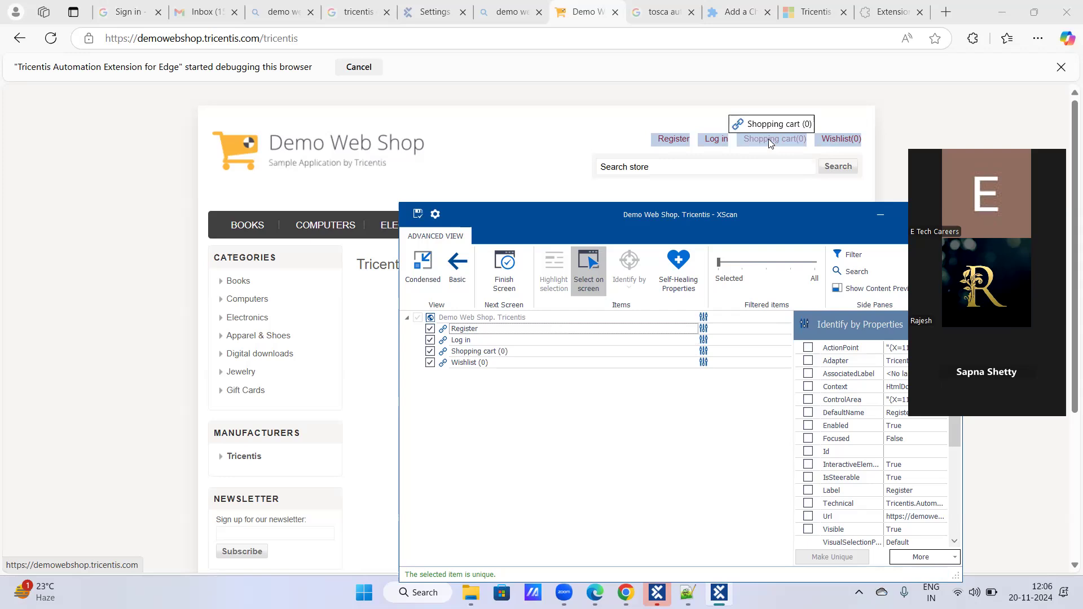
pyautogui.click(598, 264)
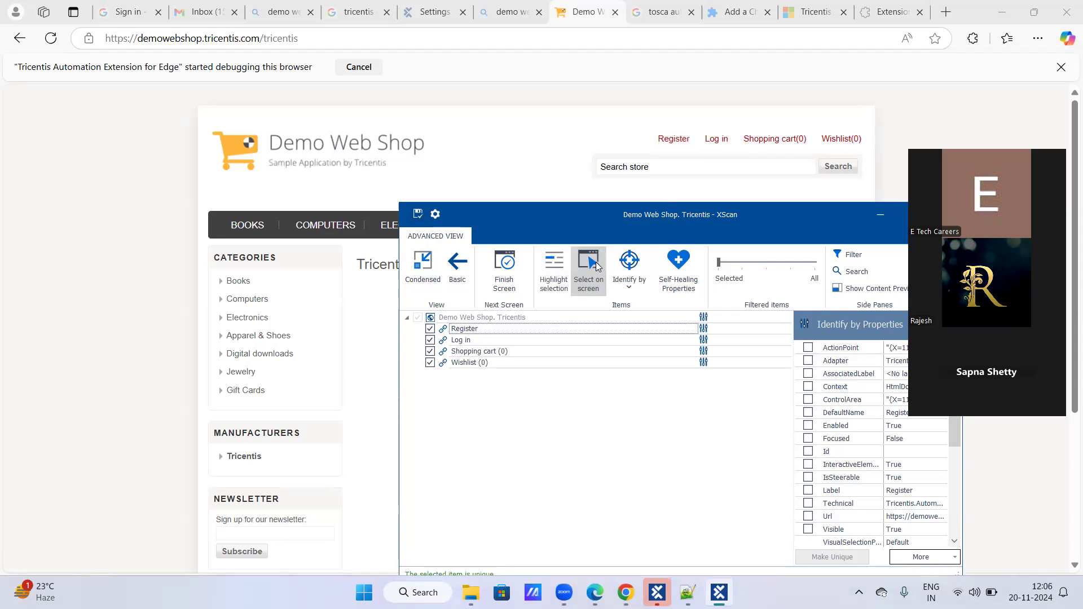
# - Deselect the picked header links and switch XScan between the Basic and Advanced views, ending in the maximized Basic view
pyautogui.click(430, 329)
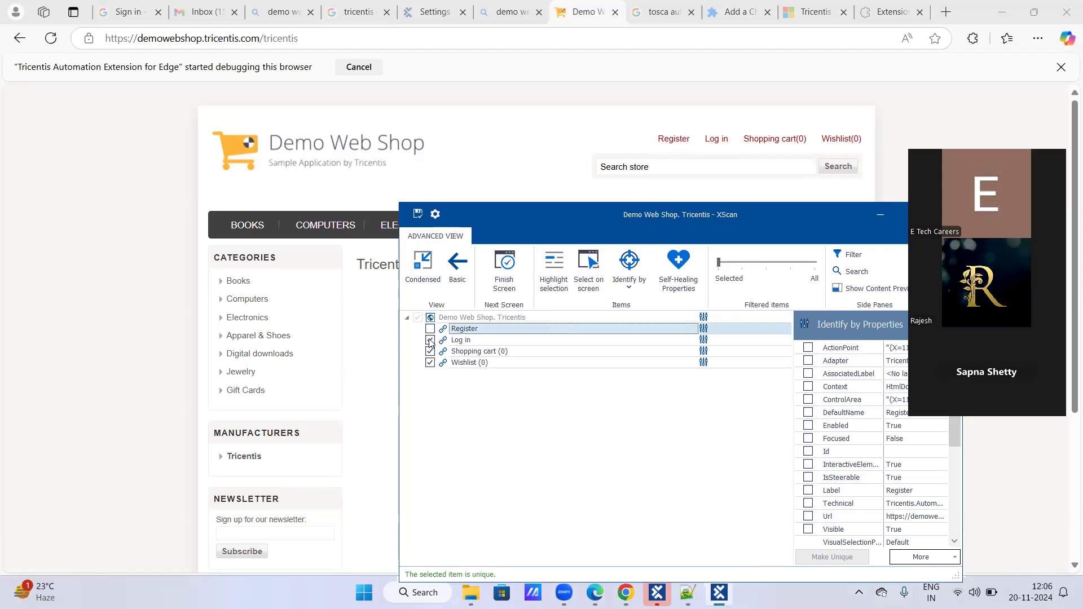
pyautogui.click(430, 329)
pyautogui.click(430, 351)
pyautogui.click(459, 268)
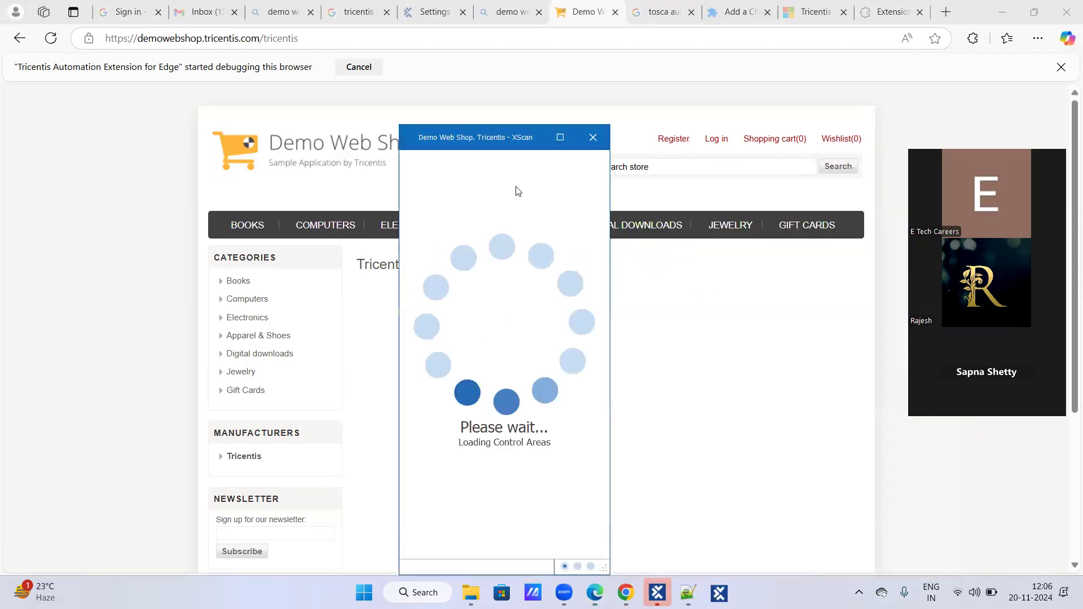
pyautogui.click(561, 145)
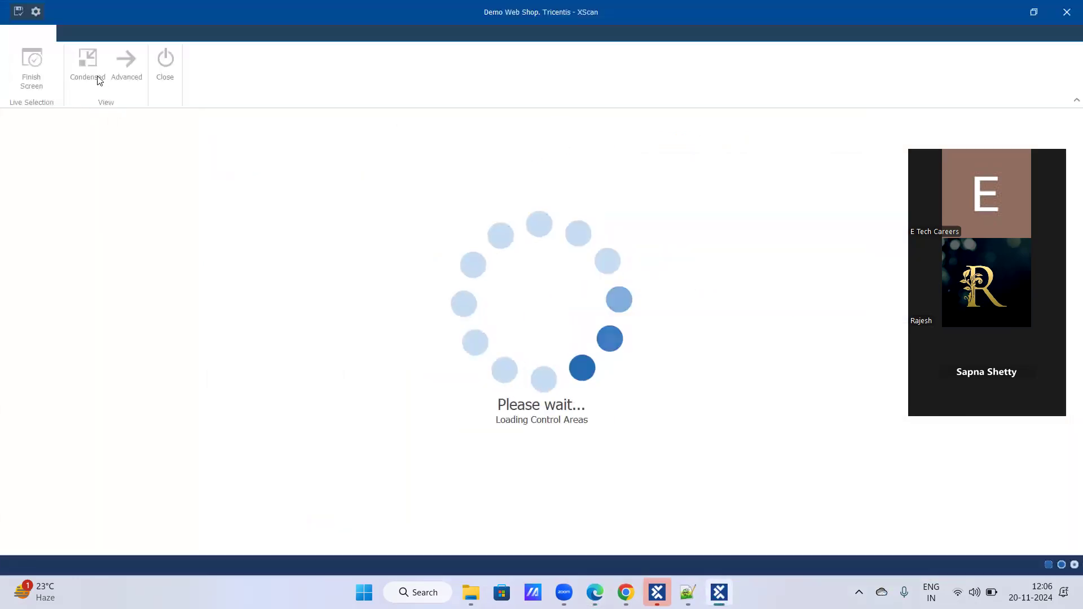
pyautogui.click(126, 63)
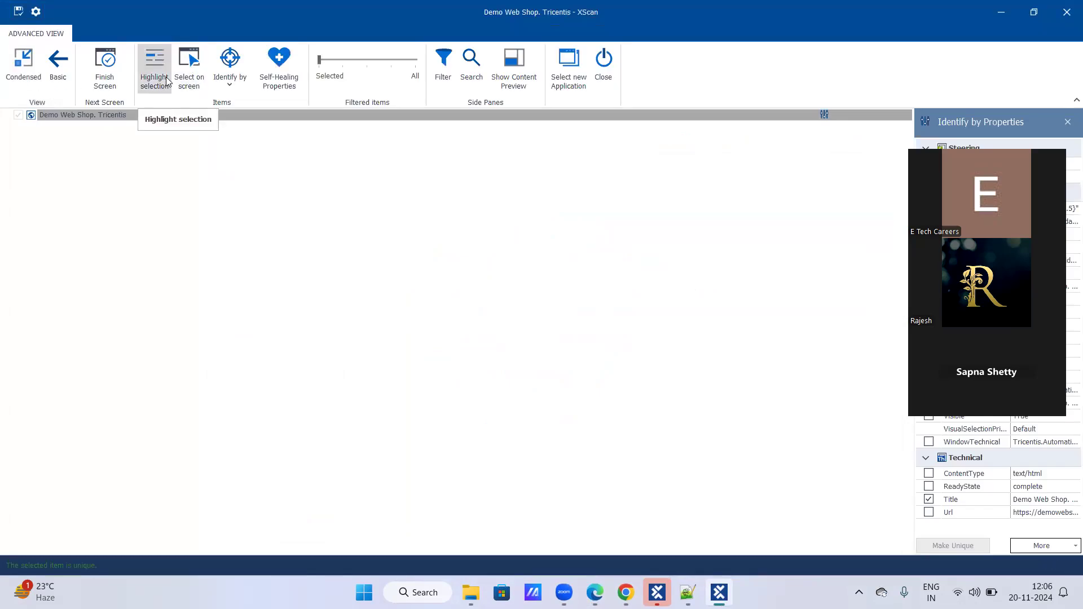
pyautogui.click(66, 70)
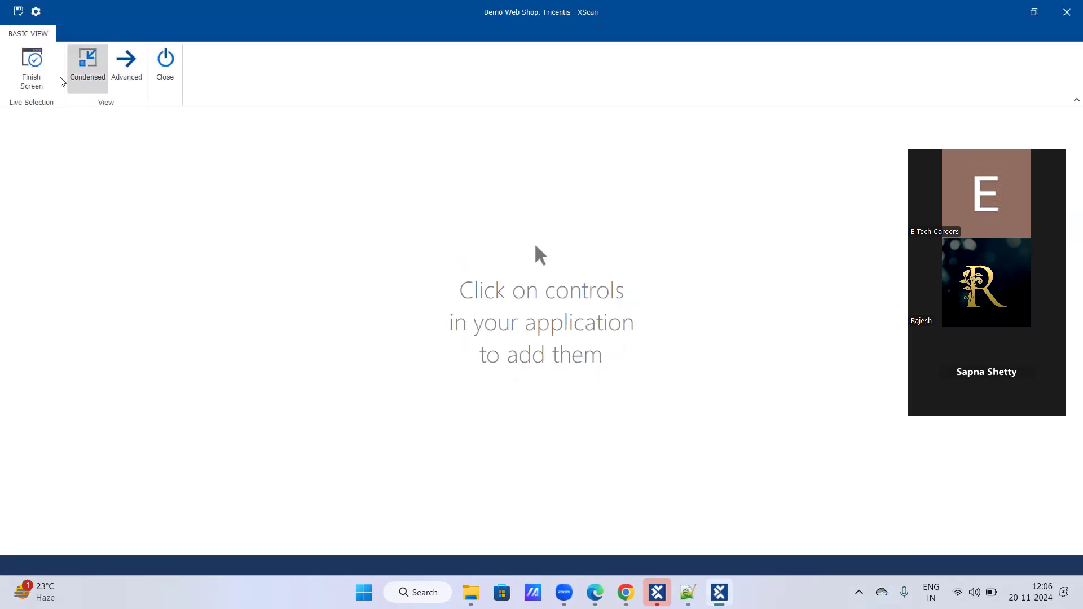
# - Finish the current screen in the Basic view and scan the screen again
pyautogui.click(32, 67)
pyautogui.click(38, 62)
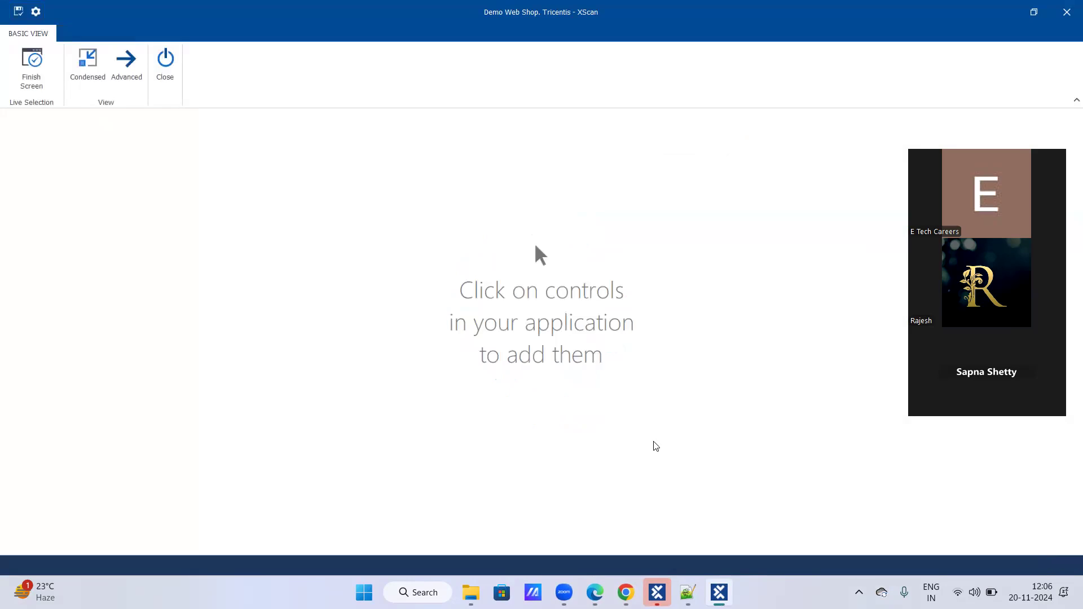
pyautogui.click(35, 69)
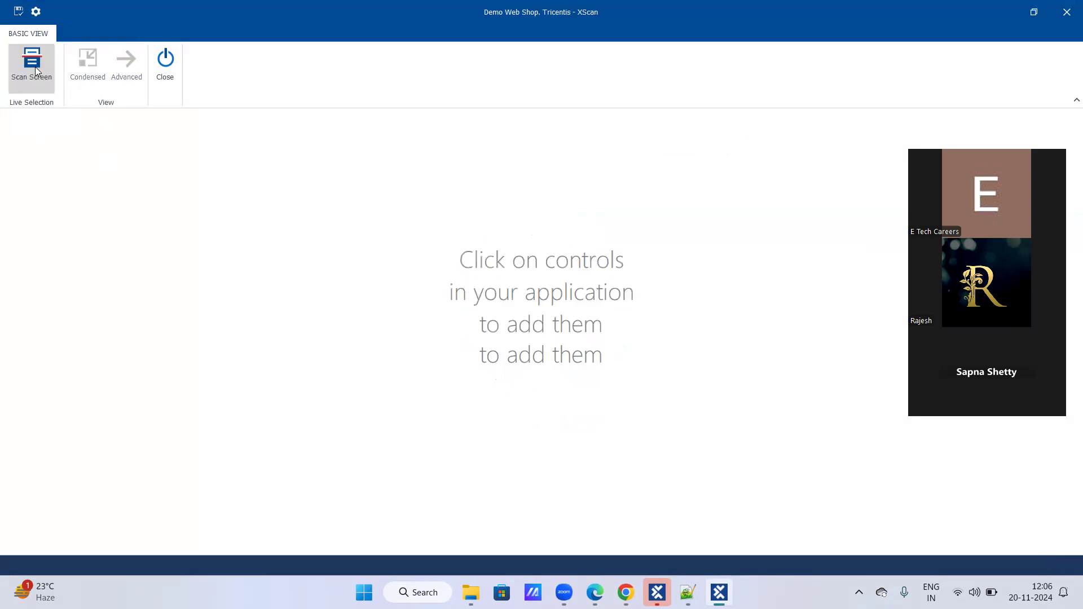
pyautogui.click(35, 69)
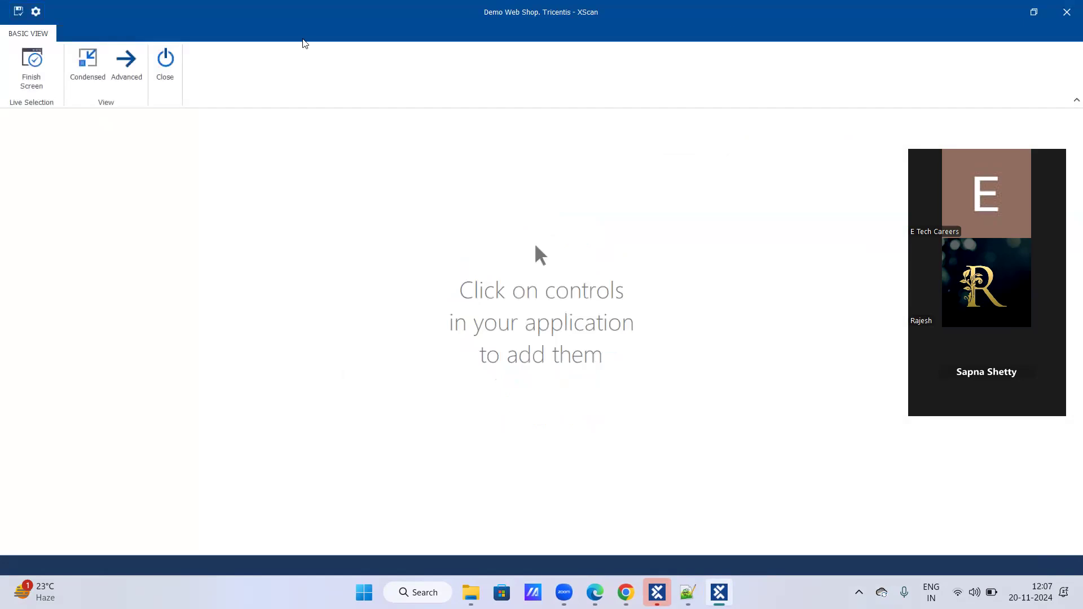
# - Close XScan and start a new application scan of the Demo Web Shop page from the "Demo web shop Modules" folder
pyautogui.click(127, 63)
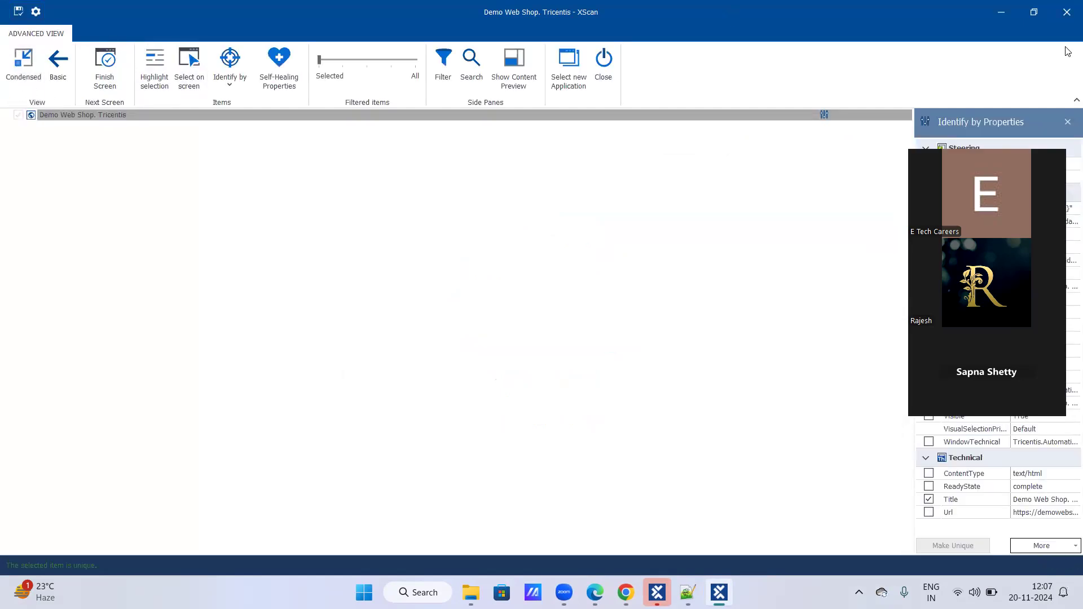
pyautogui.click(1067, 12)
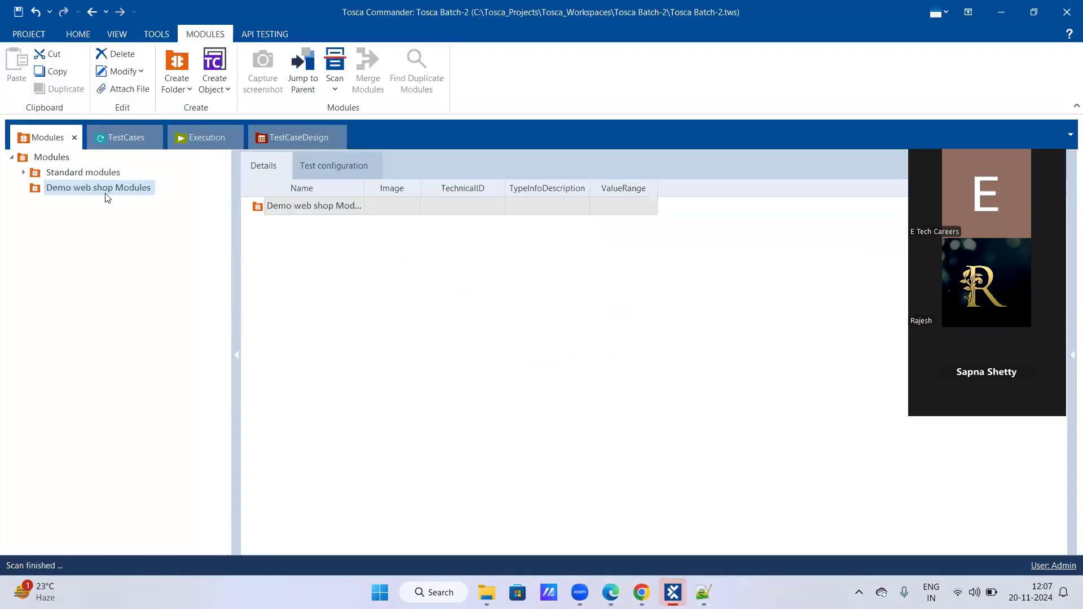
pyautogui.rightClick(106, 188)
pyautogui.moveTo(155, 236)
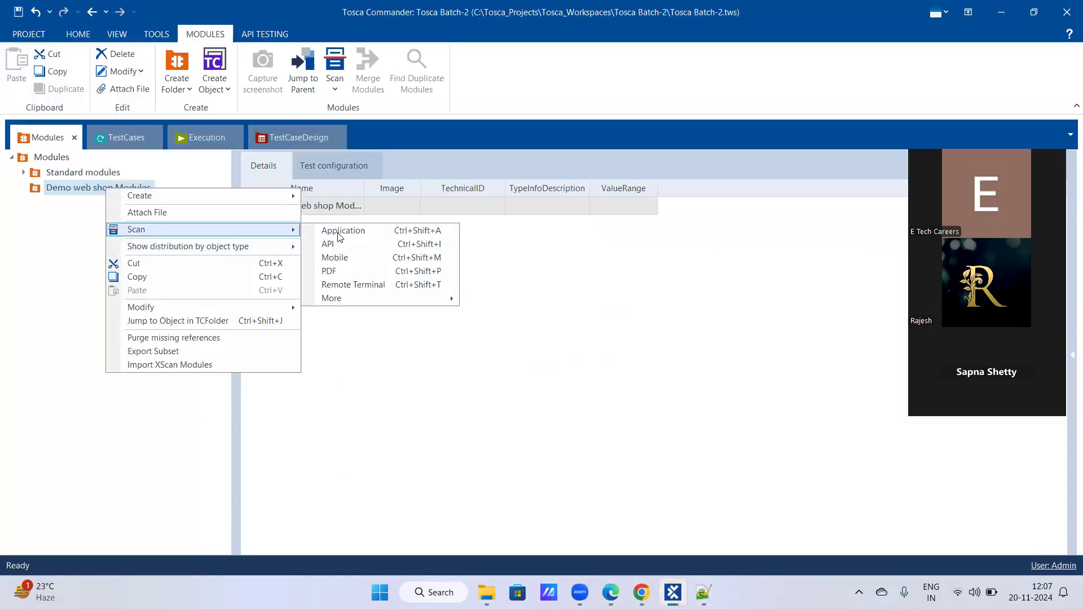
pyautogui.click(337, 230)
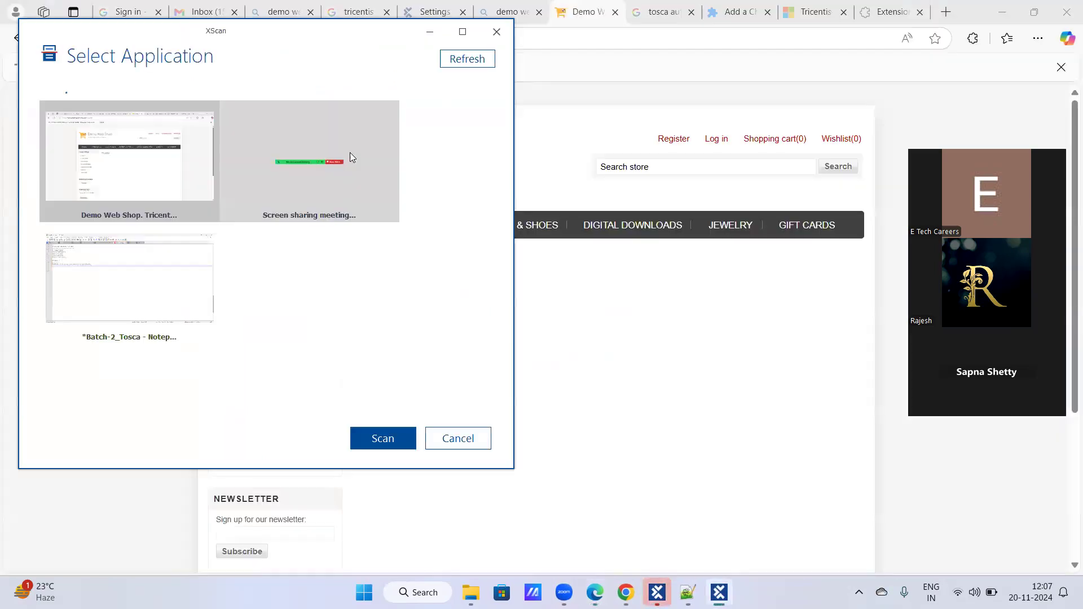
pyautogui.click(389, 447)
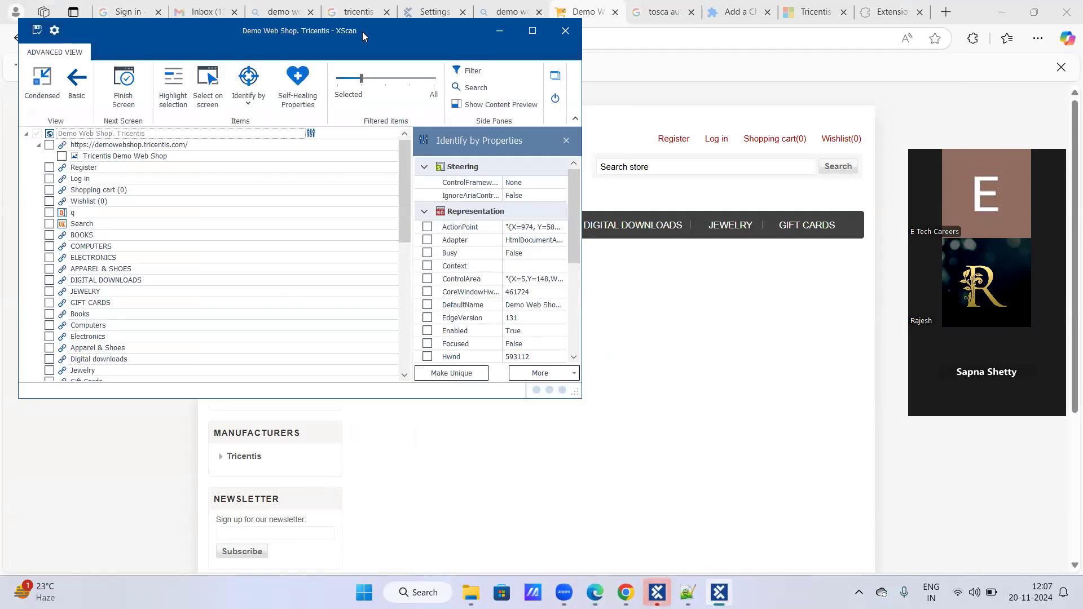
# - Reposition XScan to uncover the web page header, and use Select on screen to pick the Register and Shopping cart links
pyautogui.moveTo(362, 32); pyautogui.dragTo(718, 188)
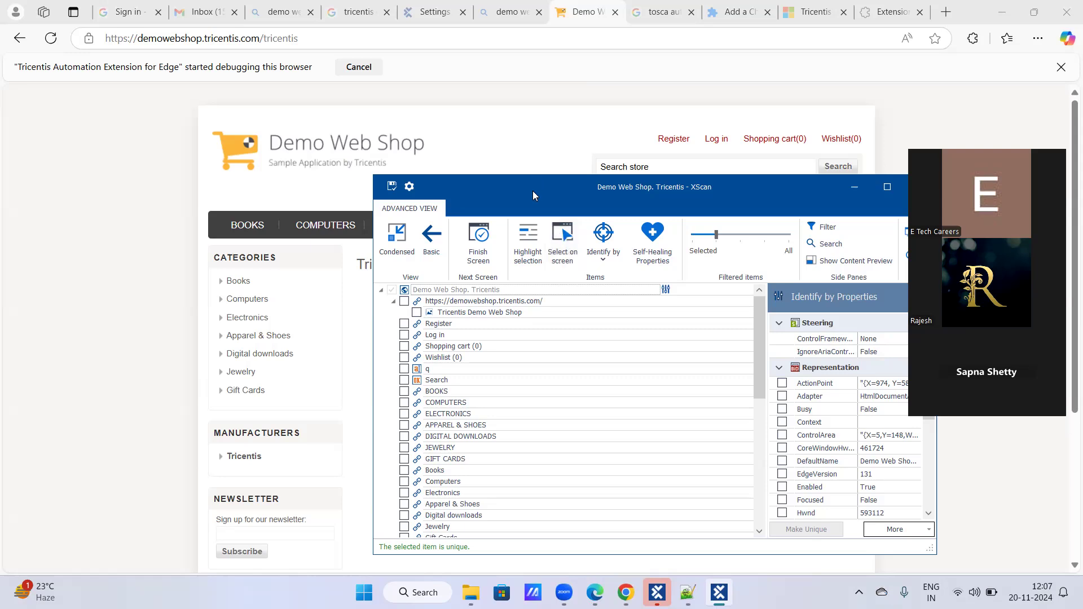
pyautogui.moveTo(533, 190); pyautogui.dragTo(554, 210)
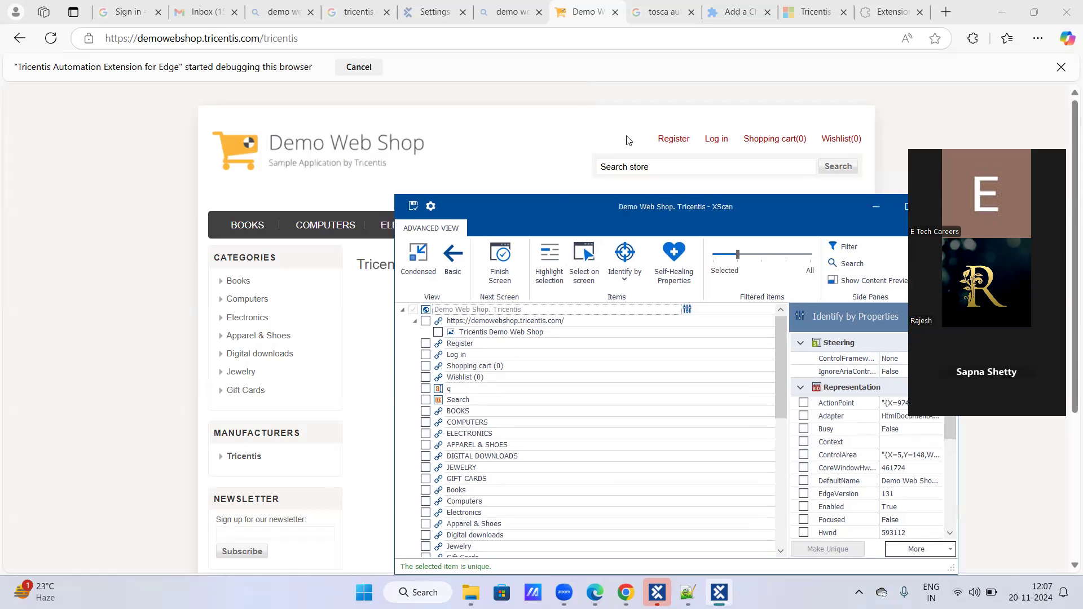
pyautogui.moveTo(656, 210); pyautogui.dragTo(652, 134)
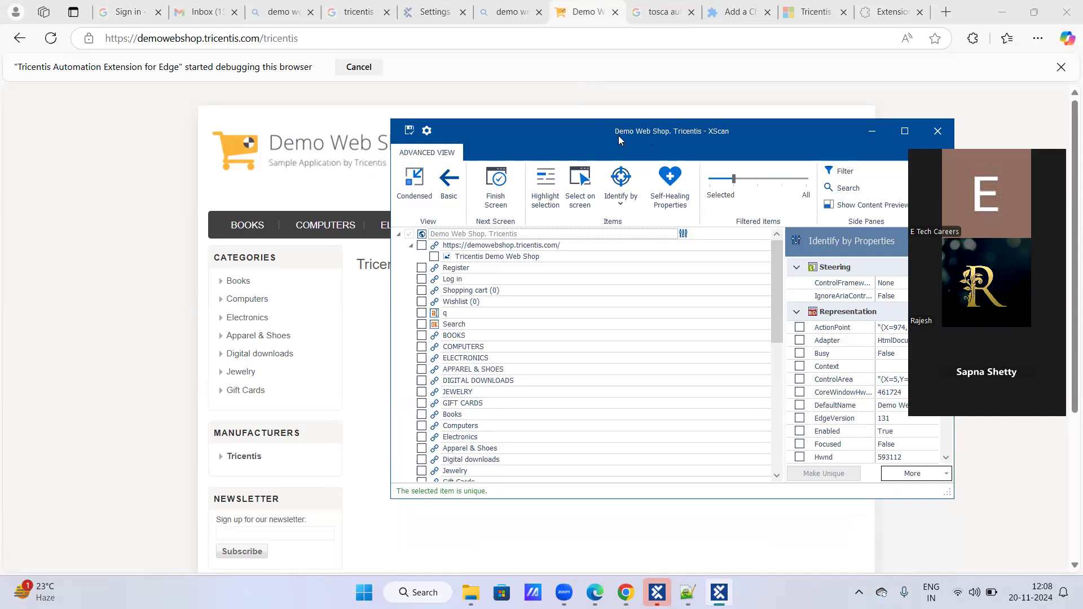
pyautogui.moveTo(618, 136); pyautogui.dragTo(611, 222)
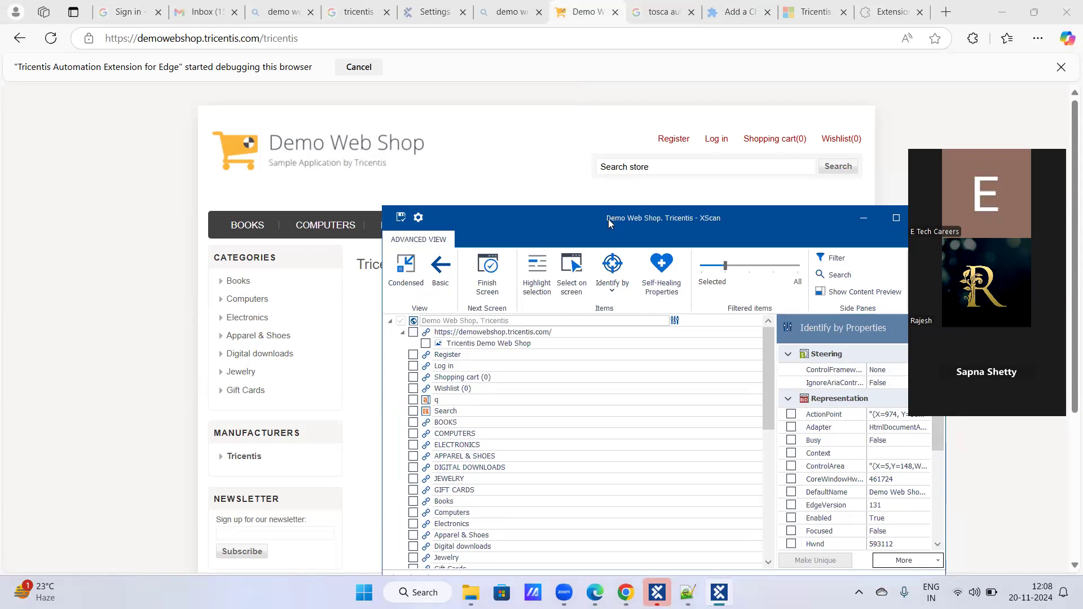
pyautogui.click(571, 276)
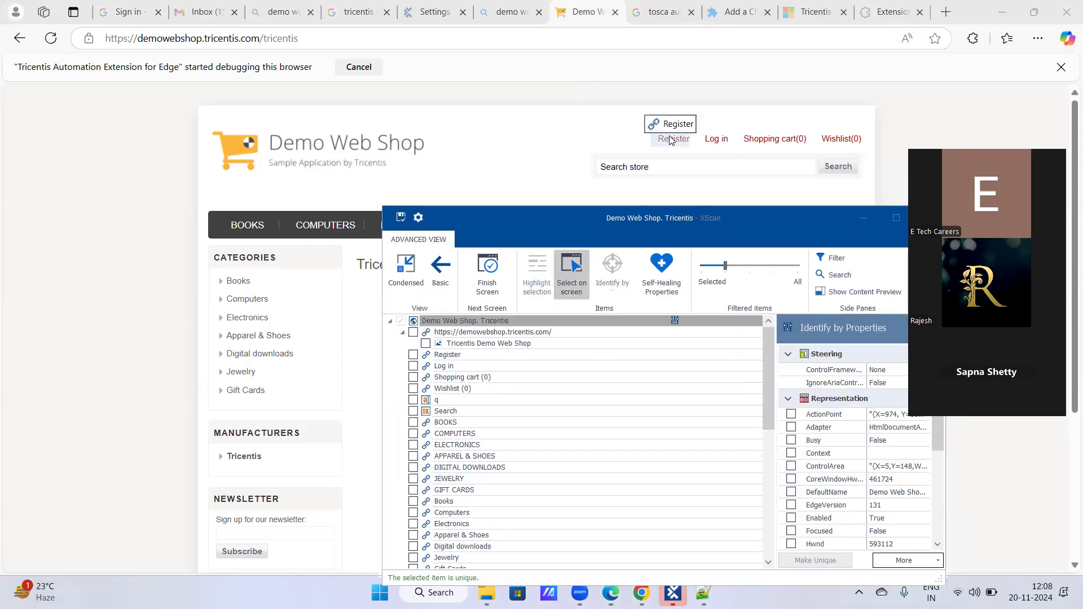
pyautogui.click(671, 140)
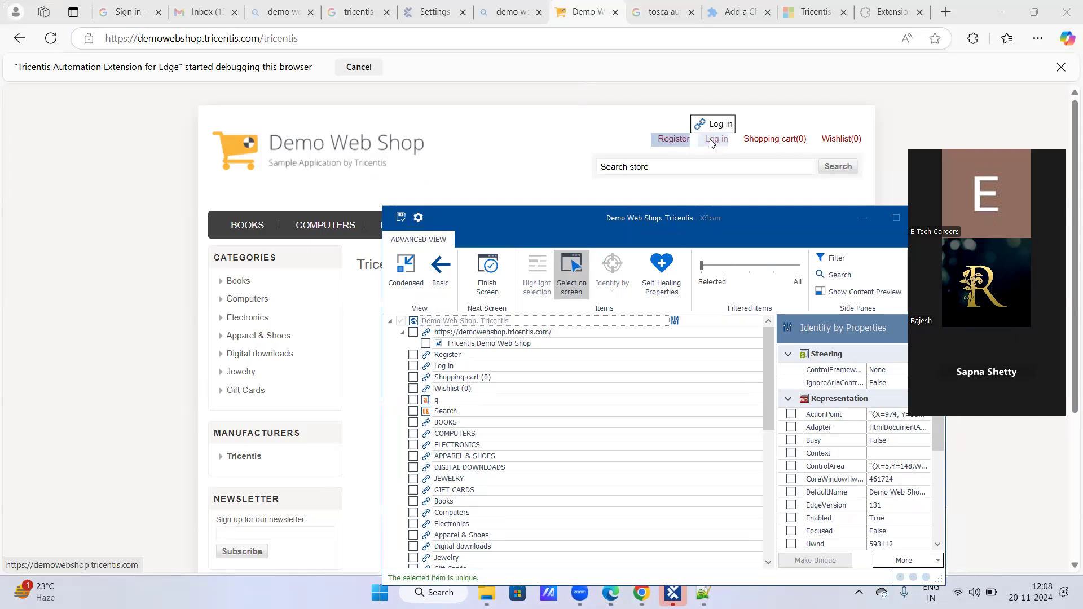
pyautogui.click(789, 141)
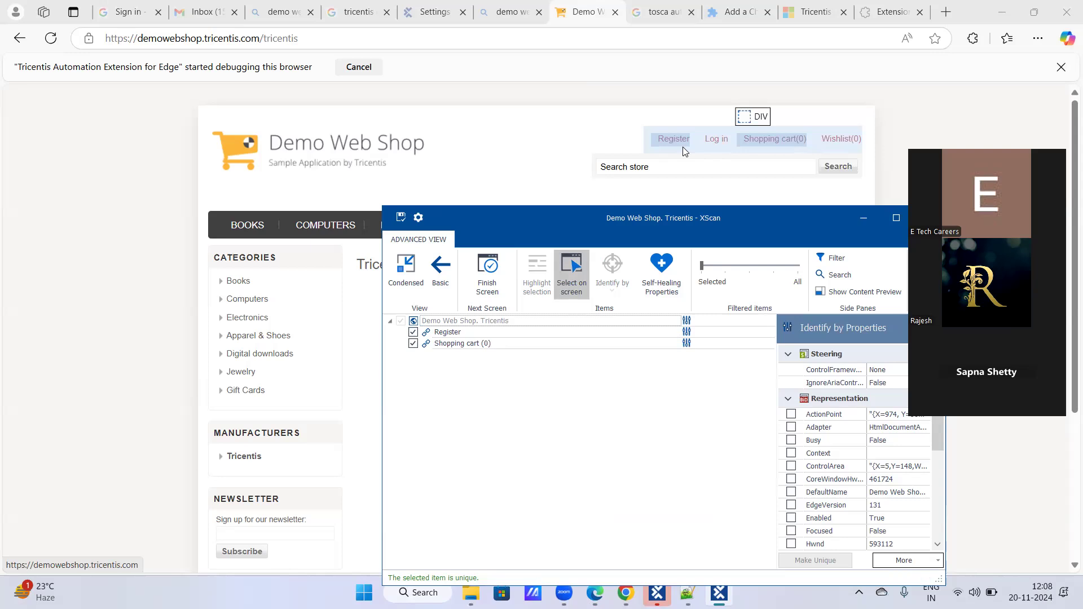
# - Add the Log in and Wishlist links, the store search box and the Search button to the on-screen selection, and end Select on screen
pyautogui.click(710, 145)
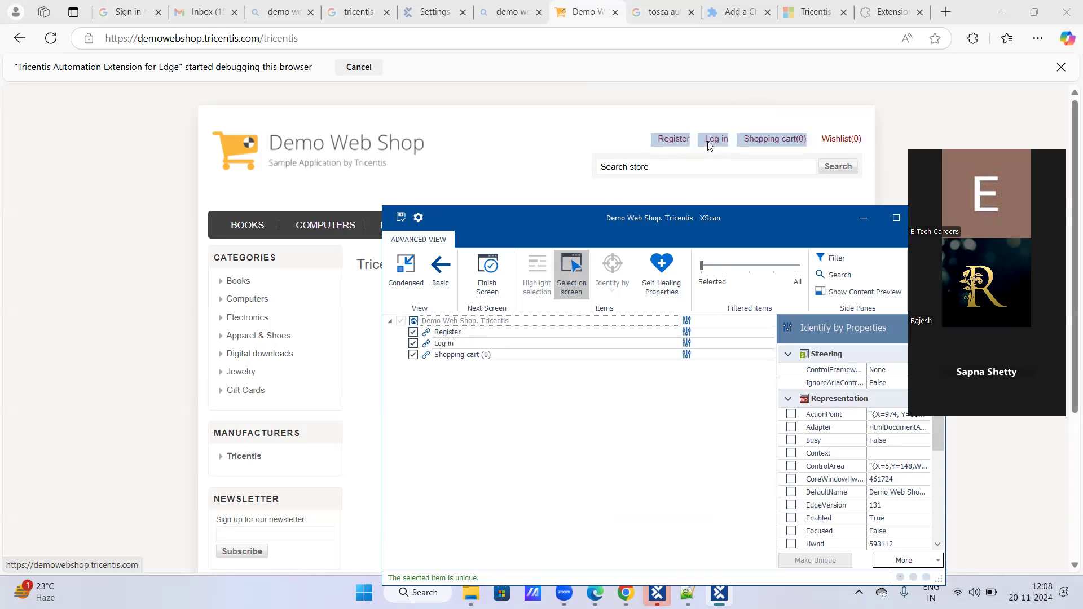
pyautogui.click(848, 139)
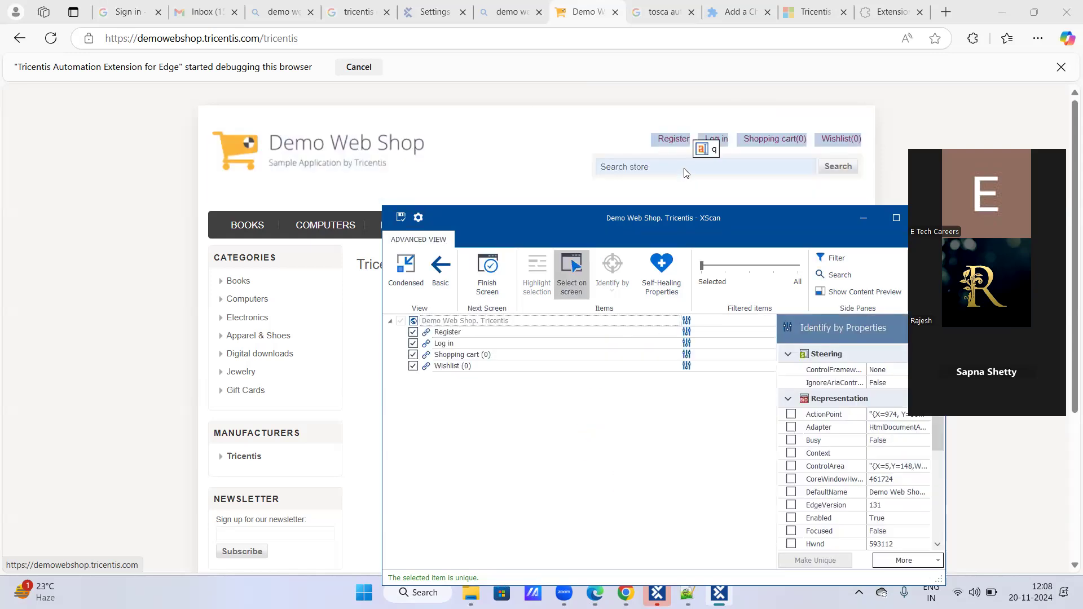
pyautogui.click(684, 168)
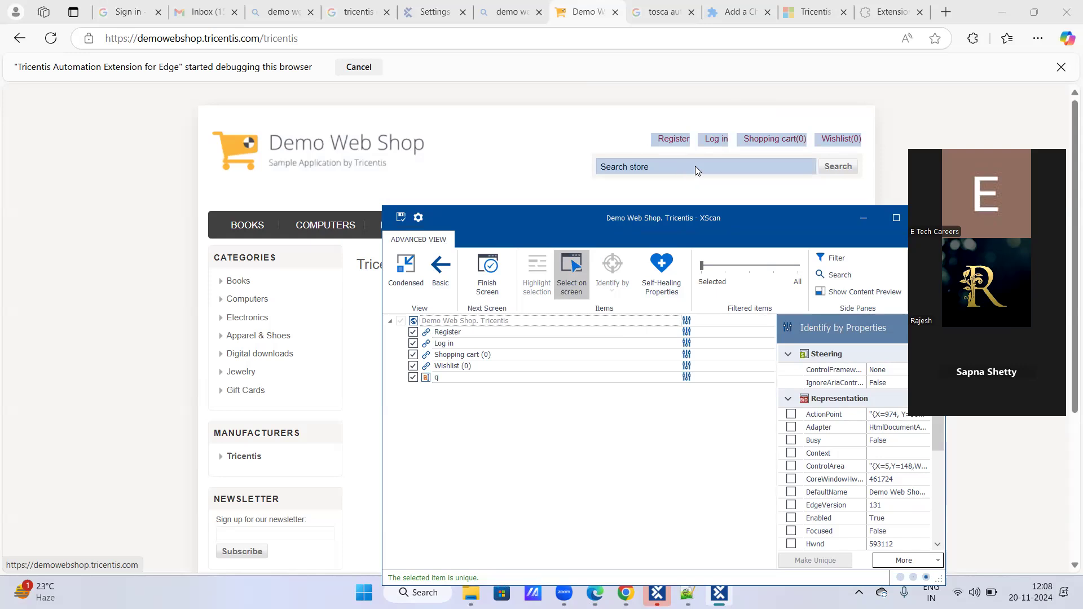
pyautogui.click(826, 167)
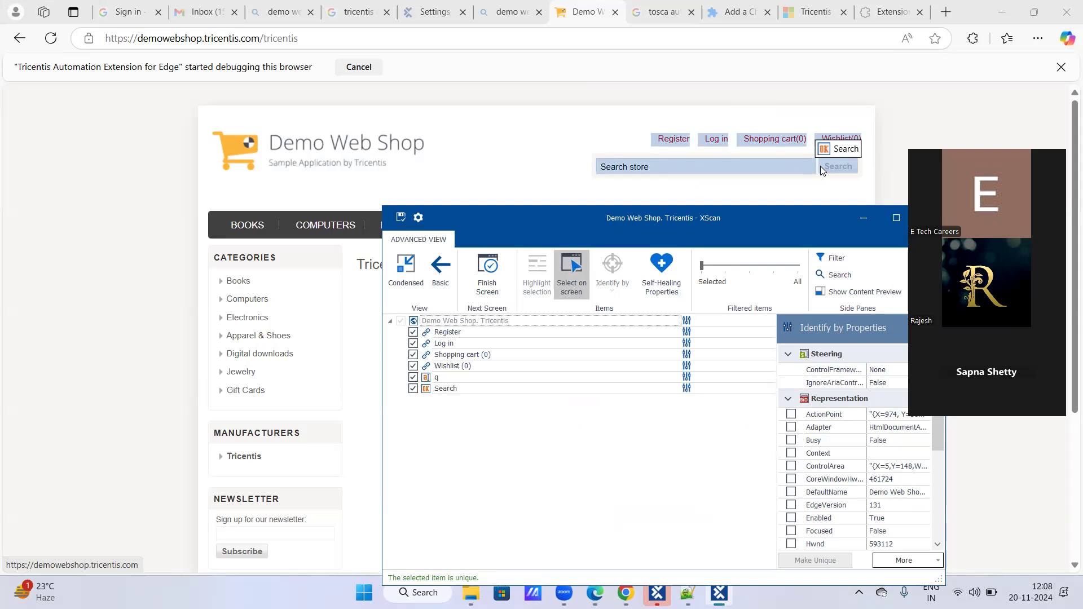
pyautogui.click(573, 286)
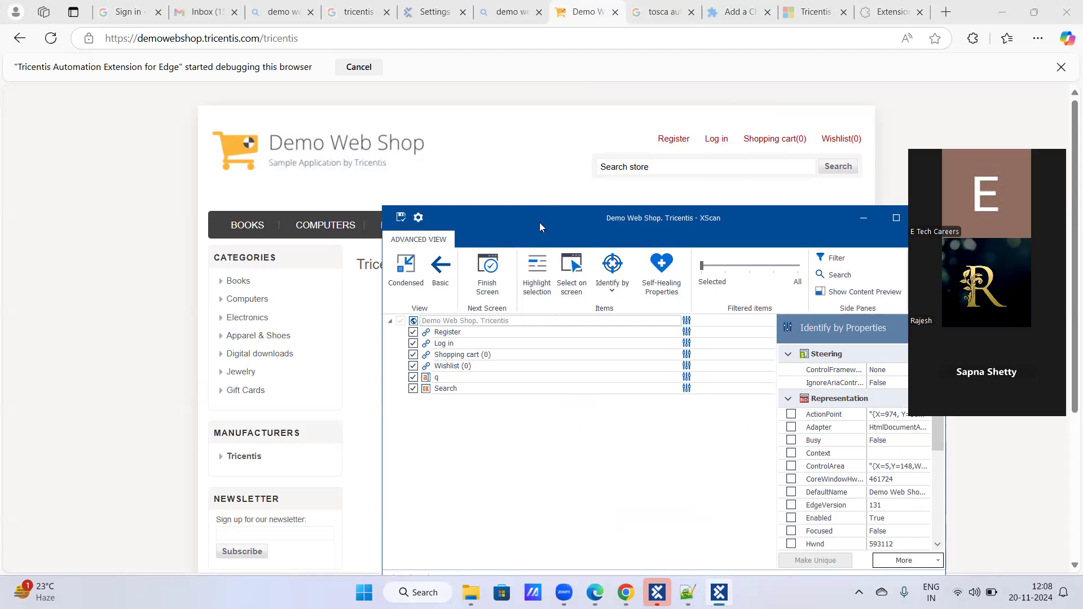
pyautogui.moveTo(539, 227); pyautogui.dragTo(522, 154)
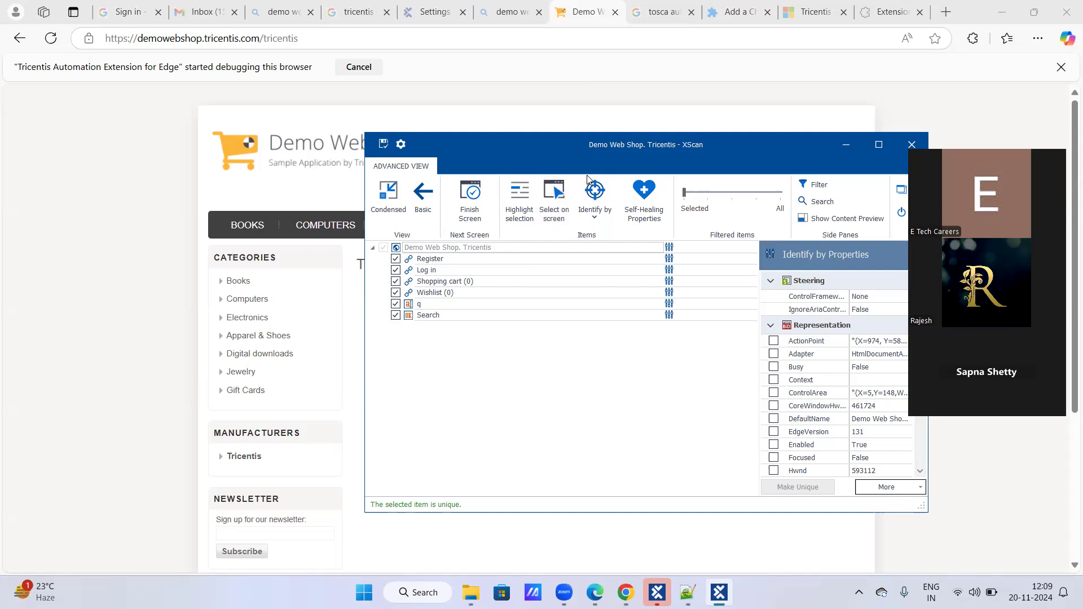
pyautogui.moveTo(610, 154); pyautogui.dragTo(618, 200)
pyautogui.click(563, 237)
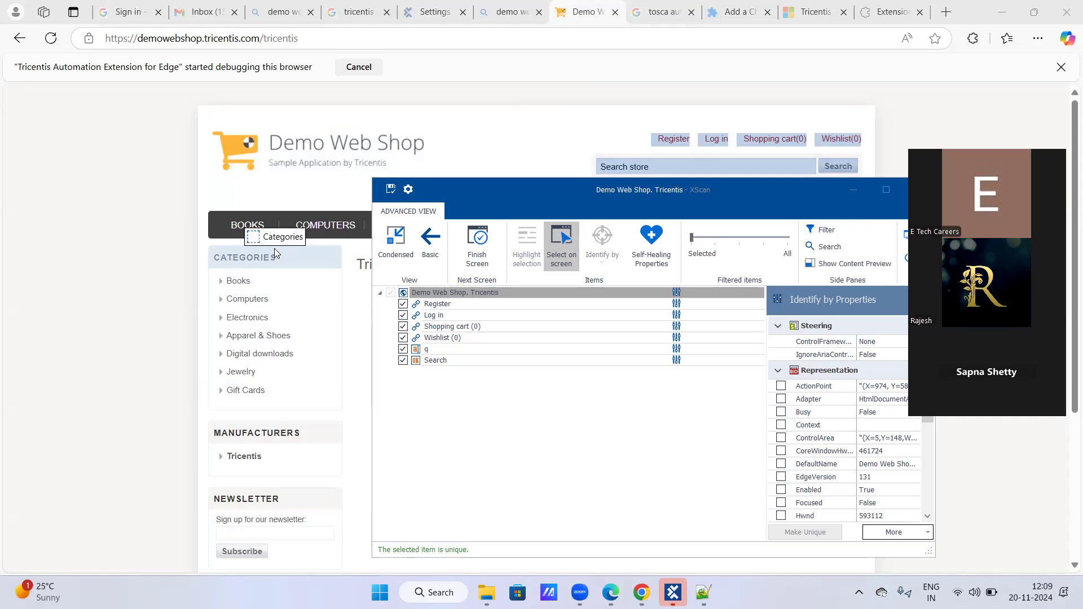
pyautogui.click(575, 246)
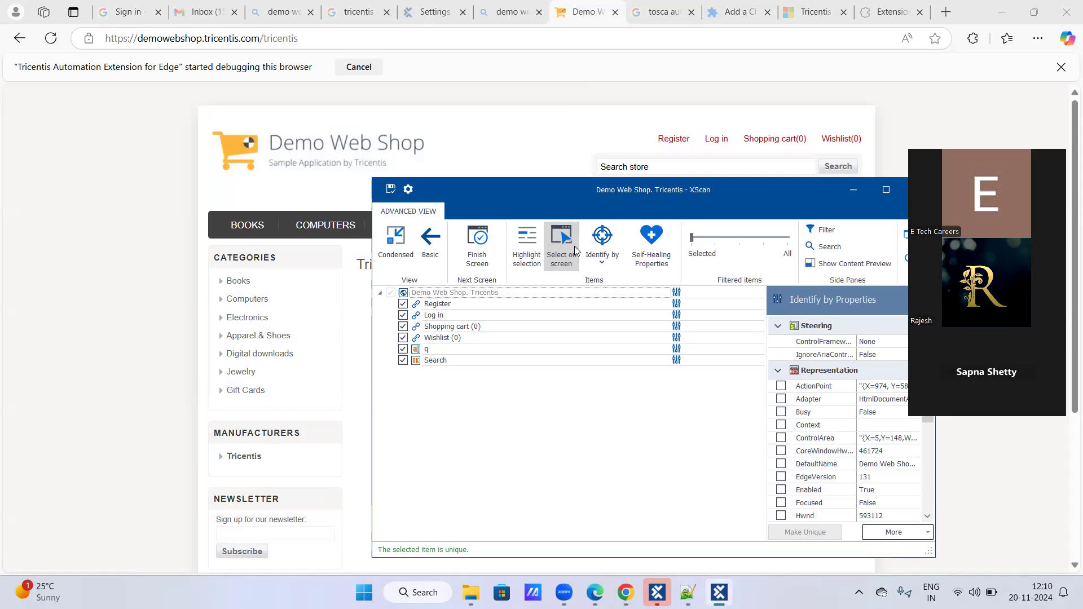
# - Save the scanned module, close XScan, and show the module in Tosca Commander's "Demo web shop Modules" folder
pyautogui.click(392, 192)
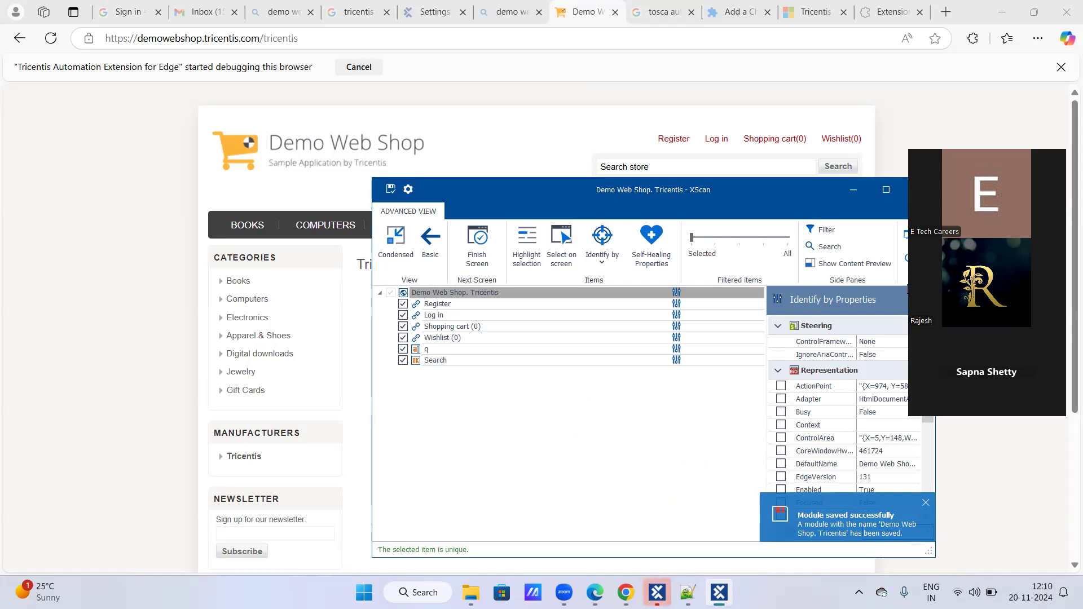
pyautogui.click(920, 190)
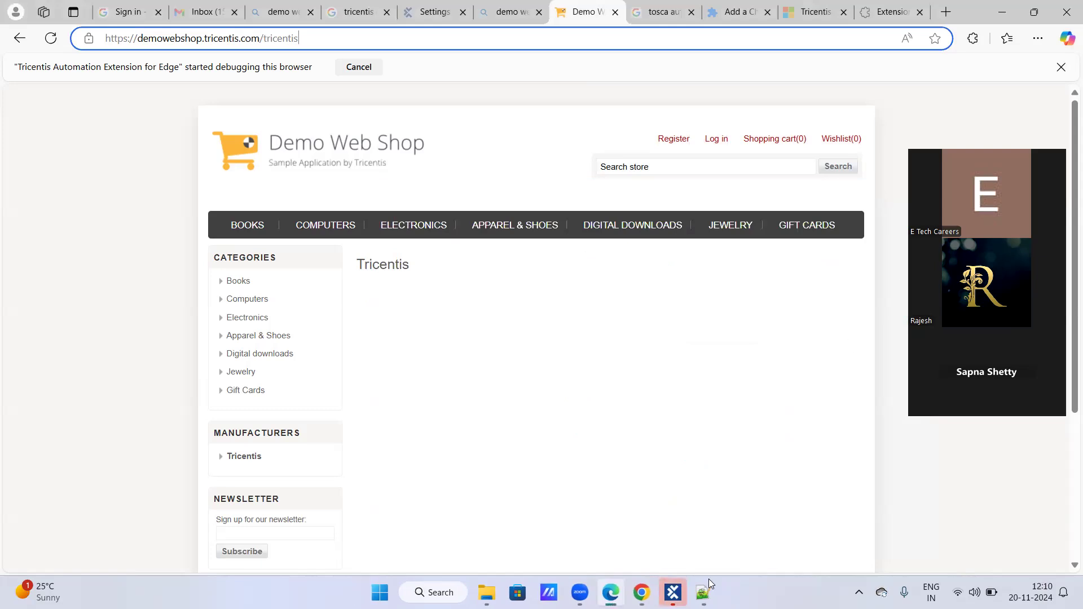
pyautogui.moveTo(673, 592)
pyautogui.click(644, 528)
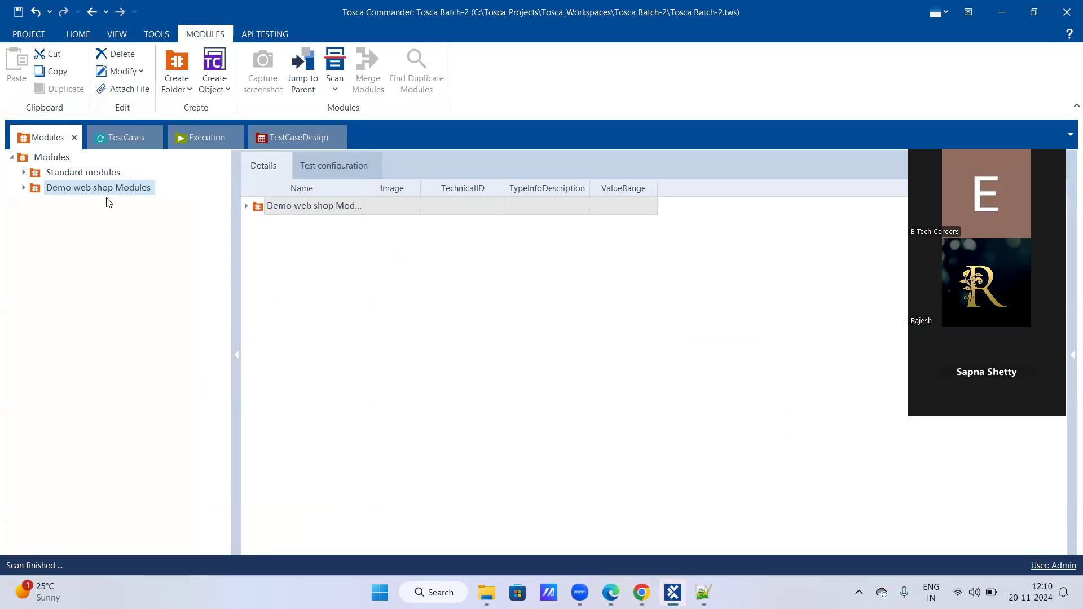
pyautogui.click(23, 188)
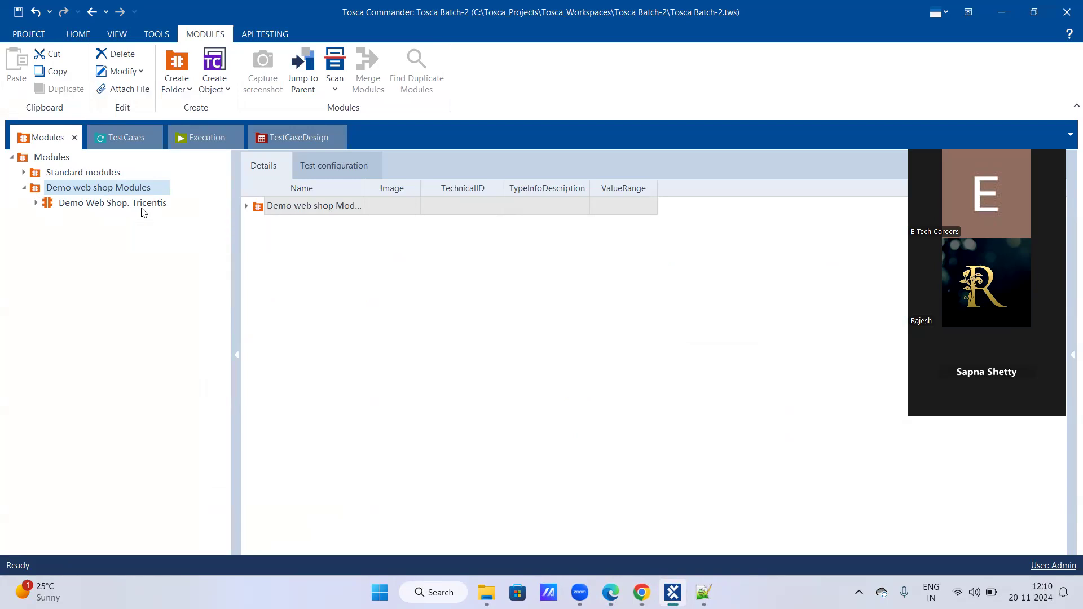
# - Review the Demo Web Shop page in the browser, and the module definition in the Batch-2_Tosca notes in Notepad++
pyautogui.click(611, 593)
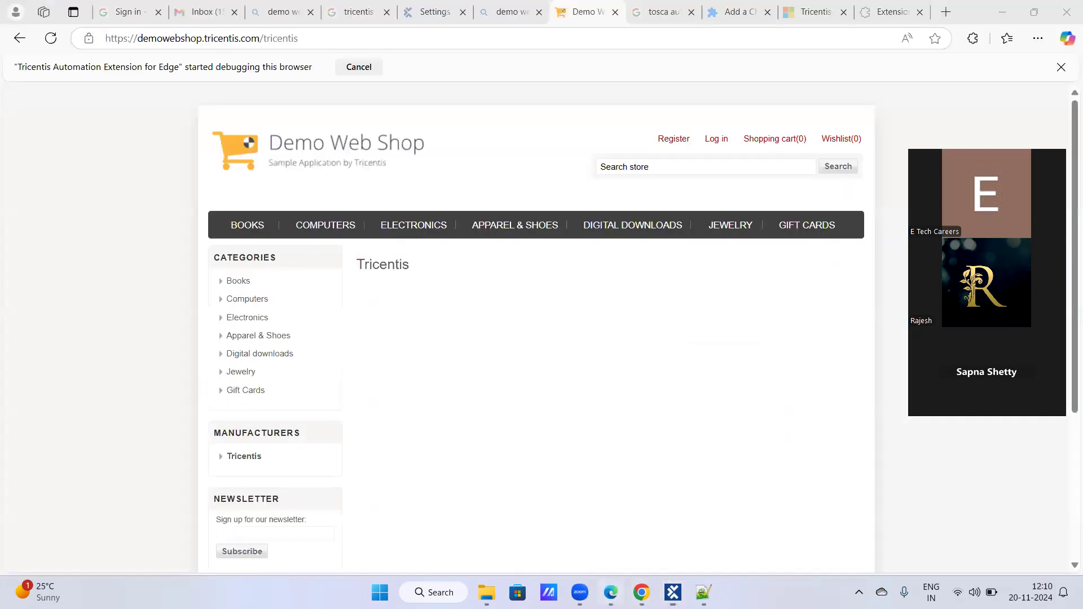
pyautogui.moveTo(397, 224)
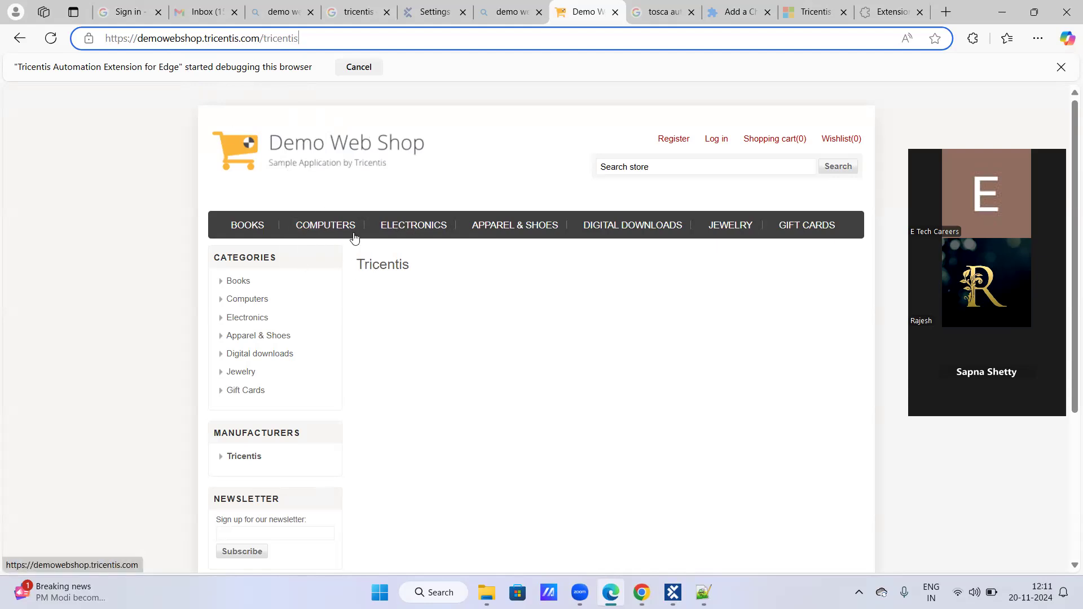
pyautogui.moveTo(345, 229)
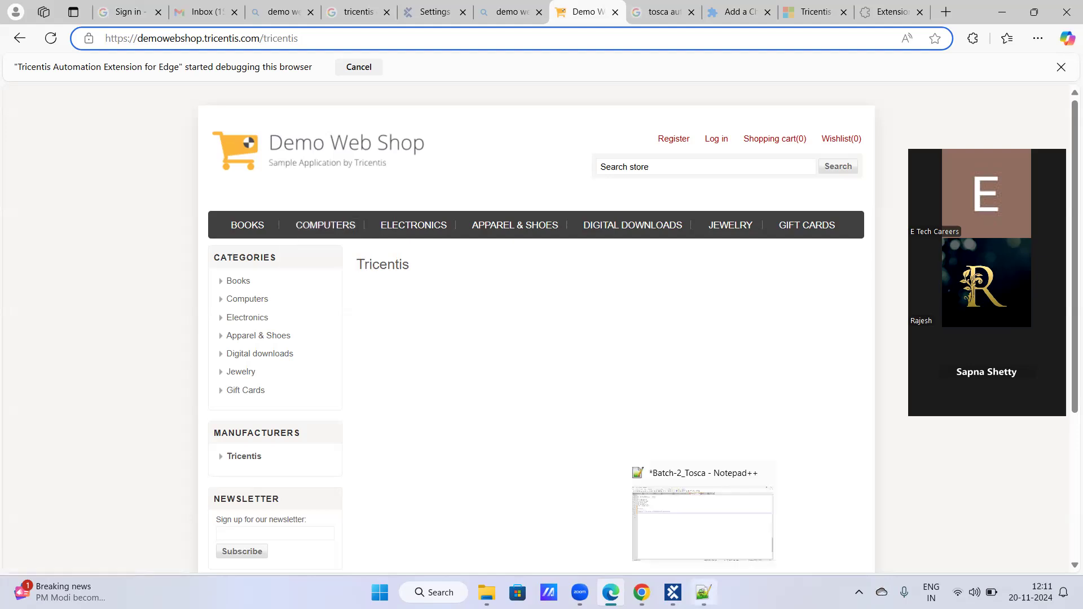
pyautogui.click(673, 592)
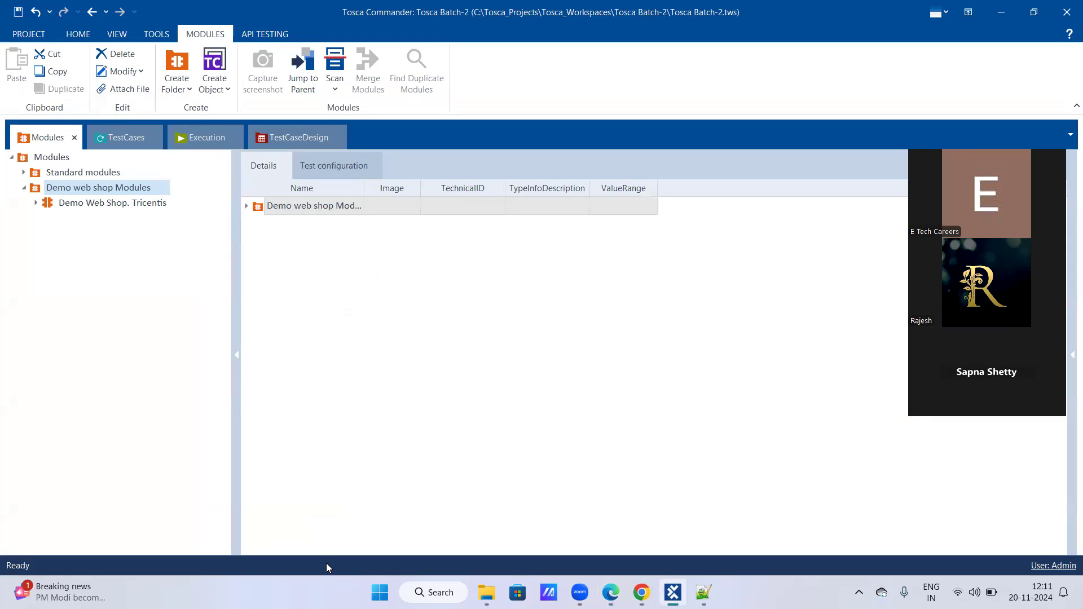
pyautogui.click(704, 592)
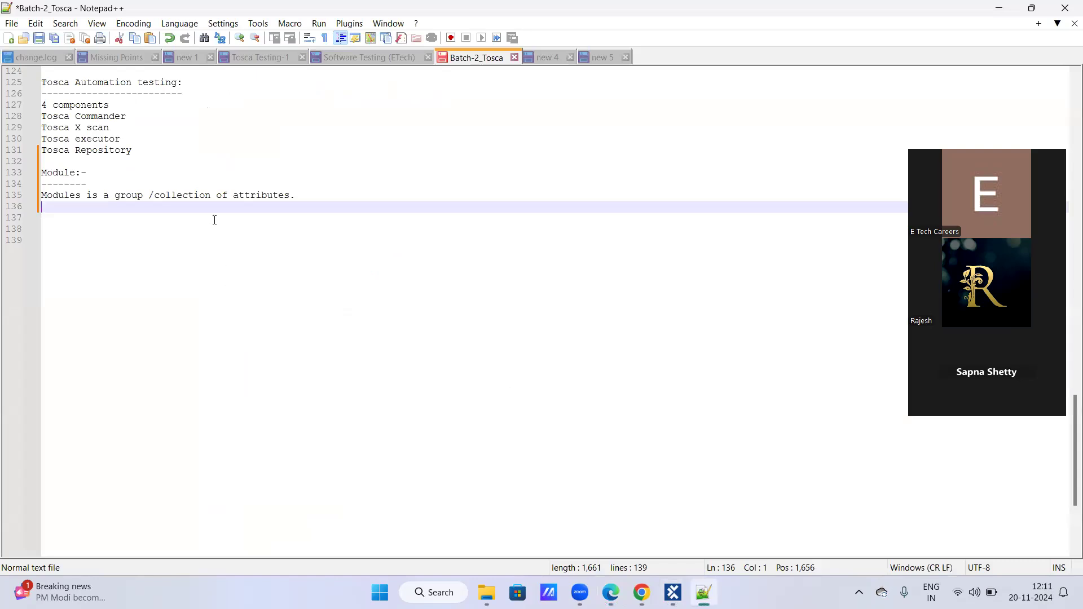
# - Return to Tosca Commander, expand the "Demo Web Shop. Tricentis" module into its attributes, and show the Properties pane
pyautogui.click(673, 592)
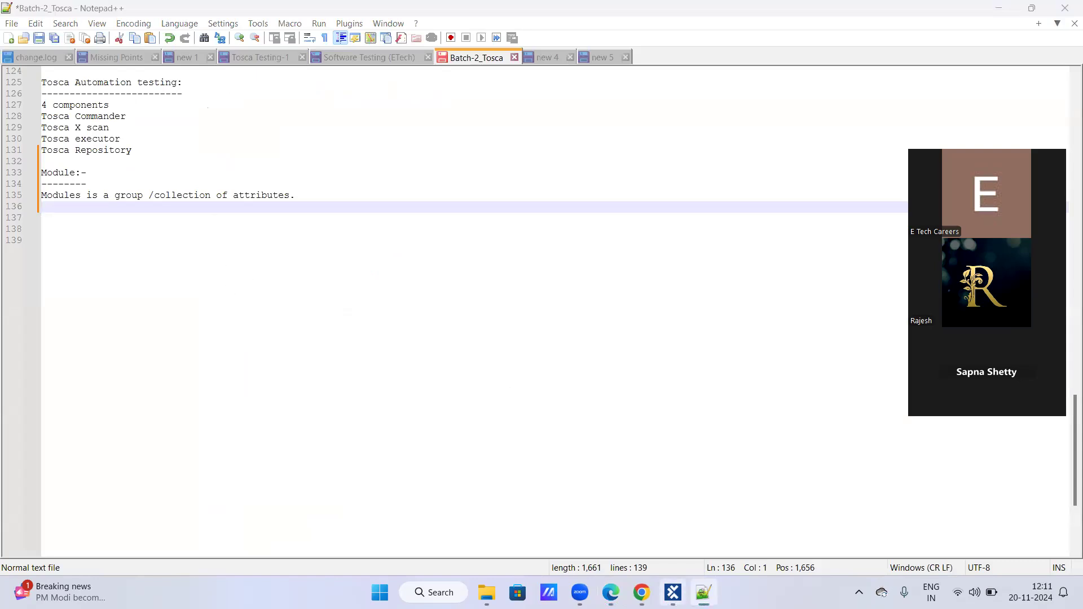
pyautogui.click(34, 205)
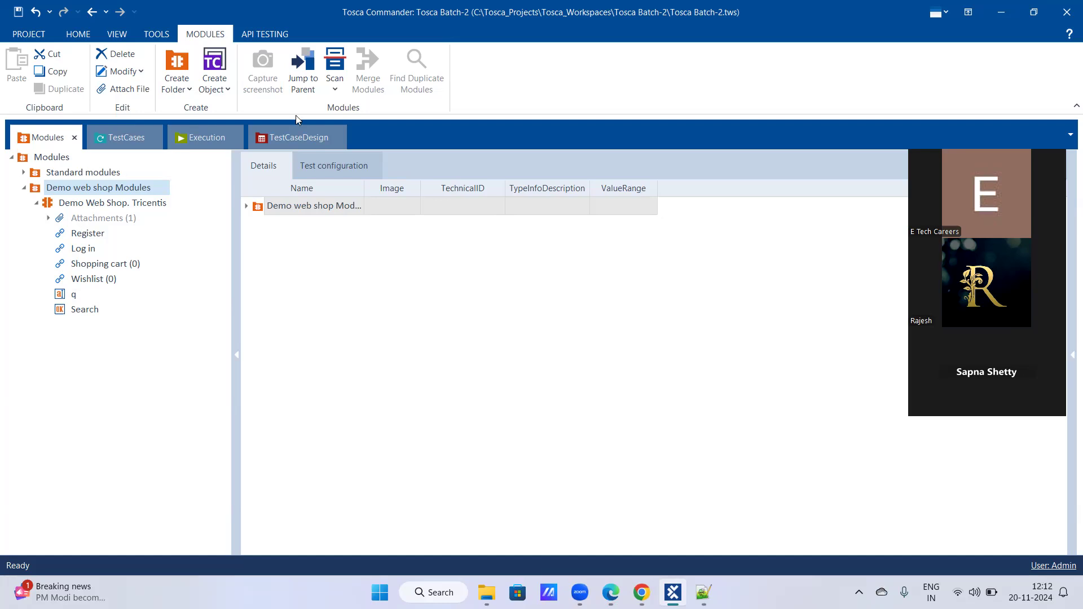
pyautogui.click(1069, 136)
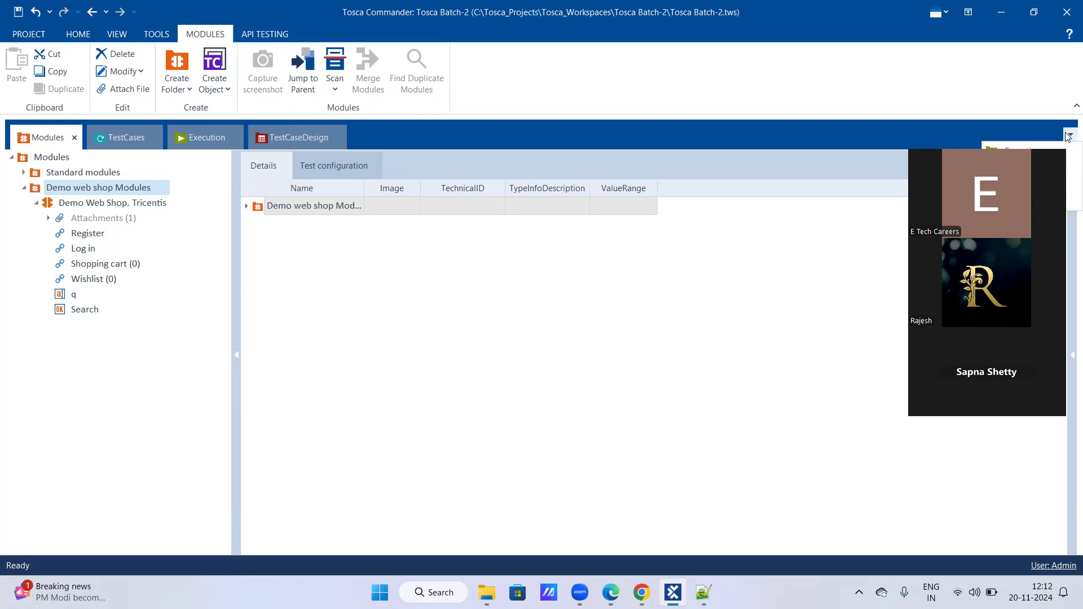
pyautogui.click(1072, 355)
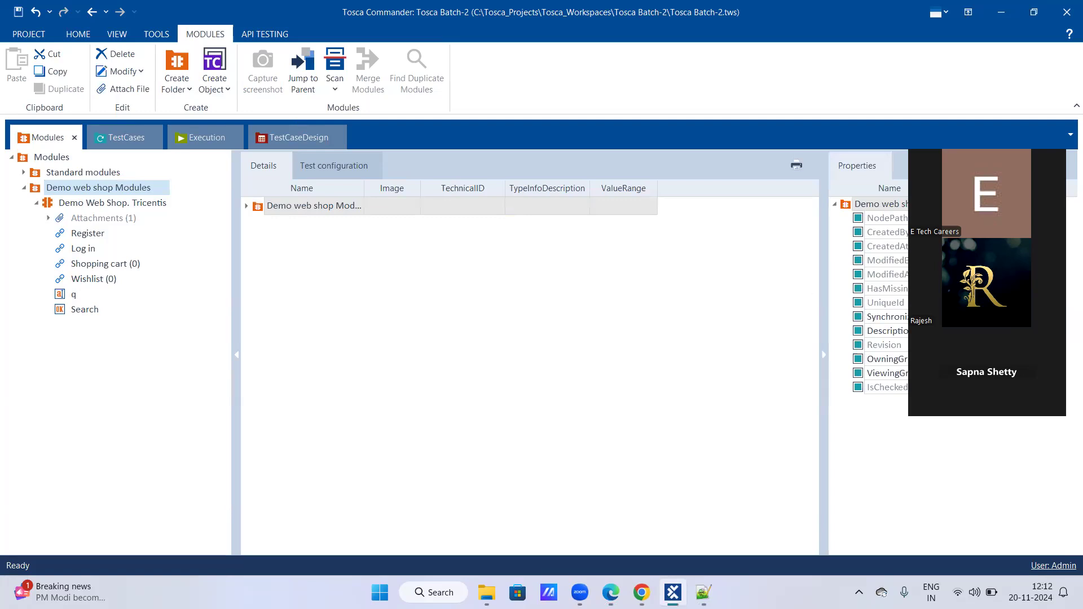
# - Examine the properties of the module's Register, Log in, Shopping cart, Wishlist, q and Search attributes
pyautogui.click(75, 234)
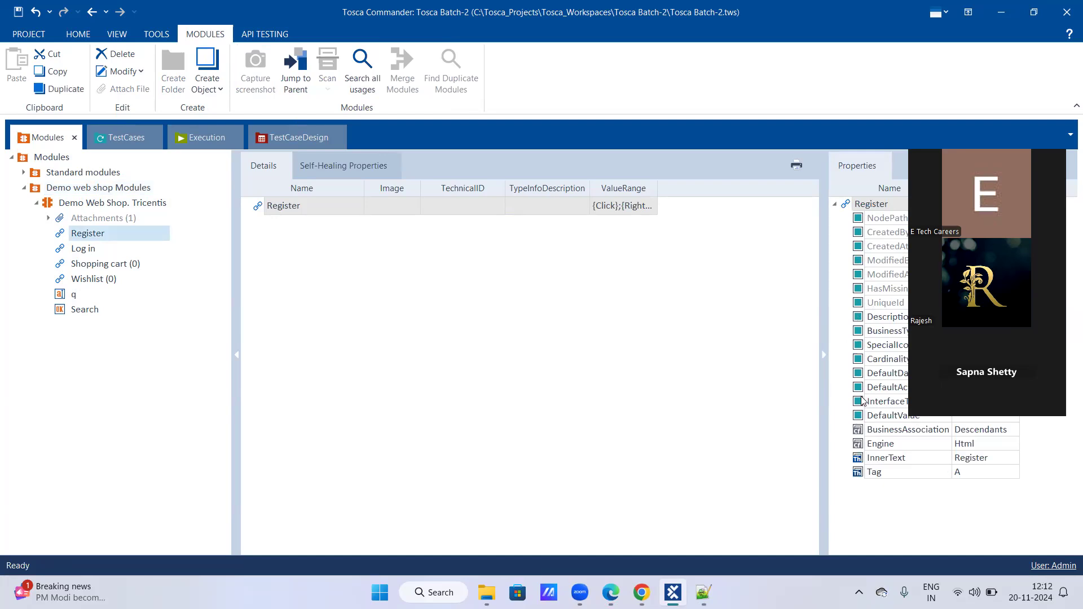
pyautogui.click(85, 252)
pyautogui.click(86, 266)
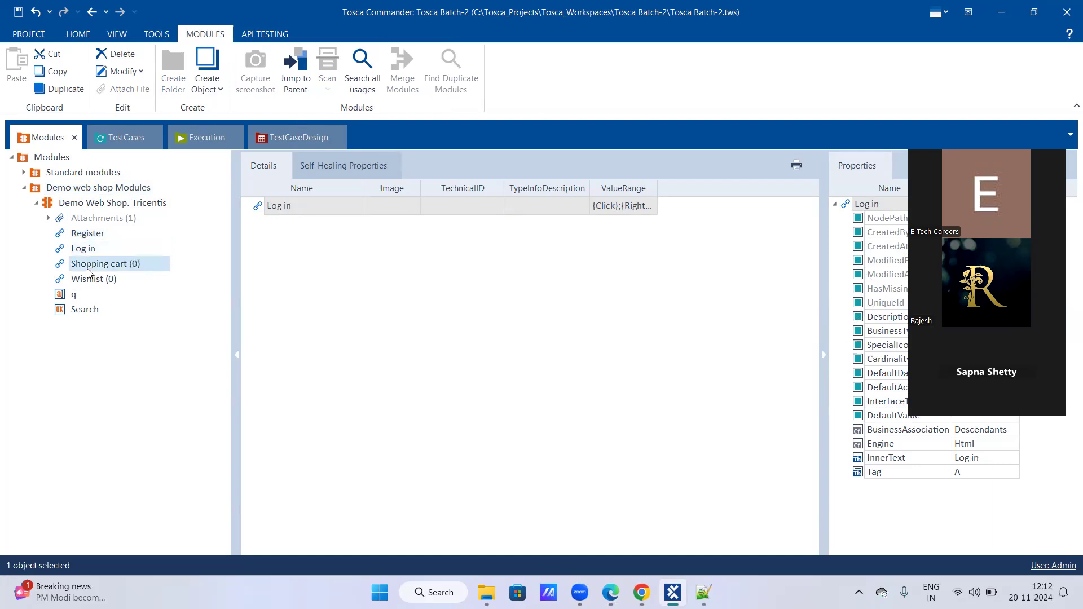
pyautogui.click(88, 285)
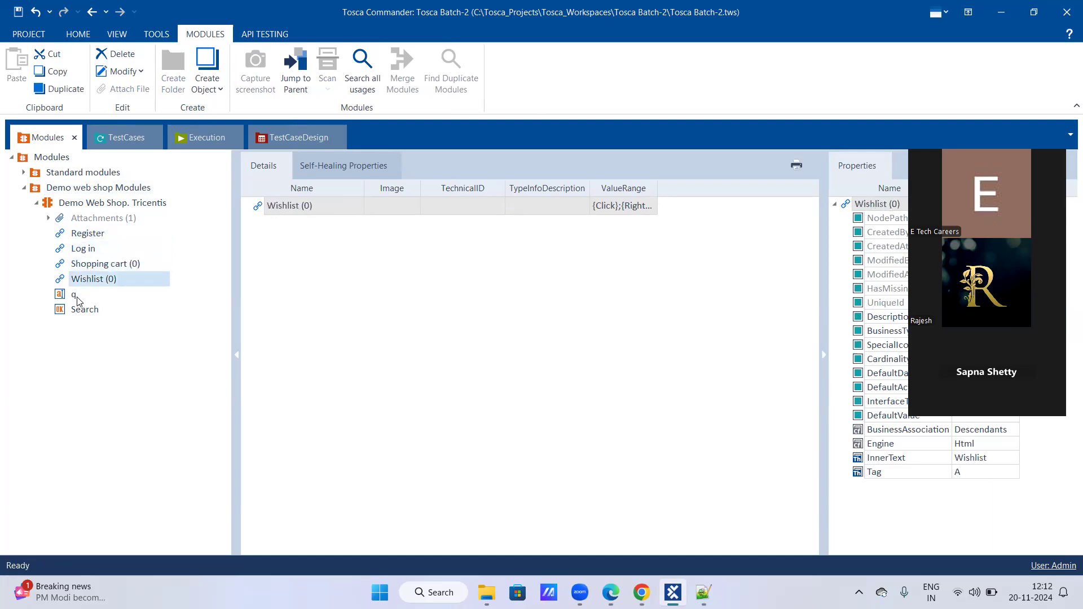
pyautogui.click(77, 296)
pyautogui.click(83, 311)
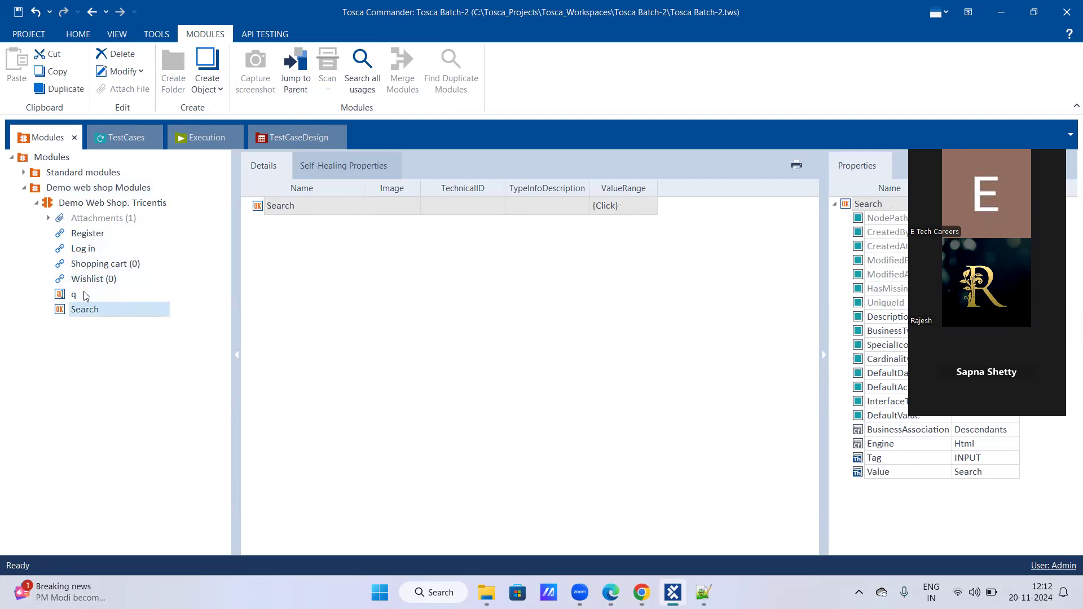
pyautogui.click(90, 238)
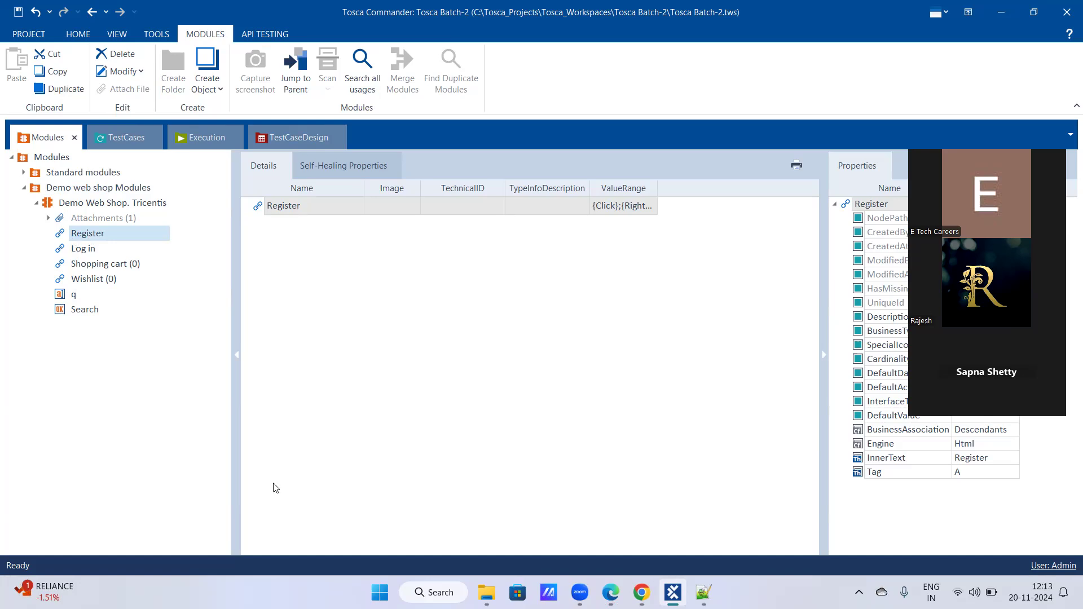
# - Check the definition of a module in the Notepad++ notes again, and return to Tosca Commander
pyautogui.click(703, 593)
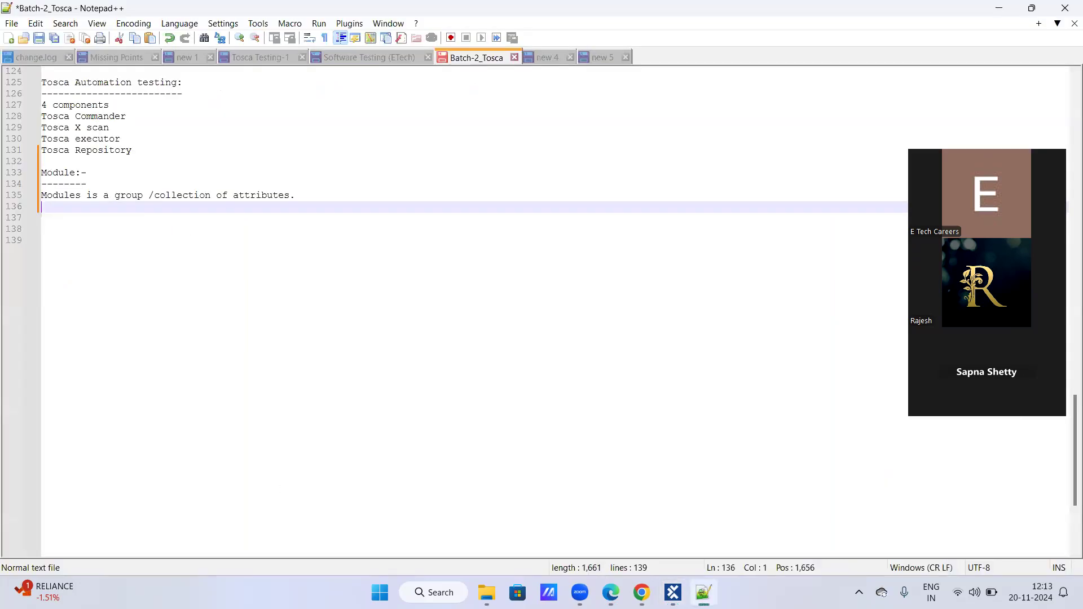
pyautogui.click(674, 592)
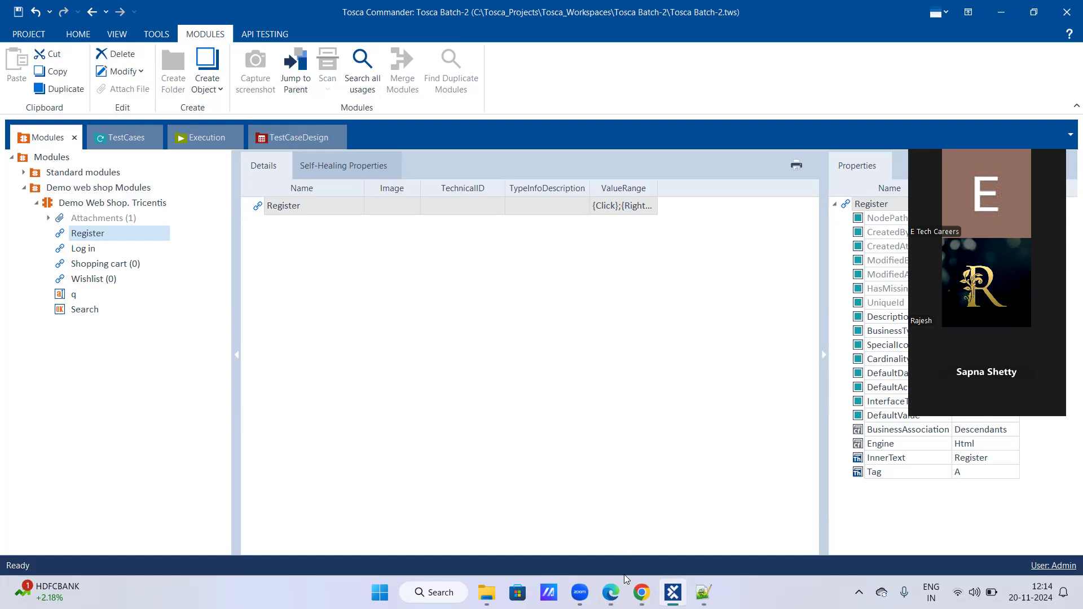
# - Switch to the browser and visit the Demo Web Shop's Log in, Register and Shopping cart pages
pyautogui.click(611, 593)
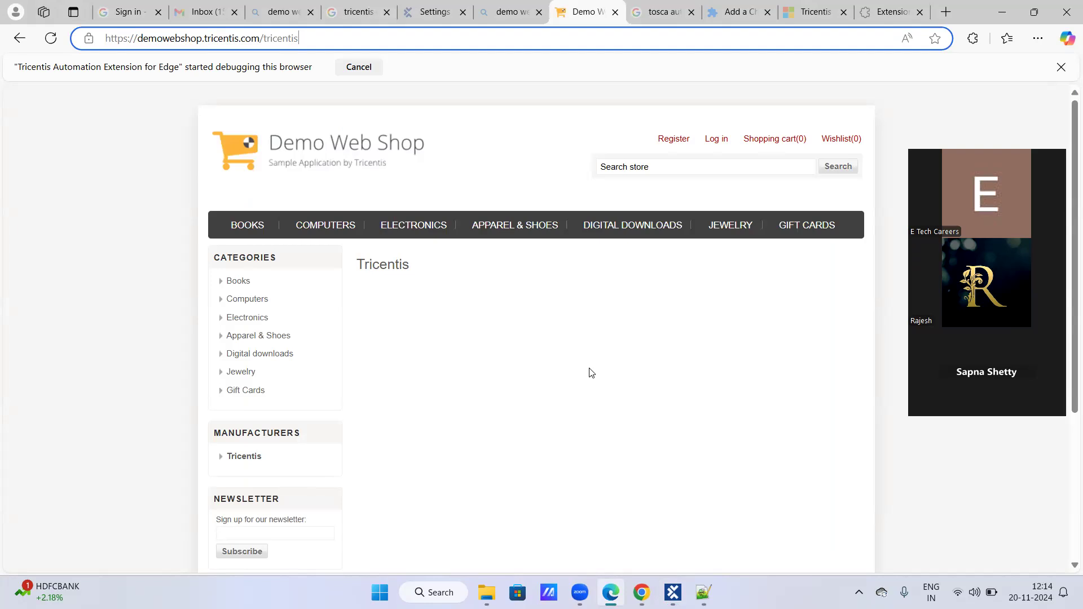
pyautogui.click(708, 145)
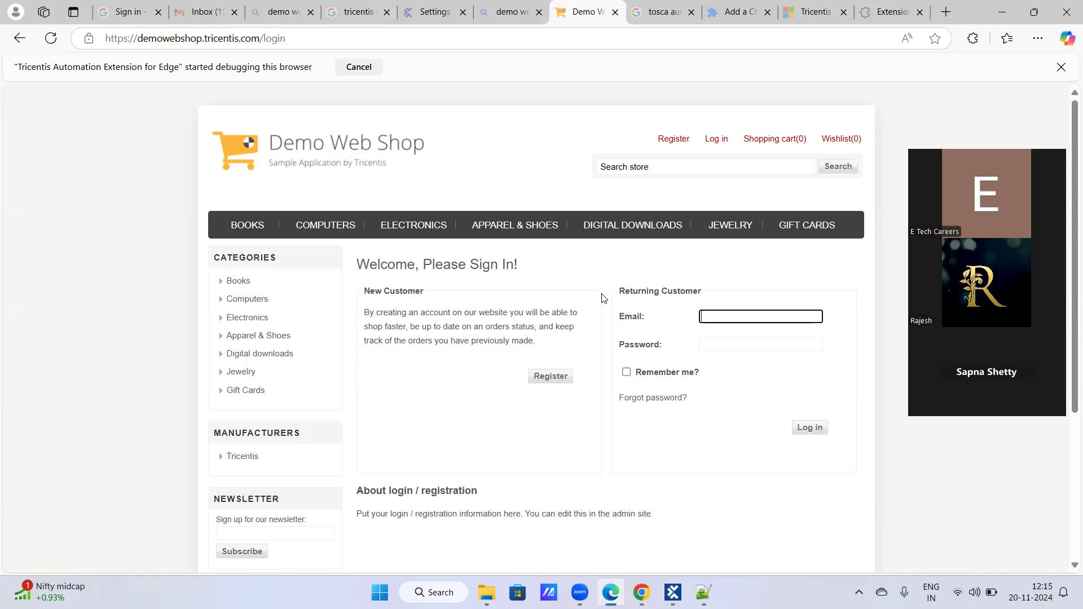
pyautogui.click(673, 141)
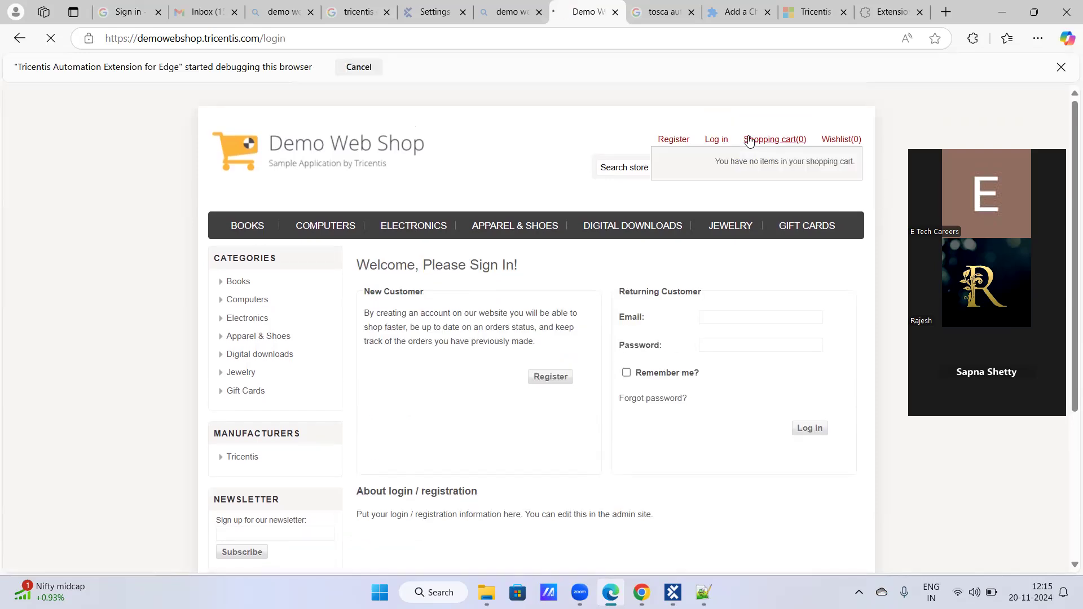
pyautogui.click(778, 150)
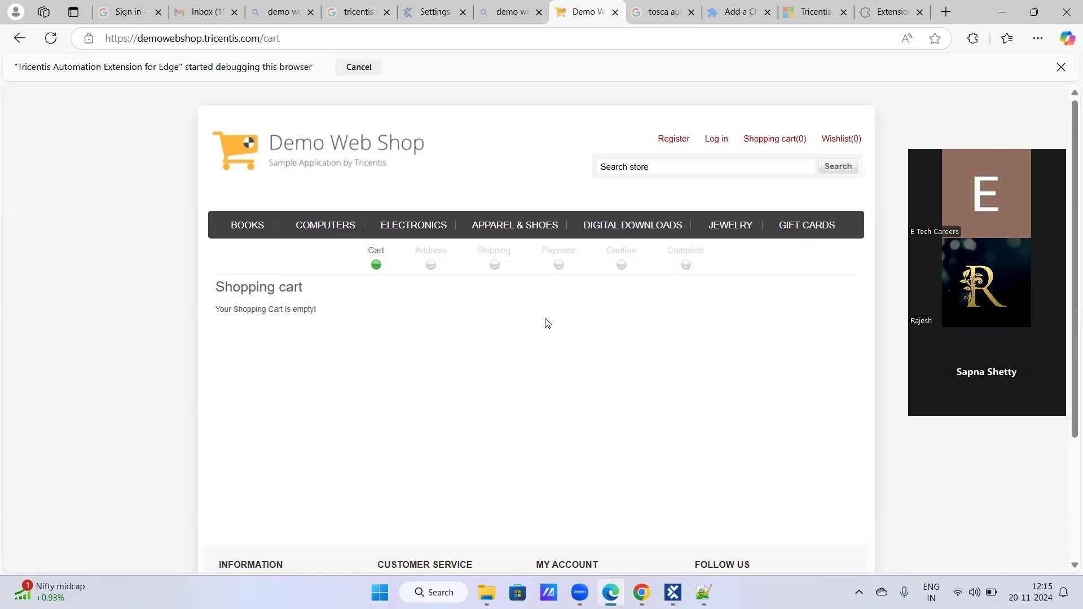
# - Switch back to Tosca Commander, open the TestCases section, expand "Virtual folders" and select the TestCases root folder
pyautogui.click(674, 592)
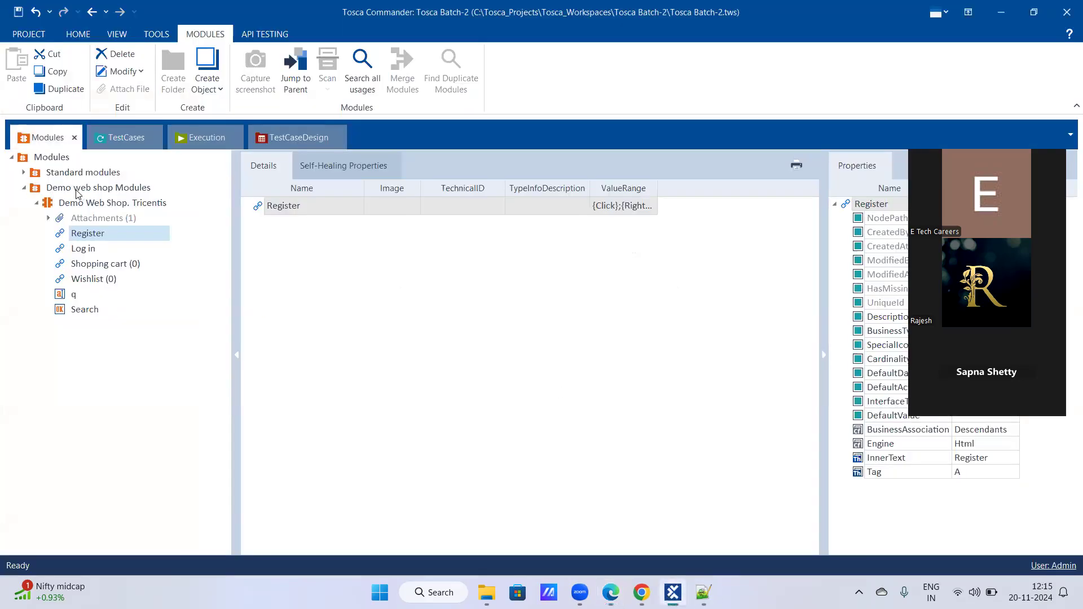
pyautogui.click(117, 140)
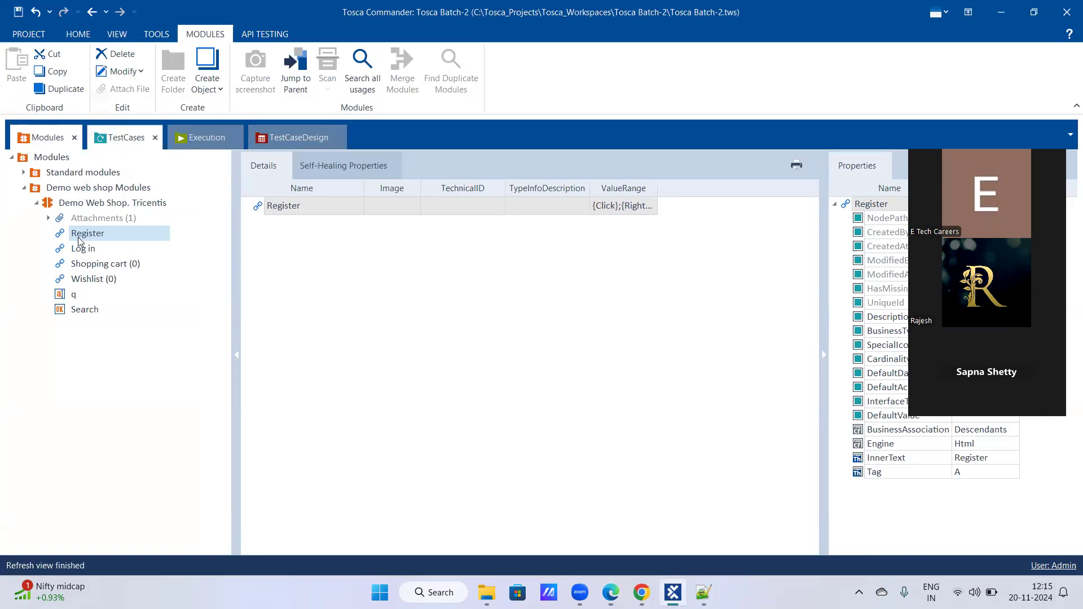
pyautogui.click(23, 187)
pyautogui.click(33, 160)
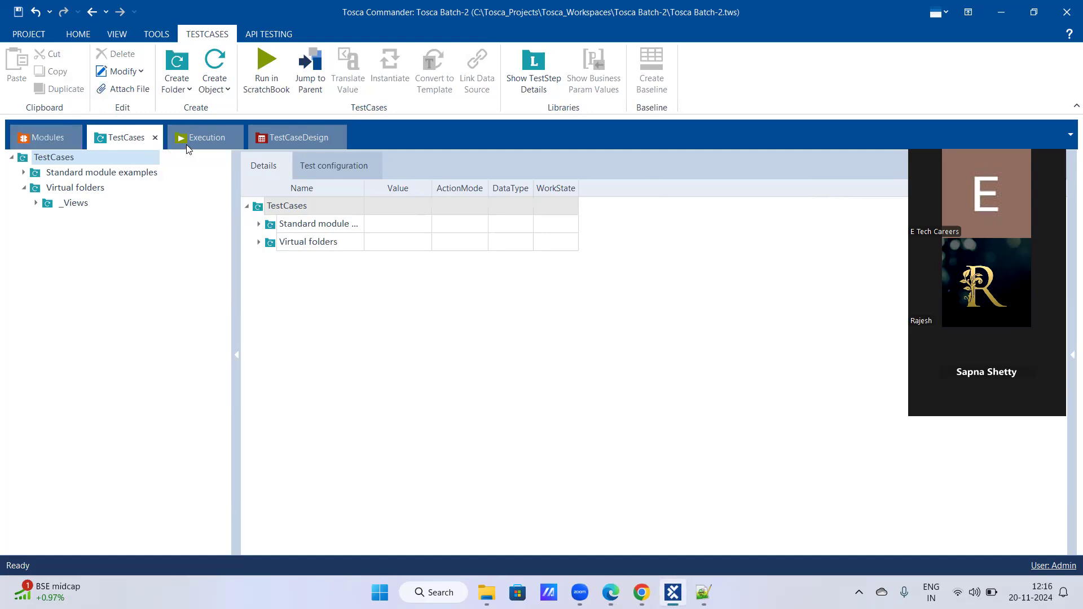
# - Look at the Modules section again and return to the TestCases section
pyautogui.click(189, 148)
pyautogui.click(31, 143)
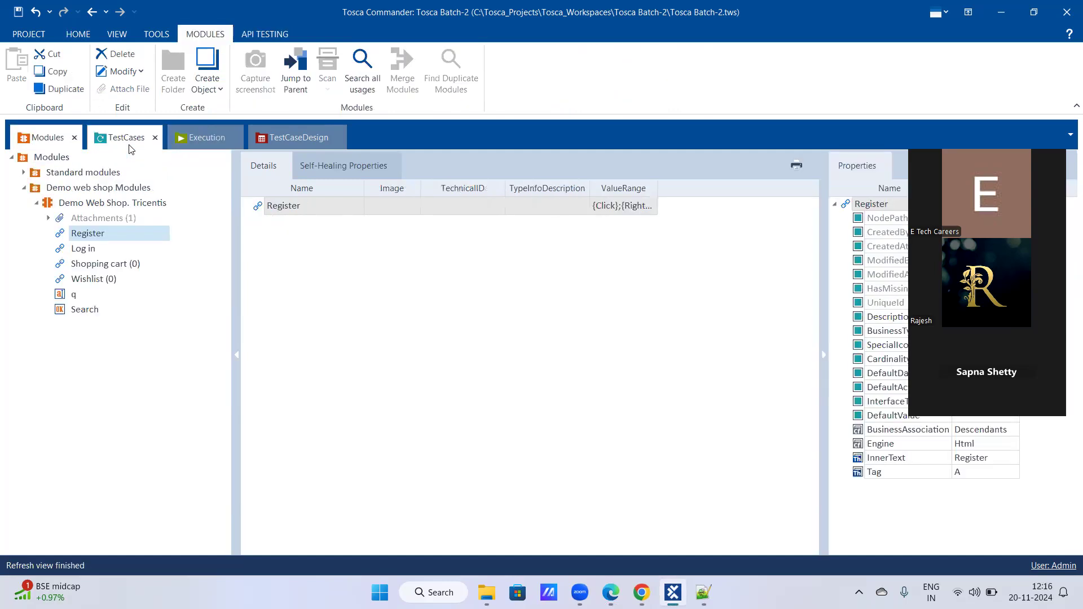
pyautogui.click(130, 148)
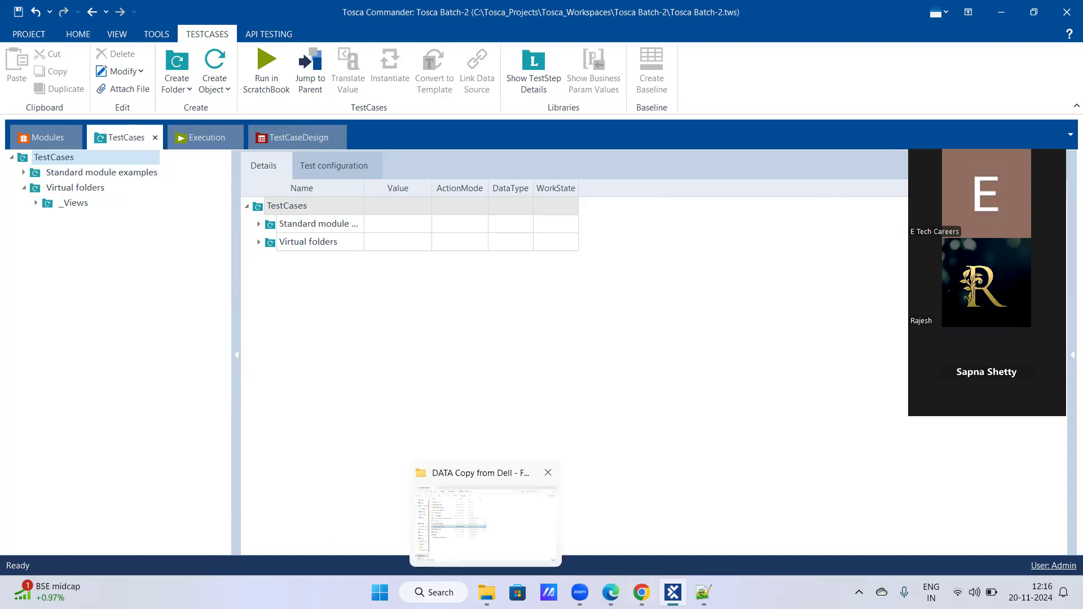
# - Switch to Edge and on to Chrome, and look over the Demo Web Shop's customer info page
pyautogui.moveTo(641, 592)
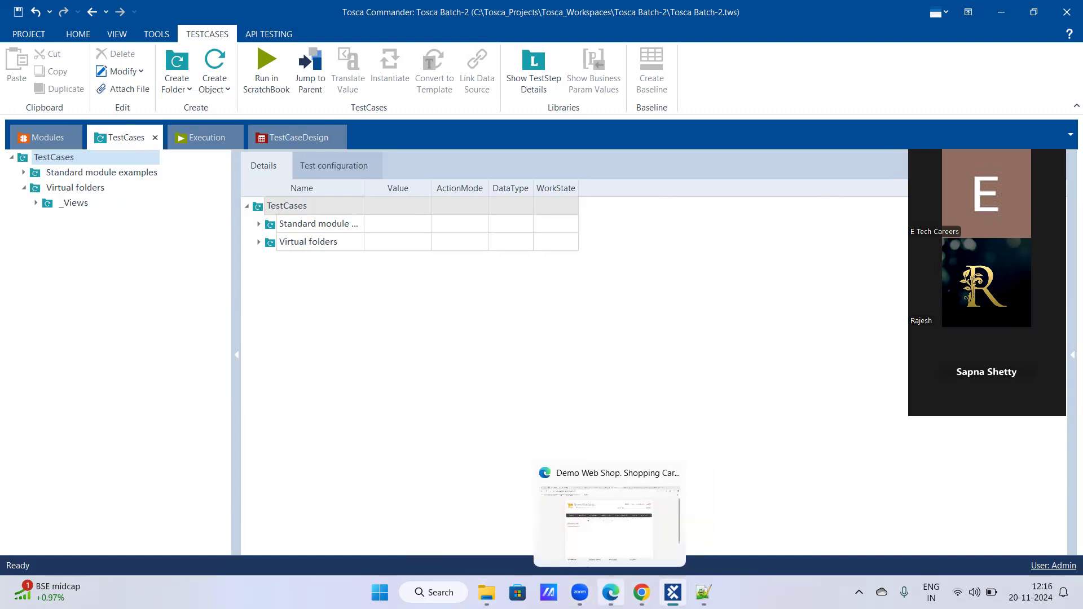
pyautogui.click(611, 592)
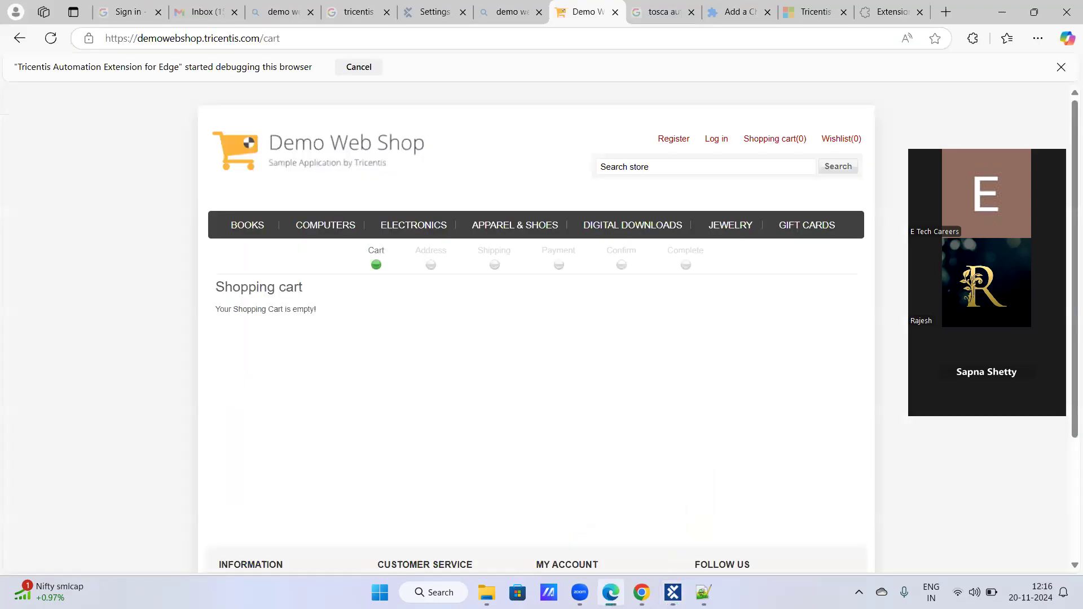
pyautogui.moveTo(642, 593)
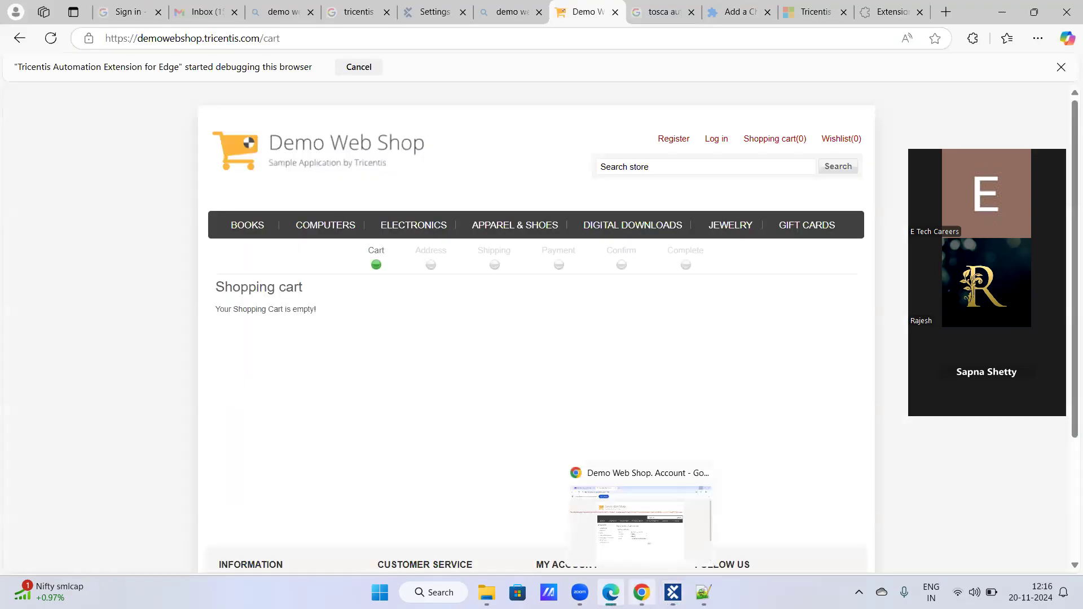
pyautogui.click(641, 593)
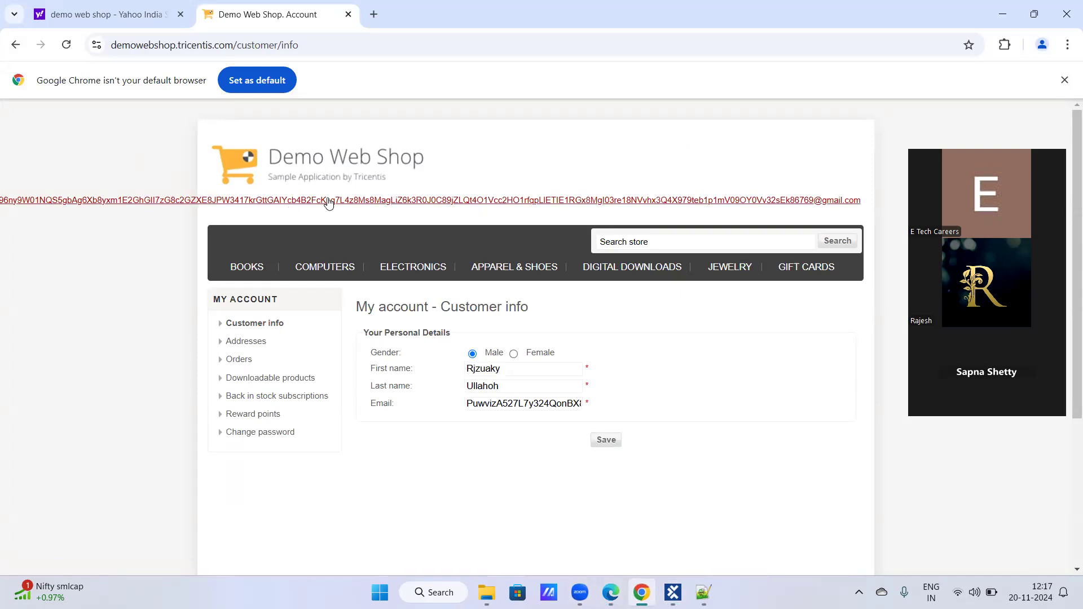
pyautogui.scroll(-1, 327, 204)
pyautogui.moveTo(329, 203)
pyautogui.scroll(1, 329, 203)
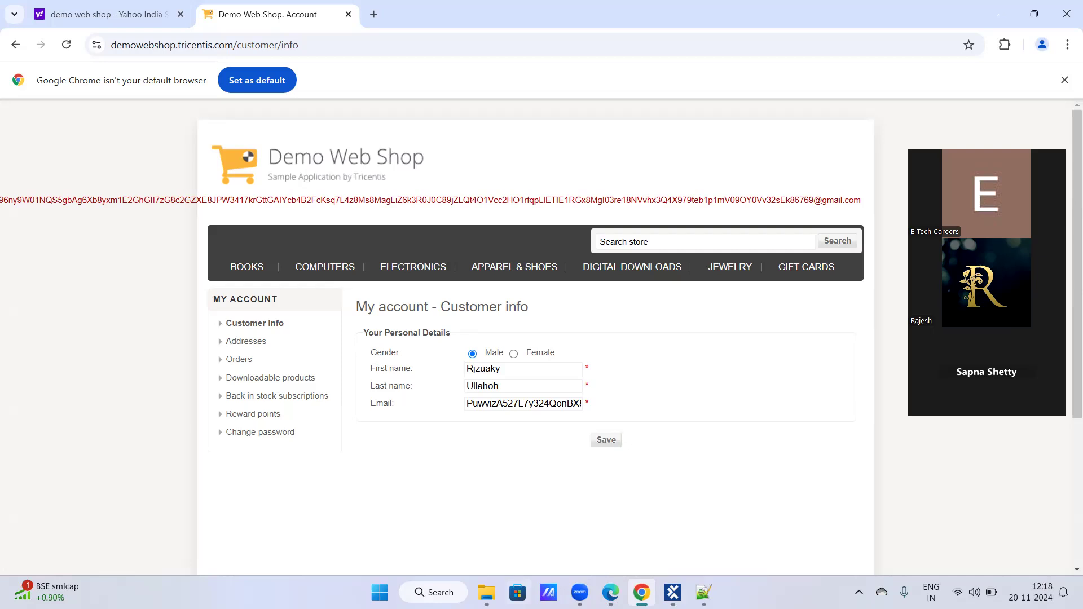
# - Switch to Edge, go from the shopping cart to the Demo Web Shop home page, and return to the account page in Chrome
pyautogui.click(611, 593)
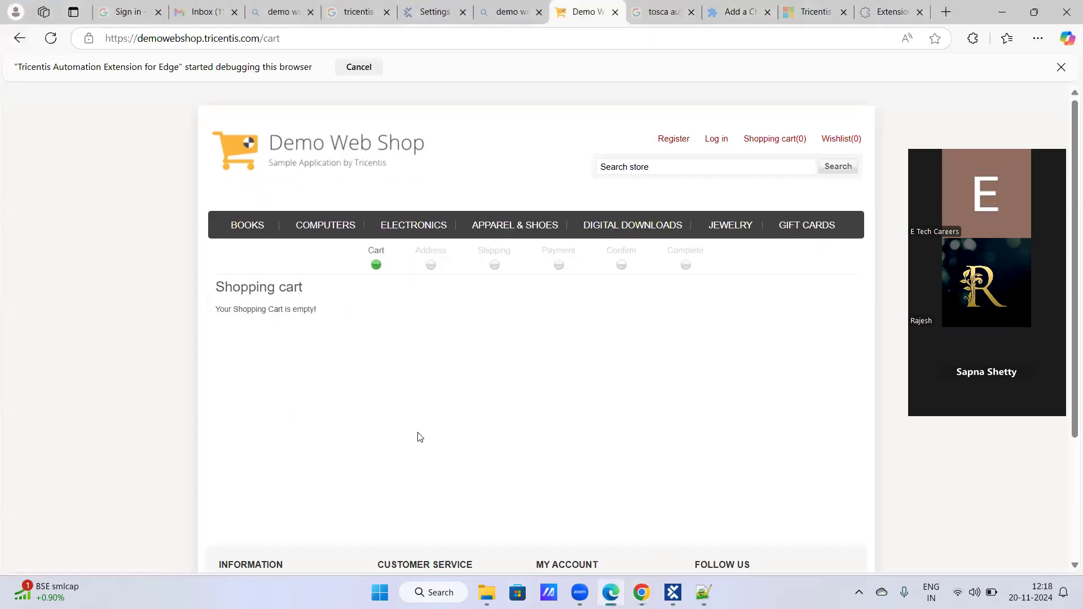
pyautogui.click(326, 164)
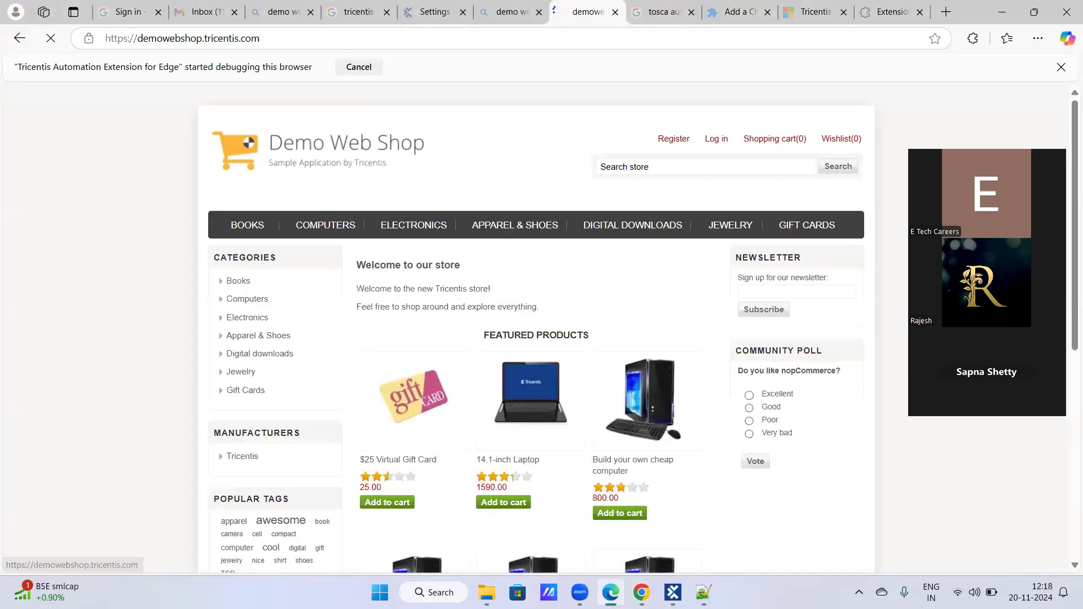
pyautogui.click(642, 593)
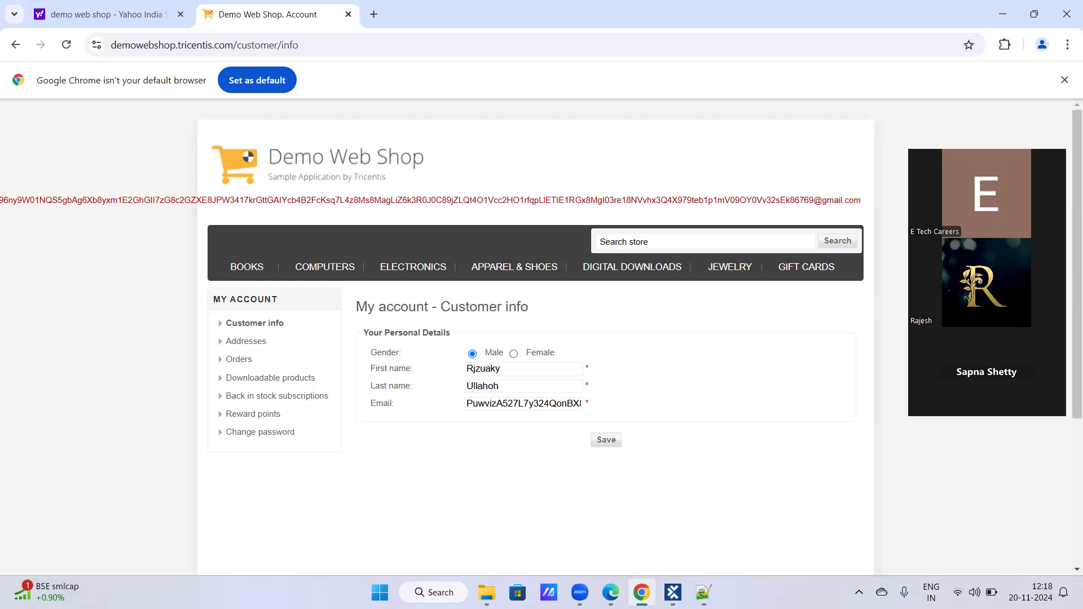
# - Switch to Tosca Commander and close the Tosca Batch-2 project, saving all changes
pyautogui.click(673, 593)
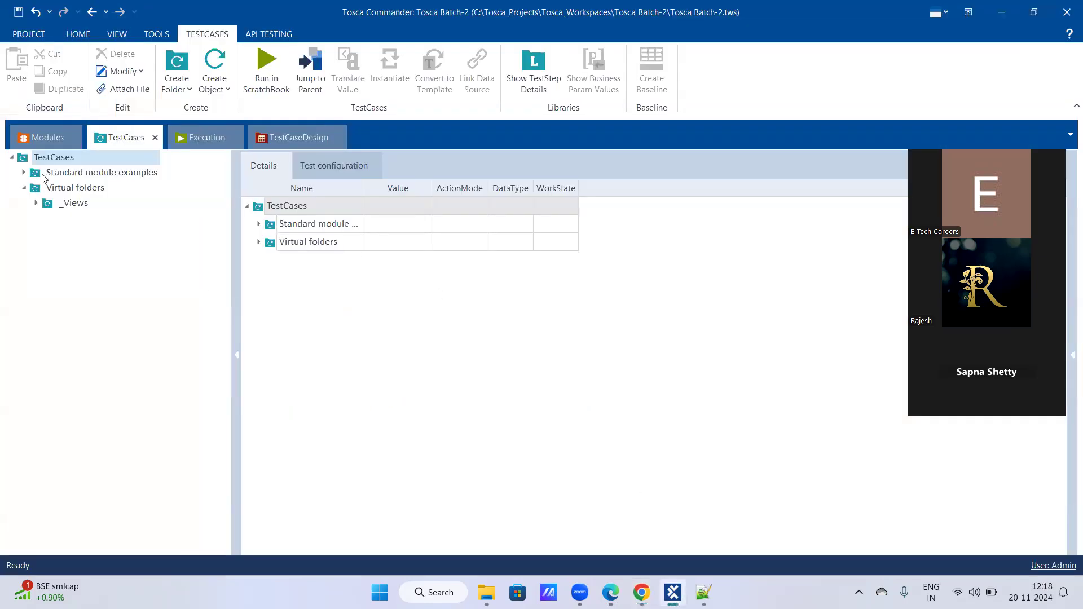
pyautogui.click(43, 38)
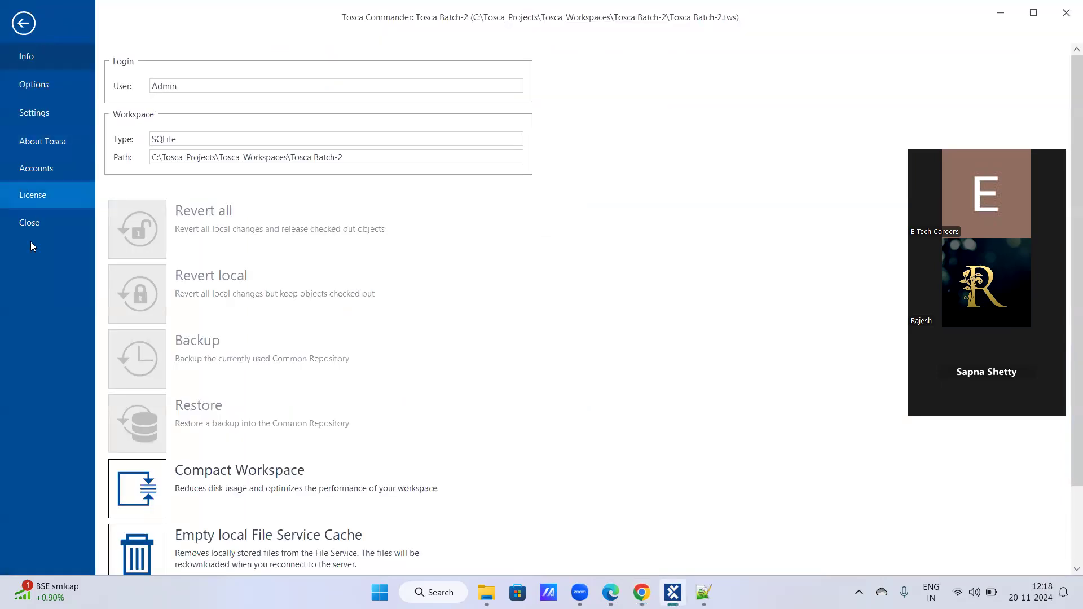
pyautogui.click(34, 225)
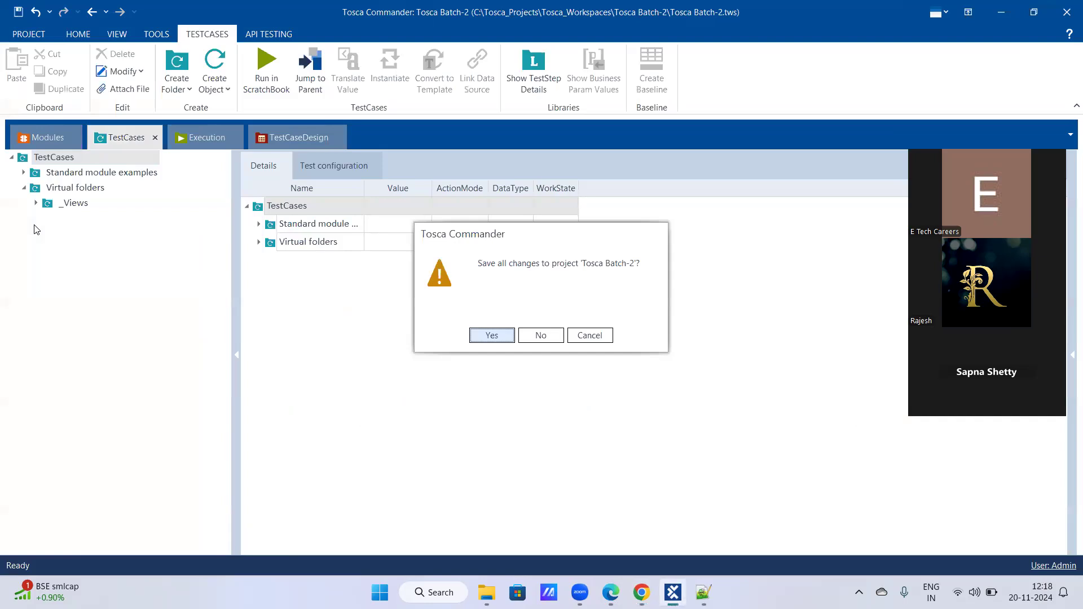
pyautogui.click(497, 336)
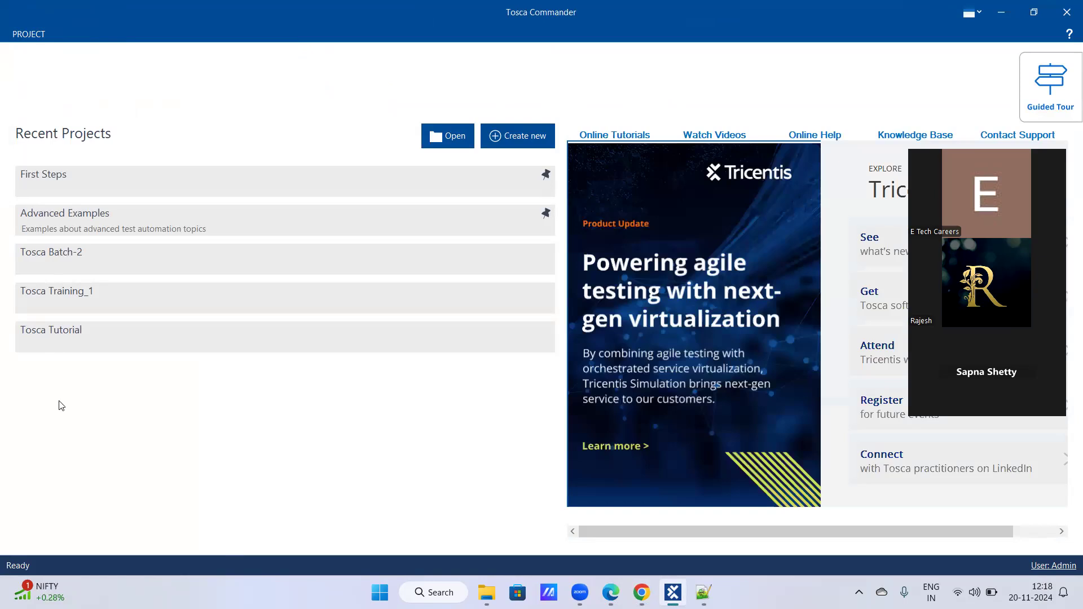
# - Open the recent project Tosca Training_1 and expand the "Demo web shop_2" module folder and its "Demo Web Shop|Logout" module
pyautogui.click(63, 301)
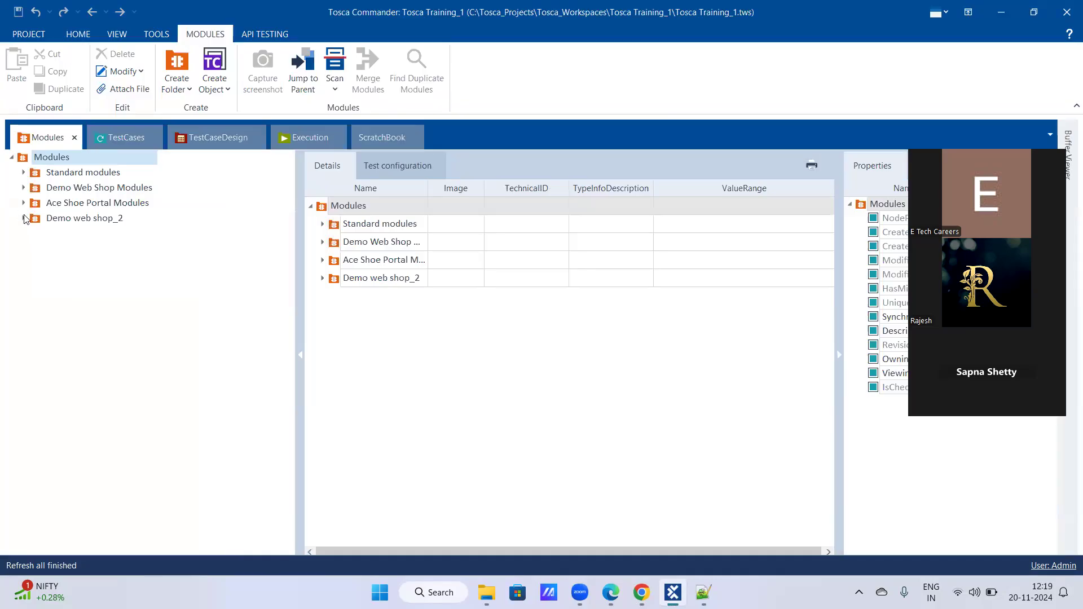
pyautogui.click(24, 219)
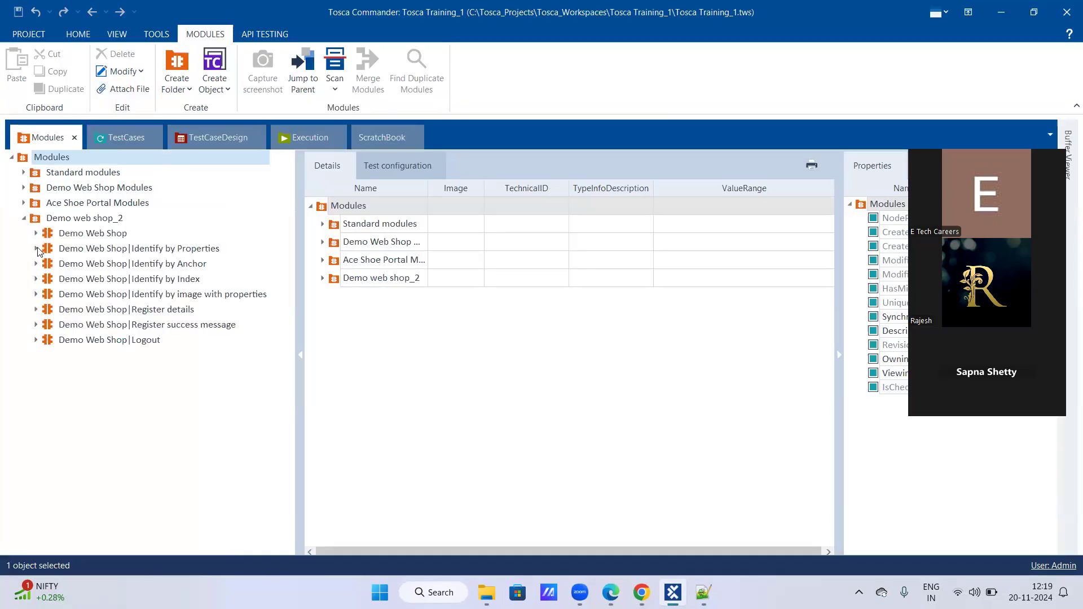
pyautogui.click(36, 341)
# - Show the details of the "Register a user_Dynamic Expressions" test case in TestCases_Revision Section and expand its "Click on Logout" step
pyautogui.click(125, 138)
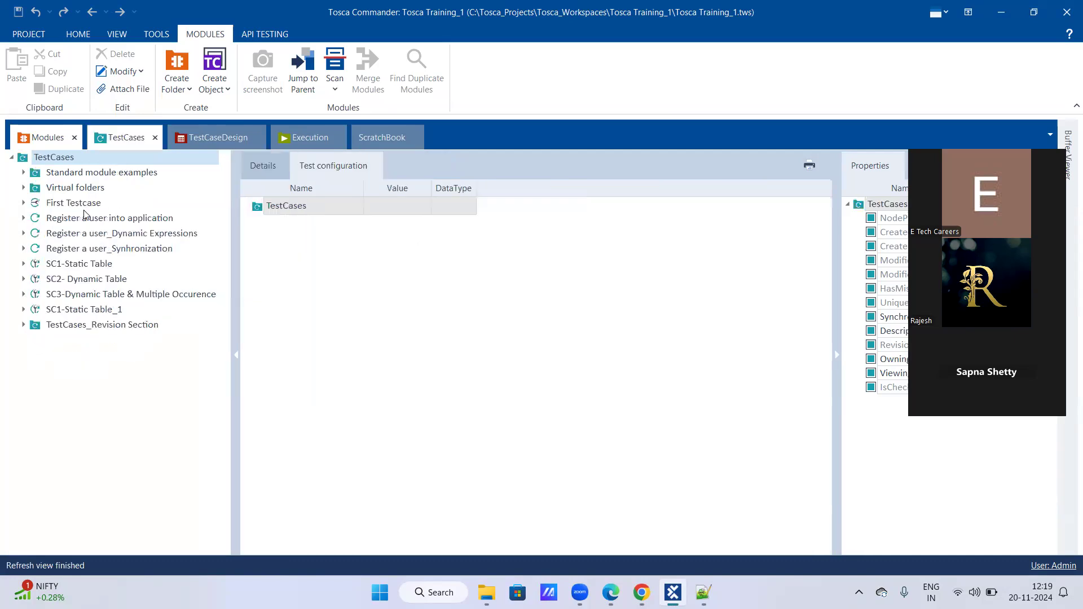
pyautogui.click(23, 325)
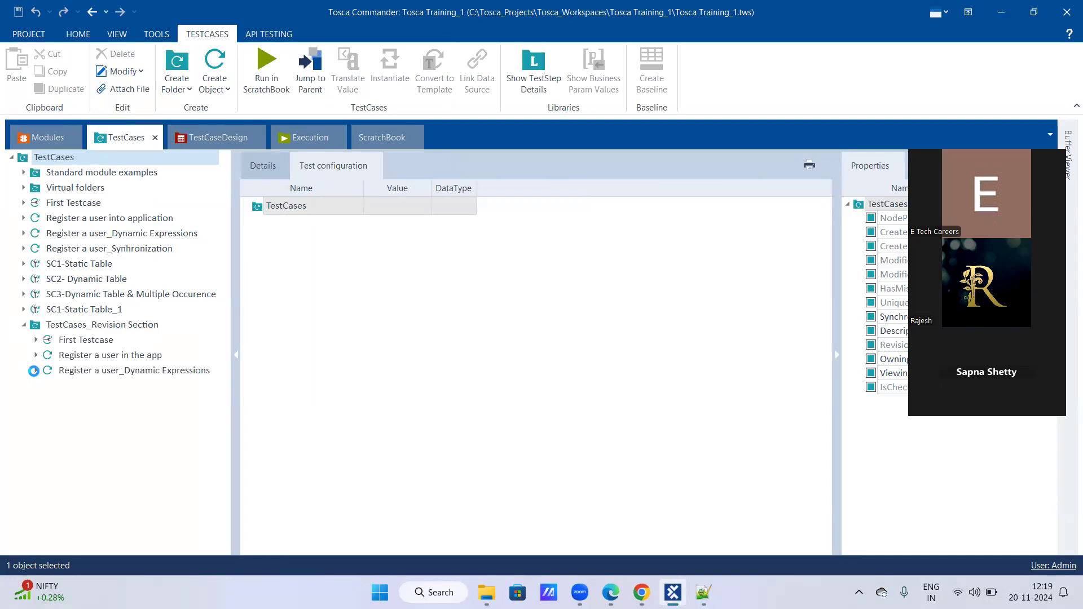
pyautogui.click(36, 370)
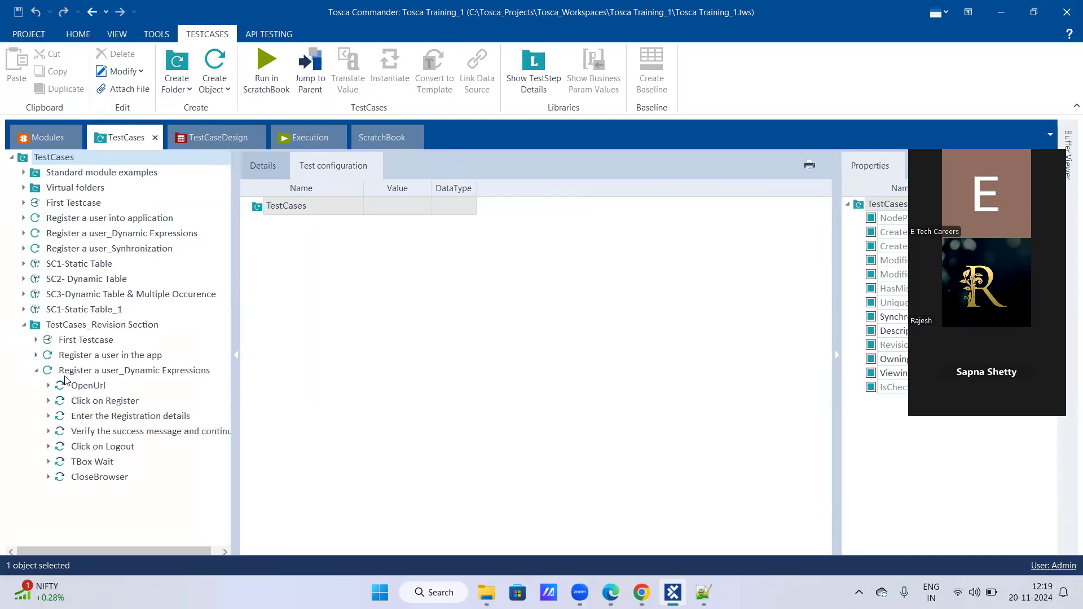
pyautogui.click(103, 375)
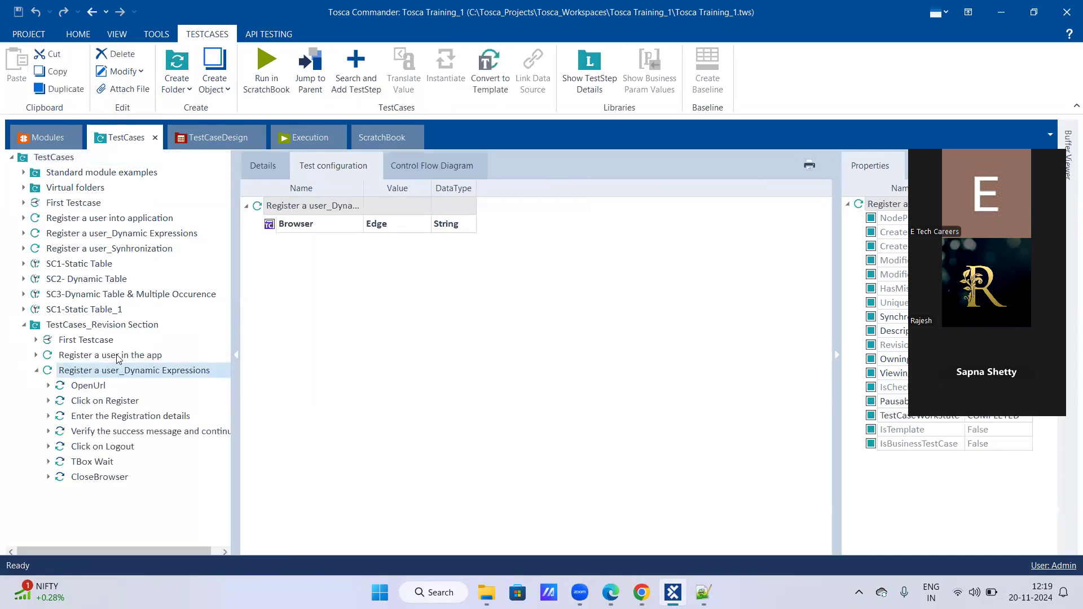
pyautogui.click(277, 165)
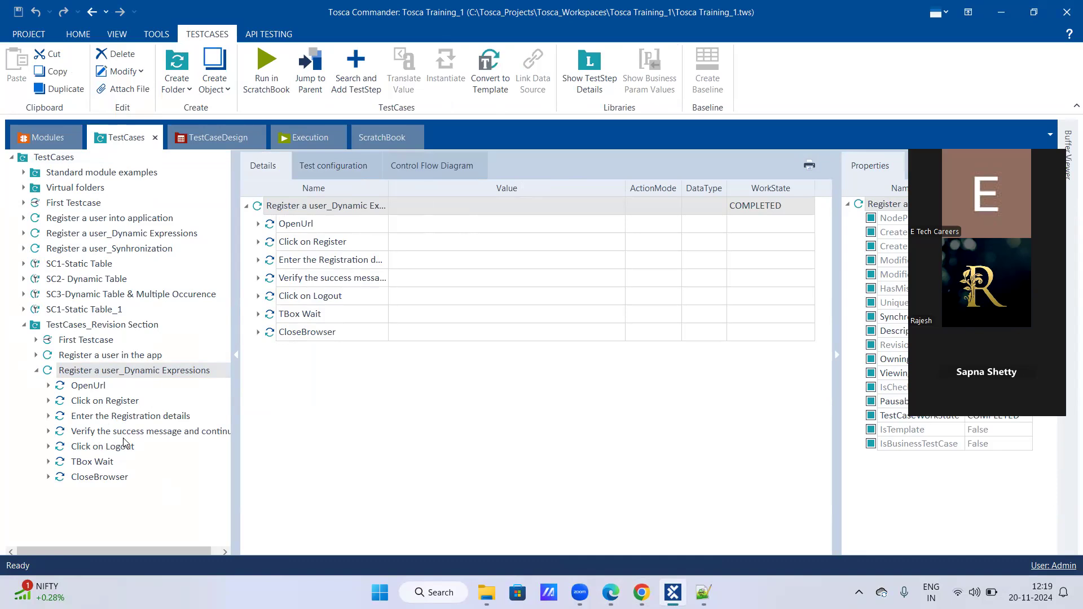
pyautogui.click(48, 446)
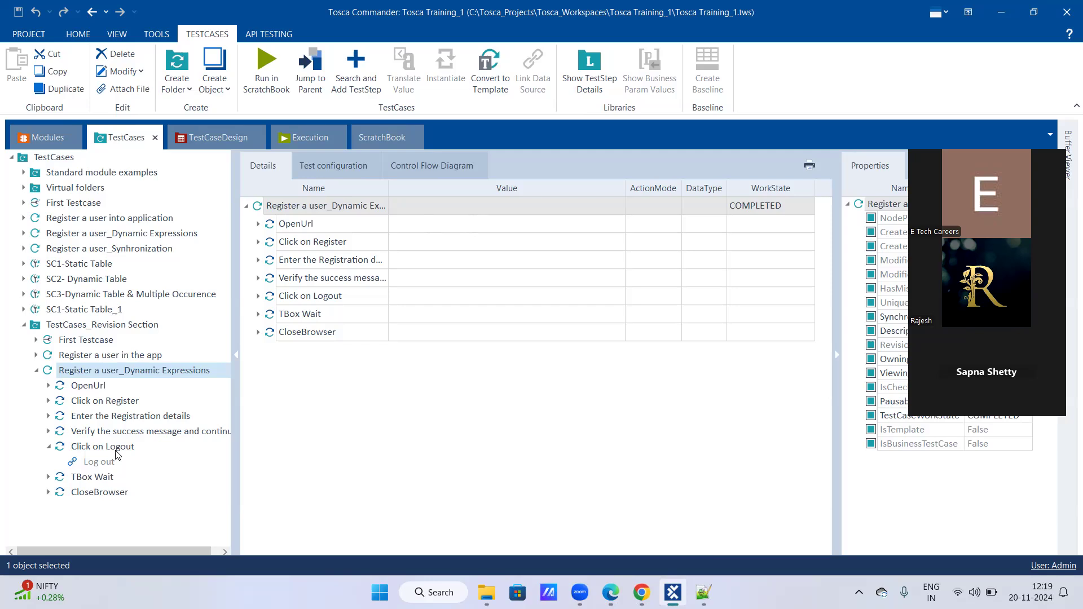
# - Switch to Chrome, open the account e-mail link in the Demo Web Shop header in a new tab, and show that tab
pyautogui.click(642, 592)
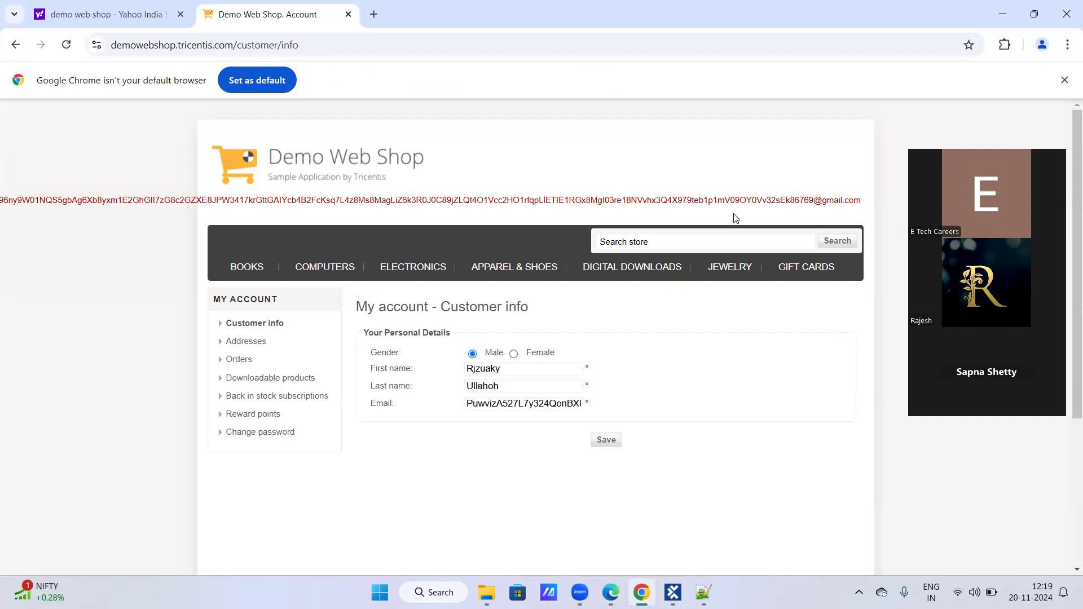
pyautogui.rightClick(305, 202)
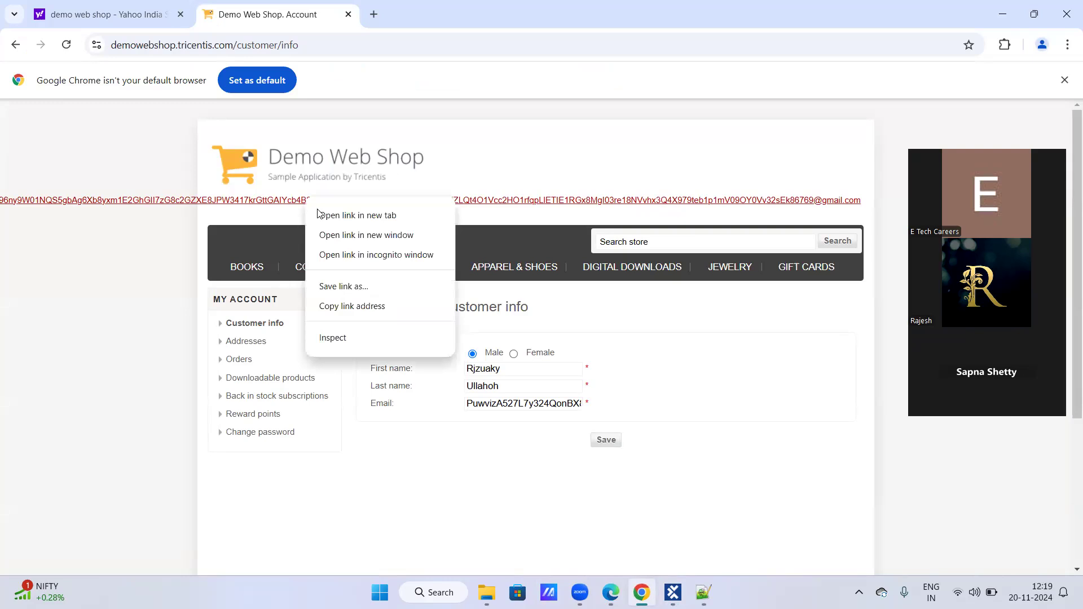
pyautogui.click(325, 220)
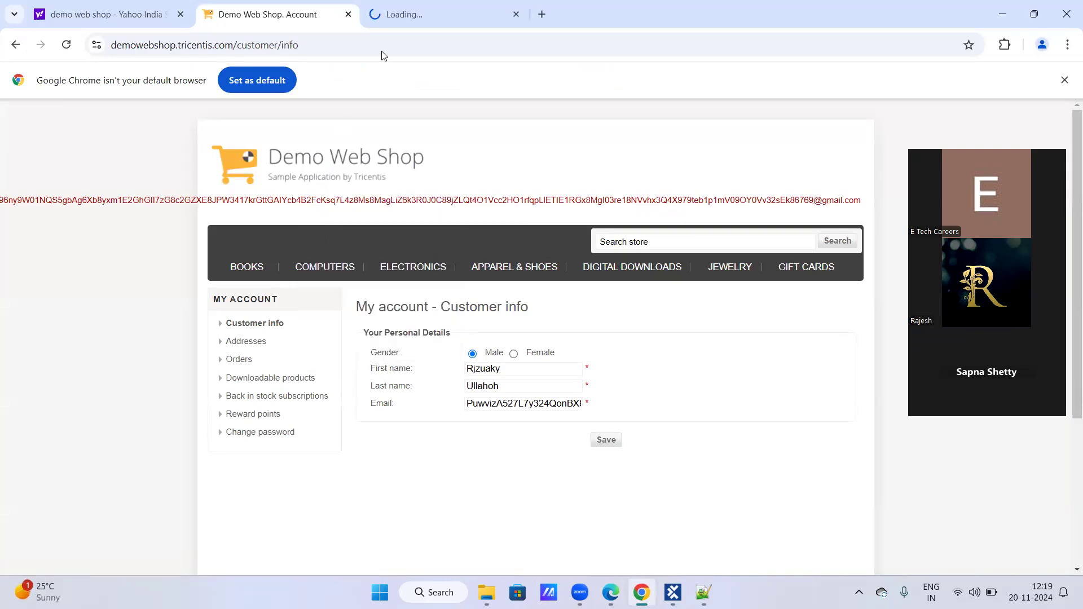
pyautogui.click(418, 9)
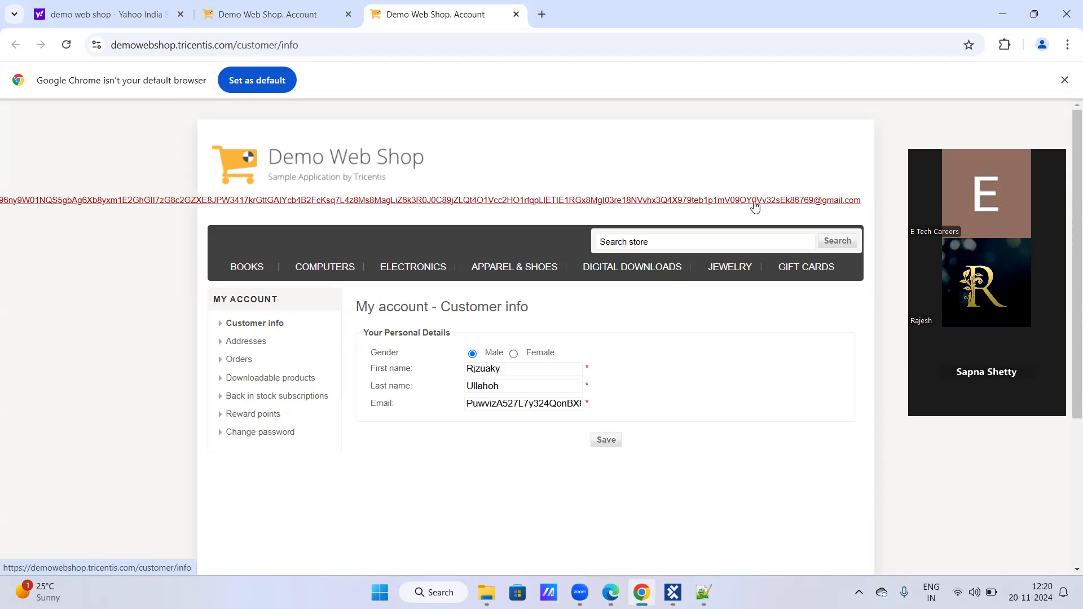
# - Compare the original Demo Web Shop account page with the one opened in the new tab
pyautogui.click(297, 15)
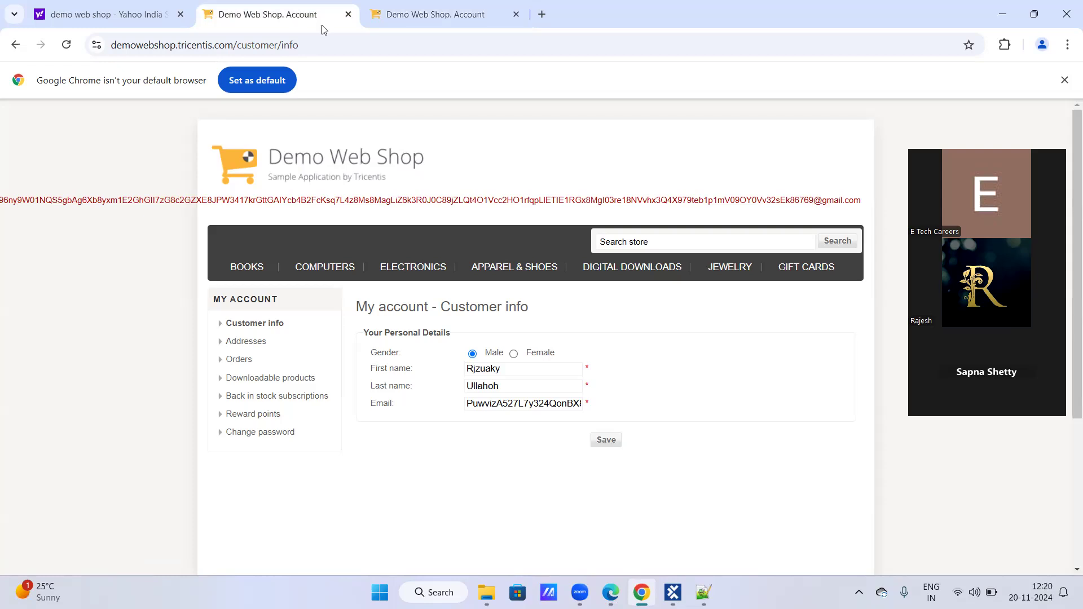
pyautogui.click(419, 16)
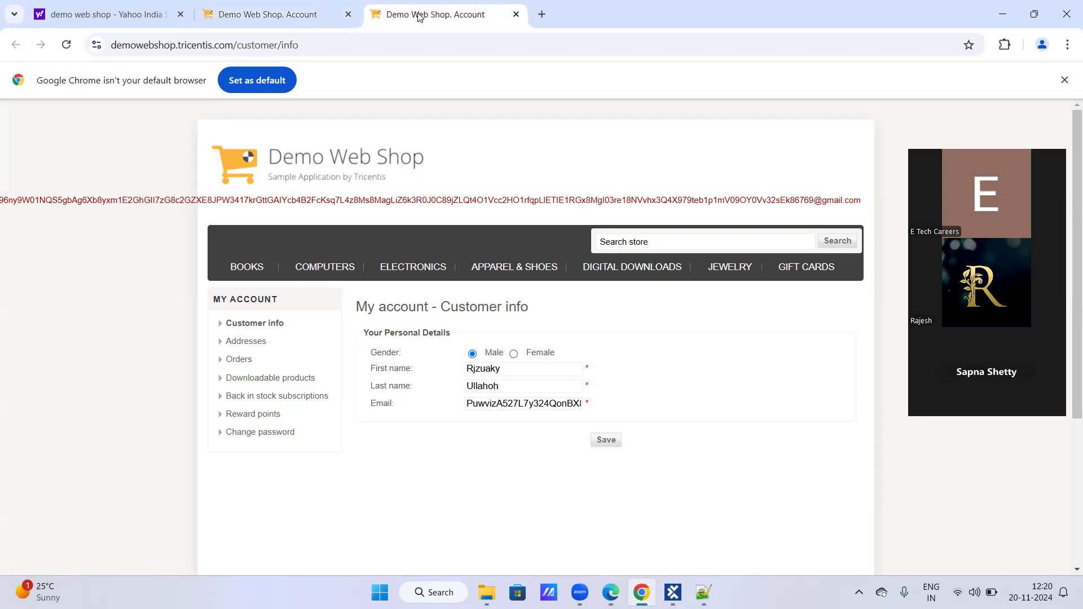
pyautogui.click(327, 15)
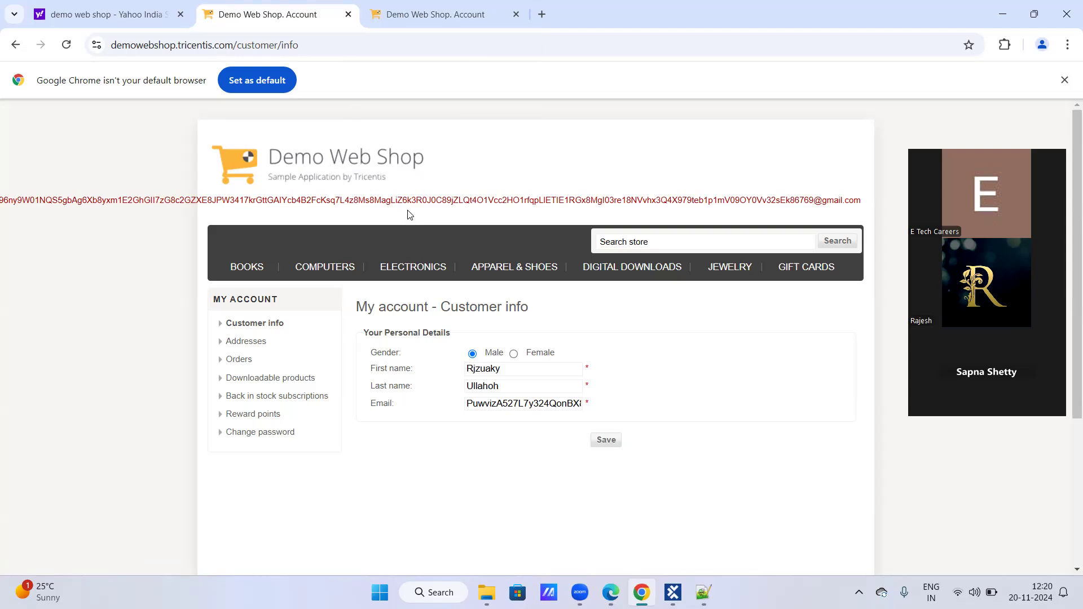
pyautogui.click(462, 8)
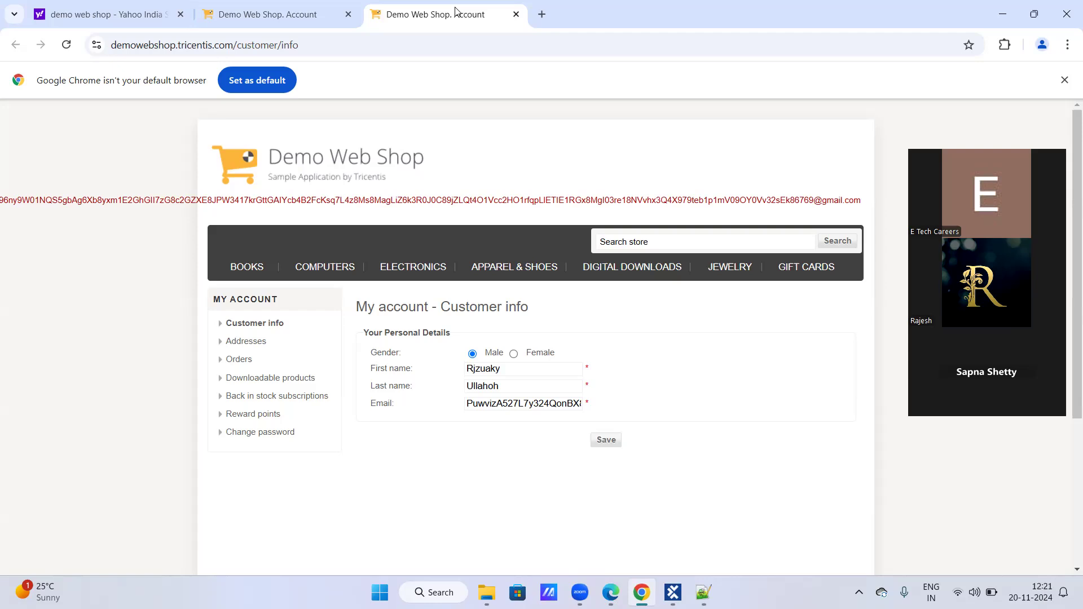
pyautogui.click(305, 13)
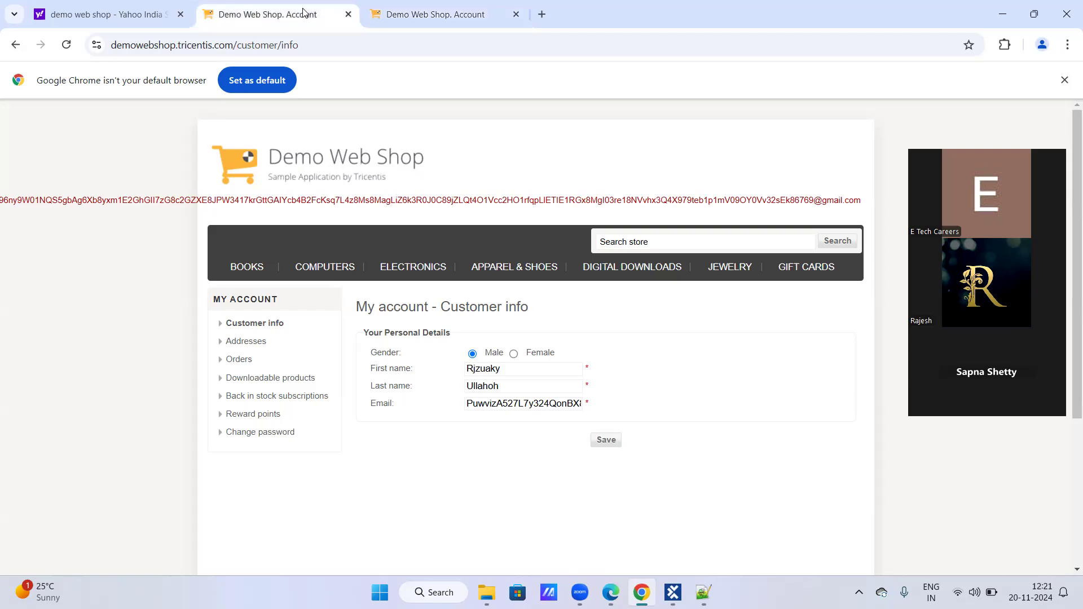
pyautogui.click(398, 19)
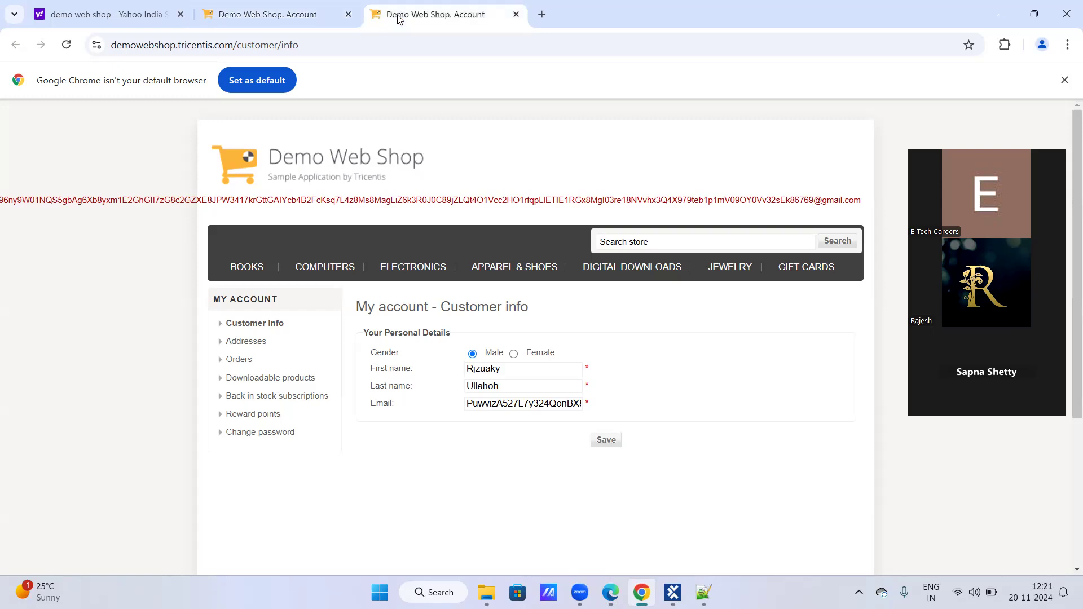
# - Minimize the Chrome, Tosca Commander and Edge windows to reach the desktop
pyautogui.click(1000, 17)
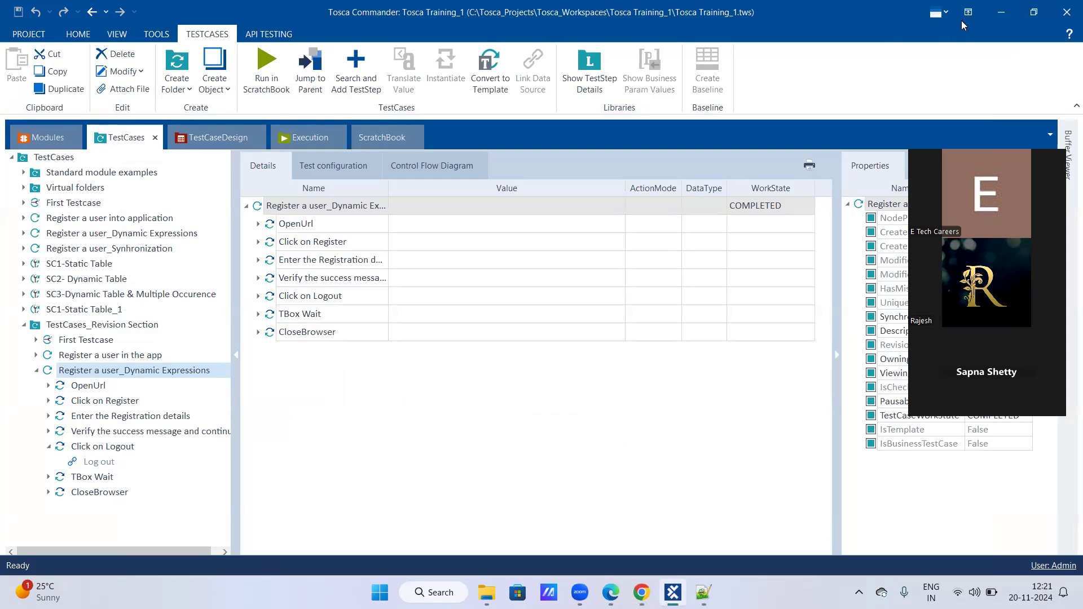
pyautogui.click(1001, 13)
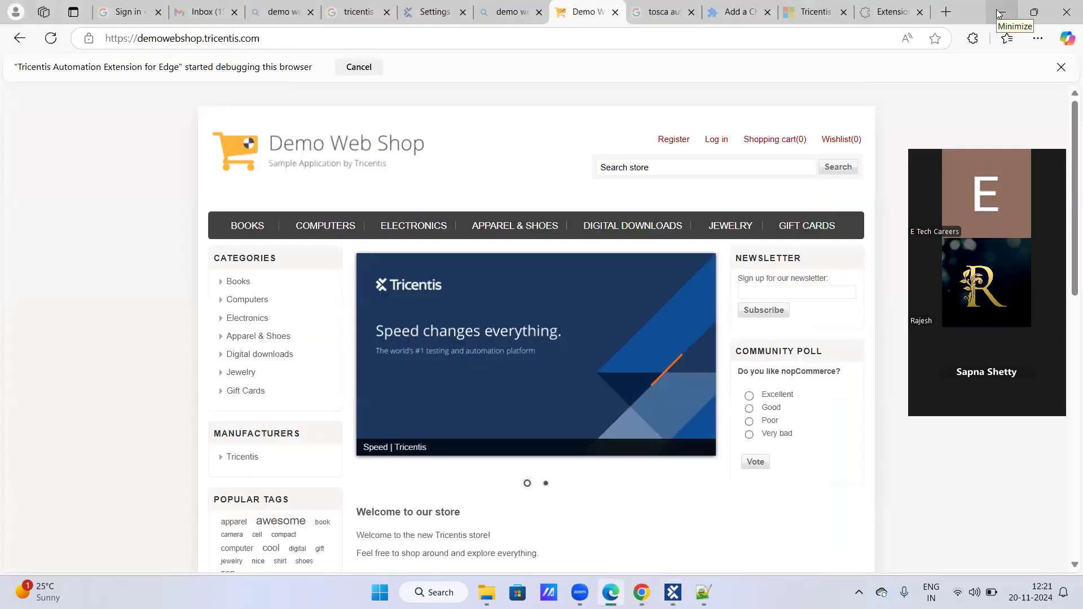
pyautogui.click(1000, 13)
pyautogui.click(999, 13)
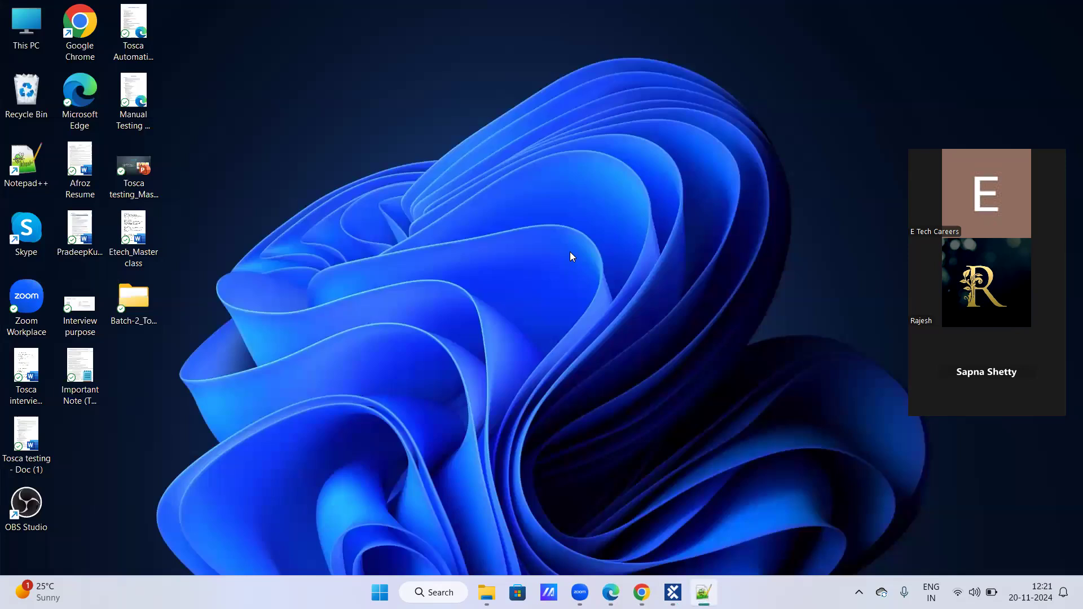